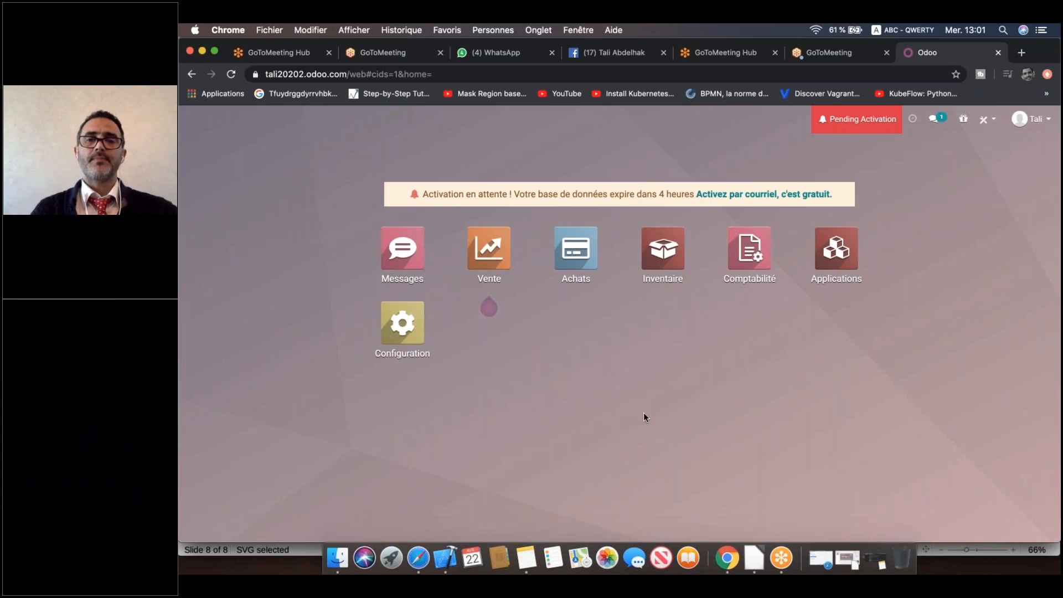
Install the Odoo Studio app from the Studio tools icon and confirm the installation.
{"action": "left_click", "coordinate": [944, 79]}
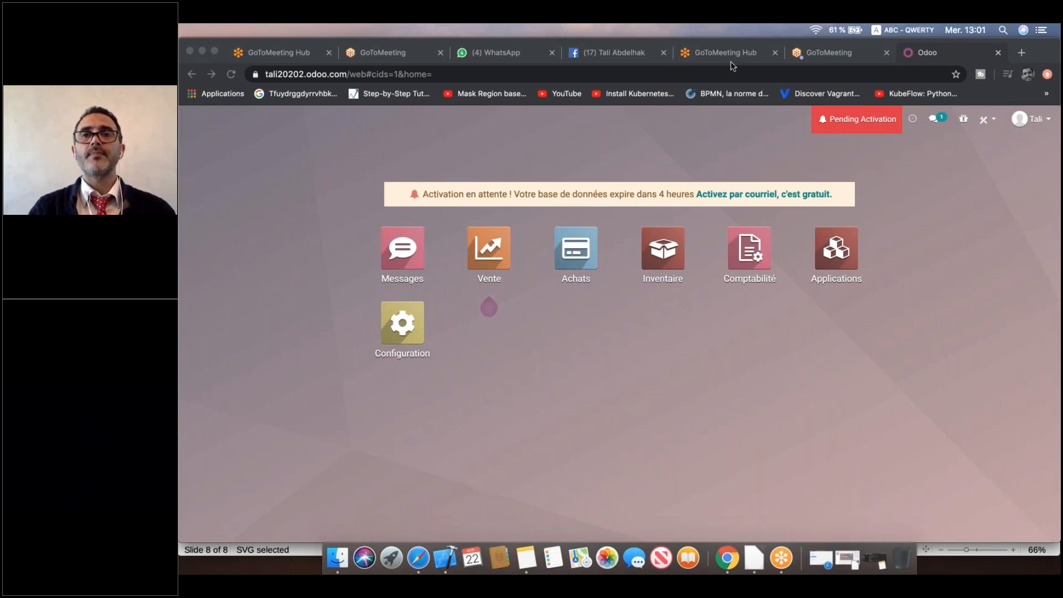
{"action": "mouse_move", "coordinate": [997, 112]}
{"action": "left_mouse_down"}
{"action": "mouse_move", "coordinate": [978, 136]}
{"action": "mouse_move", "coordinate": [1004, 135]}
{"action": "mouse_move", "coordinate": [1001, 106]}
{"action": "left_mouse_up"}
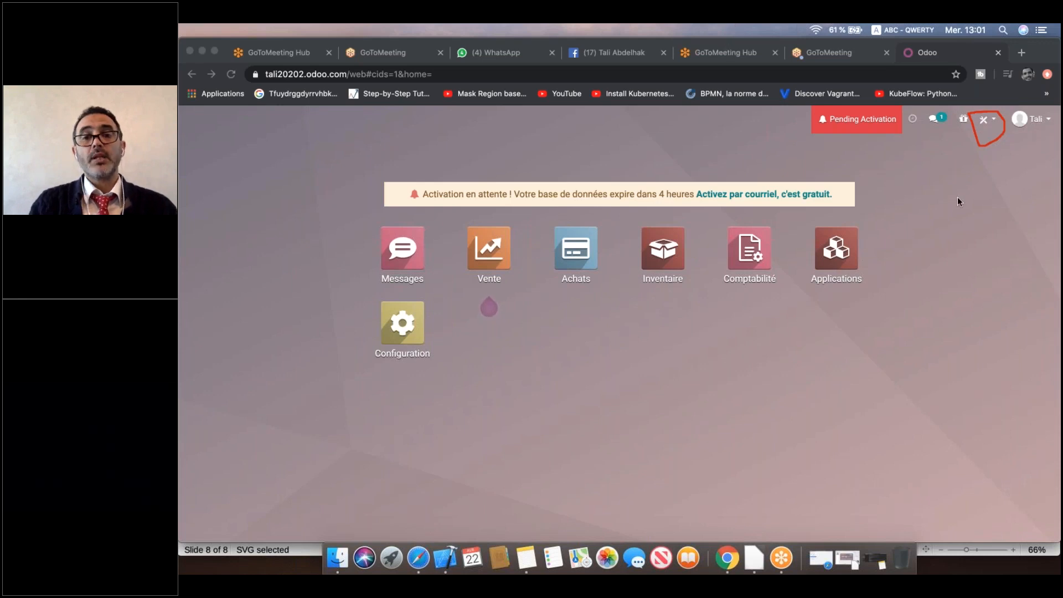
{"action": "left_click", "coordinate": [988, 121]}
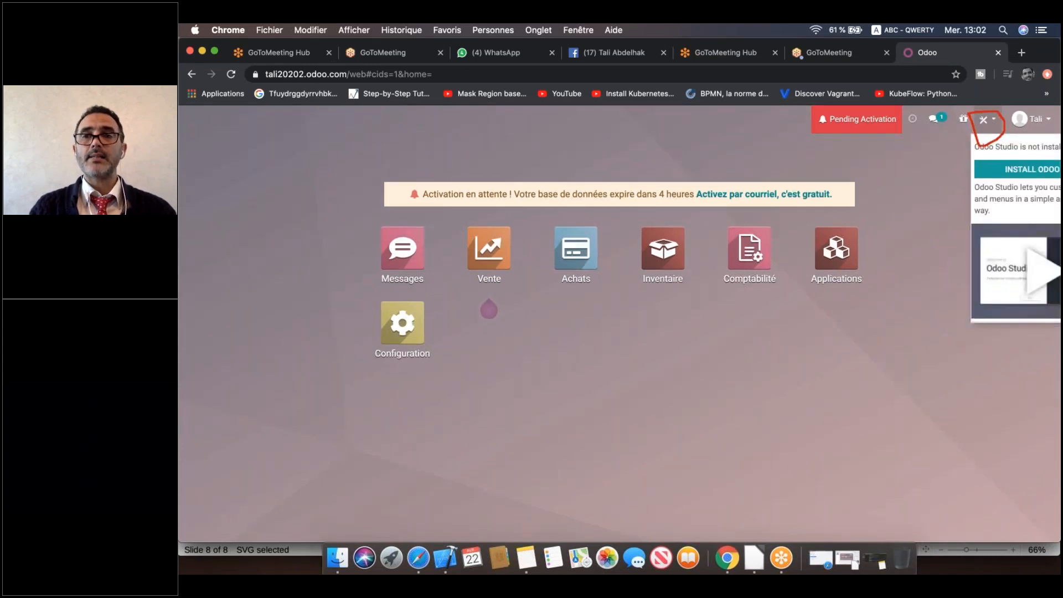
{"action": "left_click", "coordinate": [1007, 172]}
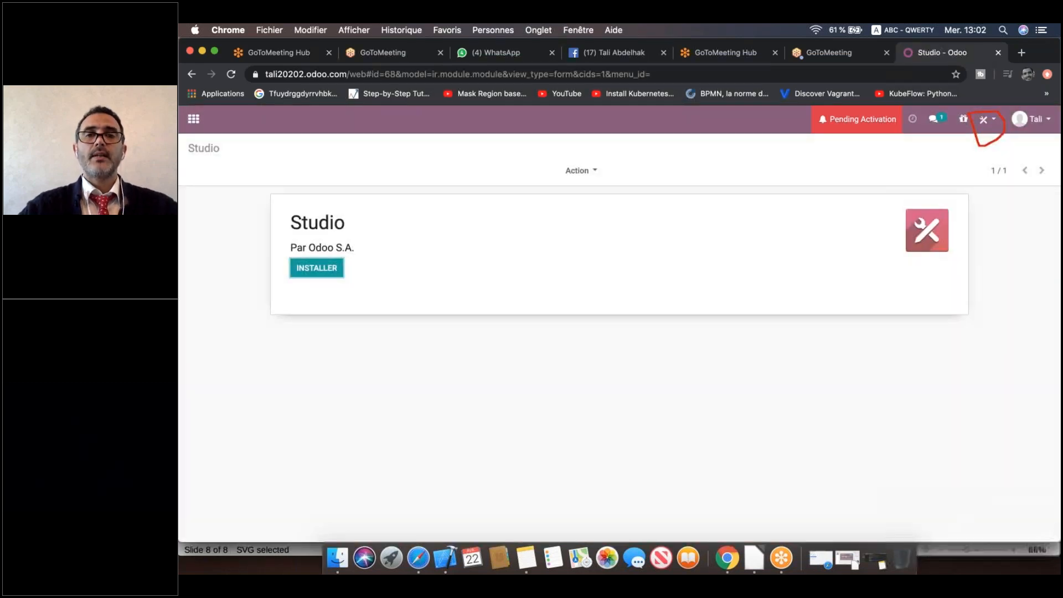
{"action": "left_click", "coordinate": [501, 144]}
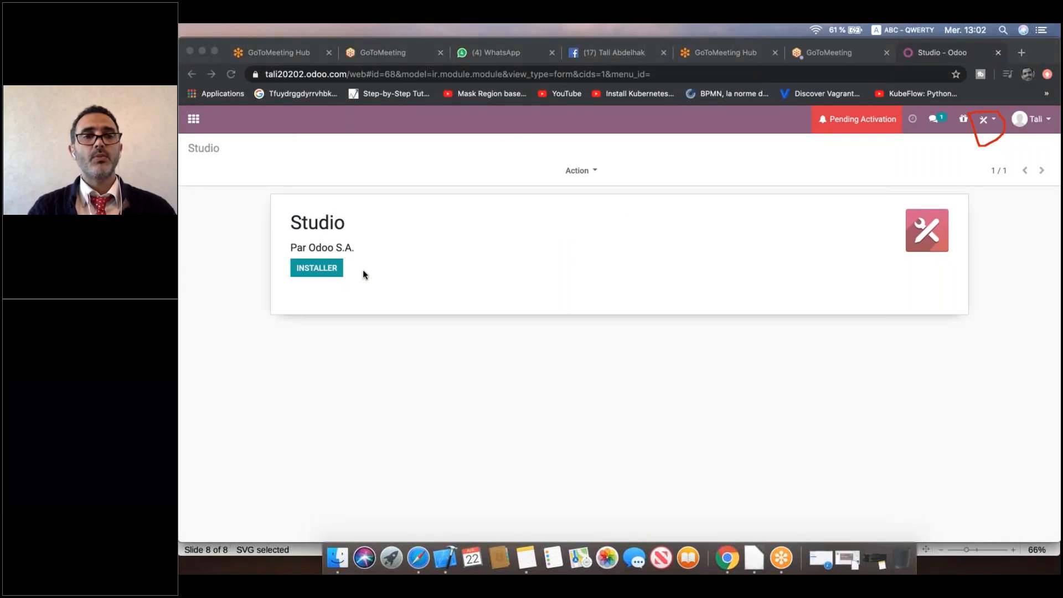
{"action": "left_click", "coordinate": [315, 270]}
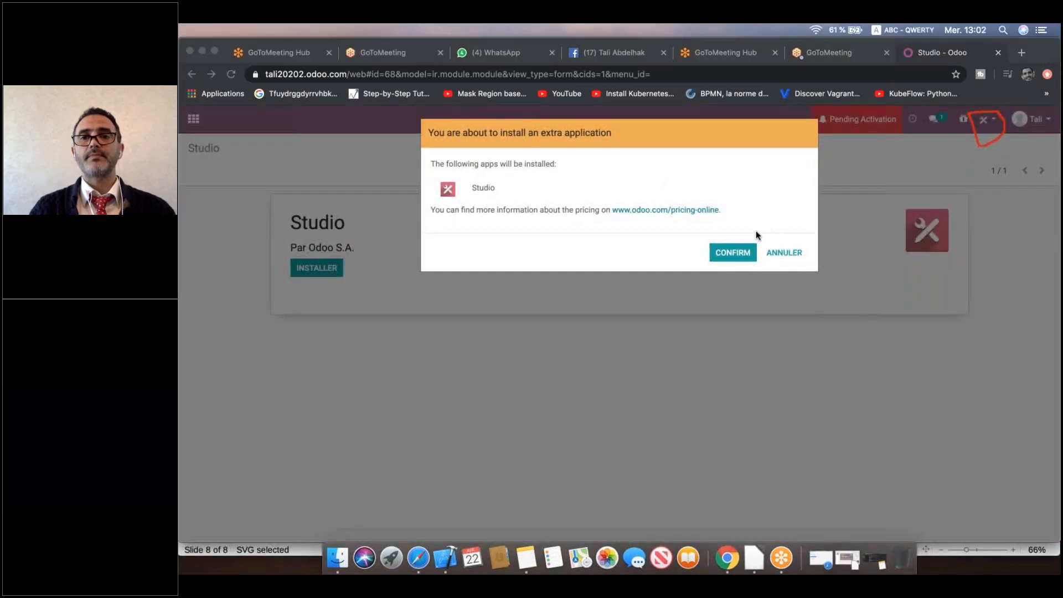
{"action": "left_click", "coordinate": [732, 255]}
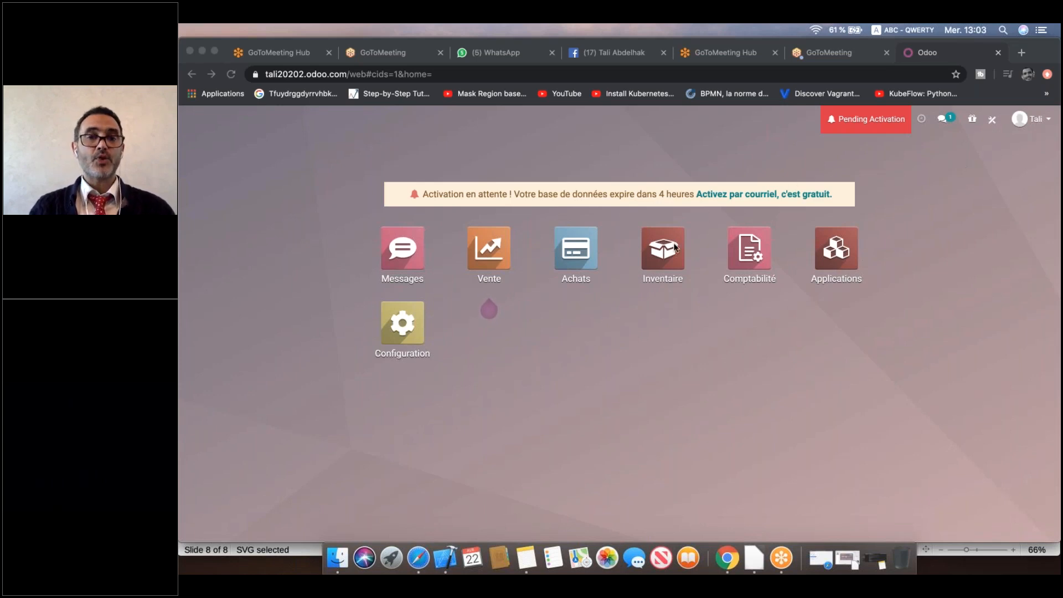
In Inventaire, go to Données de base > Articles and create a new blank article.
{"action": "left_click", "coordinate": [771, 188]}
{"action": "left_click", "coordinate": [663, 248]}
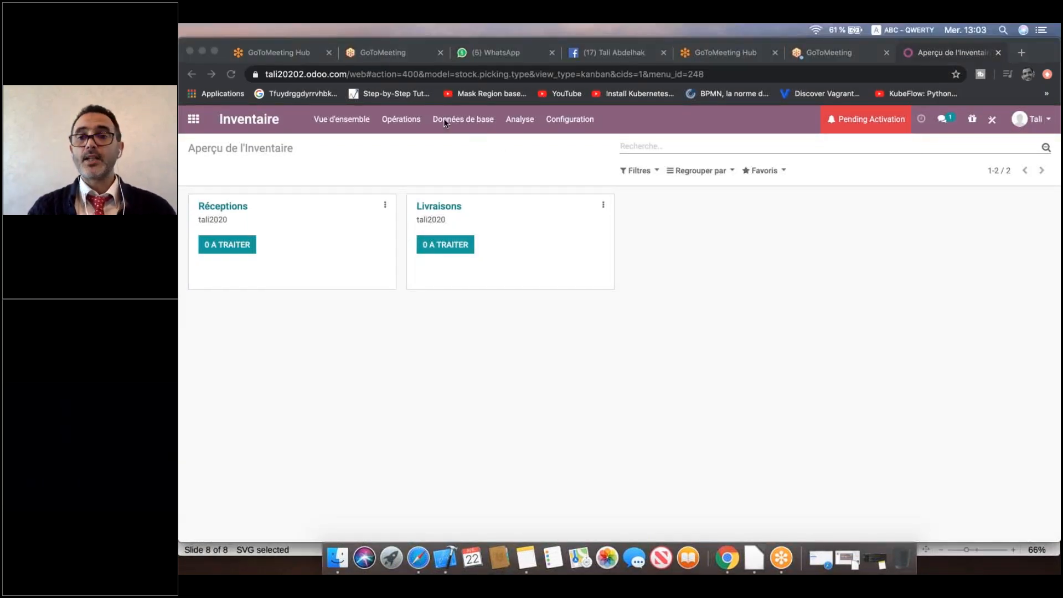
{"action": "left_click", "coordinate": [444, 118]}
{"action": "left_click", "coordinate": [460, 129]}
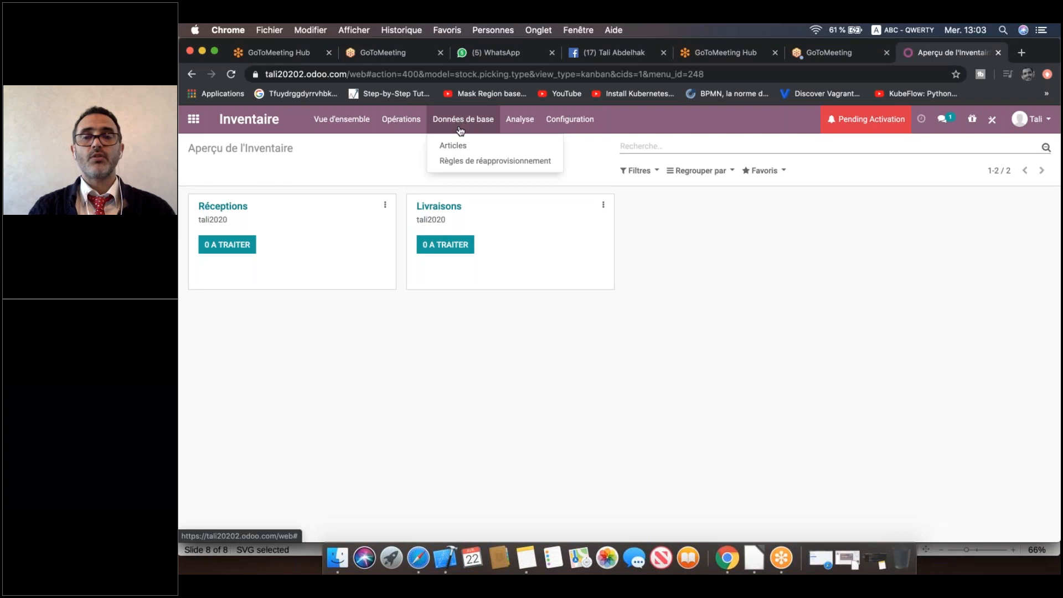
{"action": "left_click", "coordinate": [453, 145]}
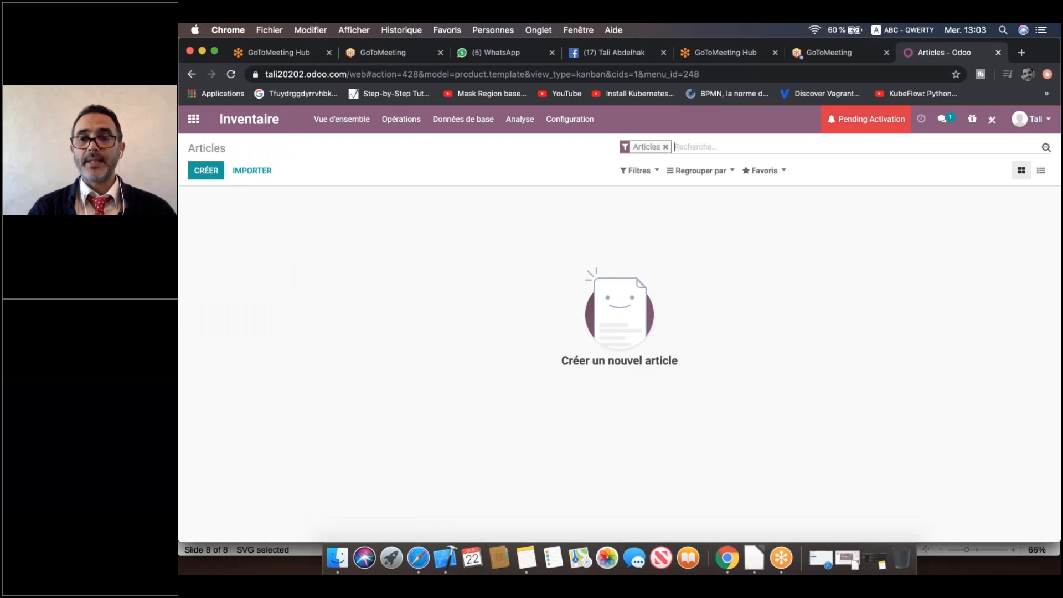
{"action": "left_click", "coordinate": [217, 171]}
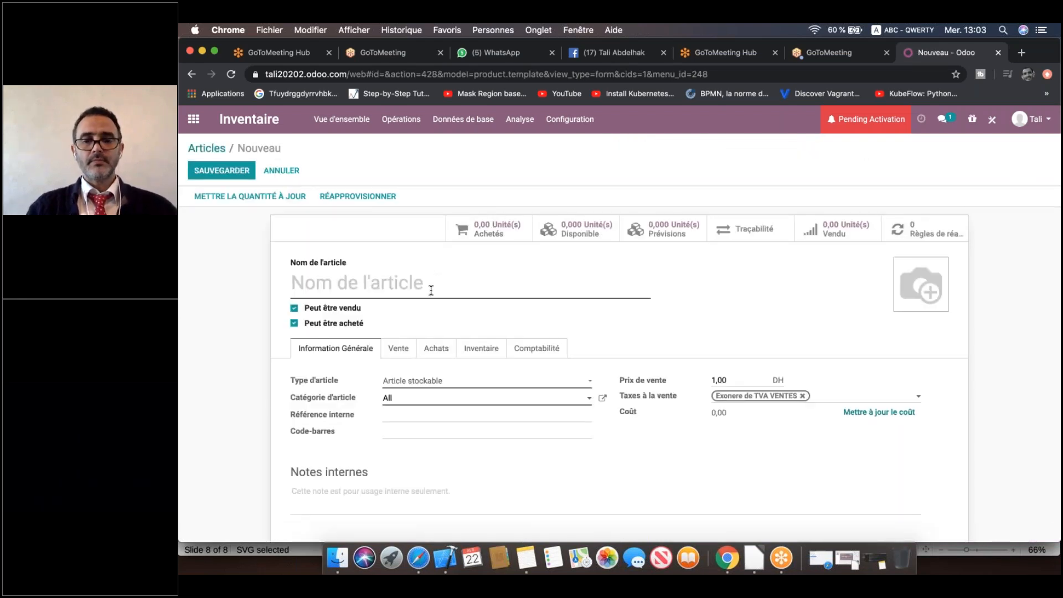
Name the new article 'Table', keeping it a stockable product priced 1,00 DH.
{"action": "type", "text": "Table"}
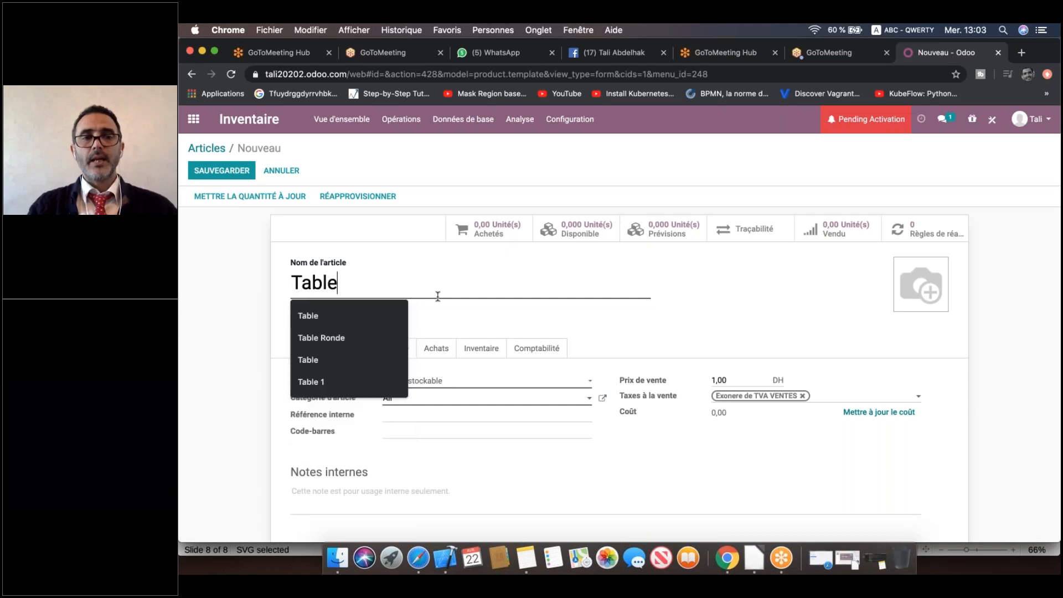
{"action": "left_click", "coordinate": [244, 336]}
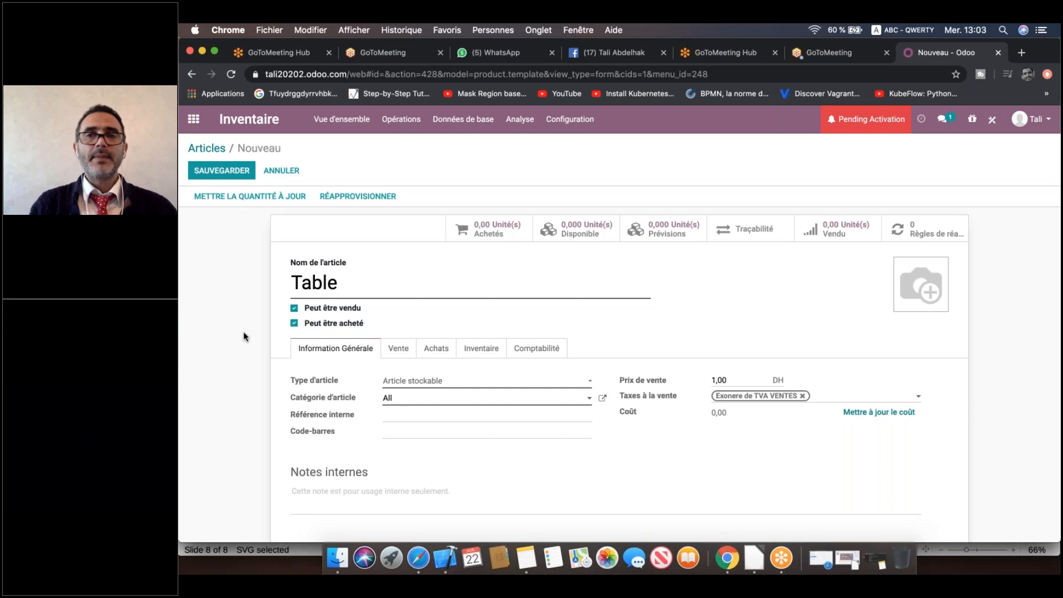
{"action": "left_click", "coordinate": [925, 158]}
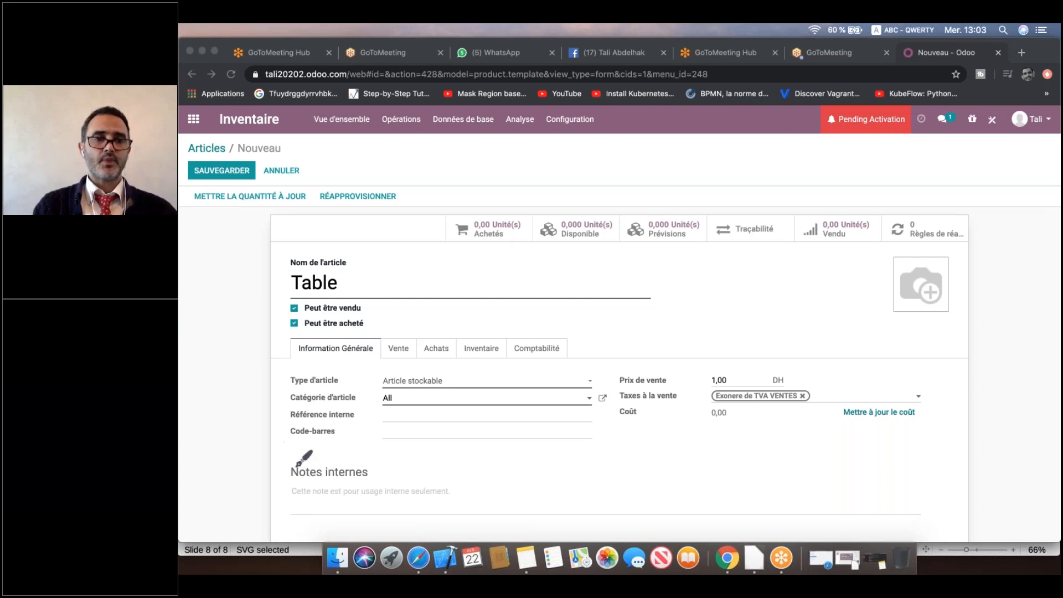
{"action": "mouse_move", "coordinate": [298, 447]}
{"action": "left_mouse_down"}
{"action": "mouse_move", "coordinate": [333, 463]}
{"action": "mouse_move", "coordinate": [356, 442]}
{"action": "mouse_move", "coordinate": [361, 461]}
{"action": "mouse_move", "coordinate": [378, 464]}
{"action": "mouse_move", "coordinate": [594, 461]}
{"action": "left_mouse_up"}
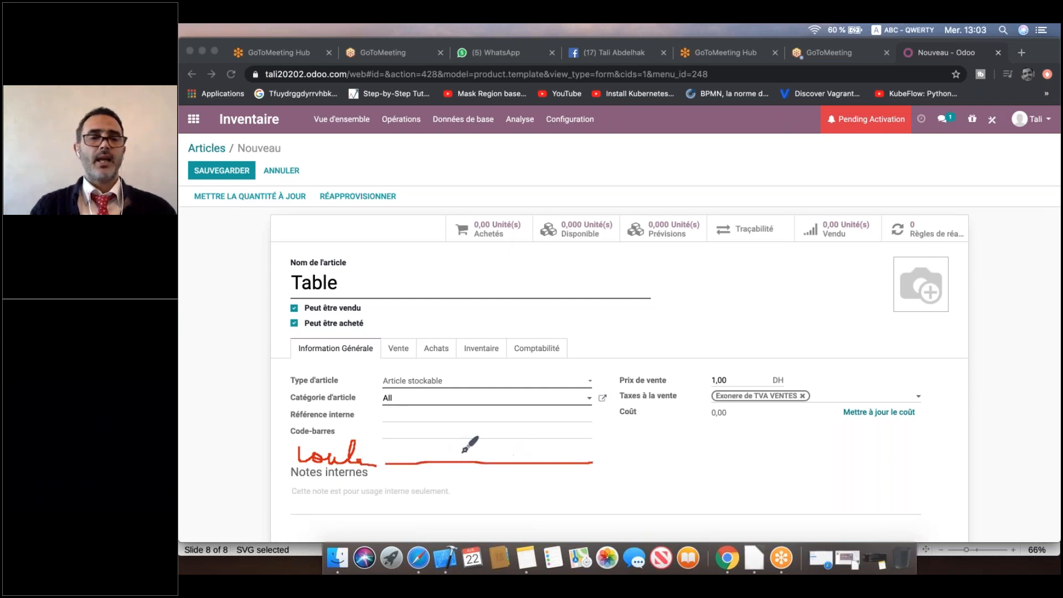
{"action": "mouse_move", "coordinate": [417, 460]}
{"action": "left_mouse_down"}
{"action": "mouse_move", "coordinate": [424, 435]}
{"action": "mouse_move", "coordinate": [421, 459]}
{"action": "mouse_move", "coordinate": [488, 460]}
{"action": "left_mouse_up"}
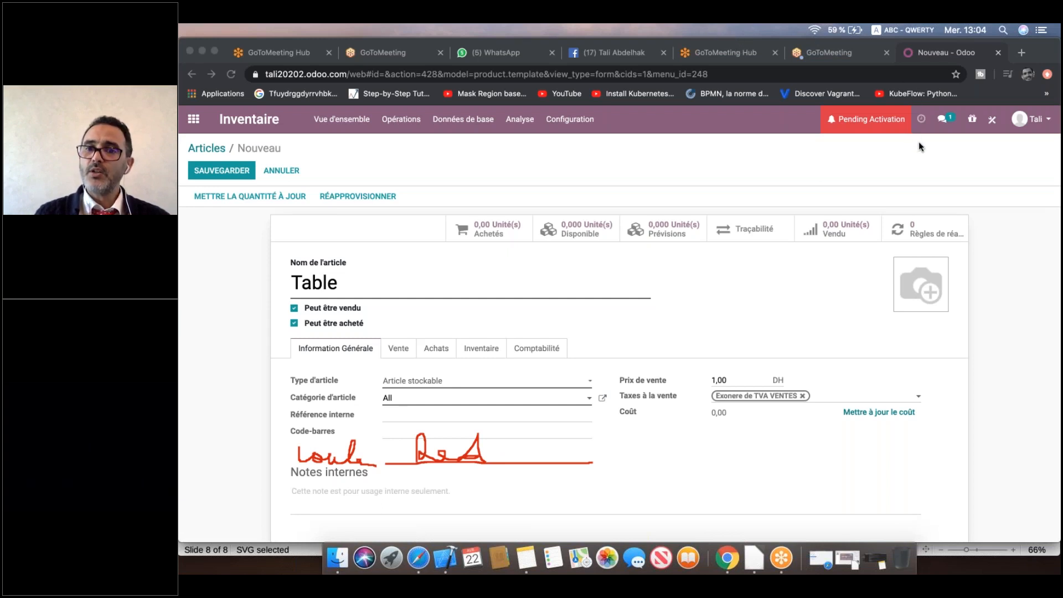
Switch the article form into Studio, discarding the unsaved Table article.
{"action": "left_click", "coordinate": [994, 123]}
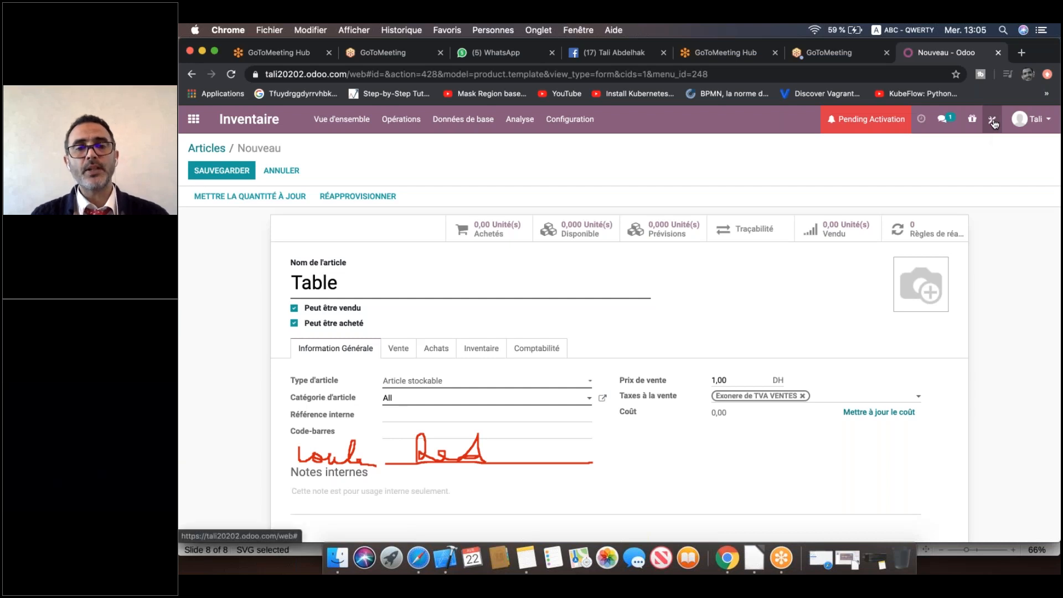
{"action": "left_click", "coordinate": [994, 123]}
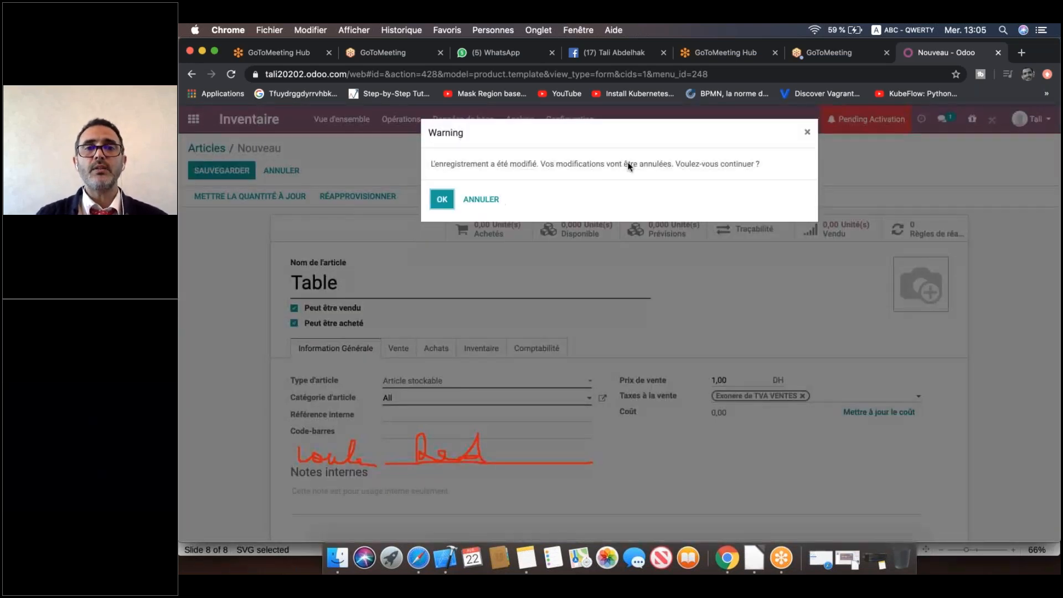
{"action": "left_click", "coordinate": [733, 209]}
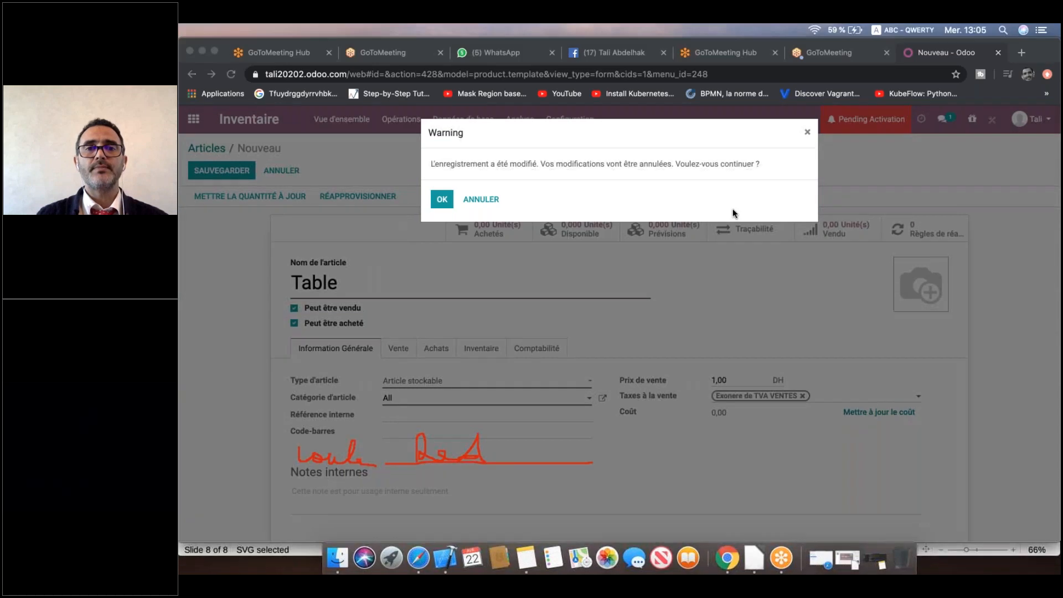
{"action": "left_click", "coordinate": [437, 201]}
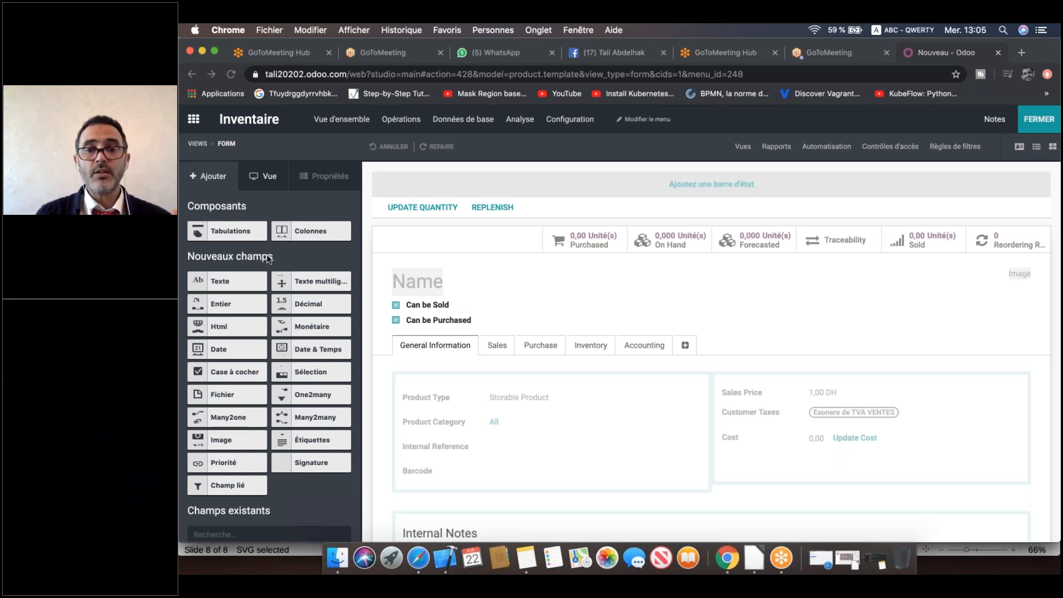
{"action": "scroll", "coordinate": [304, 341], "scroll_direction": "down", "scroll_amount": 5}
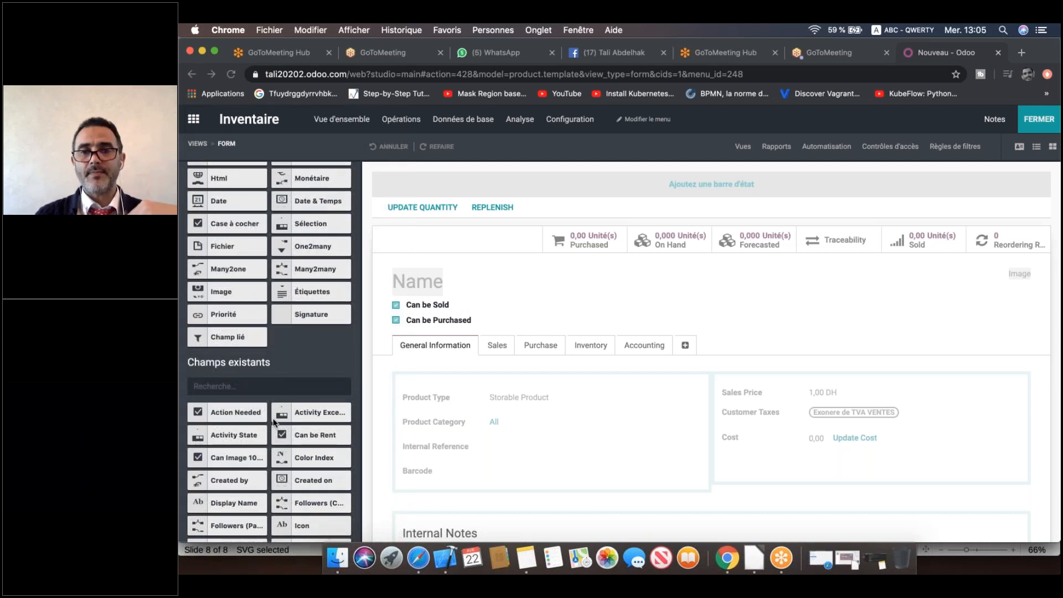
{"action": "scroll", "coordinate": [273, 419], "scroll_direction": "up", "scroll_amount": 5}
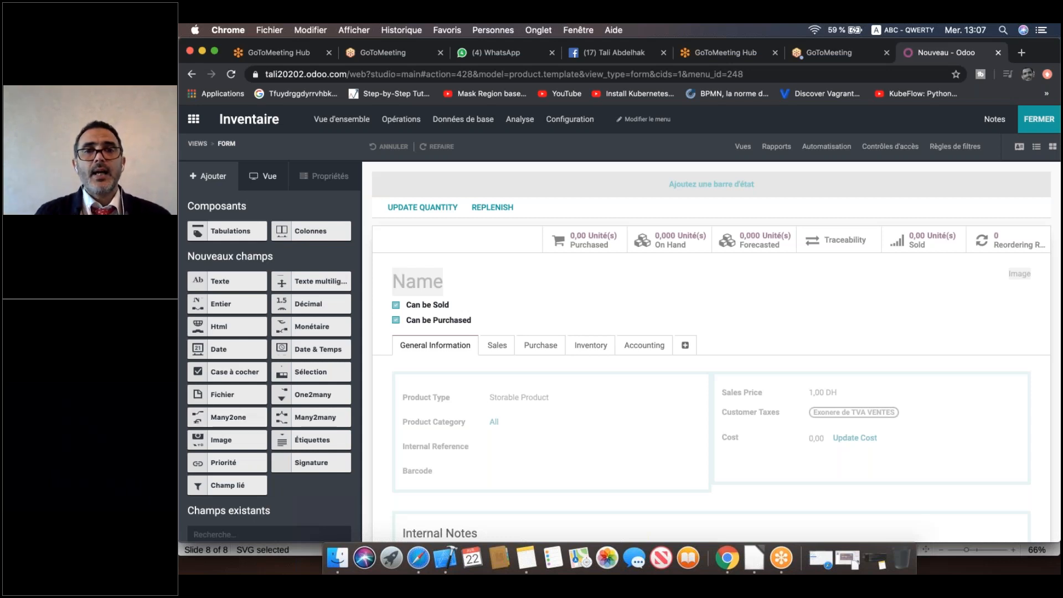
Drop a new Texte field from Nouveaux champs below Barcode in General Information.
{"action": "left_click", "coordinate": [1060, 130]}
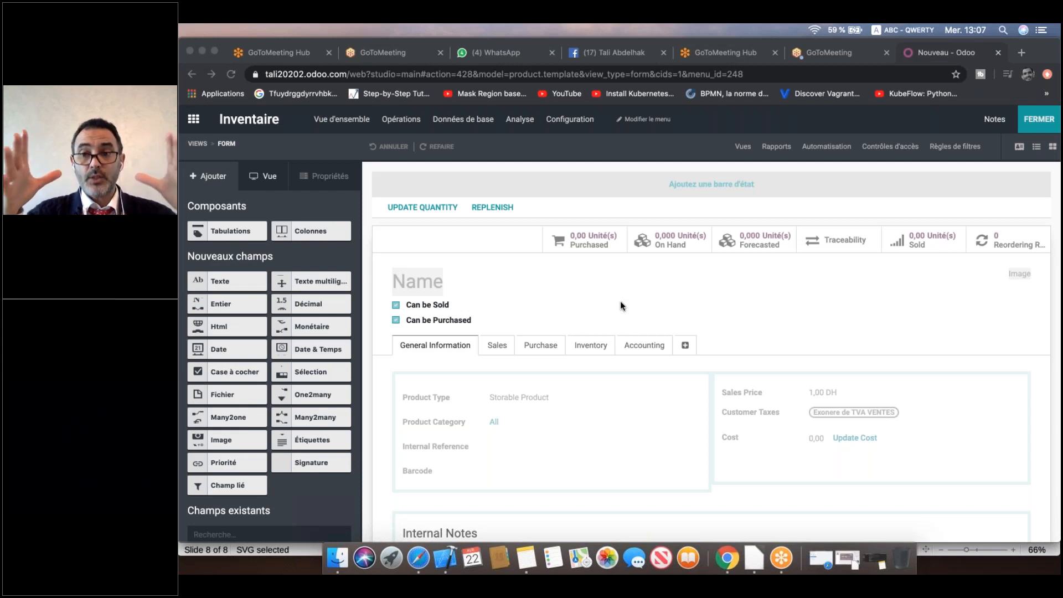
{"action": "left_click", "coordinate": [202, 278]}
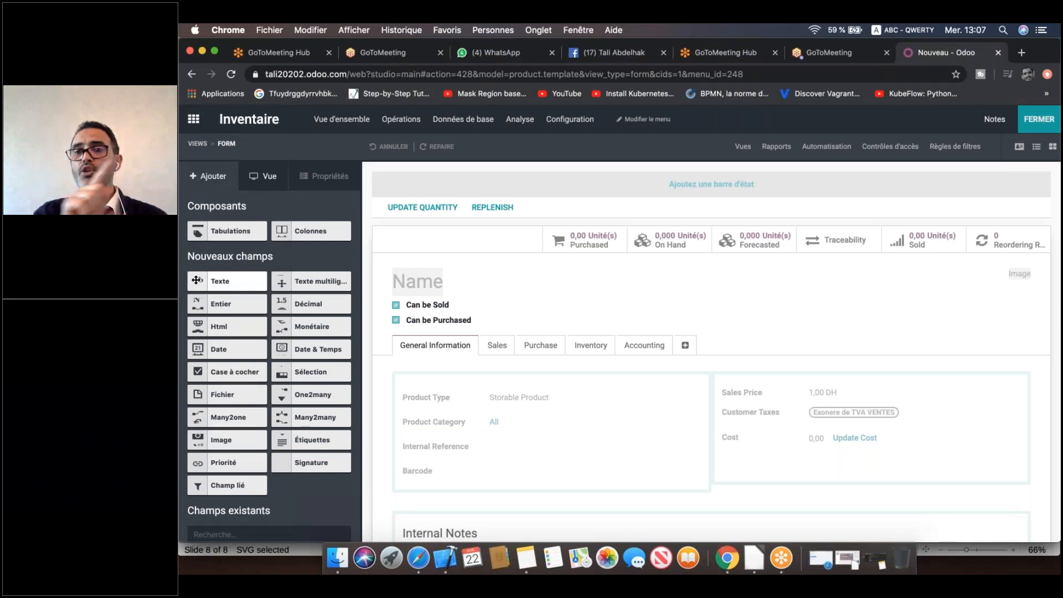
{"action": "left_click_drag", "start_coordinate": [196, 280], "coordinate": [496, 496]}
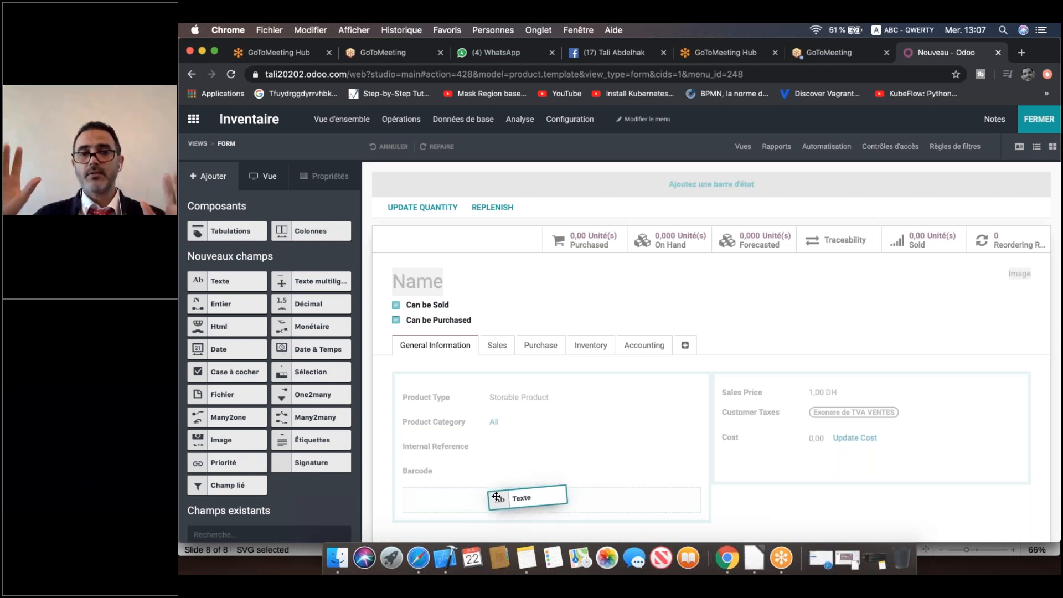
{"action": "left_click_drag", "start_coordinate": [496, 496], "coordinate": [496, 496]}
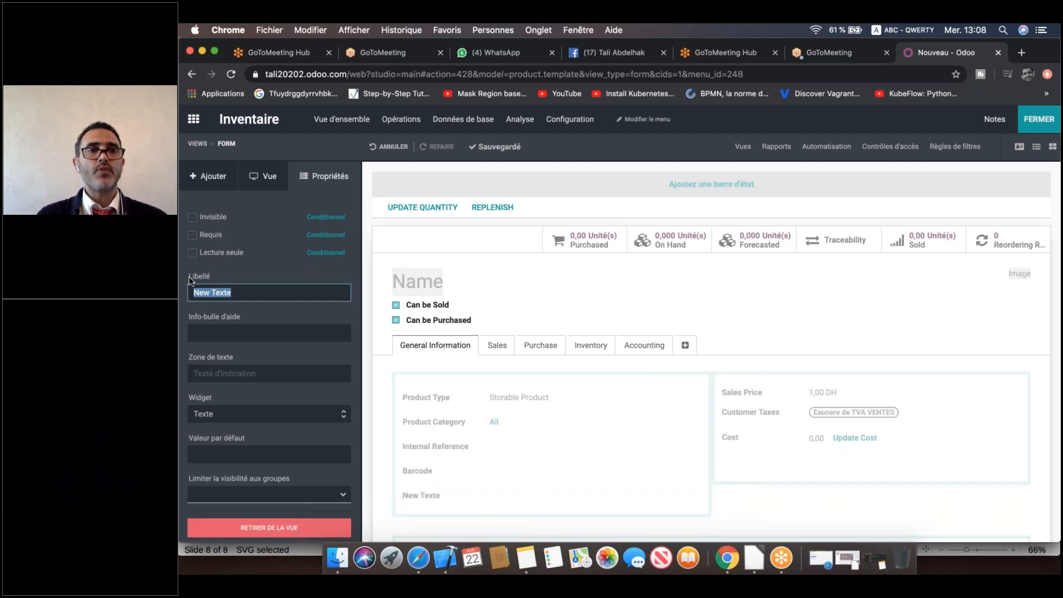
Change the new text field's Libellé to 'Couleur'.
{"action": "triple_click", "coordinate": [245, 292]}
{"action": "type", "text": "C"}
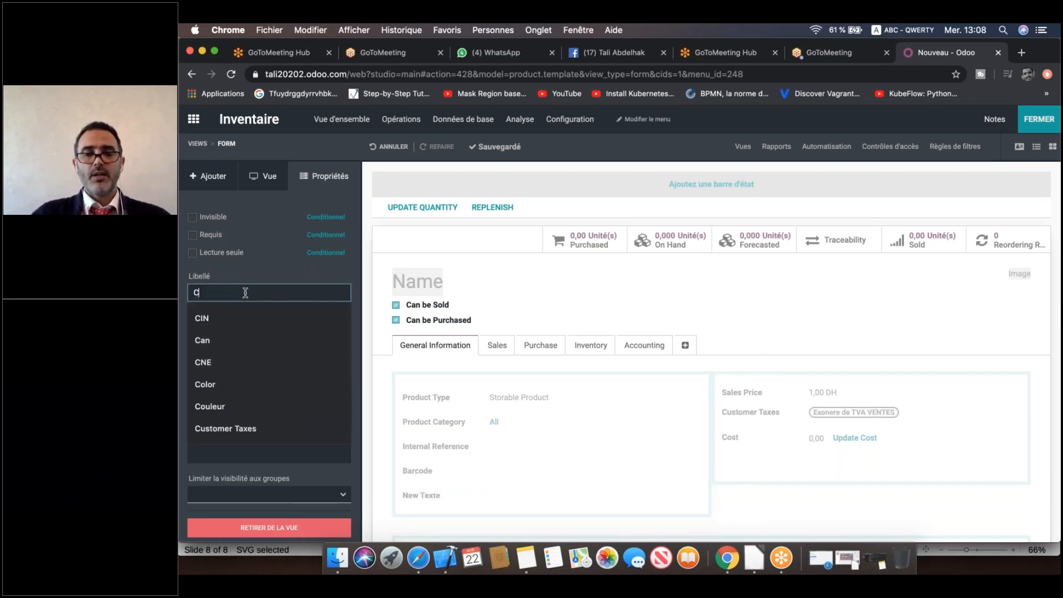
{"action": "type", "text": "ouleur"}
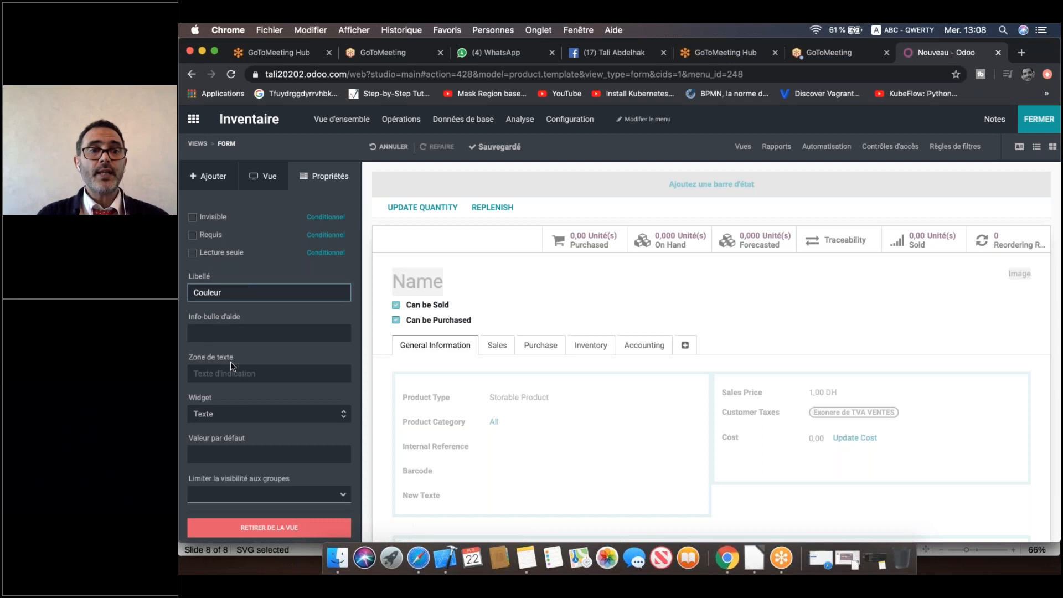
{"action": "left_click", "coordinate": [249, 370]}
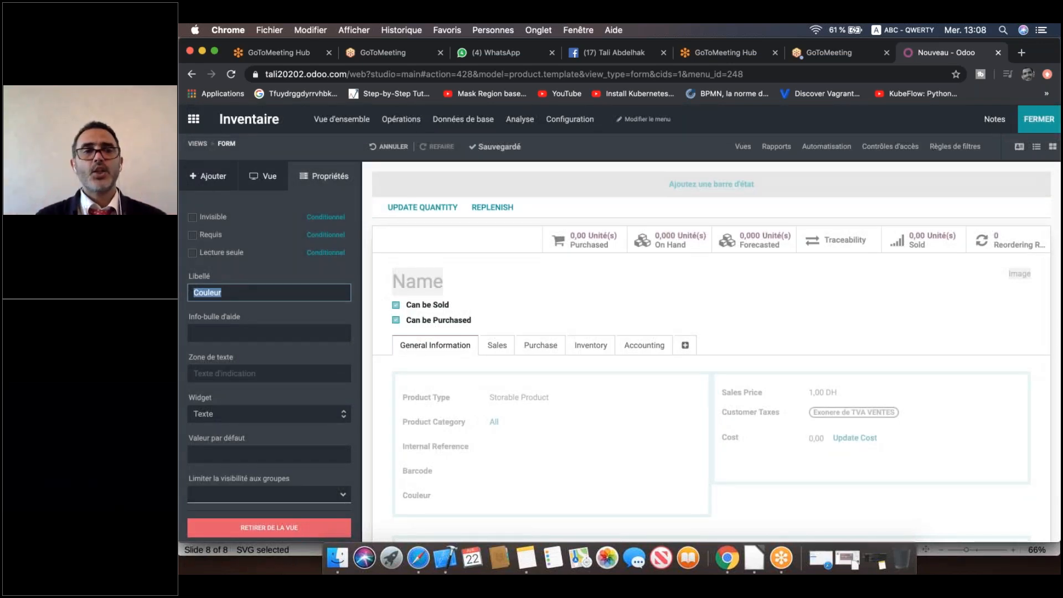
Give the Couleur field the placeholder hint 'Exp : Red'.
{"action": "left_click", "coordinate": [249, 372]}
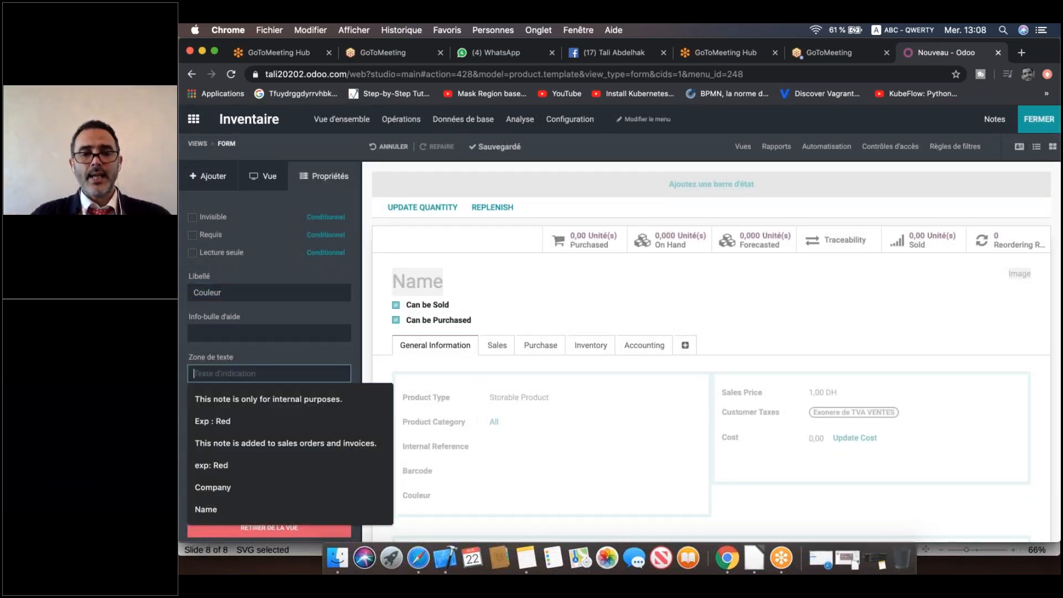
{"action": "type", "text": "Exp"}
{"action": "key", "text": "Down"}
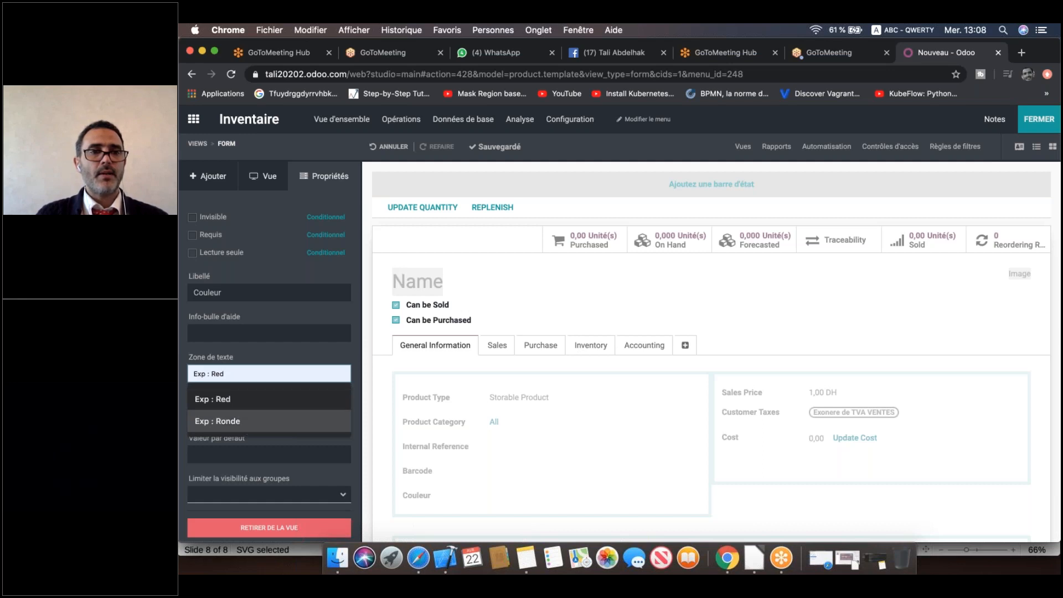
{"action": "left_click", "coordinate": [254, 400]}
Try rewording the entry, typing and erasing 'oge' and 'uge'.
{"action": "key", "text": "BackSpace"}
{"action": "key", "text": "BackSpace"}
{"action": "type", "text": "oge"}
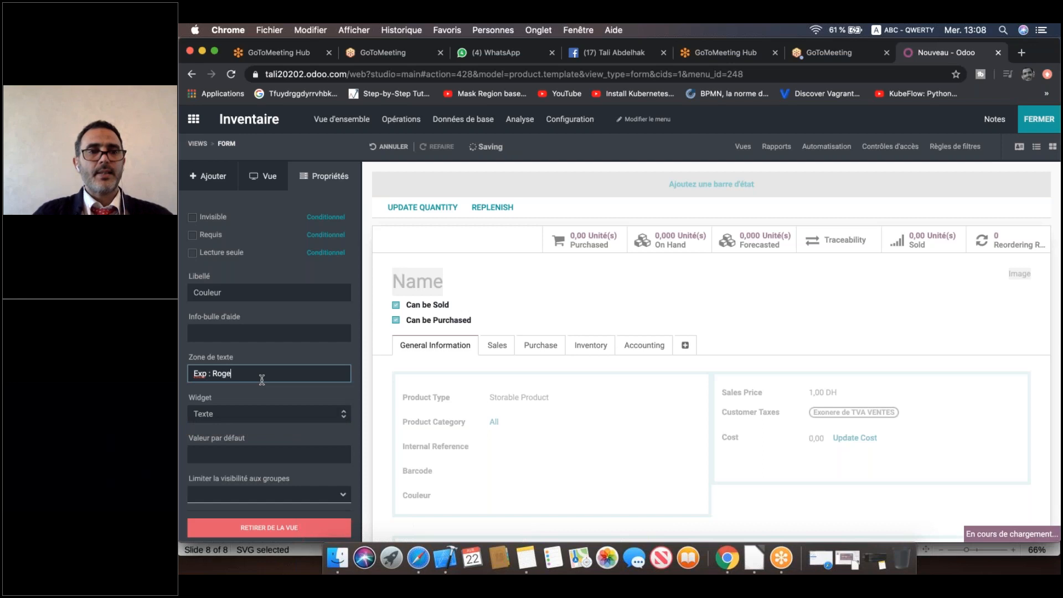
{"action": "key", "text": "BackSpace"}
{"action": "type", "text": "uge"}
{"action": "key", "text": "BackSpace"}
{"action": "key", "text": "BackSpace"}
{"action": "key", "text": "BackSpace"}
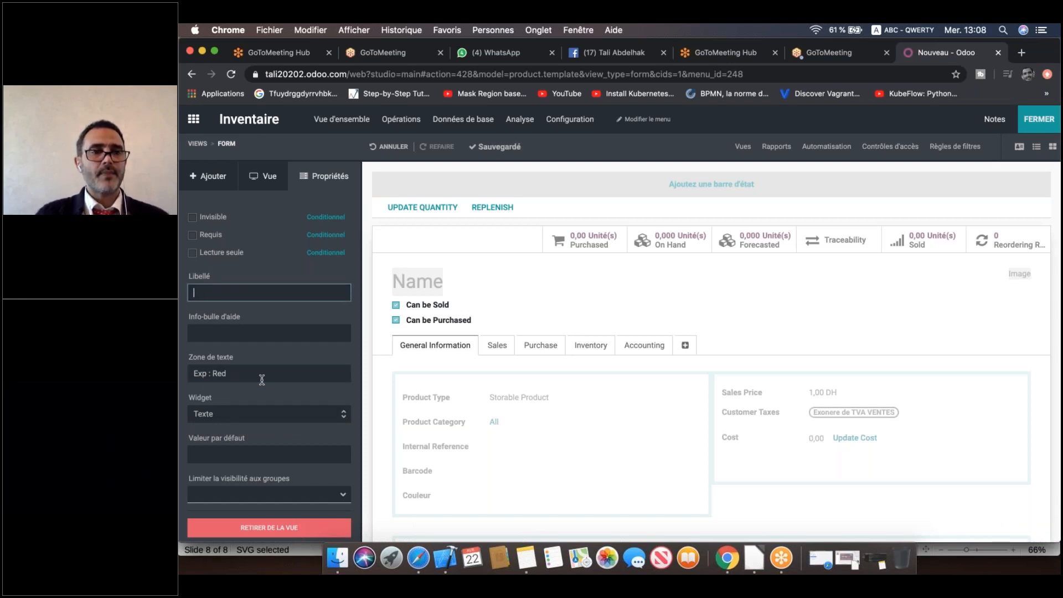
Save the field settings and strip the 'X Studio' prefix so the label reads 'Couleur'.
{"action": "left_click", "coordinate": [285, 372]}
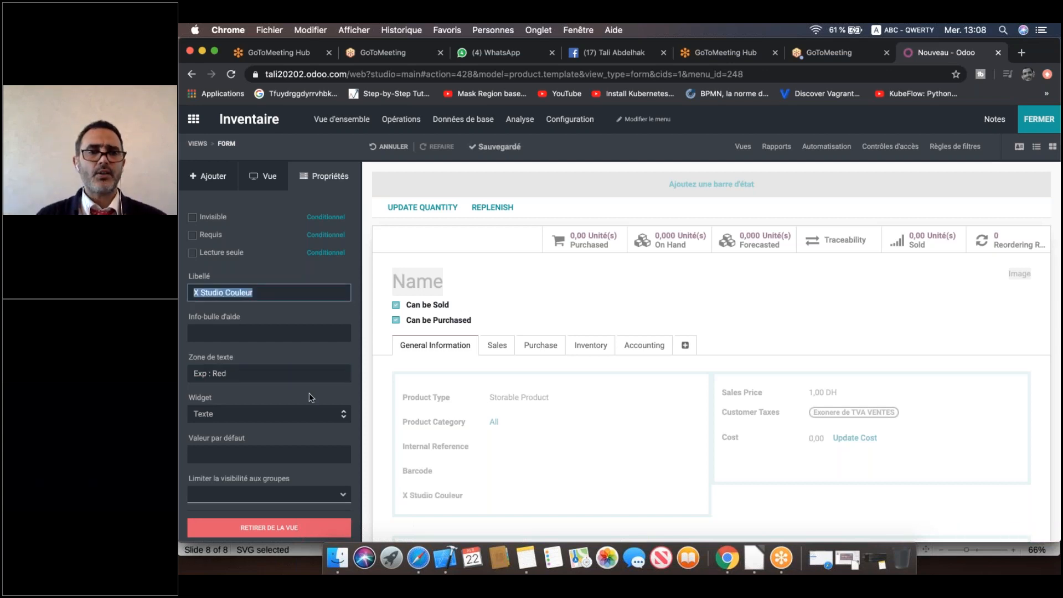
{"action": "left_click", "coordinate": [644, 327]}
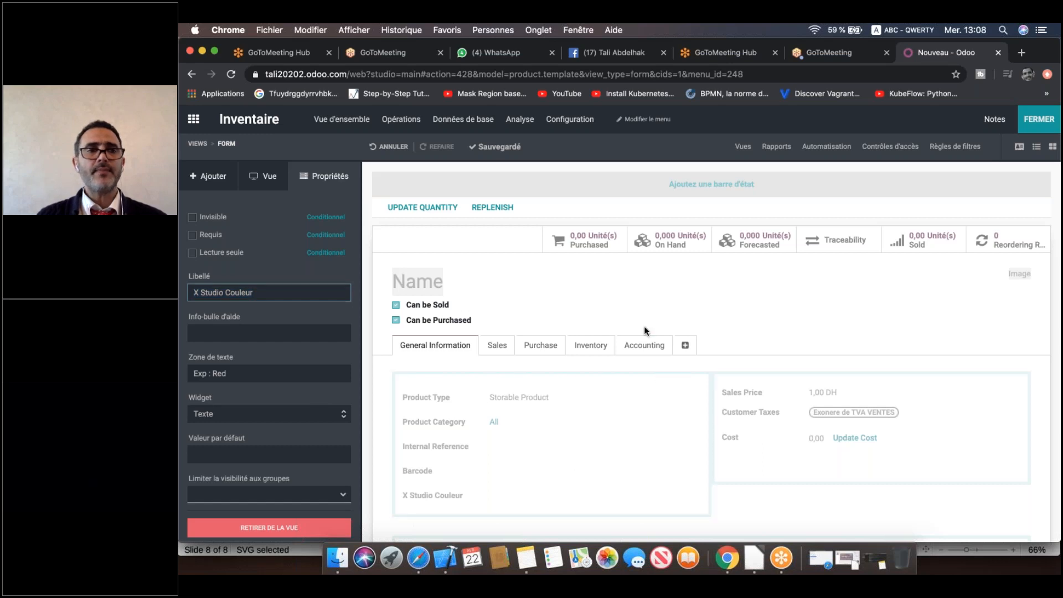
{"action": "left_click", "coordinate": [204, 293]}
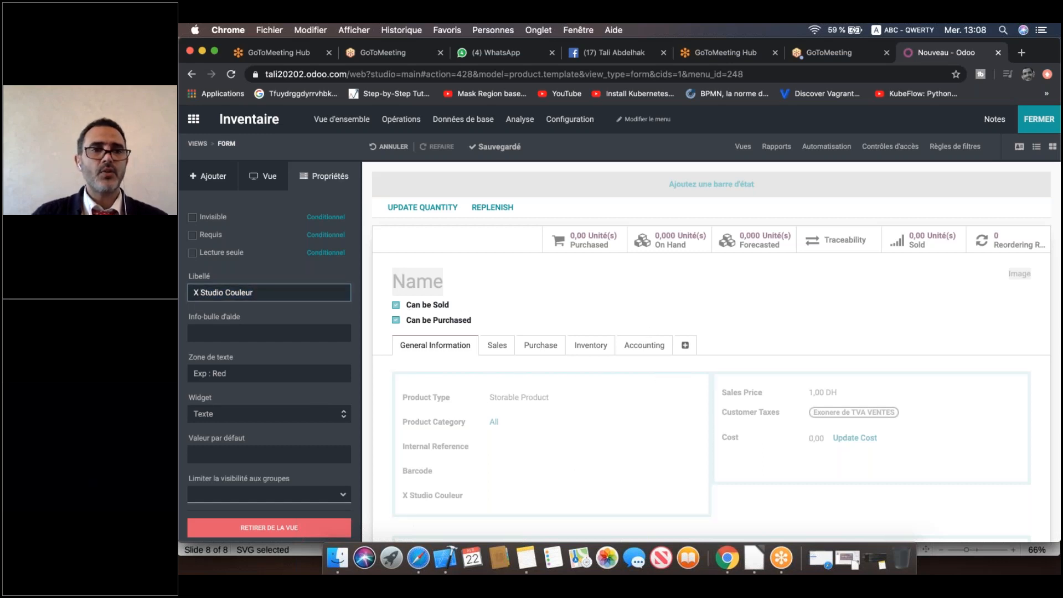
{"action": "left_click_drag", "start_coordinate": [227, 292], "coordinate": [192, 292]}
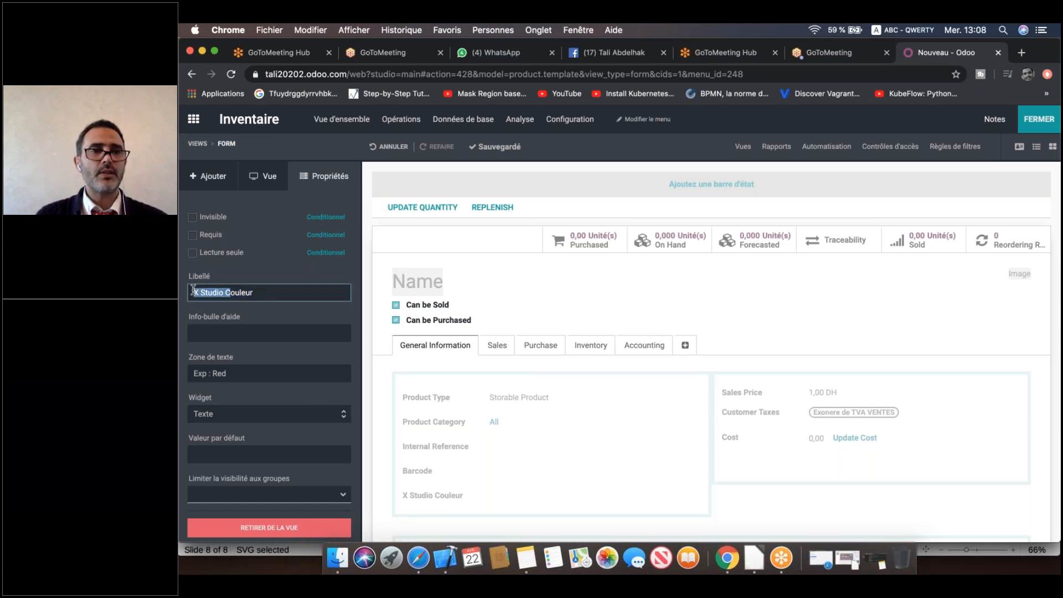
{"action": "left_click", "coordinate": [226, 293]}
{"action": "key", "text": "BackSpace"}
{"action": "key", "text": "BackSpace"}
{"action": "key", "text": "BackSpace"}
{"action": "key", "text": "BackSpace"}
{"action": "key", "text": "BackSpace"}
{"action": "key", "text": "BackSpace"}
{"action": "key", "text": "BackSpace"}
{"action": "key", "text": "BackSpace"}
{"action": "key", "text": "BackSpace"}
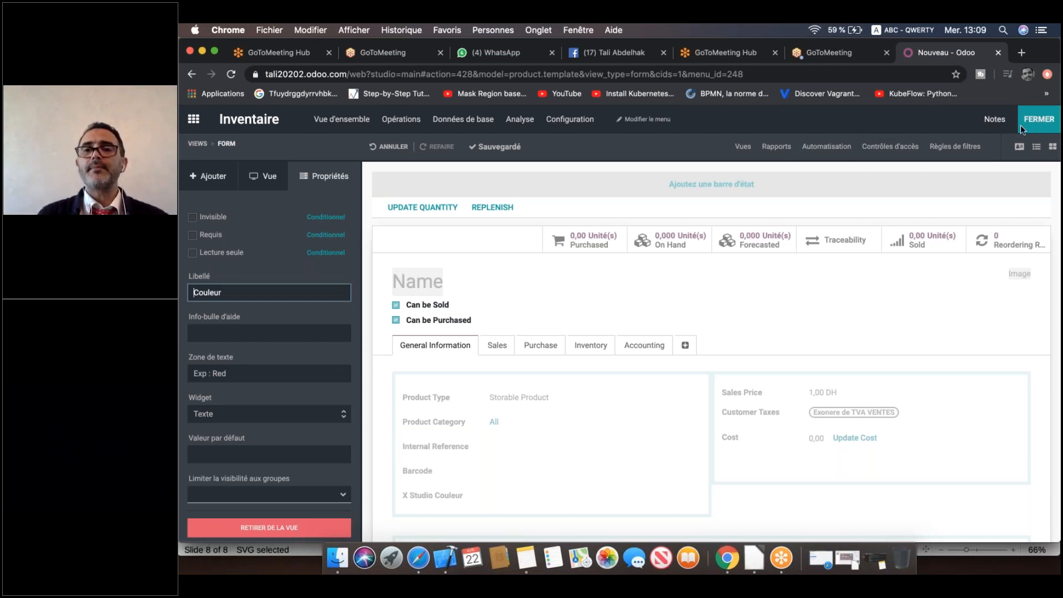
Exit Studio and create a 'Table' article with Couleur set to 'Rouge'.
{"action": "left_click", "coordinate": [1039, 119]}
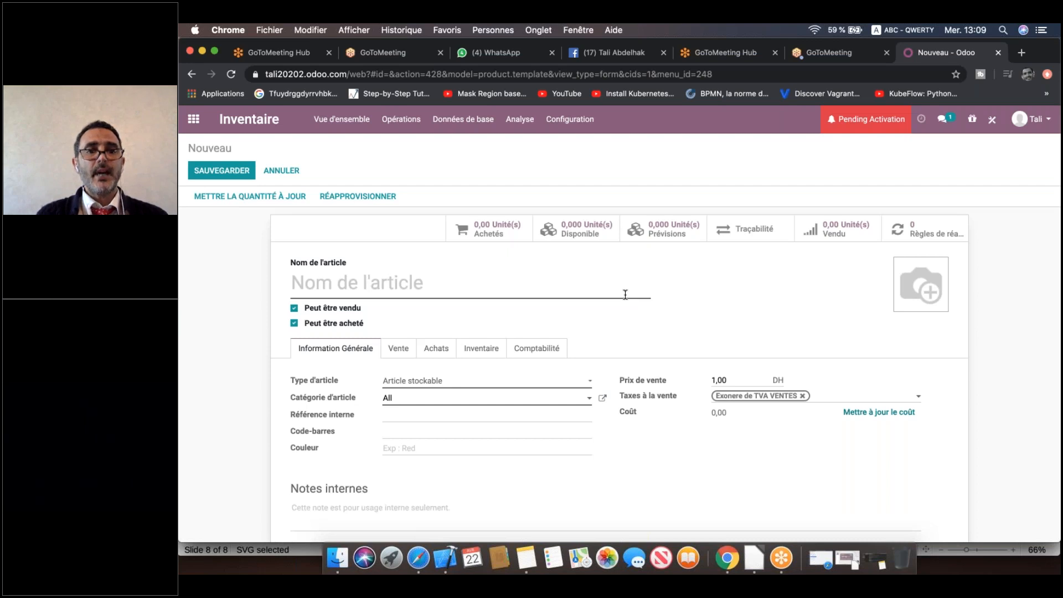
{"action": "type", "text": "T"}
{"action": "key", "text": "Down"}
{"action": "key", "text": "Return"}
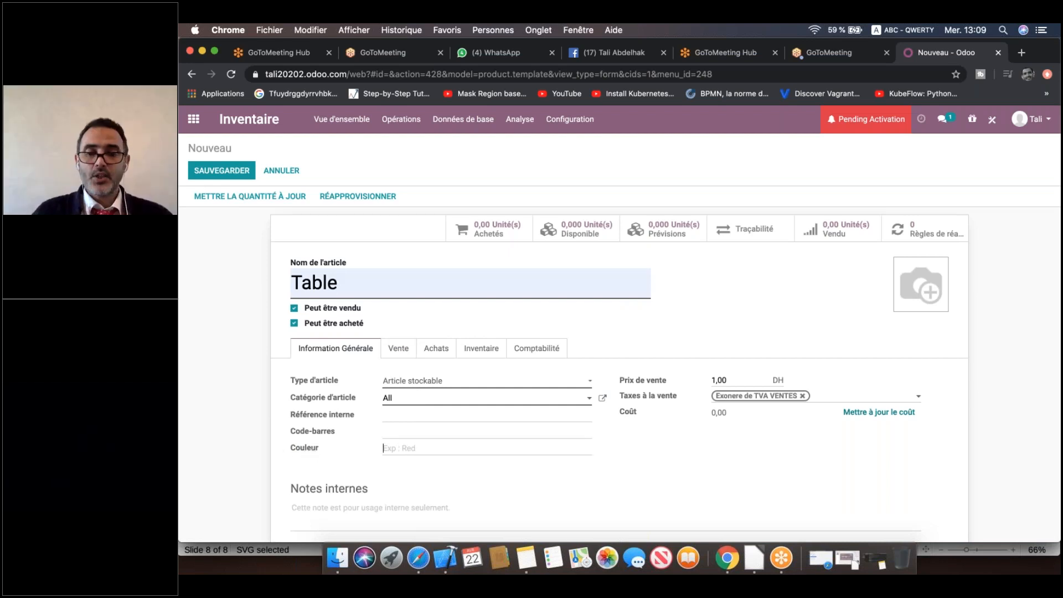
{"action": "type", "text": "Rouge"}
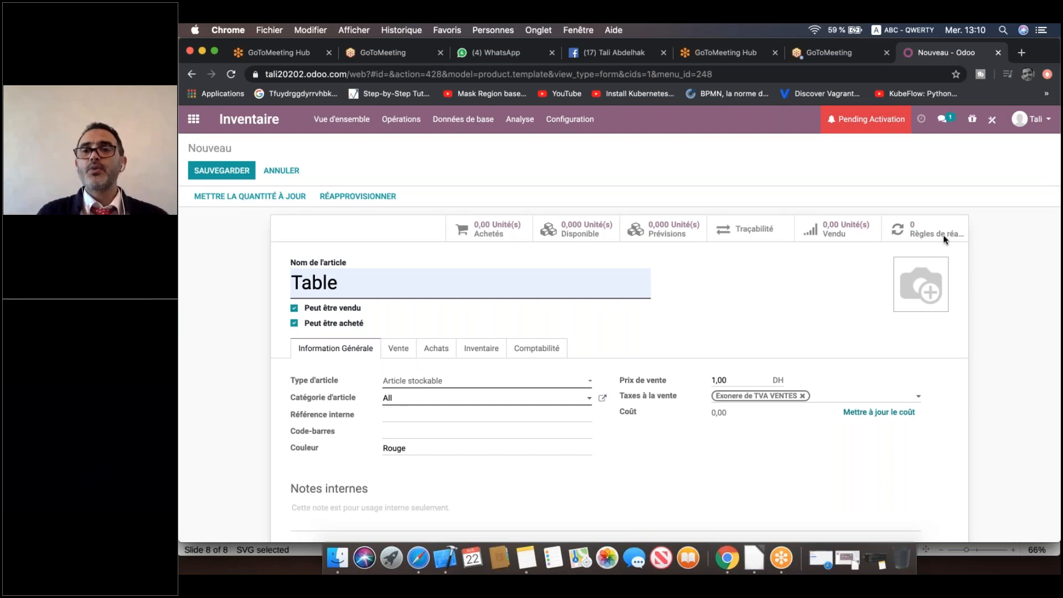
{"action": "left_click", "coordinate": [916, 161]}
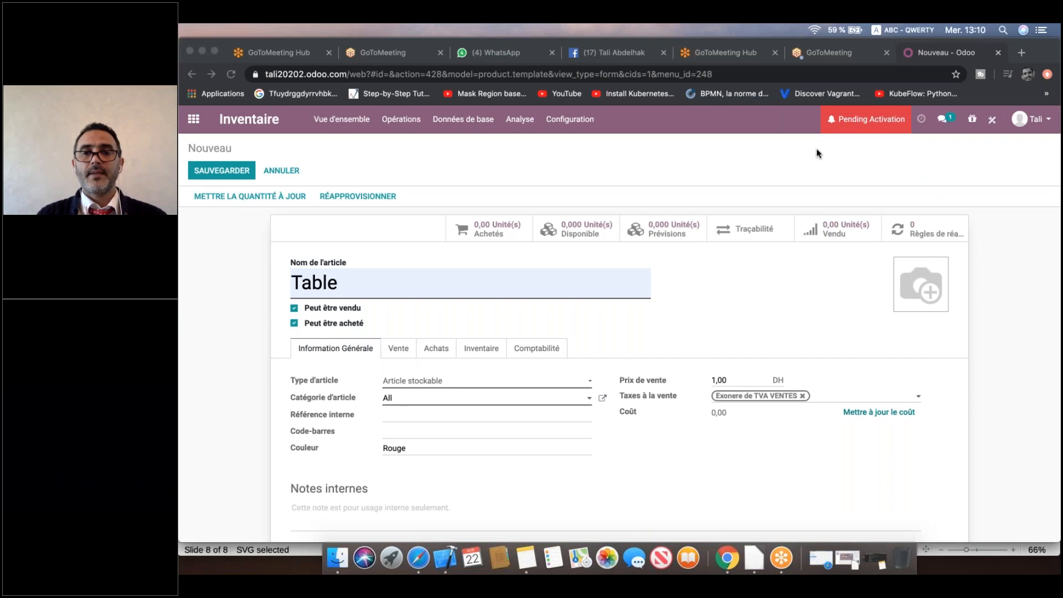
{"action": "left_click", "coordinate": [992, 120]}
Back in Studio, add a checkbox below Barcode labelled 'Possède couleur ?', fixing the accent.
{"action": "left_click", "coordinate": [991, 122]}
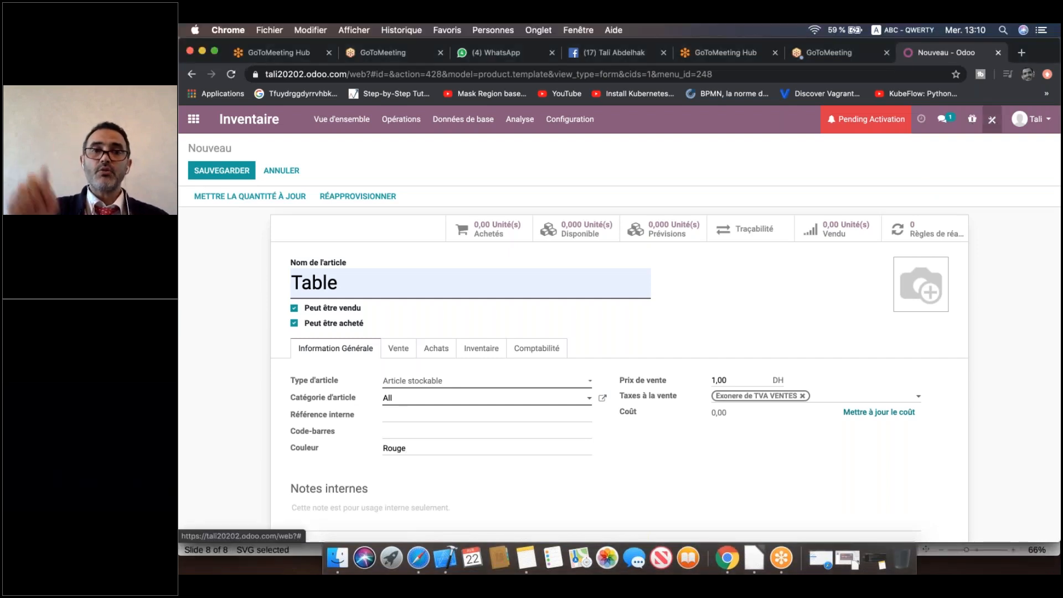
{"action": "left_click", "coordinate": [435, 204]}
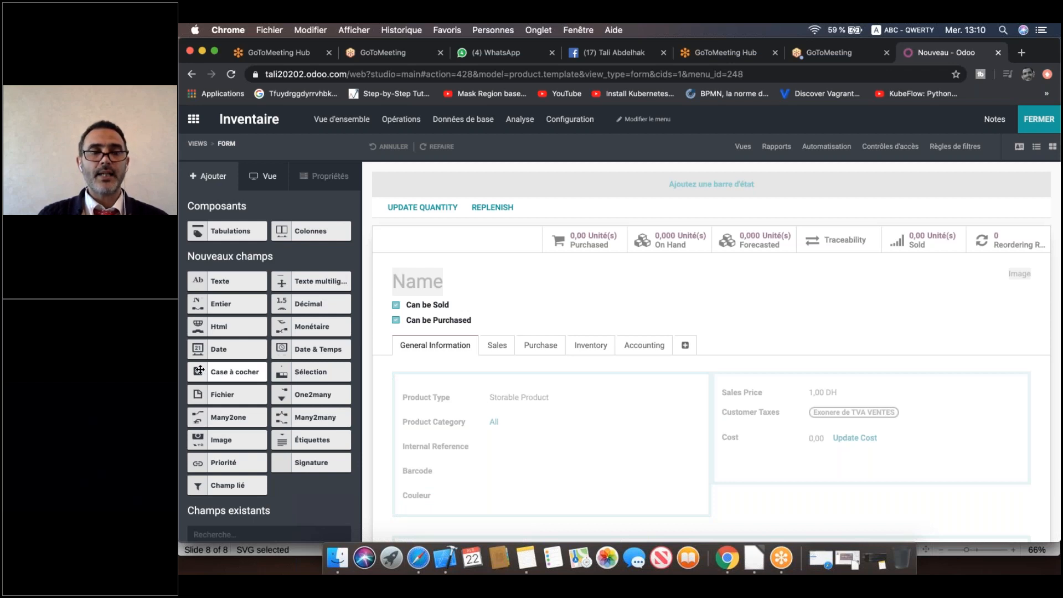
{"action": "left_click_drag", "start_coordinate": [199, 369], "coordinate": [437, 500]}
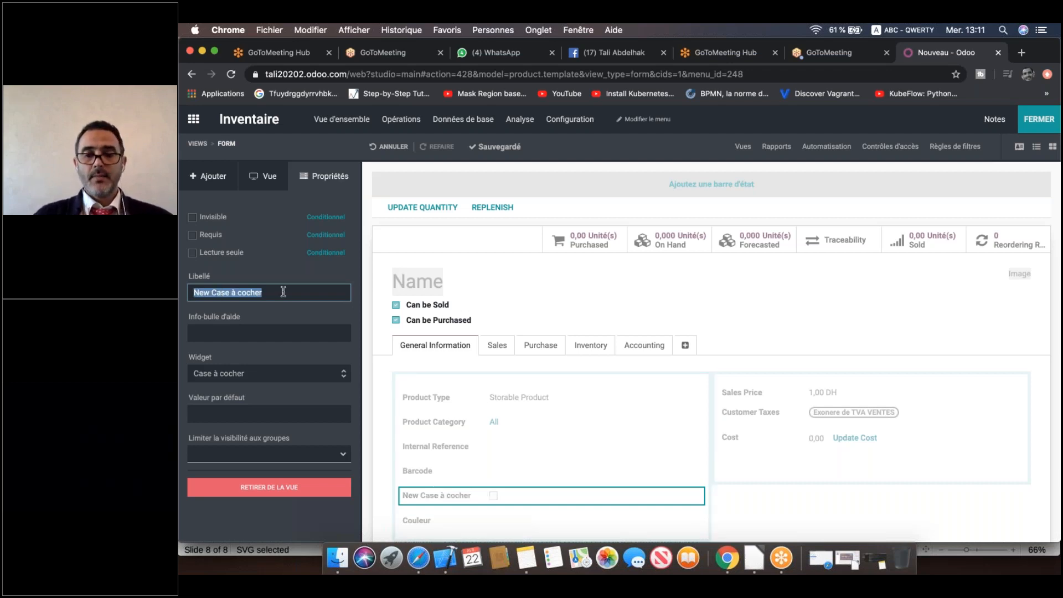
{"action": "type", "text": "Possede coul"}
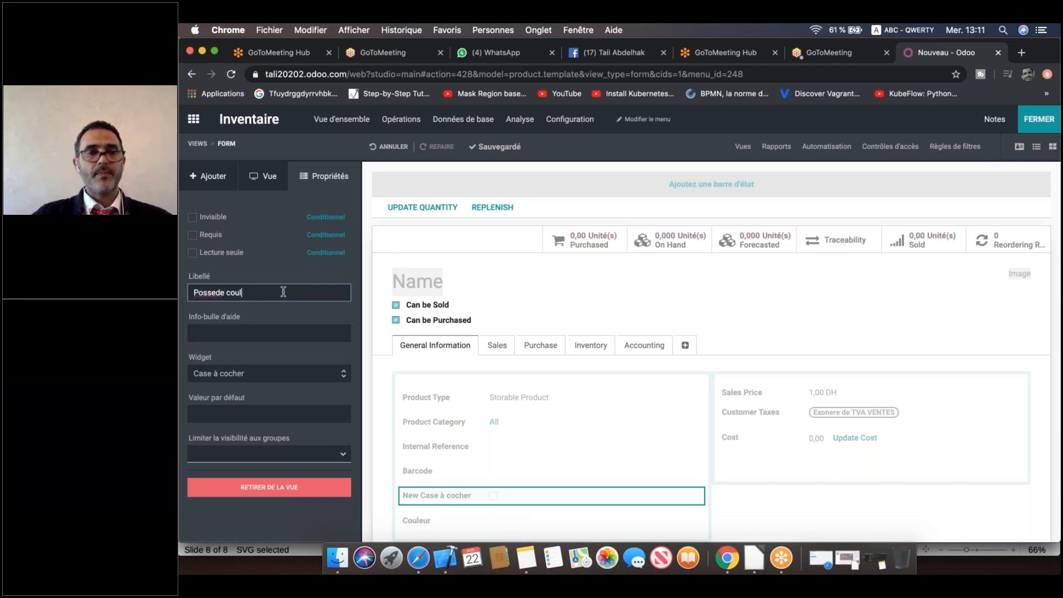
{"action": "type", "text": "eur"}
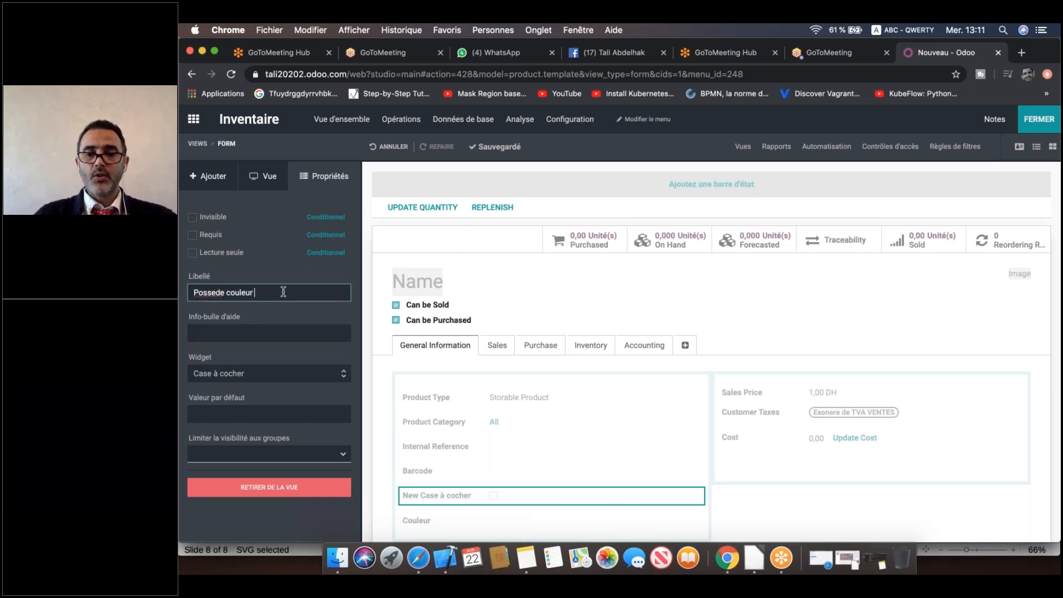
{"action": "right_click", "coordinate": [210, 289]}
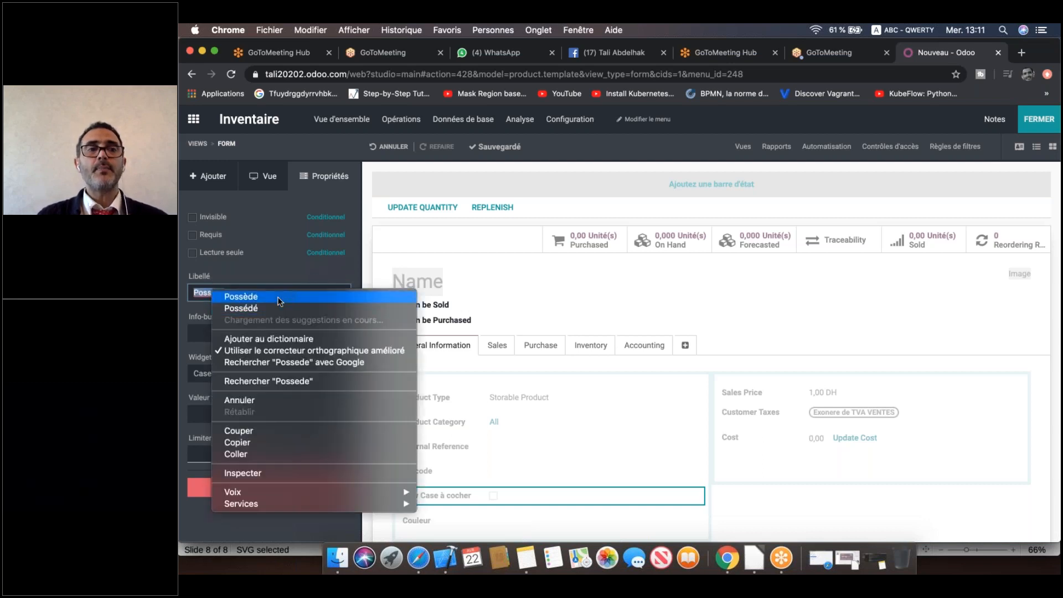
{"action": "left_click", "coordinate": [278, 297]}
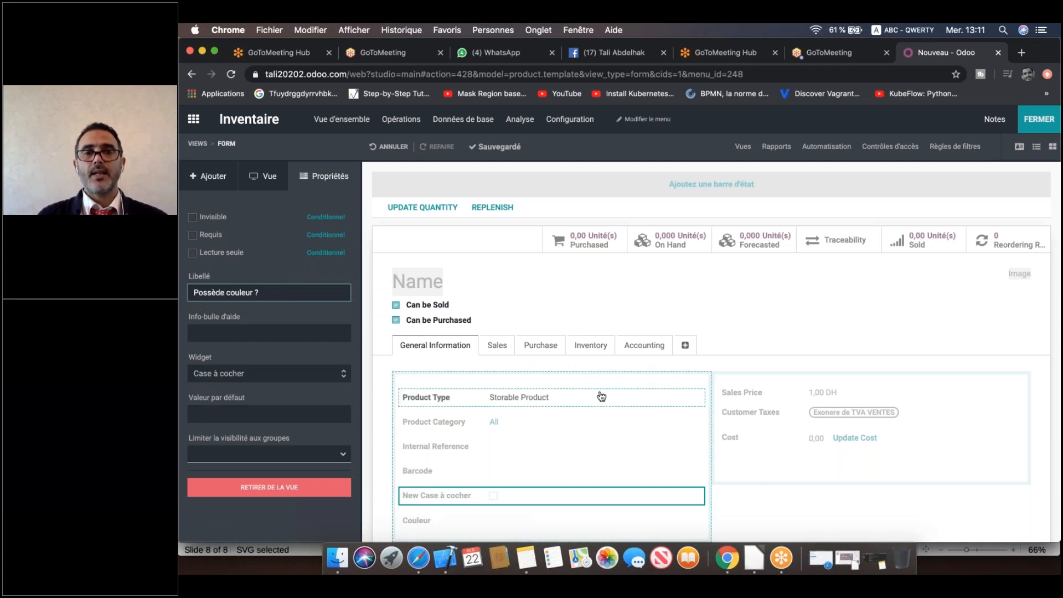
Apply the 'Possède couleur ?' label to the checkbox and scroll down the product form.
{"action": "left_click", "coordinate": [608, 443]}
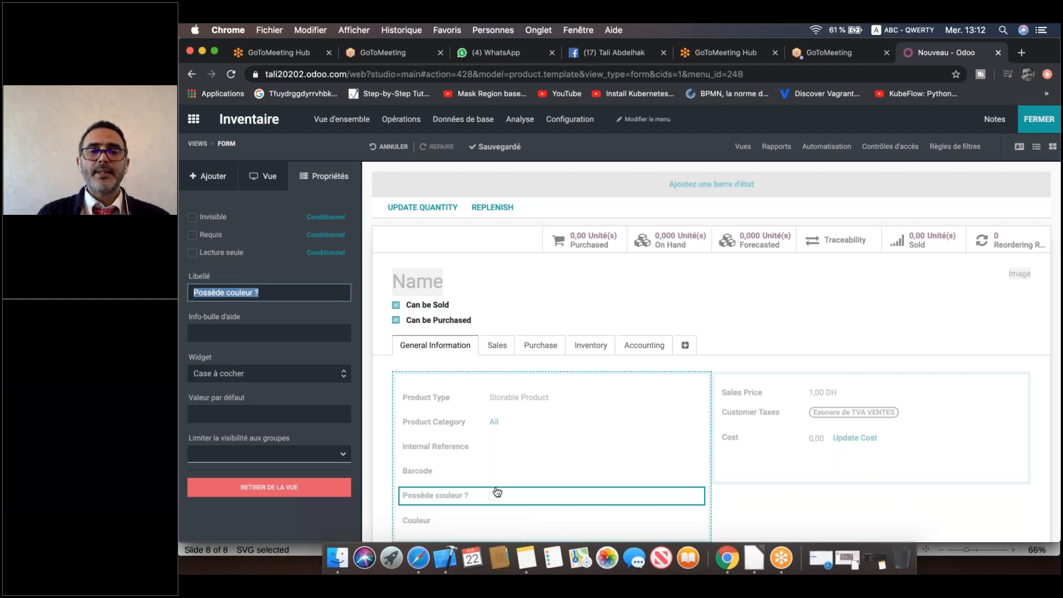
{"action": "scroll", "coordinate": [665, 415], "scroll_direction": "down", "scroll_amount": 2}
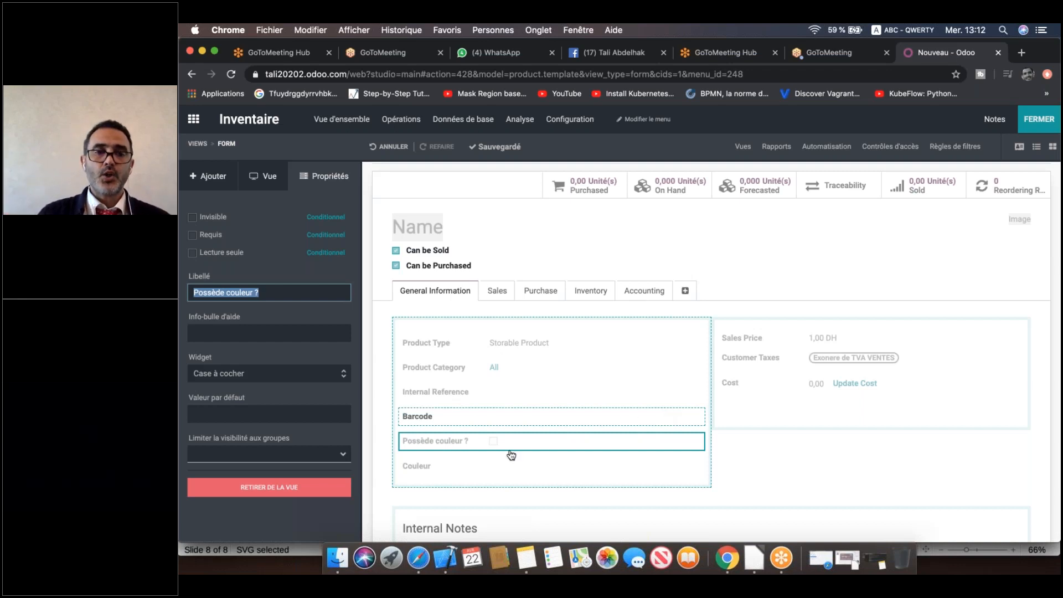
Select the Couleur text field on the product form to show its properties.
{"action": "left_click", "coordinate": [453, 463]}
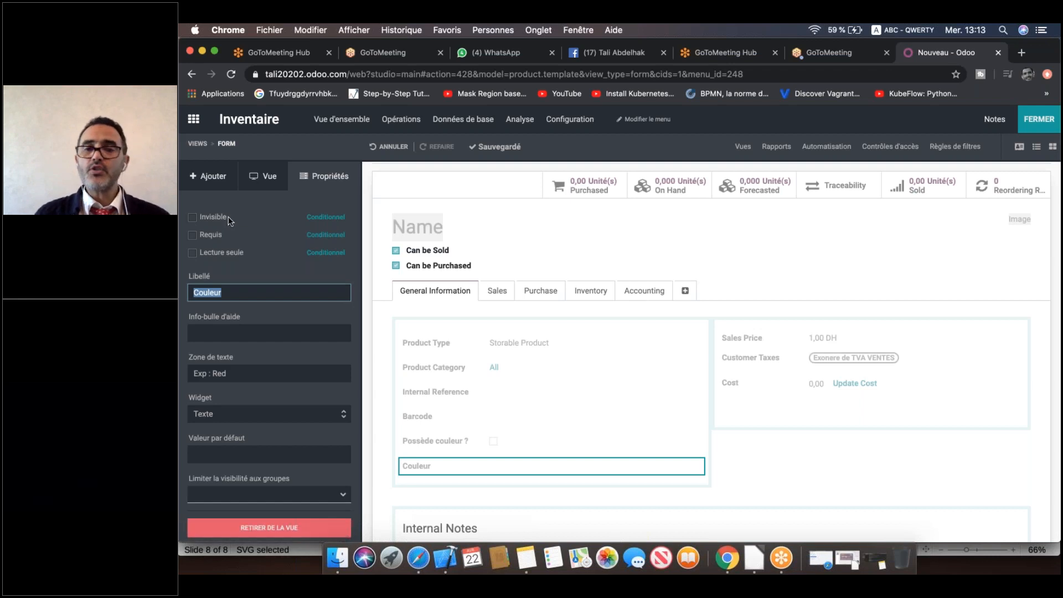
Give Couleur an invisibility rule: Possède couleur ? is not set (false), and save it.
{"action": "left_click", "coordinate": [327, 218]}
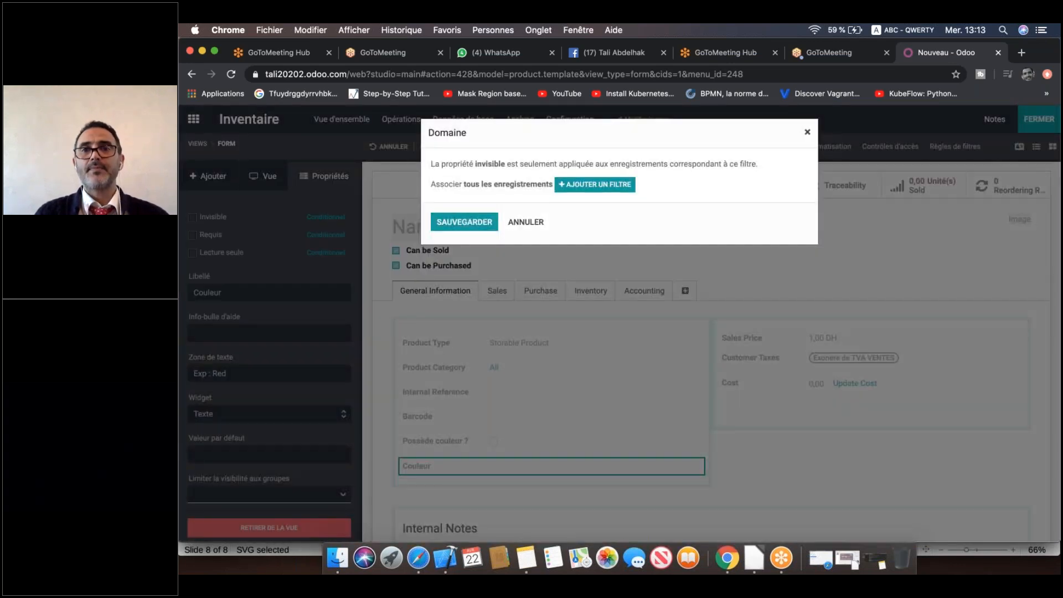
{"action": "left_click", "coordinate": [996, 153]}
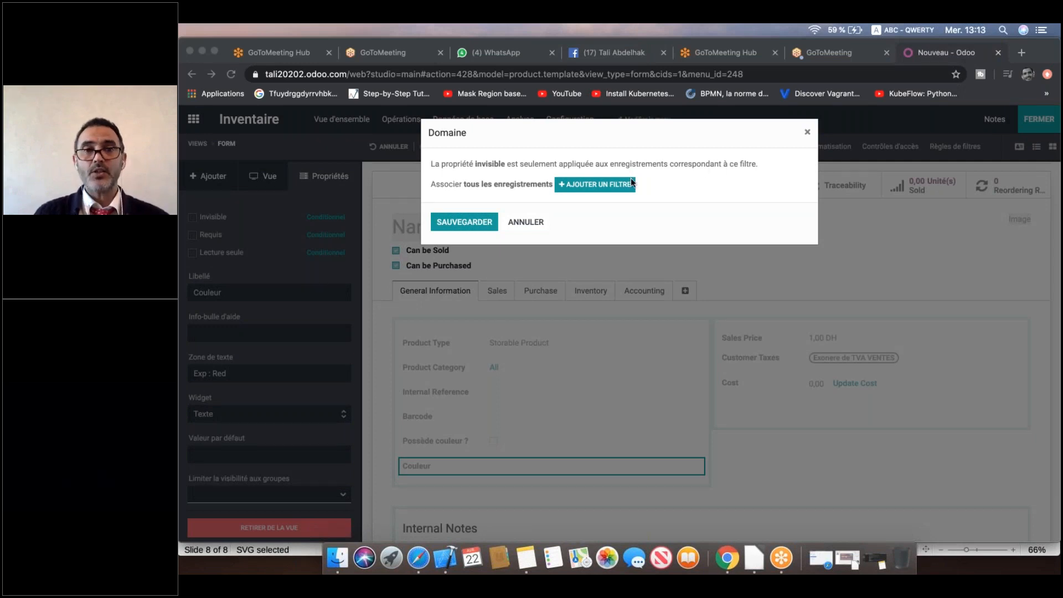
{"action": "left_click", "coordinate": [590, 185]}
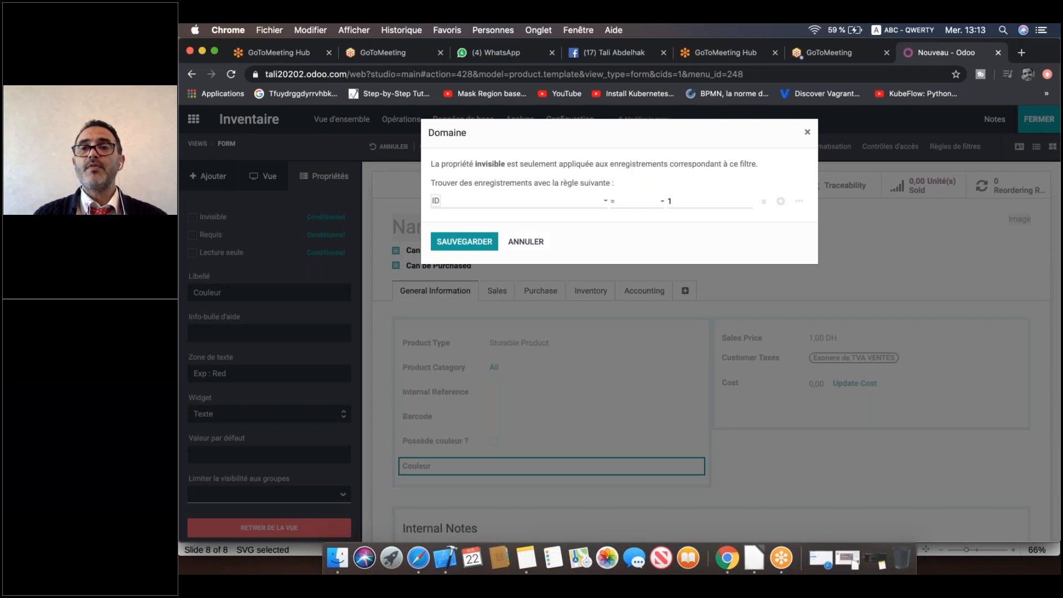
{"action": "left_click", "coordinate": [549, 202]}
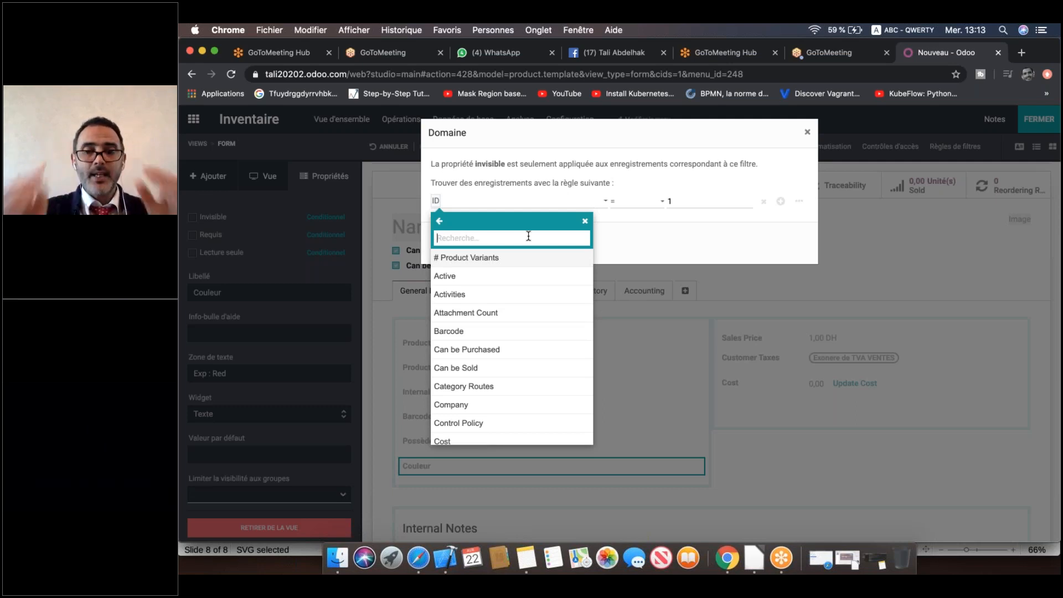
{"action": "type", "text": "poss"}
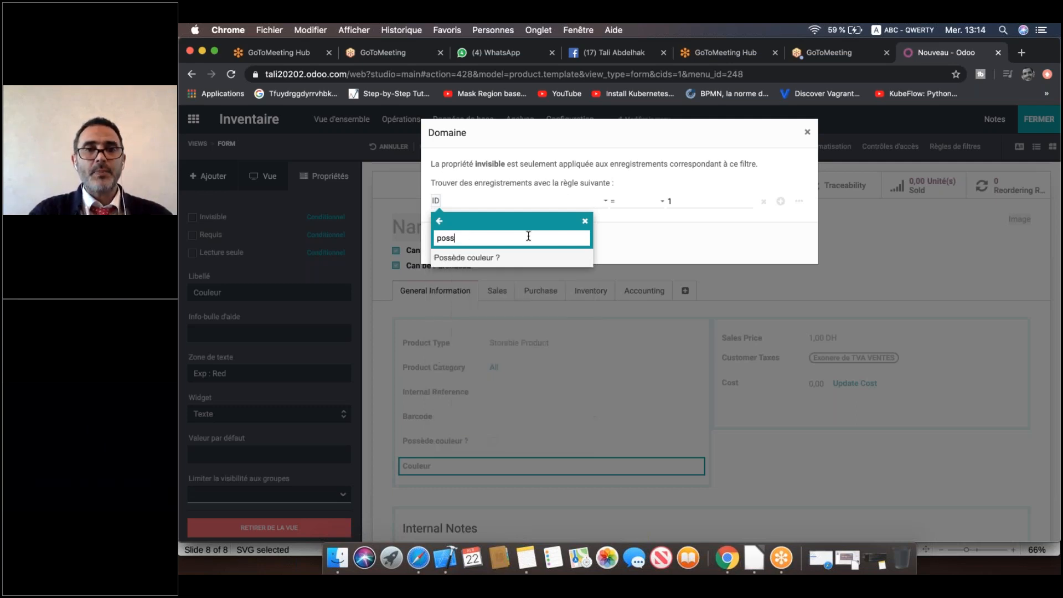
{"action": "left_click", "coordinate": [484, 259]}
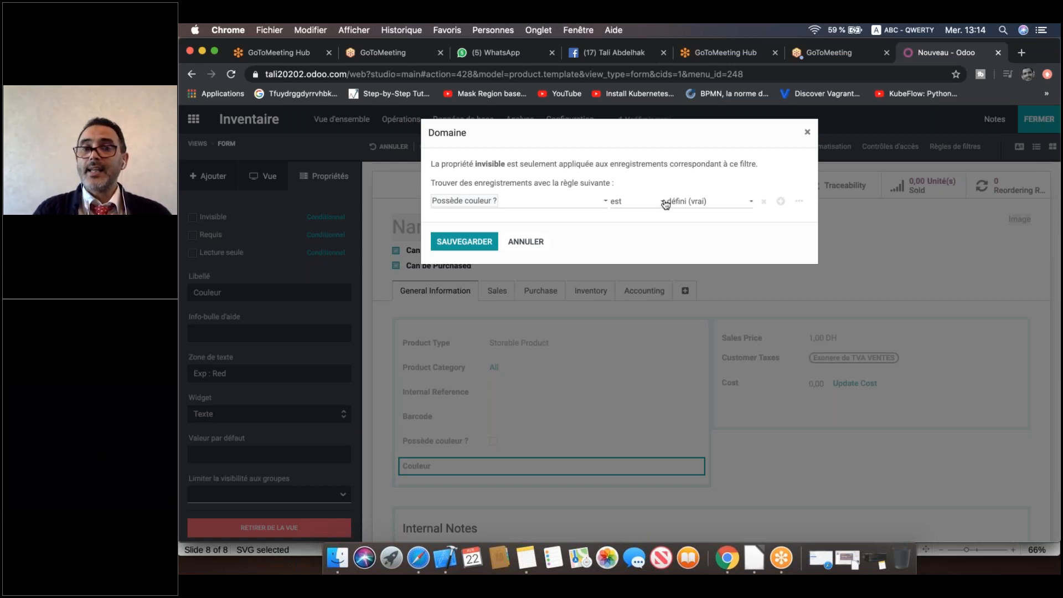
{"action": "left_click", "coordinate": [707, 203]}
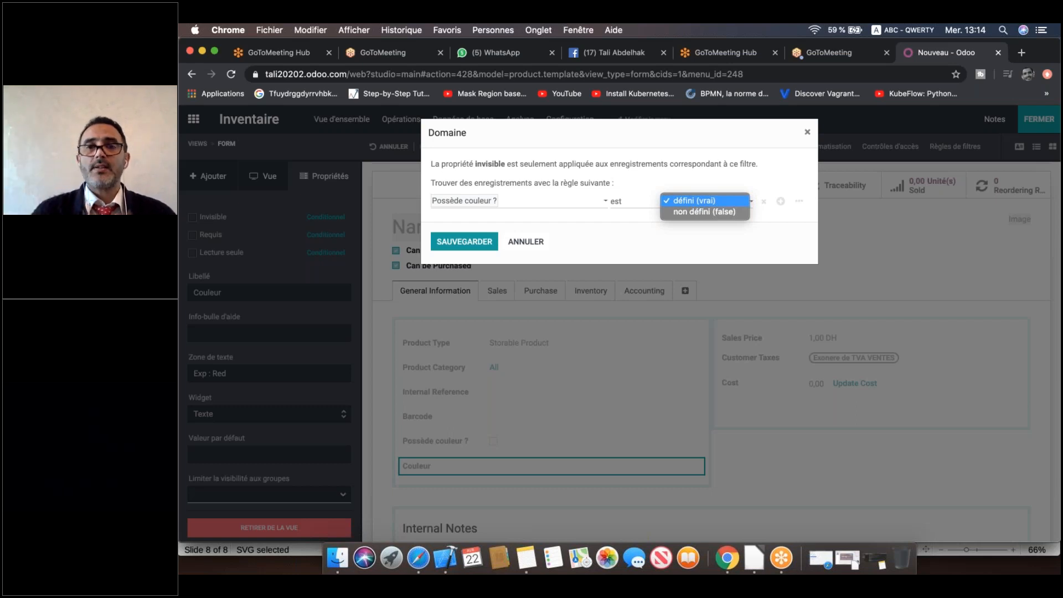
{"action": "left_click", "coordinate": [697, 215]}
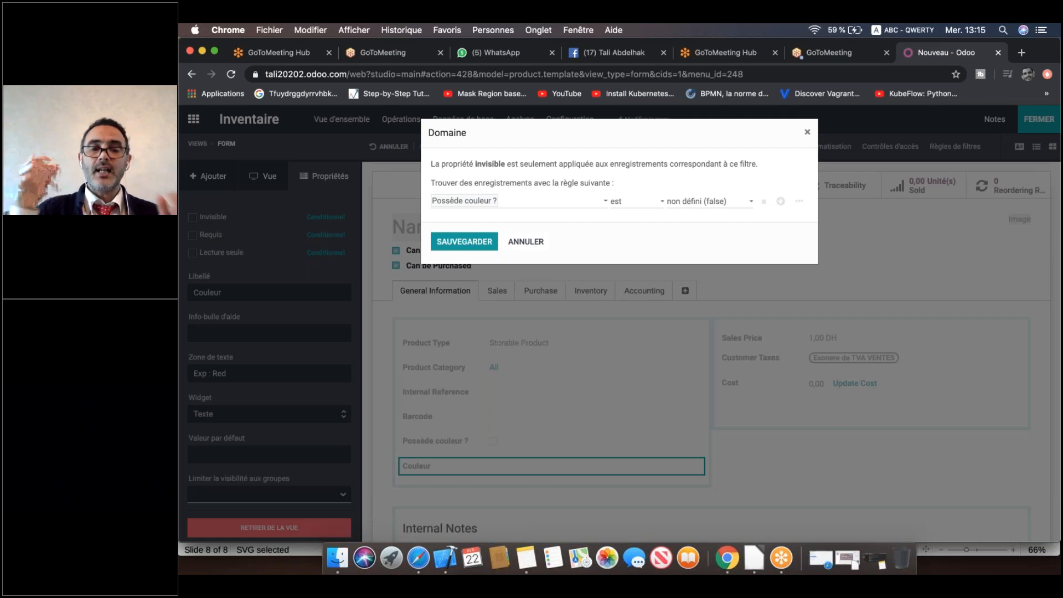
{"action": "left_click", "coordinate": [462, 243]}
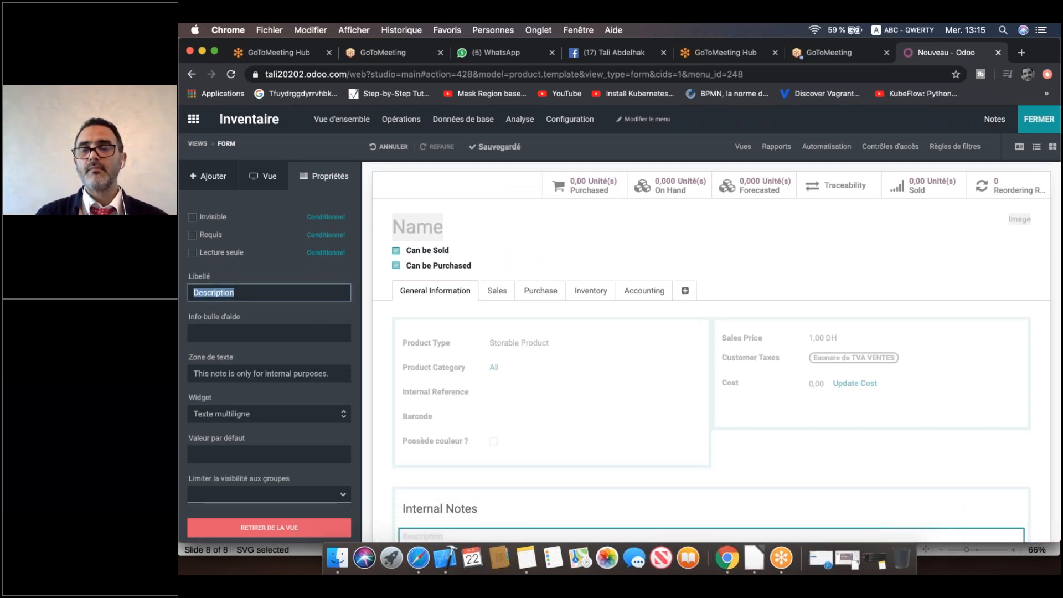
Exit Studio, name the new article Table, and tick Possède couleur ?
{"action": "left_click", "coordinate": [1038, 120]}
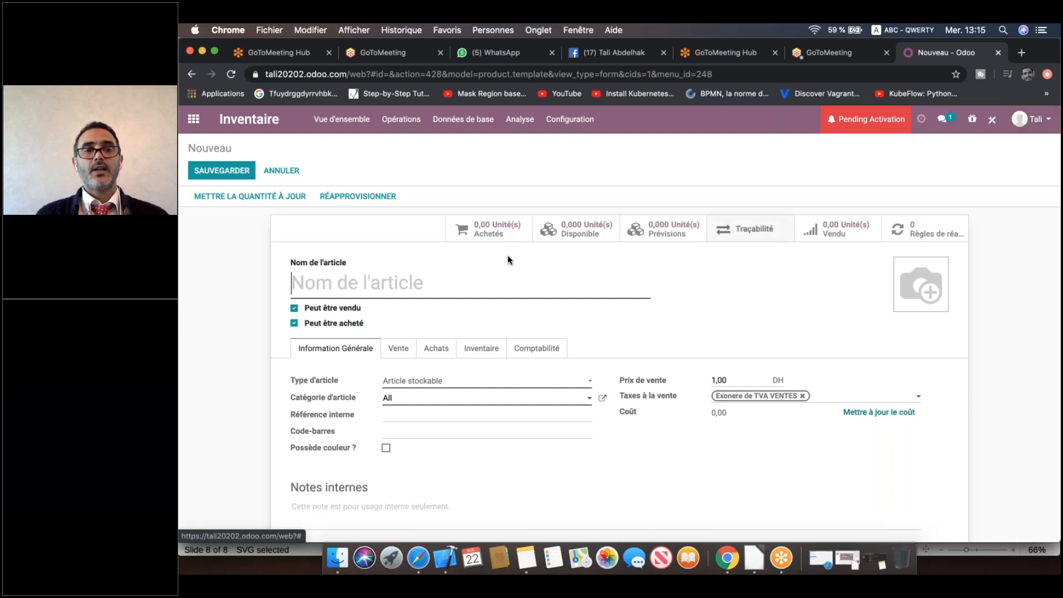
{"action": "left_click", "coordinate": [449, 281]}
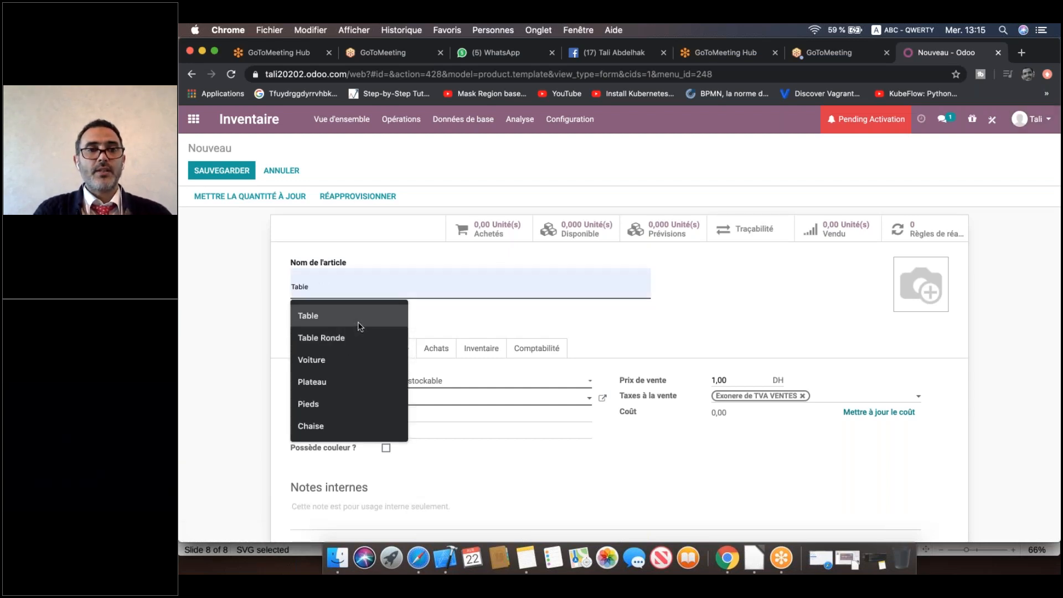
{"action": "left_click", "coordinate": [309, 311]}
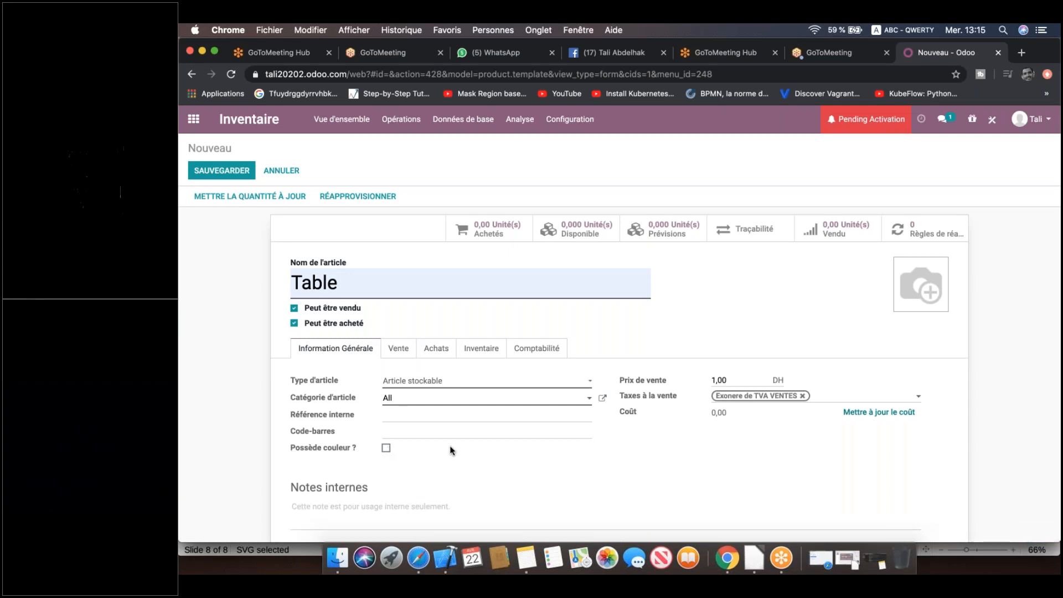
{"action": "left_click", "coordinate": [386, 448]}
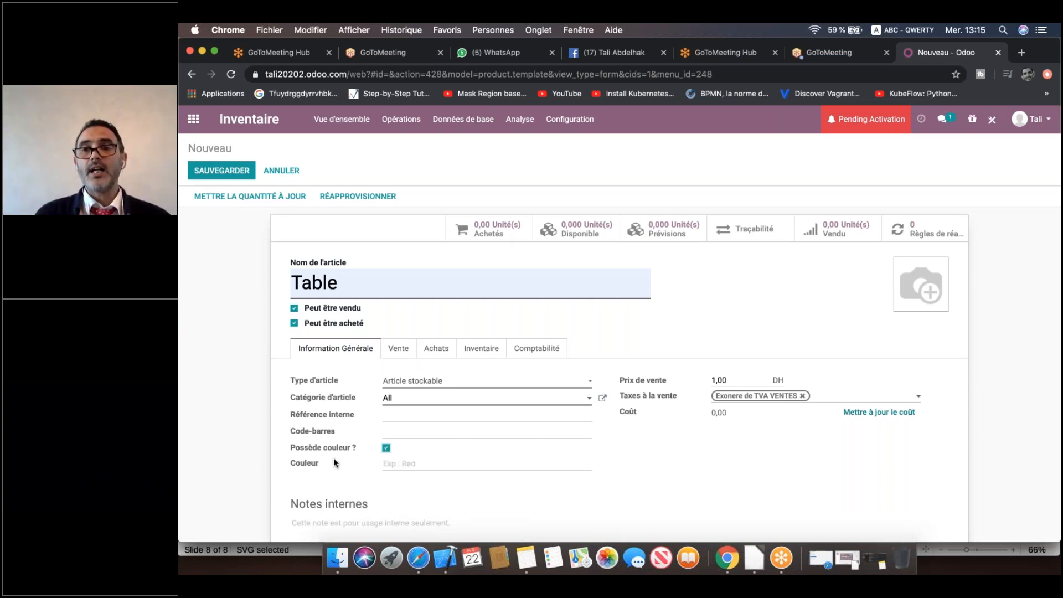
Enter Vert as the Table article's colour and save the article.
{"action": "left_click", "coordinate": [459, 464]}
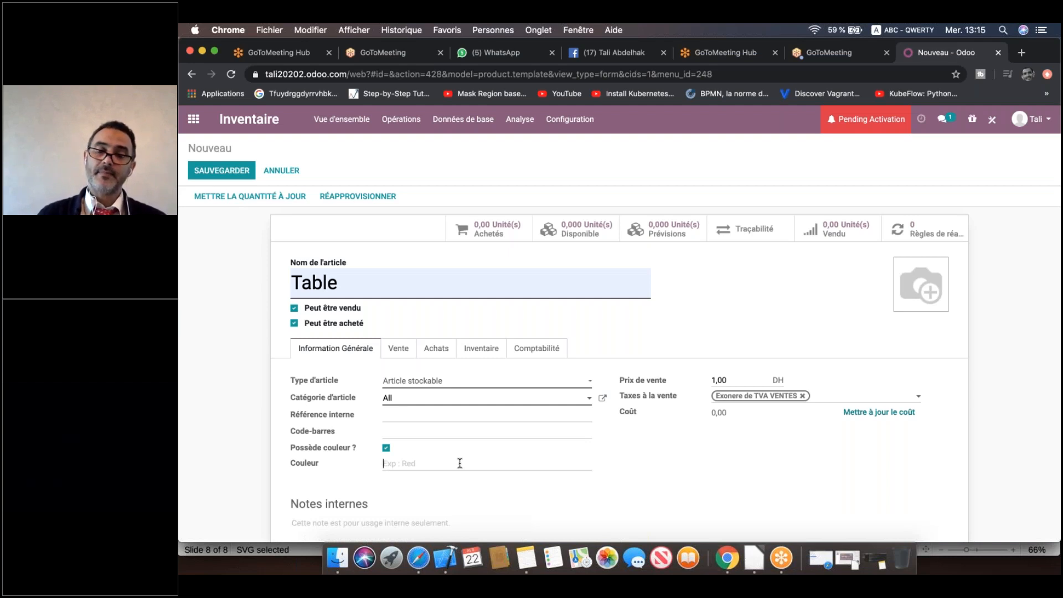
{"action": "type", "text": "Vert"}
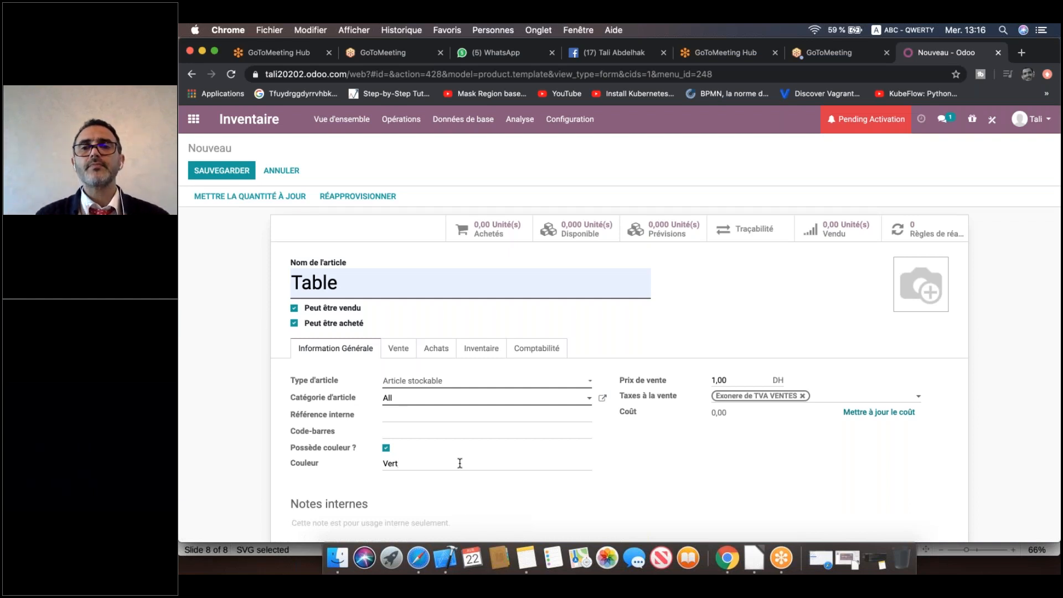
{"action": "left_click", "coordinate": [960, 142]}
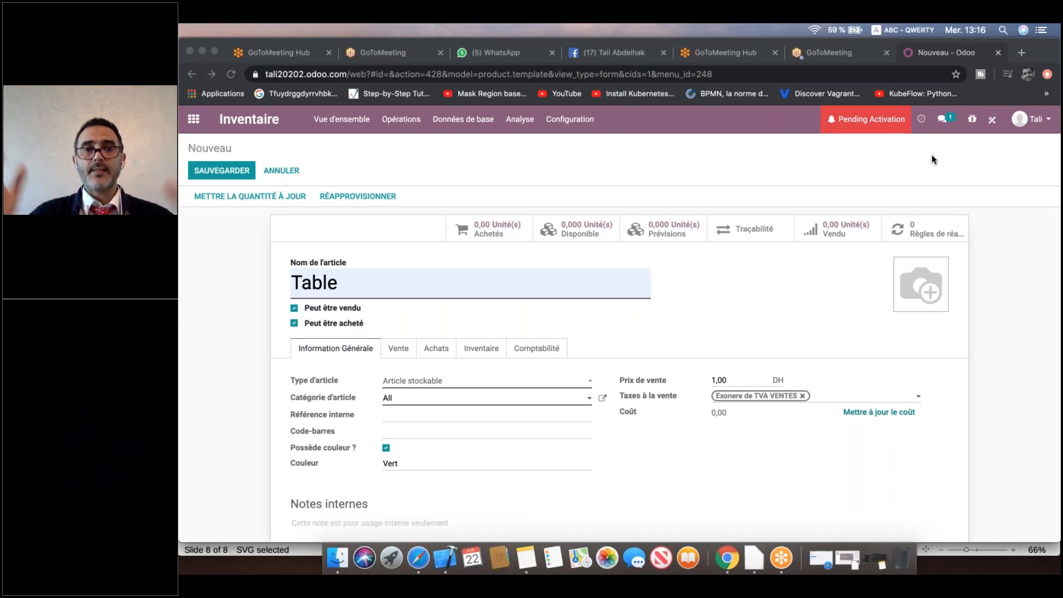
{"action": "left_click", "coordinate": [238, 170]}
{"action": "left_click", "coordinate": [238, 170]}
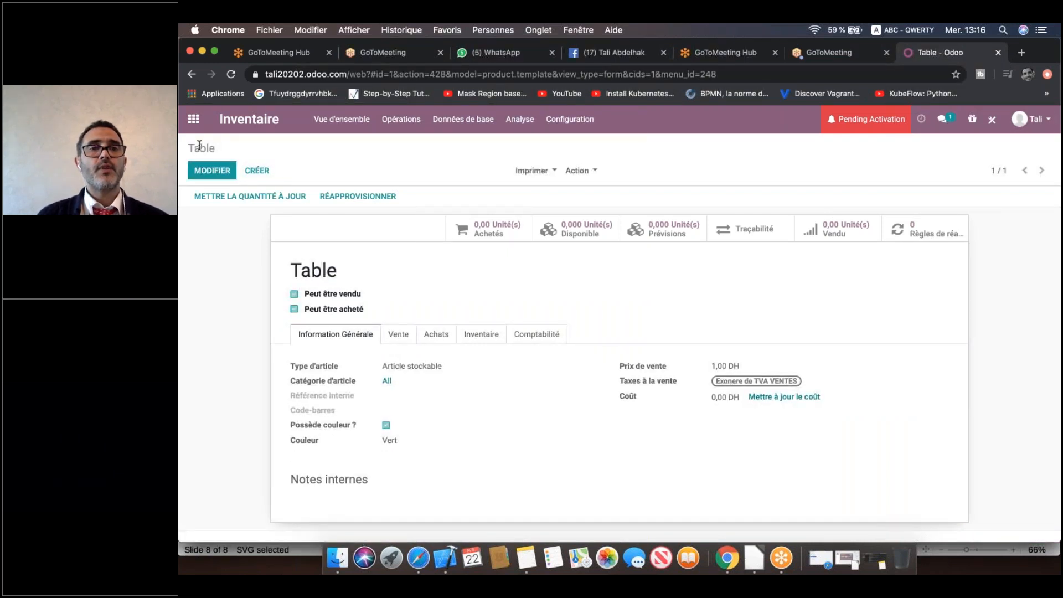
{"action": "left_click", "coordinate": [474, 121]}
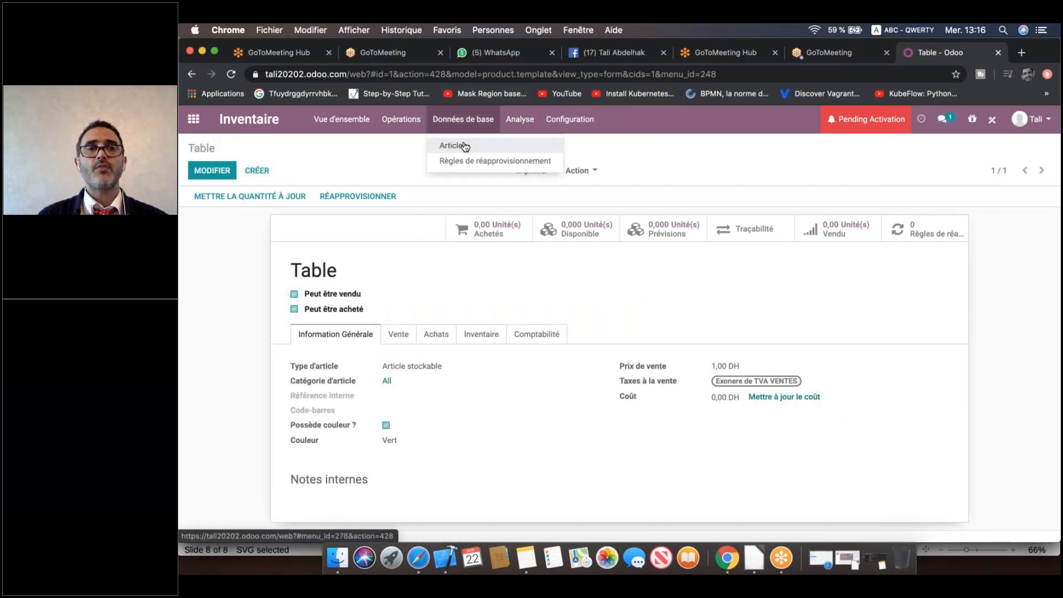
Go to Données de base > Articles and switch to the list view.
{"action": "left_click", "coordinate": [465, 146]}
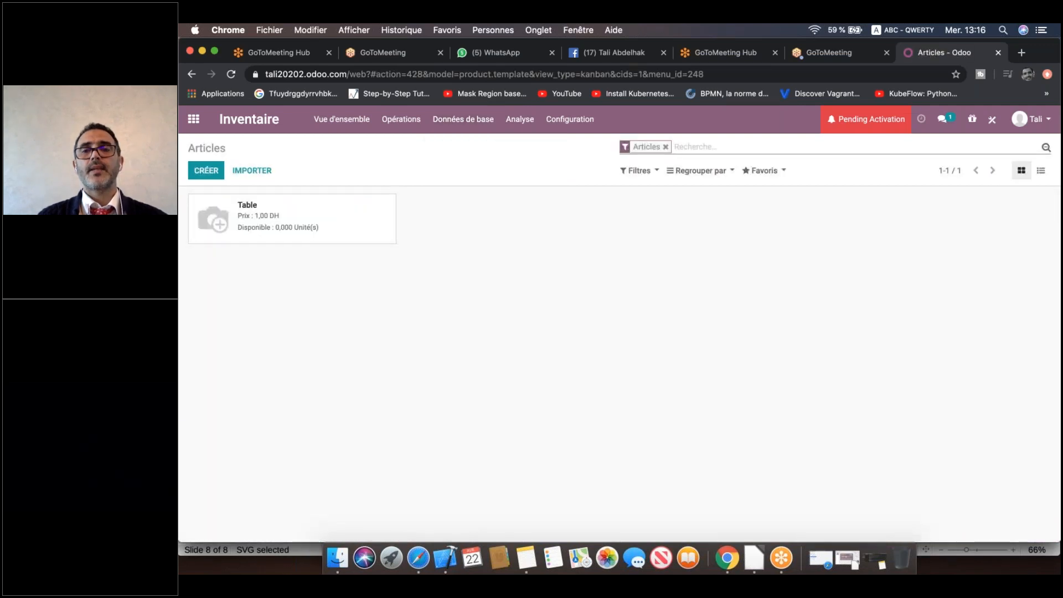
{"action": "left_click", "coordinate": [951, 150]}
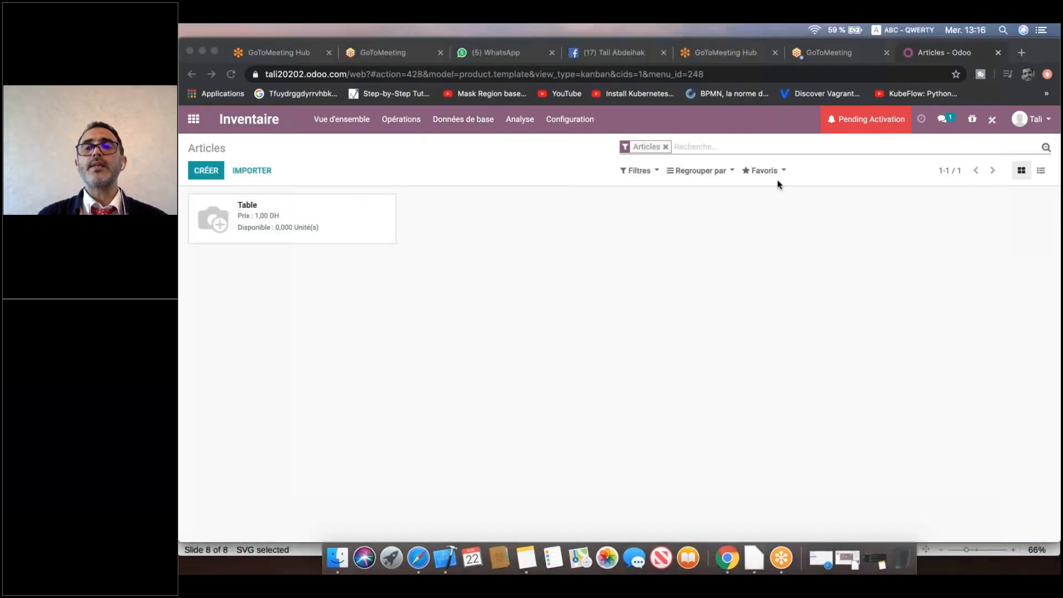
{"action": "left_click", "coordinate": [1040, 172]}
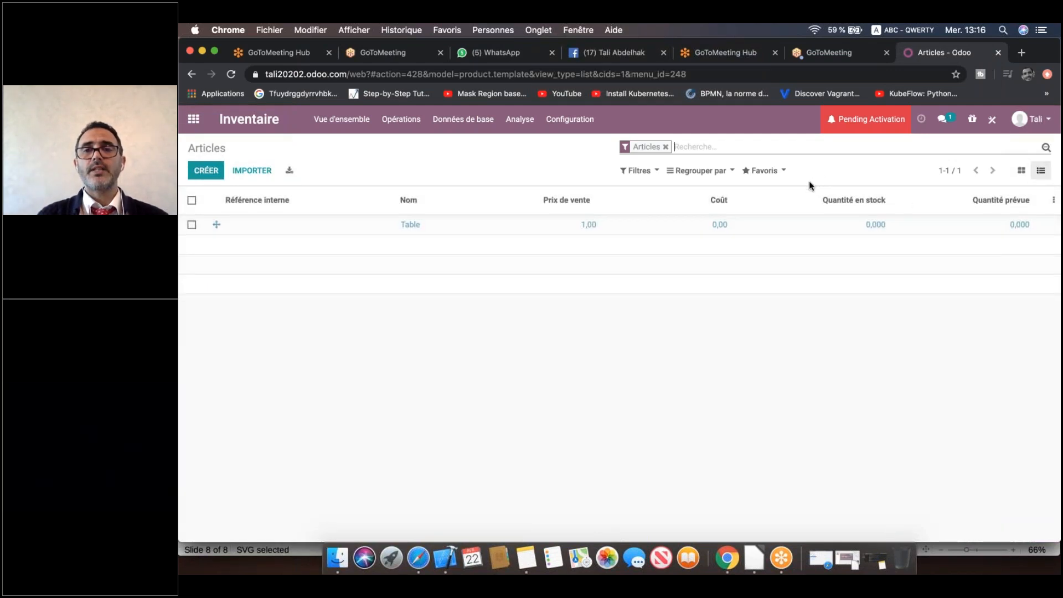
{"action": "left_click", "coordinate": [718, 277]}
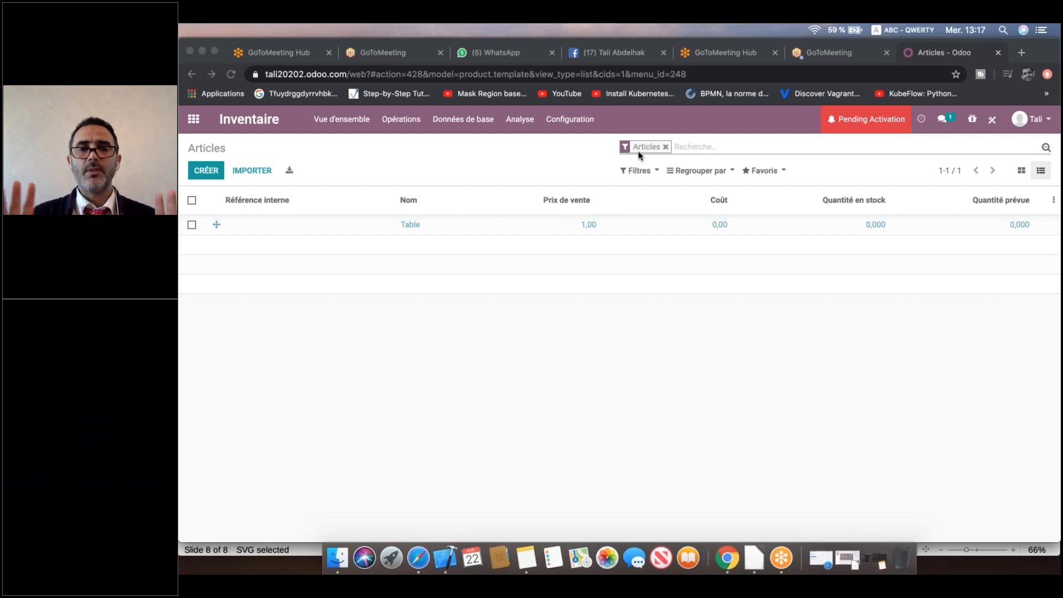
{"action": "left_click", "coordinate": [992, 120]}
Open Studio on the Articles list and scroll Champs existants down to Possède couleur ?
{"action": "left_click", "coordinate": [992, 121]}
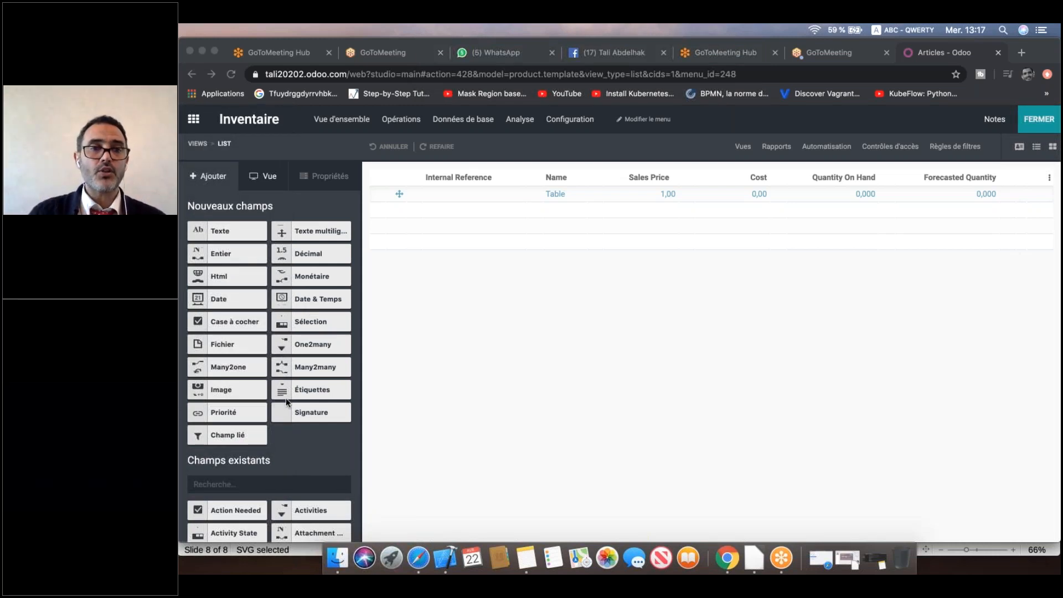
{"action": "scroll", "coordinate": [276, 398], "scroll_direction": "down", "scroll_amount": 5}
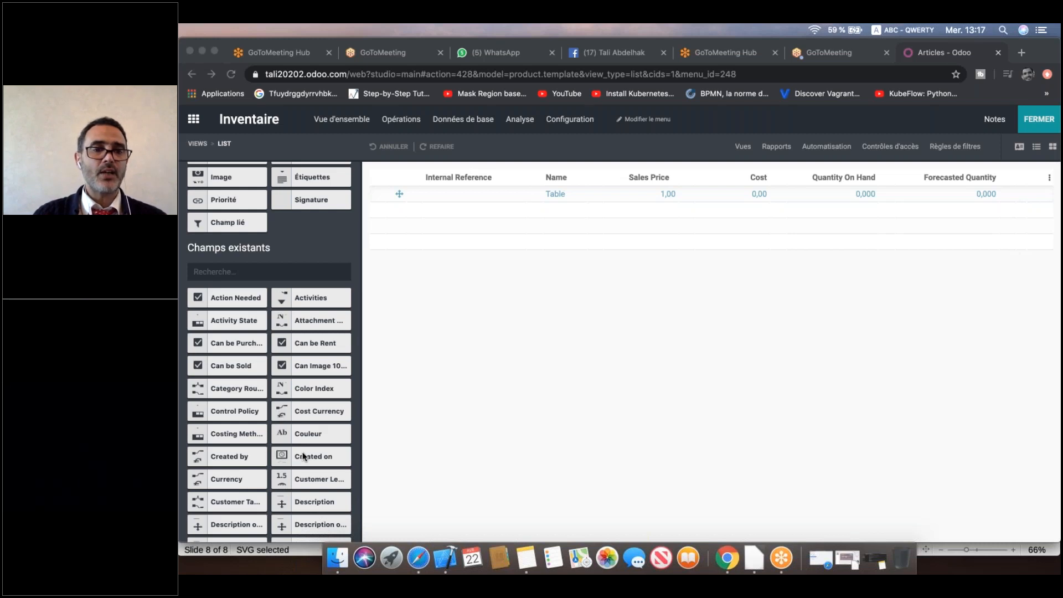
{"action": "scroll", "coordinate": [303, 454], "scroll_direction": "down", "scroll_amount": 5}
{"action": "scroll", "coordinate": [303, 455], "scroll_direction": "down", "scroll_amount": 3}
{"action": "scroll", "coordinate": [303, 455], "scroll_direction": "down", "scroll_amount": 5}
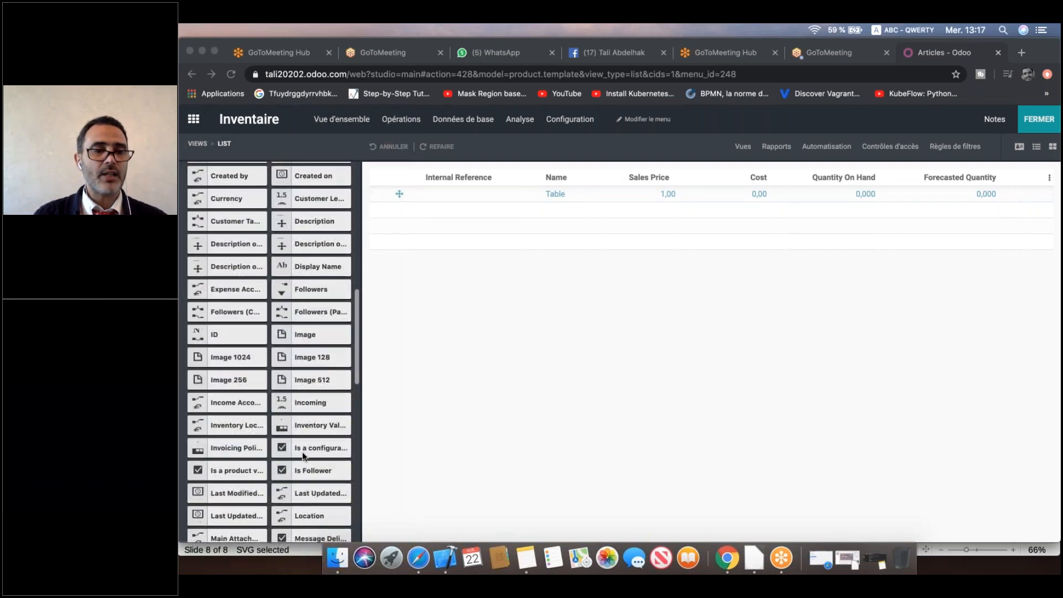
{"action": "scroll", "coordinate": [303, 455], "scroll_direction": "down", "scroll_amount": 1}
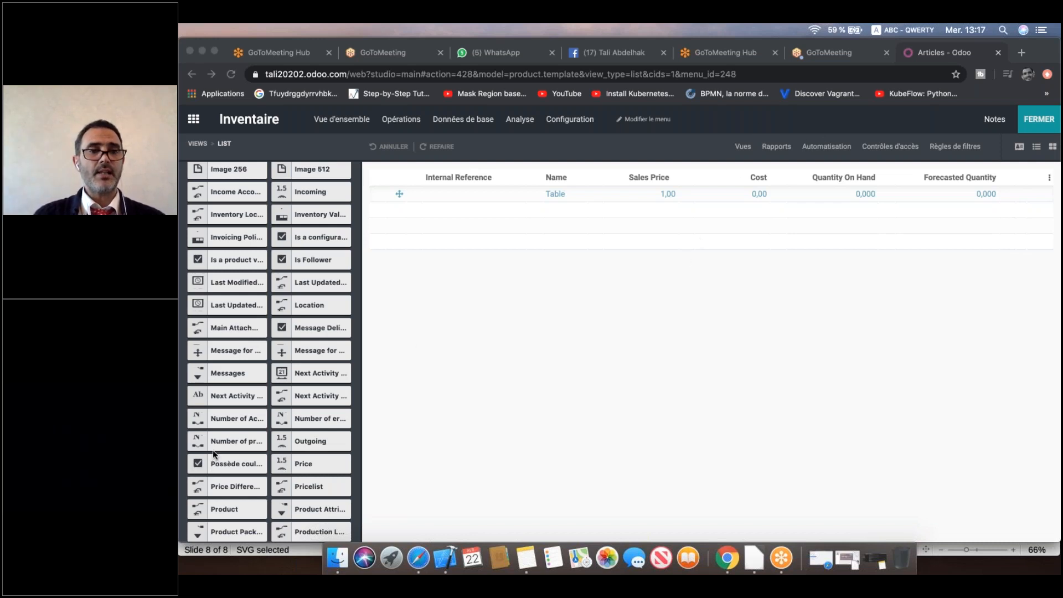
{"action": "left_click", "coordinate": [196, 468]}
Drag Possède couleur ? between Name and Sales Price, then close Studio.
{"action": "left_click_drag", "start_coordinate": [197, 468], "coordinate": [635, 207]}
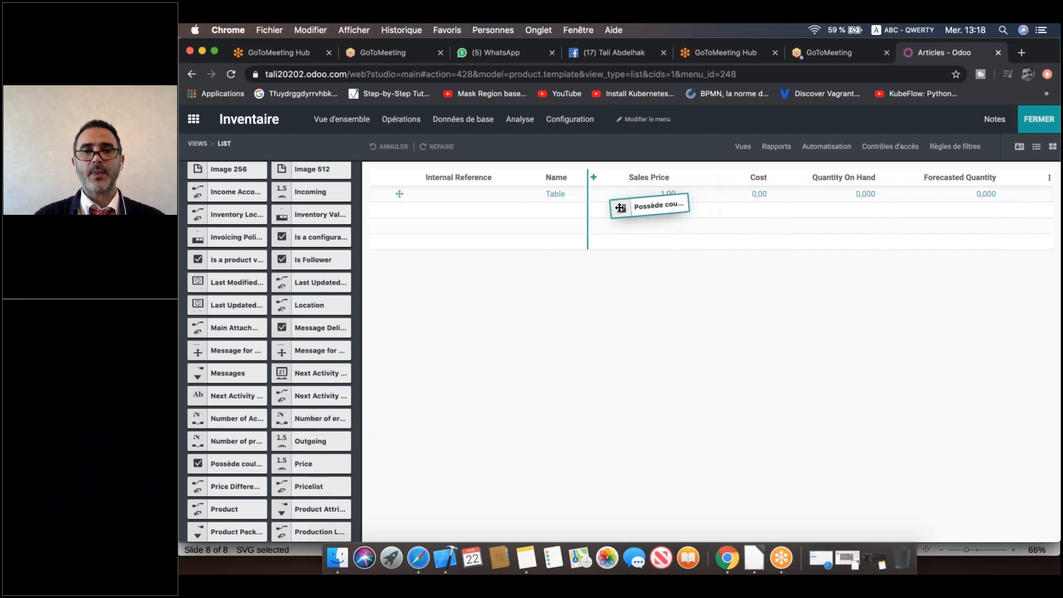
{"action": "left_click_drag", "start_coordinate": [620, 208], "coordinate": [620, 208]}
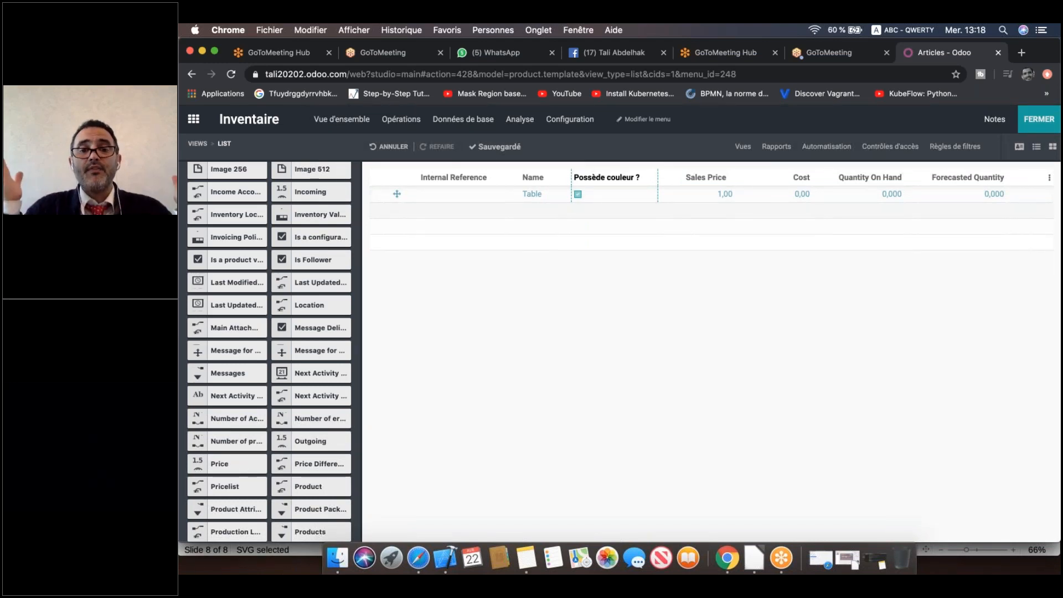
{"action": "left_click", "coordinate": [1040, 120]}
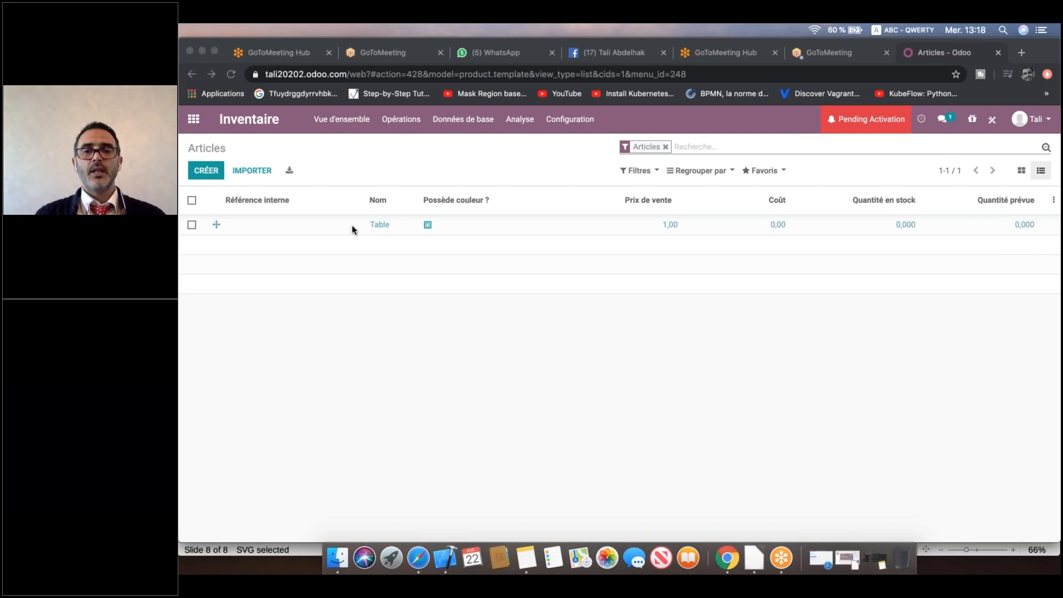
Return to the Odoo apps home screen using the apps grid icon.
{"action": "left_click", "coordinate": [195, 122]}
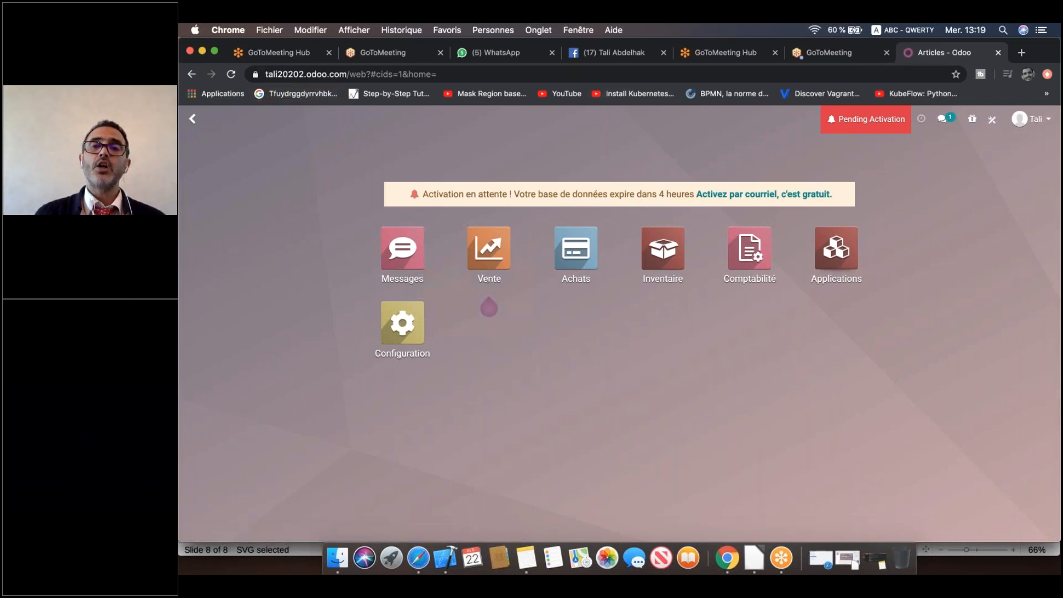
Activate Studio on the home screen to reveal the Nouvelle app tile.
{"action": "left_click", "coordinate": [771, 152]}
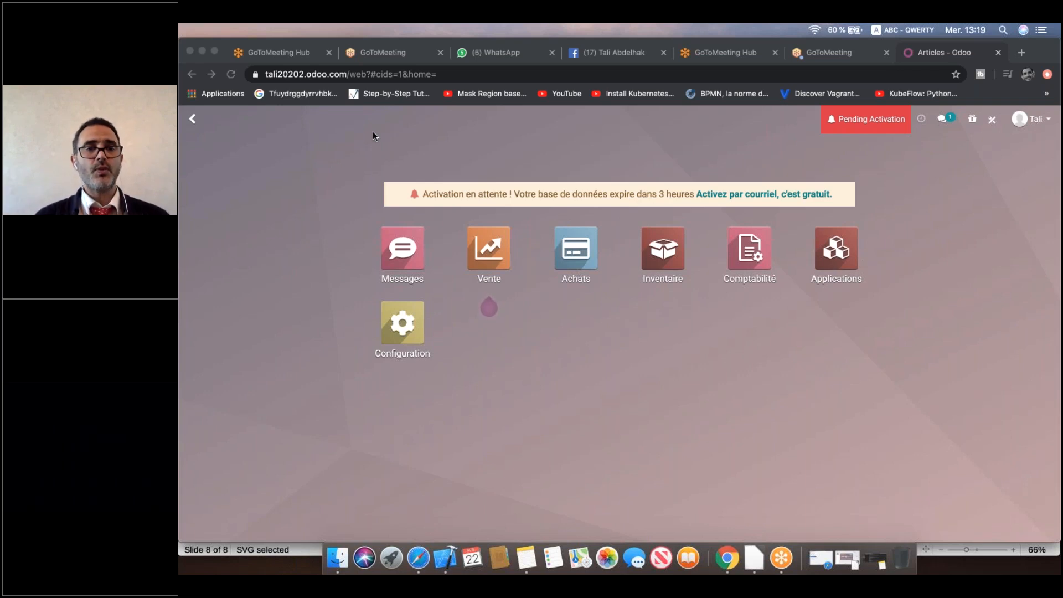
{"action": "left_click", "coordinate": [986, 182]}
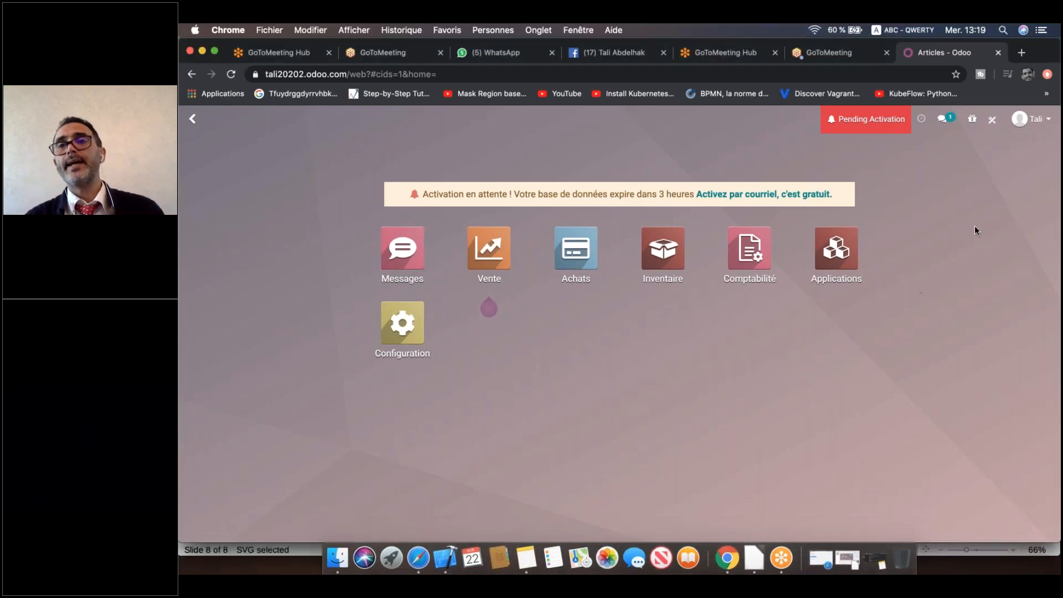
{"action": "left_click", "coordinate": [994, 123]}
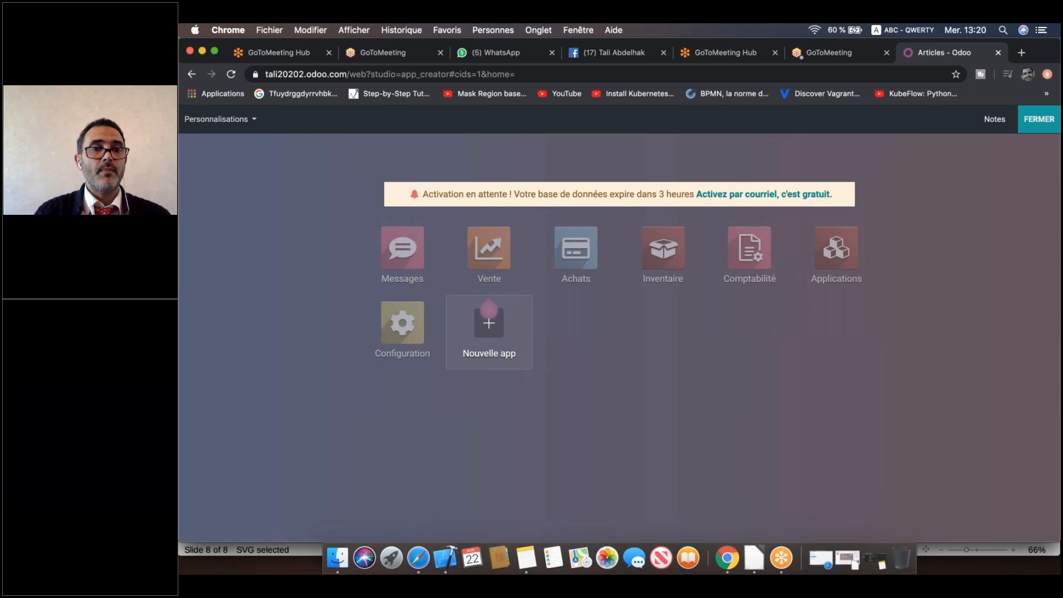
Focus the browser and launch the Nouvelle app wizard from the Studio home screen.
{"action": "left_click", "coordinate": [329, 132]}
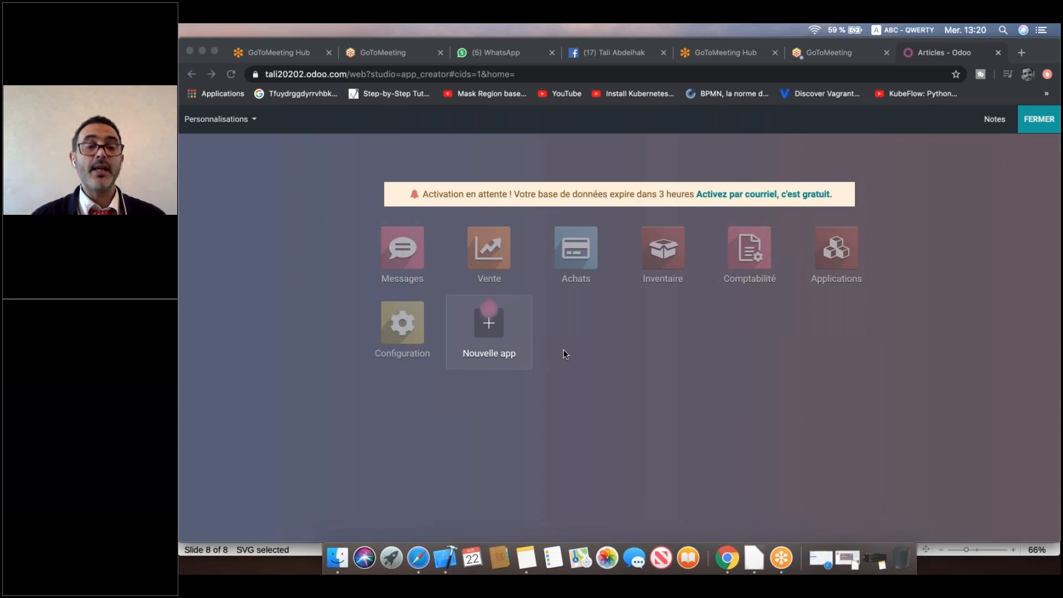
{"action": "left_click", "coordinate": [611, 355]}
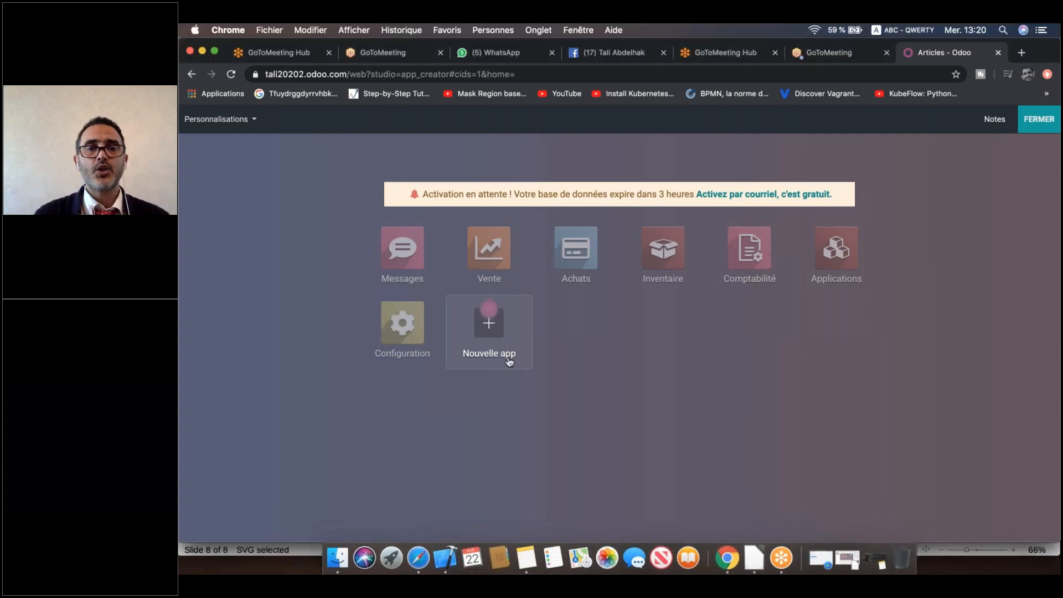
{"action": "left_click", "coordinate": [499, 347]}
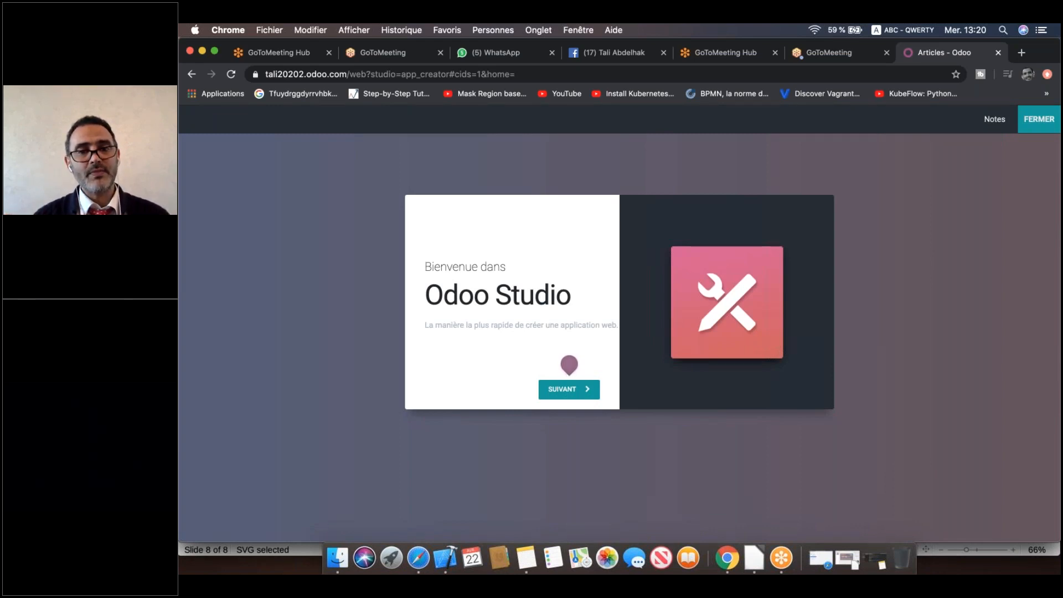
Continue past the welcome screen and name the application 'Gestion Inscription'.
{"action": "mouse_move", "coordinate": [570, 390]}
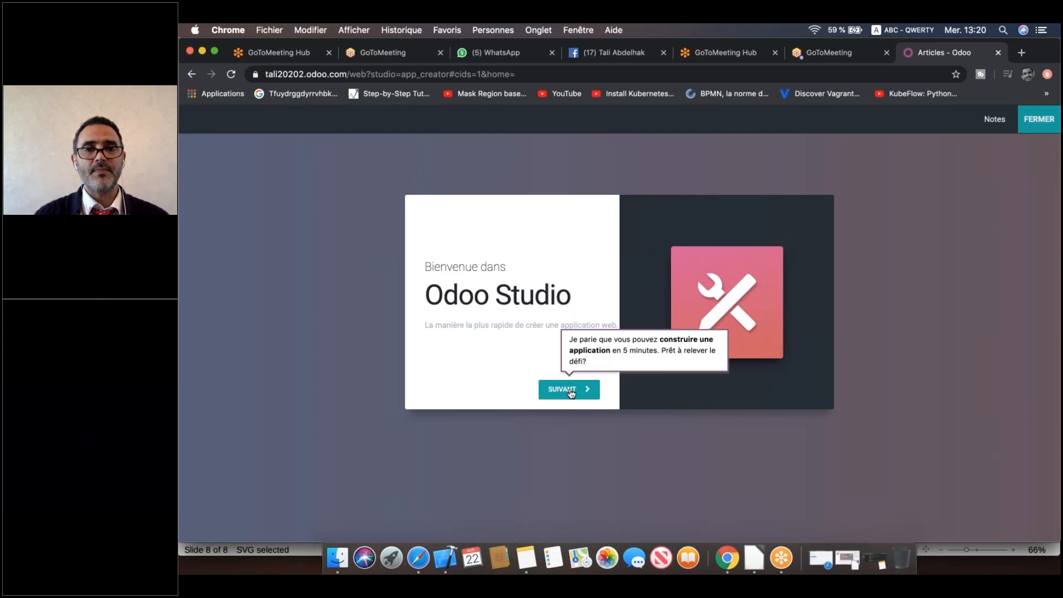
{"action": "left_click", "coordinate": [570, 390]}
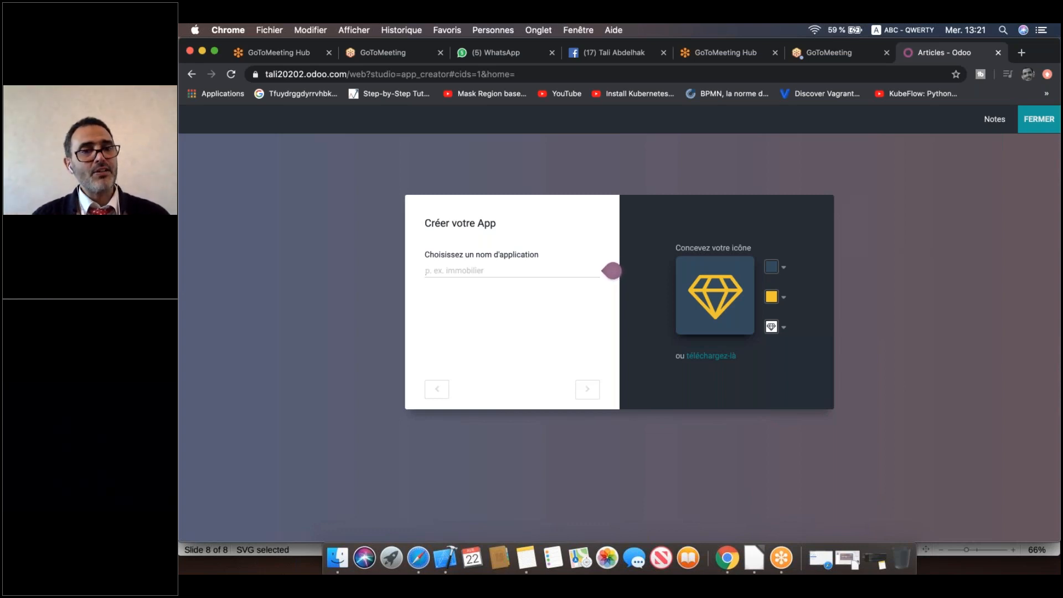
{"action": "type", "text": "G"}
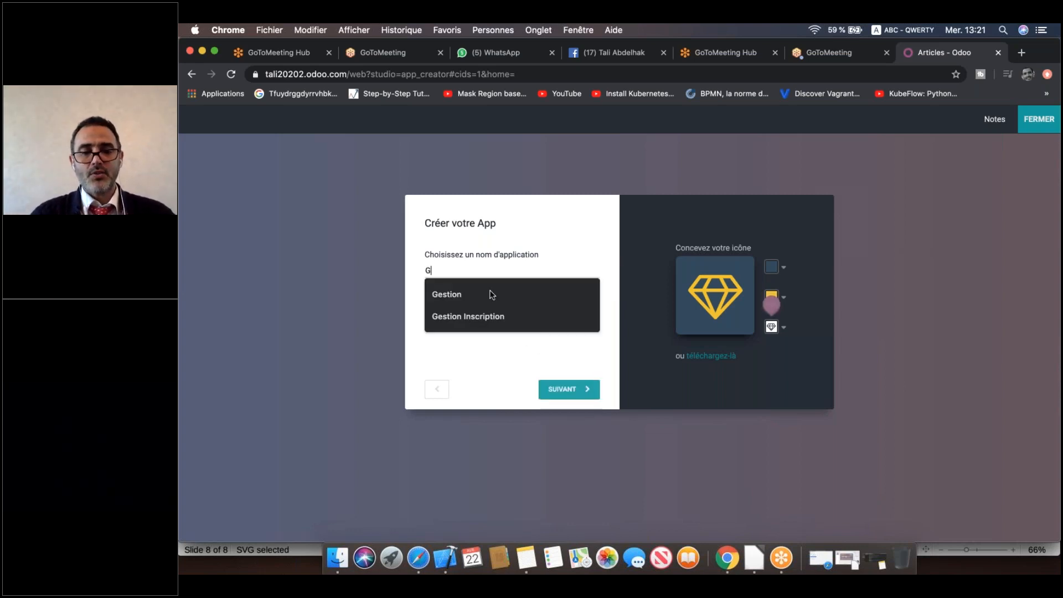
{"action": "type", "text": "estion Inscription"}
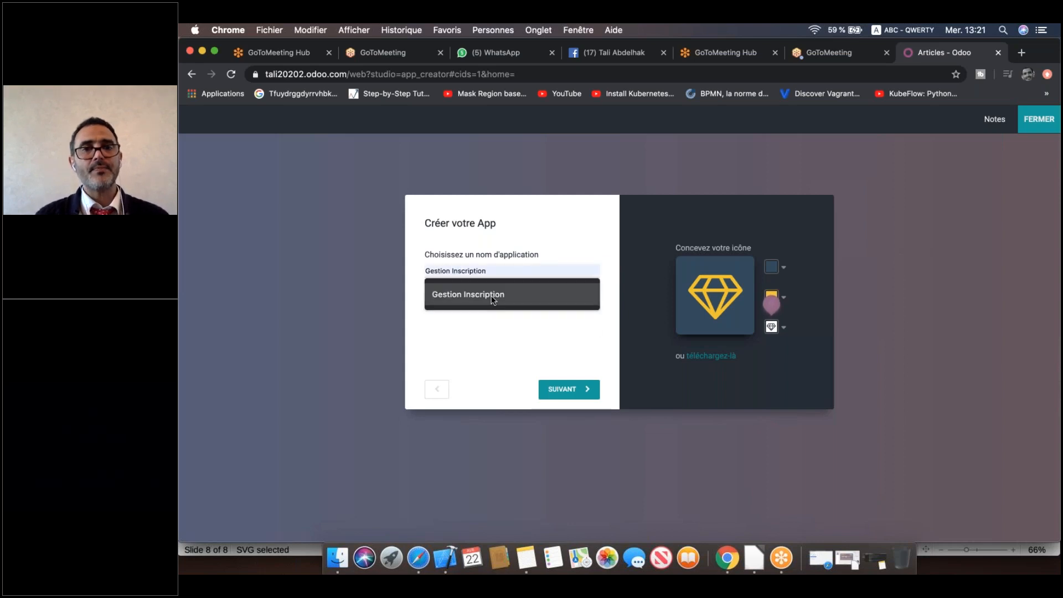
{"action": "left_click", "coordinate": [493, 296]}
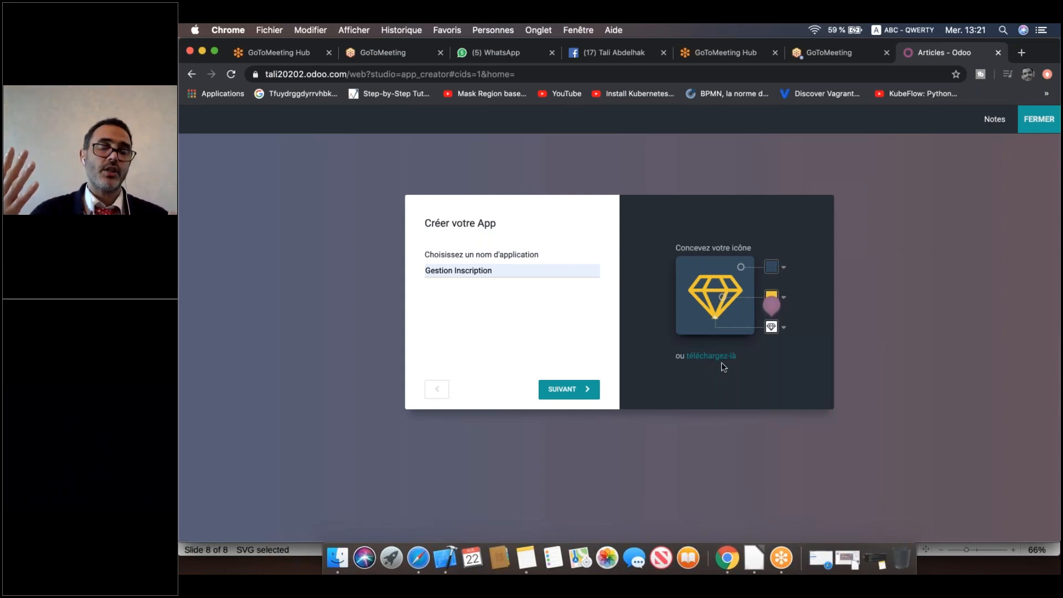
Give the app icon a teal background with a white house symbol.
{"action": "mouse_move", "coordinate": [782, 274]}
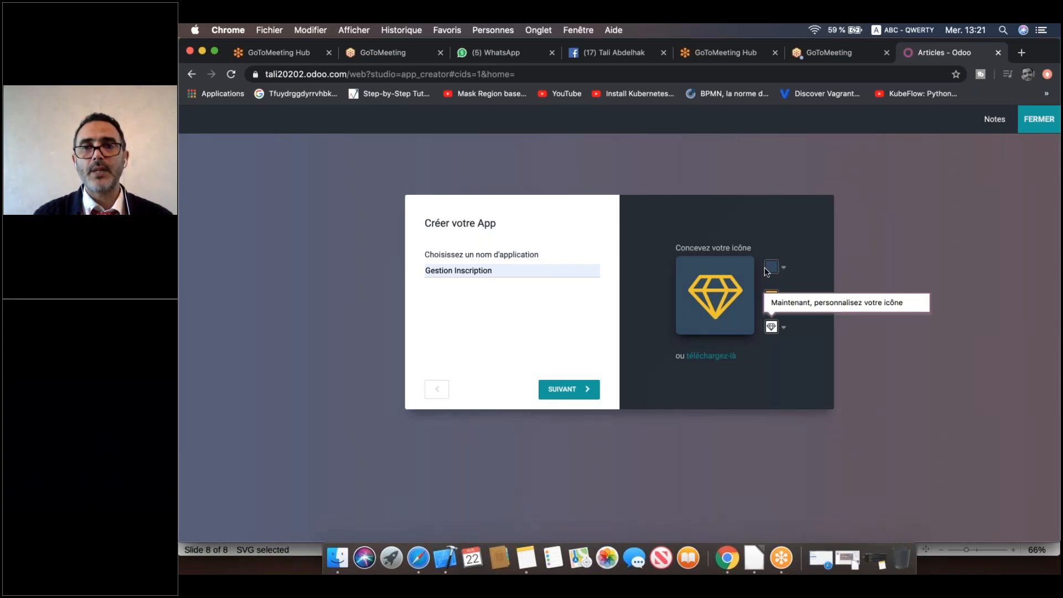
{"action": "left_click", "coordinate": [771, 273]}
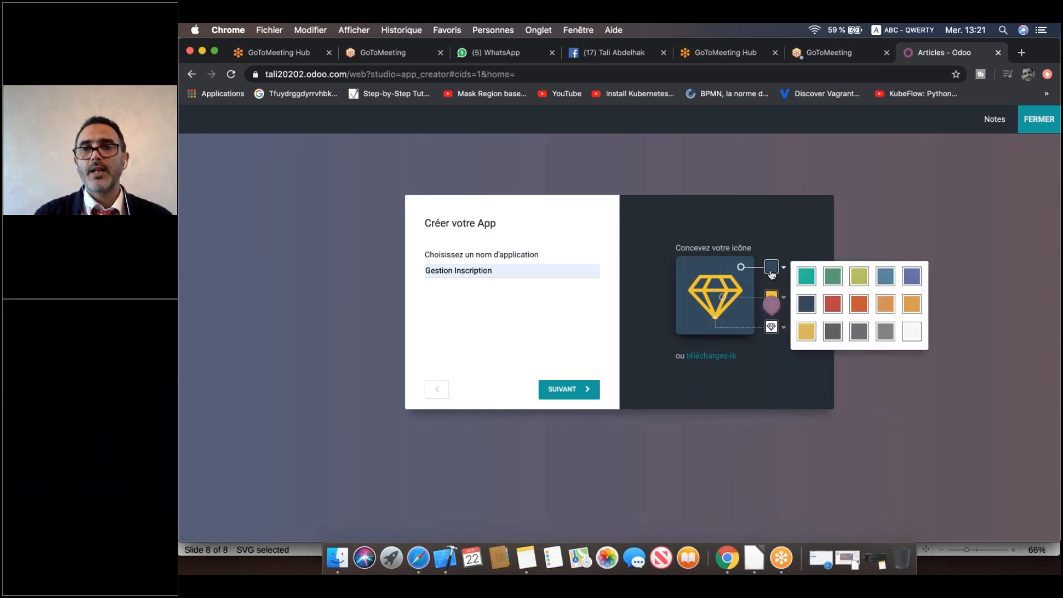
{"action": "left_click", "coordinate": [807, 277]}
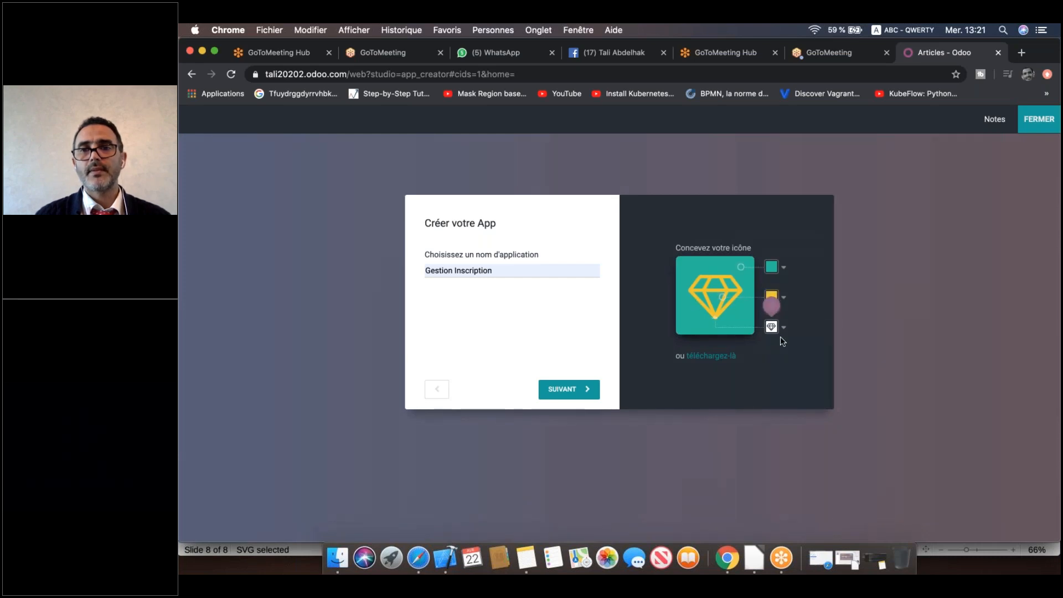
{"action": "left_click", "coordinate": [722, 300]}
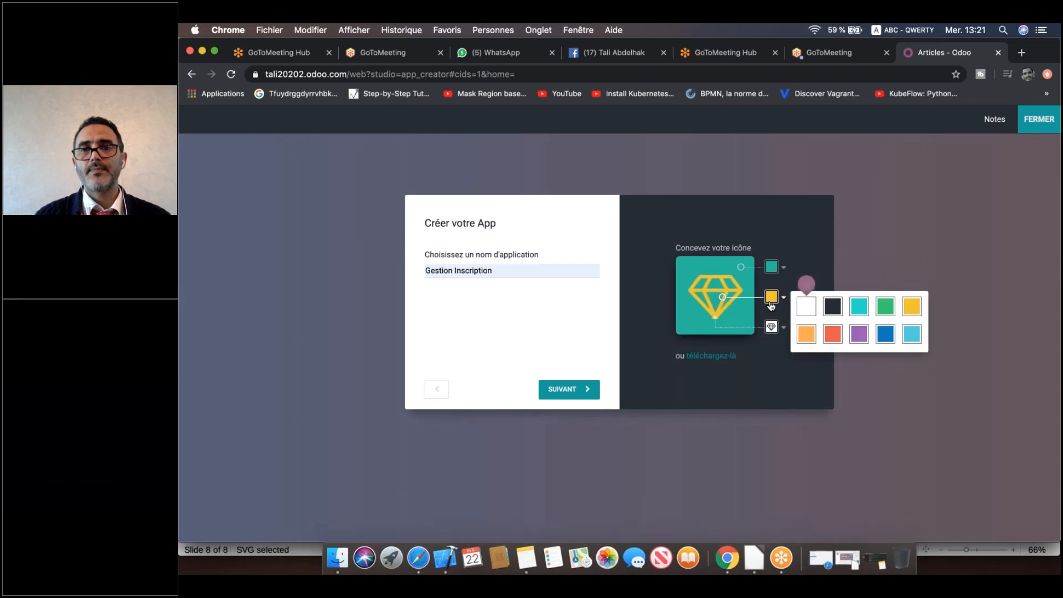
{"action": "left_click", "coordinate": [889, 339]}
{"action": "left_click", "coordinate": [771, 328]}
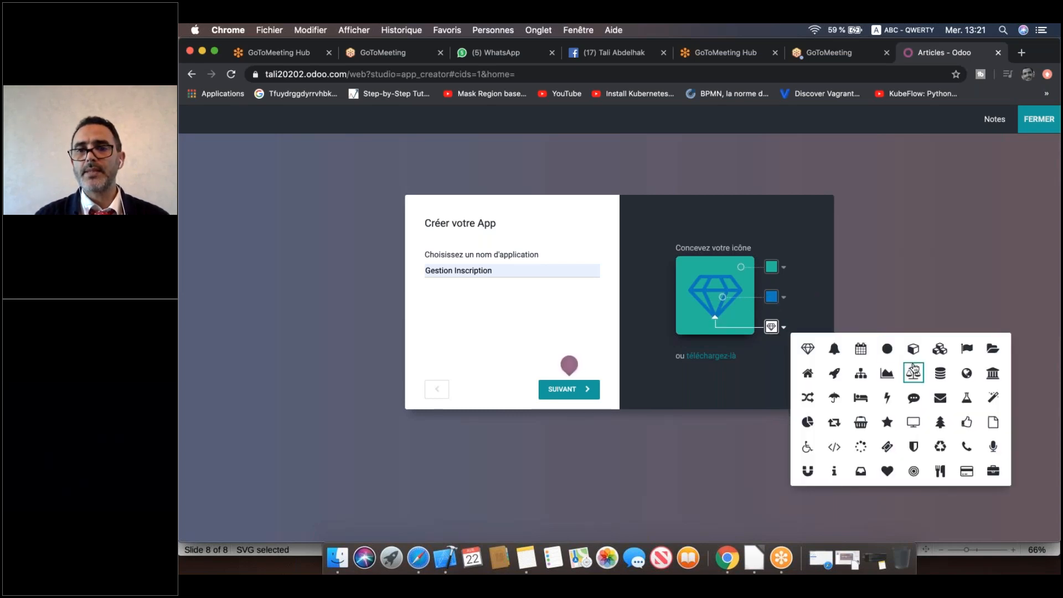
{"action": "left_click", "coordinate": [808, 374]}
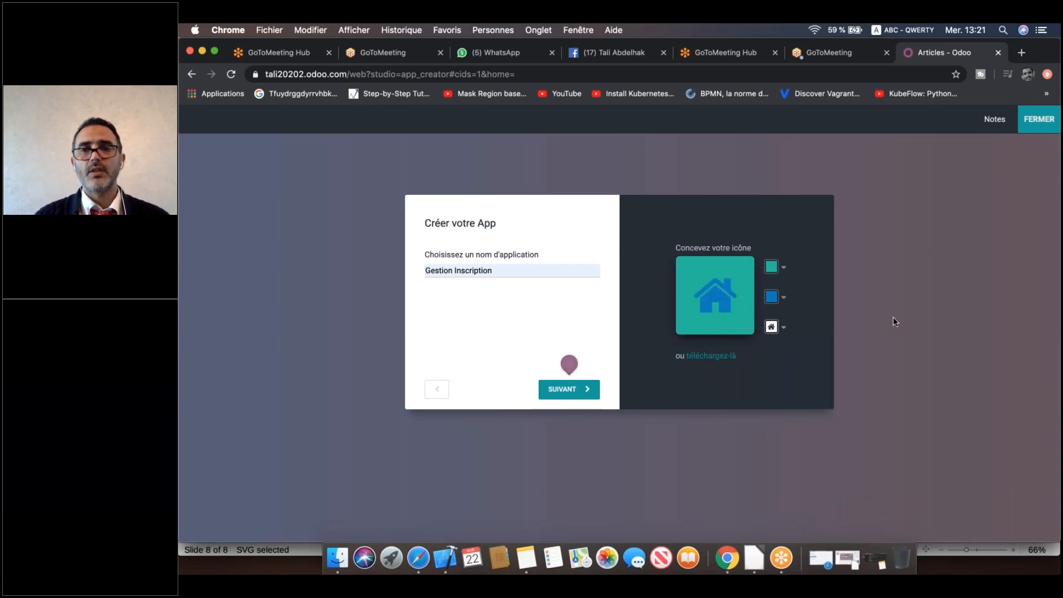
{"action": "left_click", "coordinate": [771, 298]}
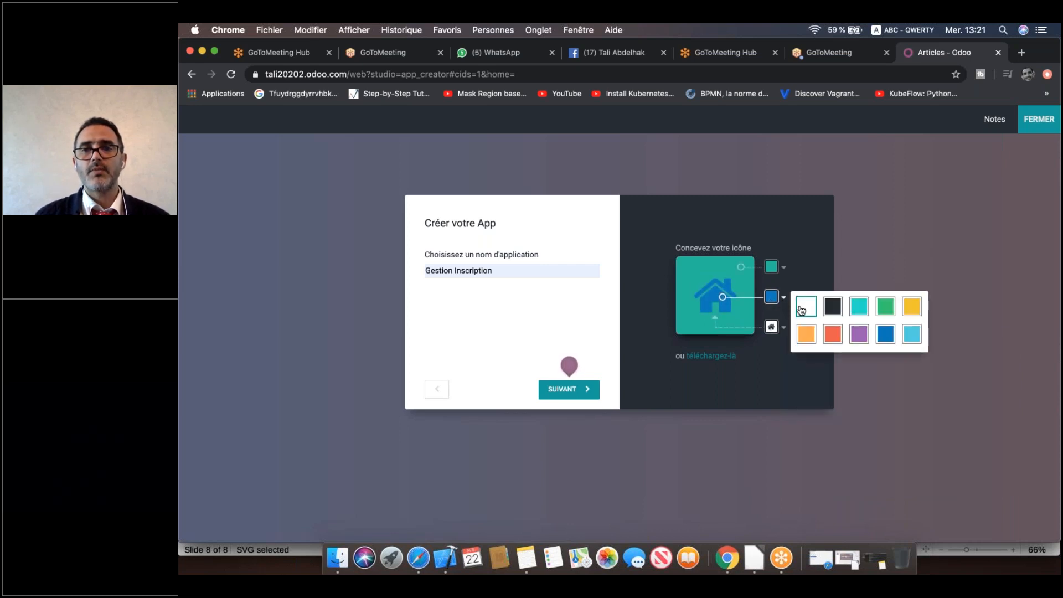
{"action": "left_click", "coordinate": [801, 306]}
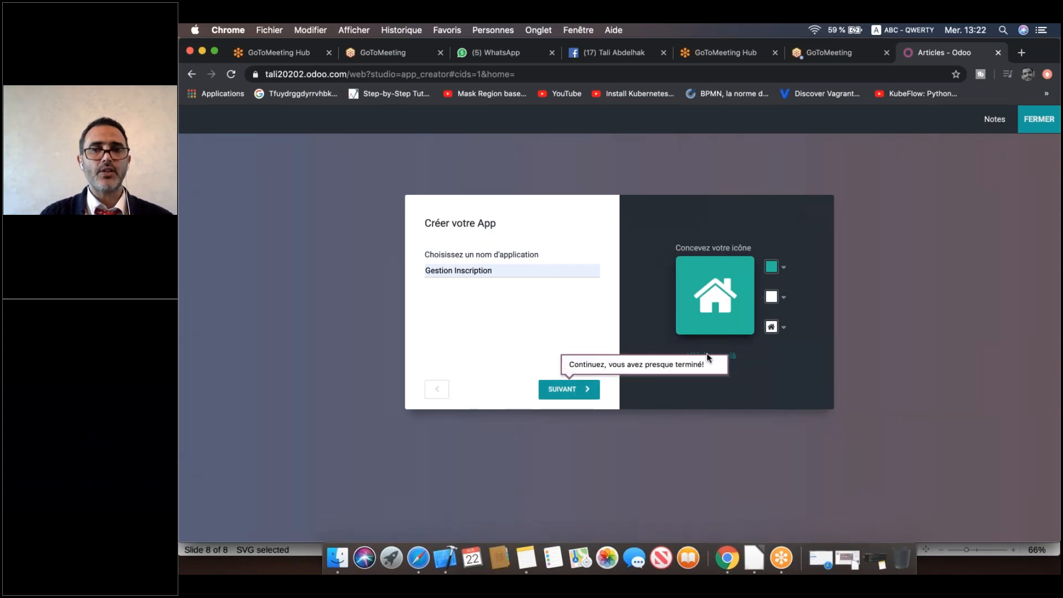
Enter 'etudiant' as the first object name and create the app.
{"action": "left_click", "coordinate": [567, 388]}
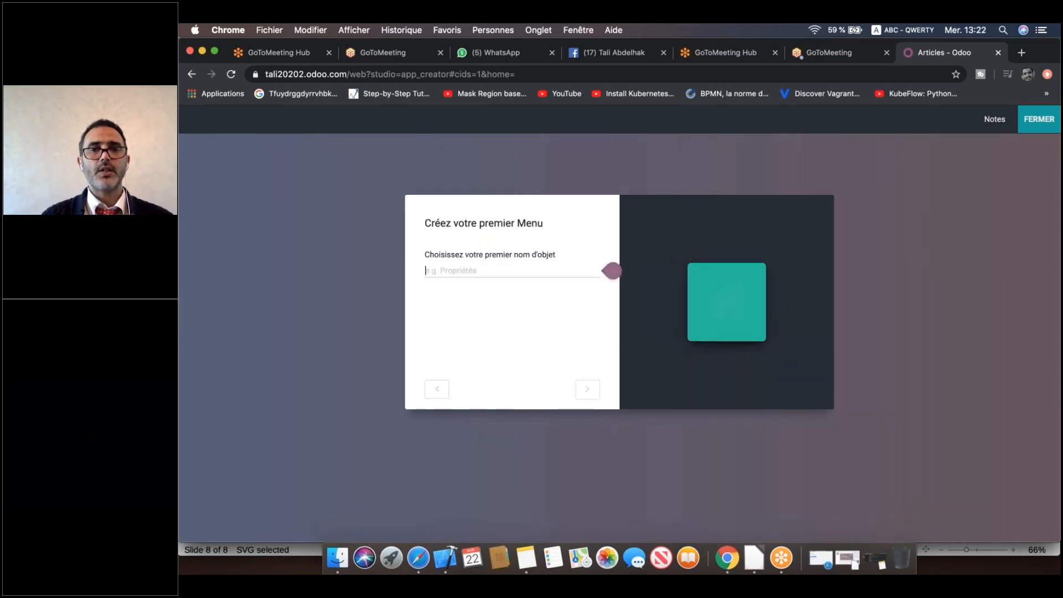
{"action": "mouse_move", "coordinate": [515, 271]}
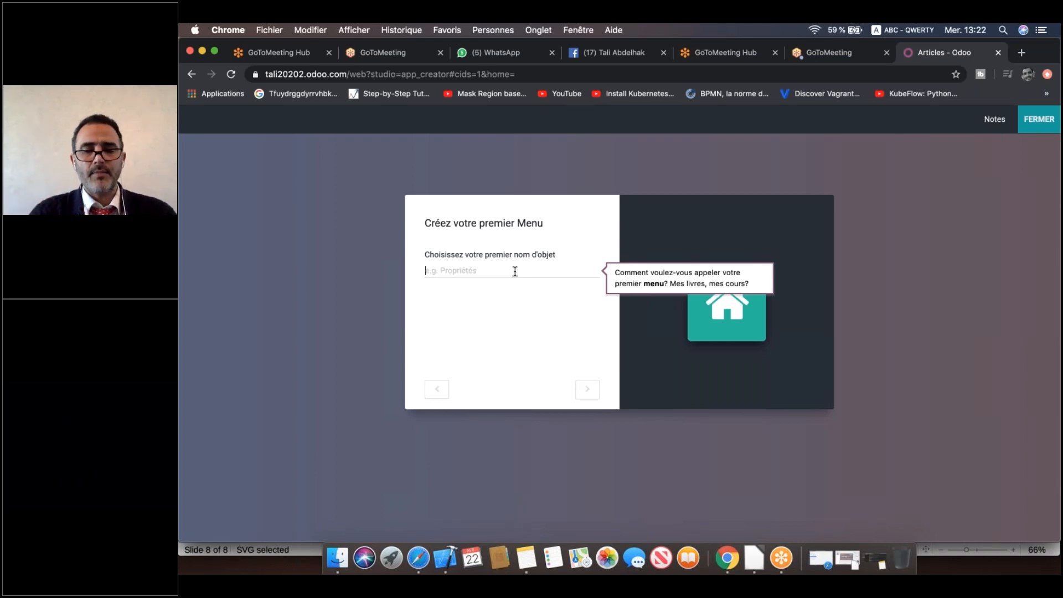
{"action": "type", "text": "etudiant"}
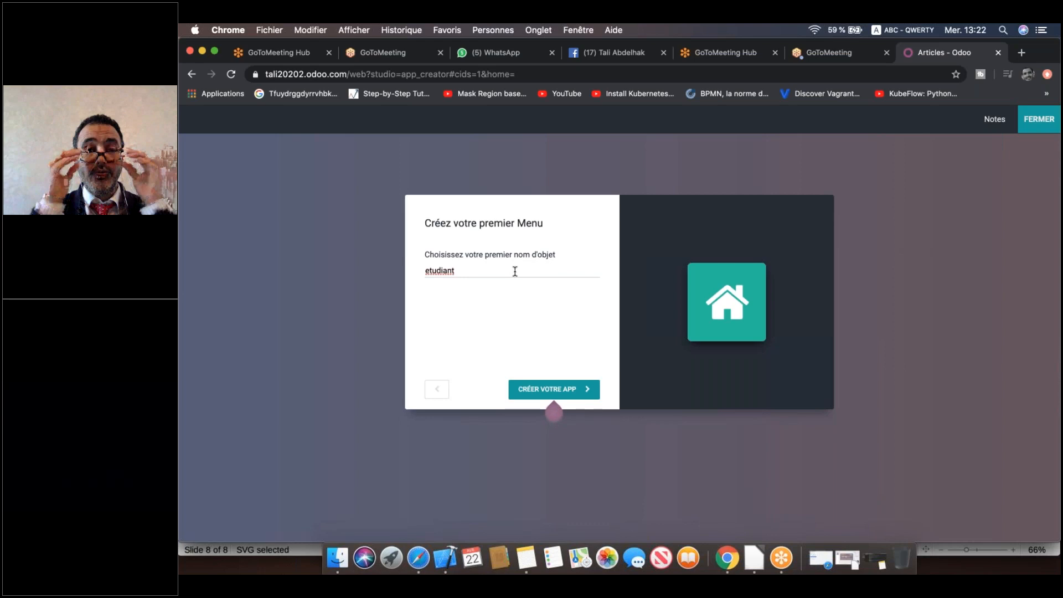
{"action": "mouse_move", "coordinate": [562, 391]}
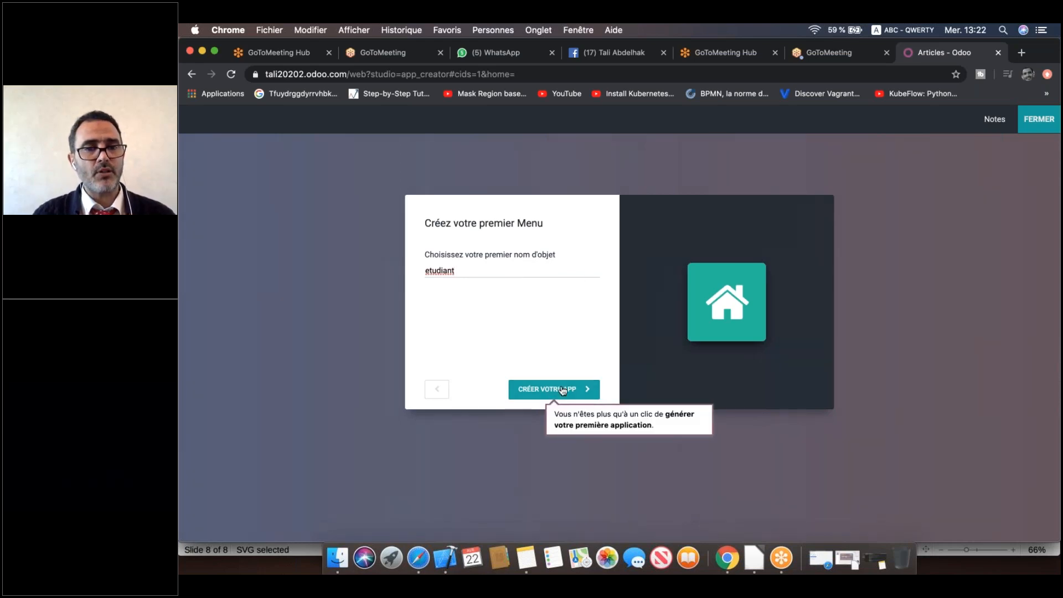
{"action": "left_click", "coordinate": [541, 392]}
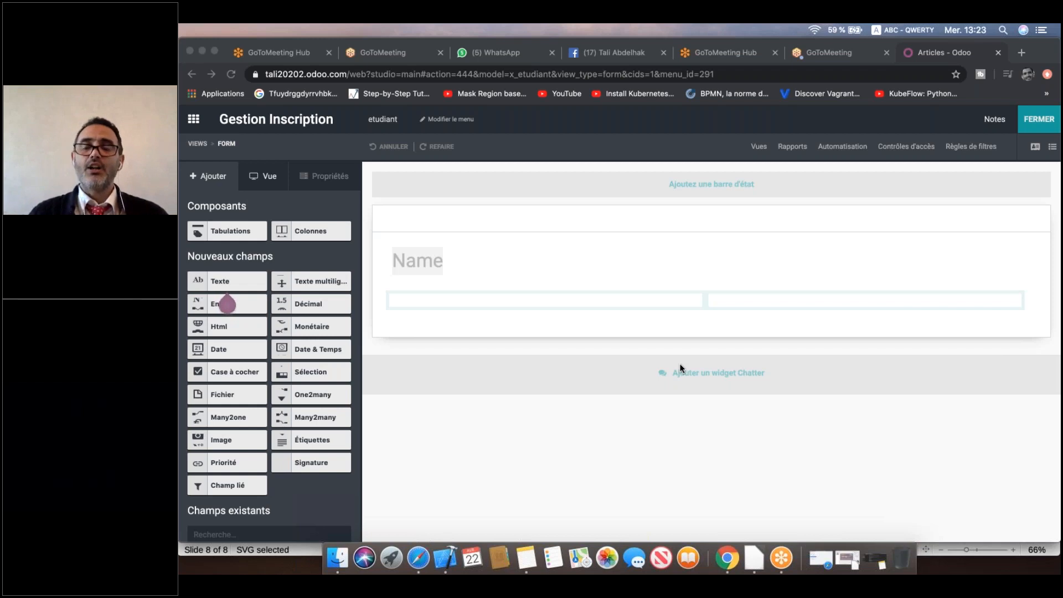
Refocus the browser while Studio generates the app and opens the etudiant form.
{"action": "left_click", "coordinate": [433, 274]}
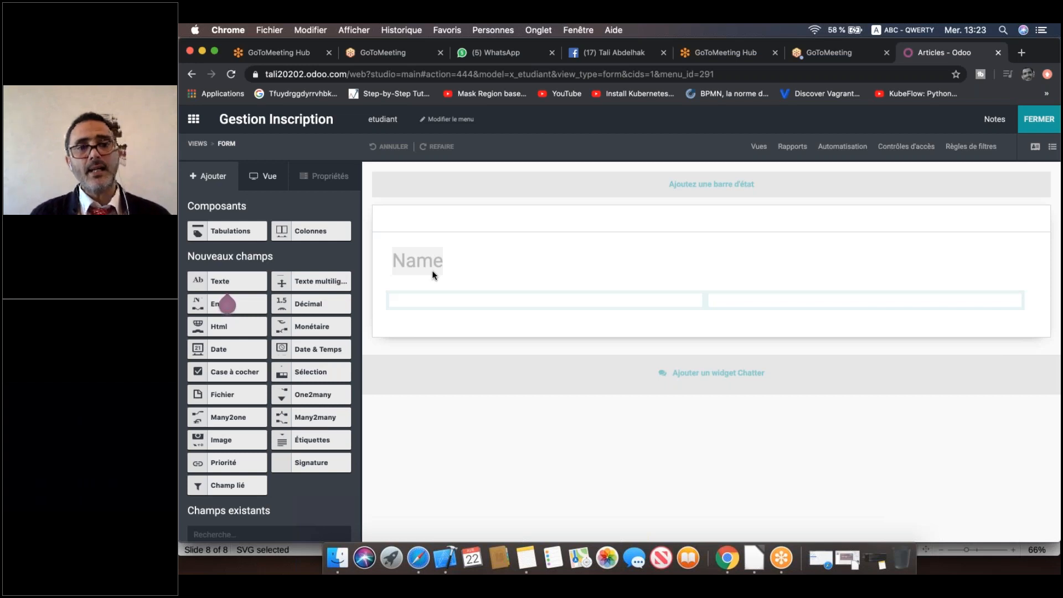
Add a text field labelled 'Prénom' below Name, then drop a second text field under it.
{"action": "mouse_move", "coordinate": [203, 281]}
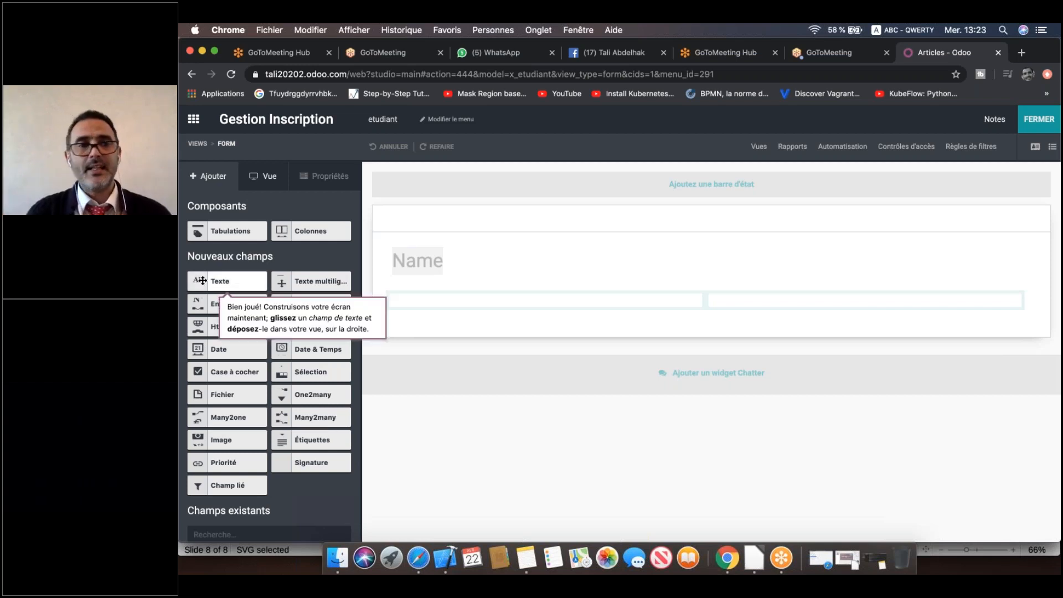
{"action": "left_click_drag", "start_coordinate": [202, 281], "coordinate": [437, 309]}
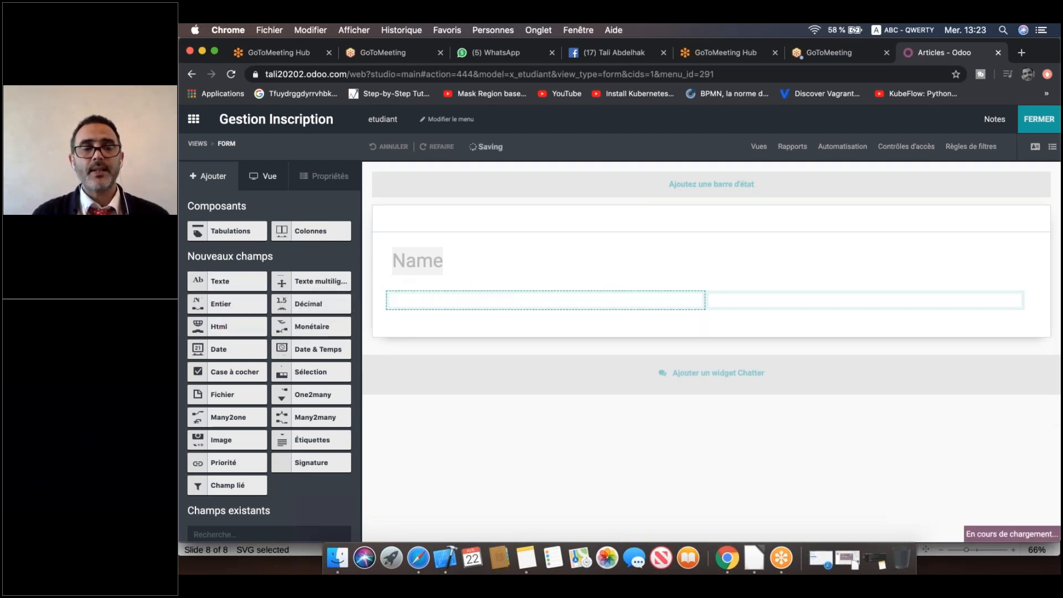
{"action": "triple_click", "coordinate": [298, 292]}
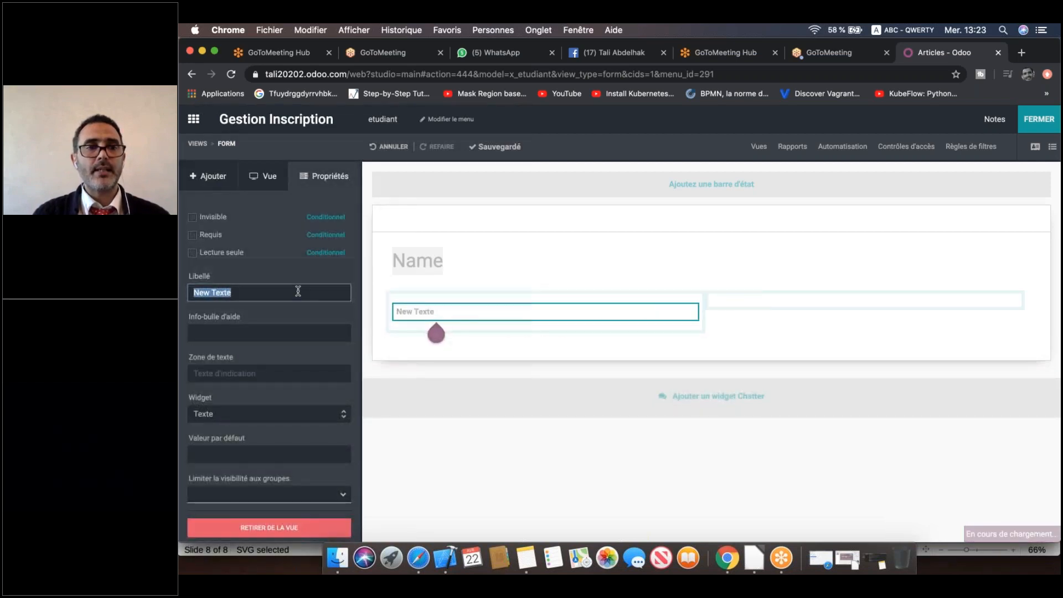
{"action": "type", "text": "Prenom"}
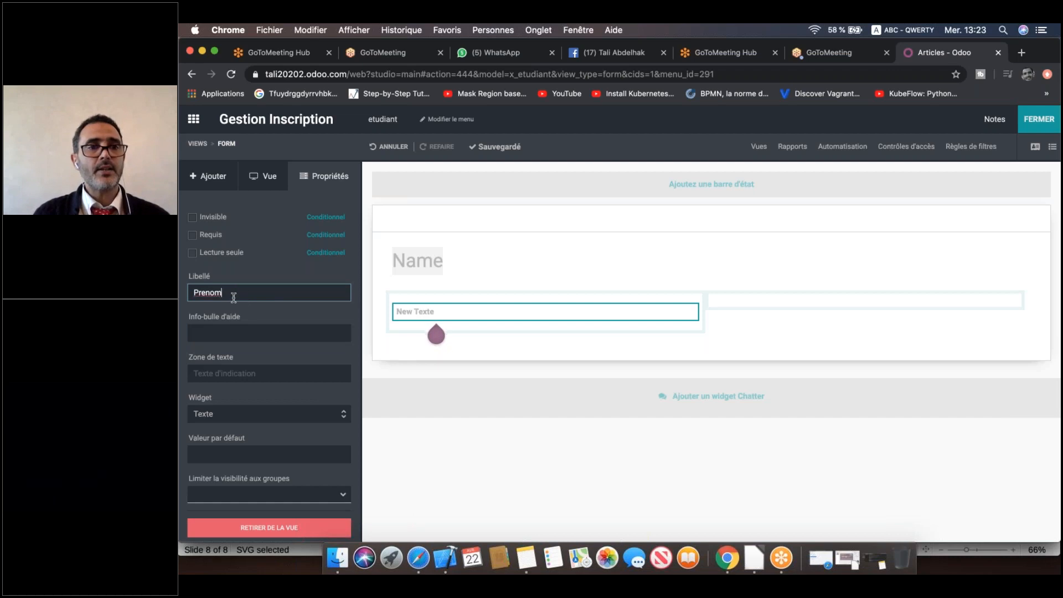
{"action": "right_click", "coordinate": [205, 290]}
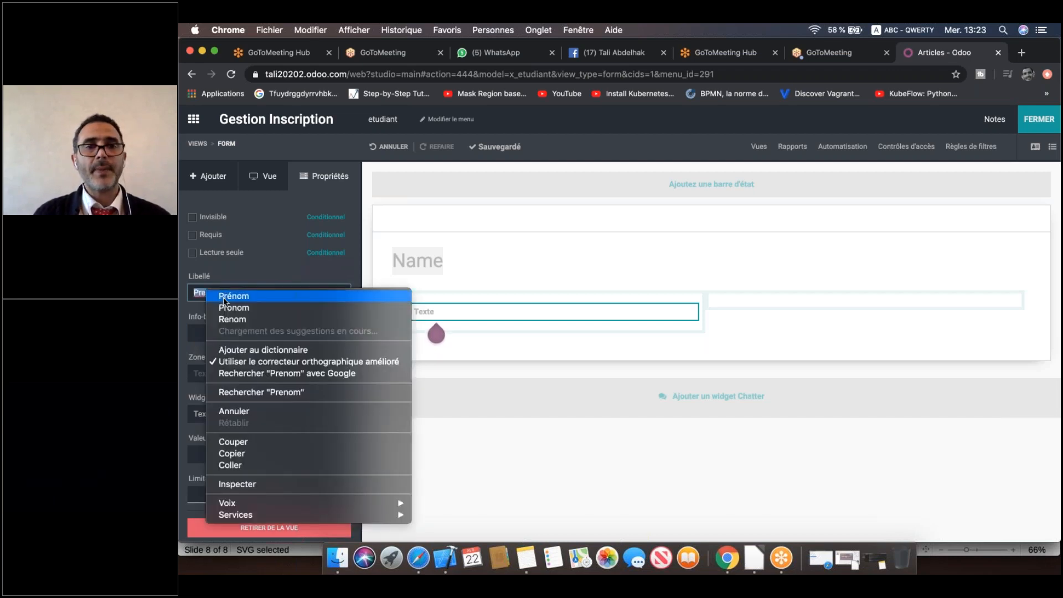
{"action": "left_click", "coordinate": [224, 299]}
{"action": "key", "text": "Return"}
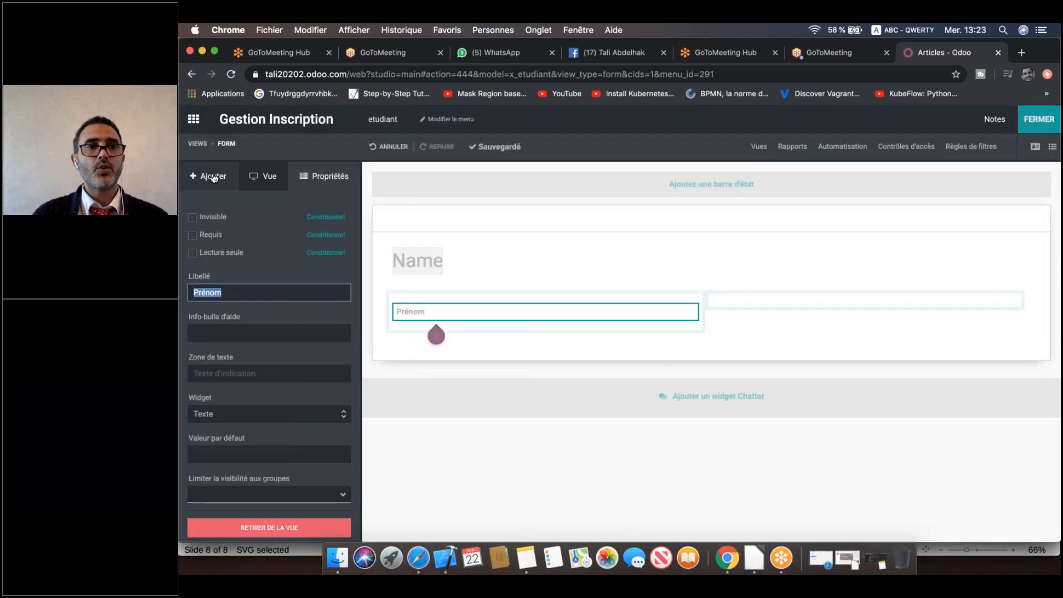
{"action": "left_click", "coordinate": [202, 177]}
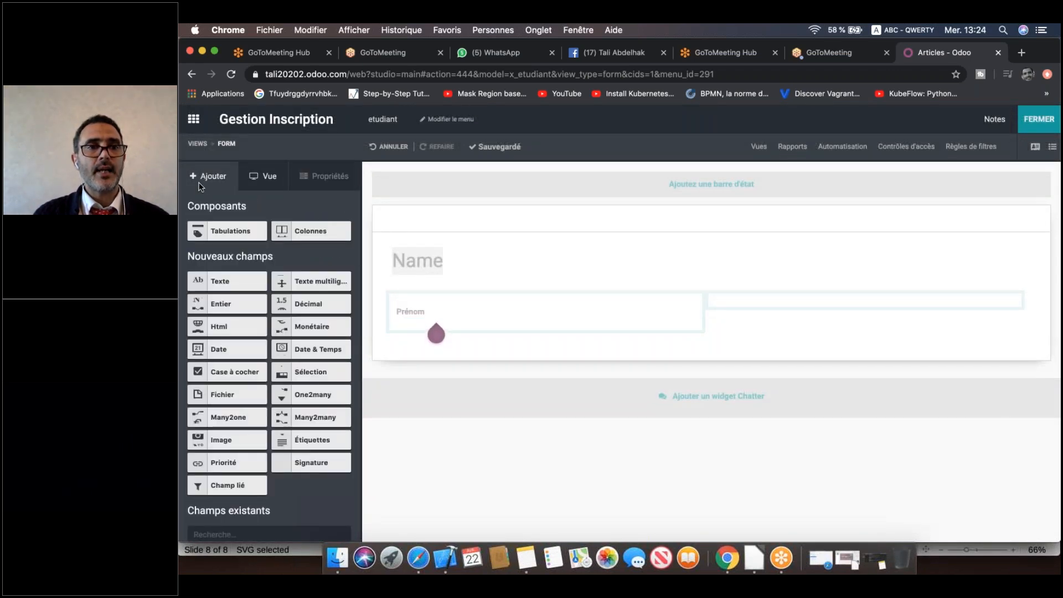
{"action": "left_click_drag", "start_coordinate": [222, 282], "coordinate": [470, 333]}
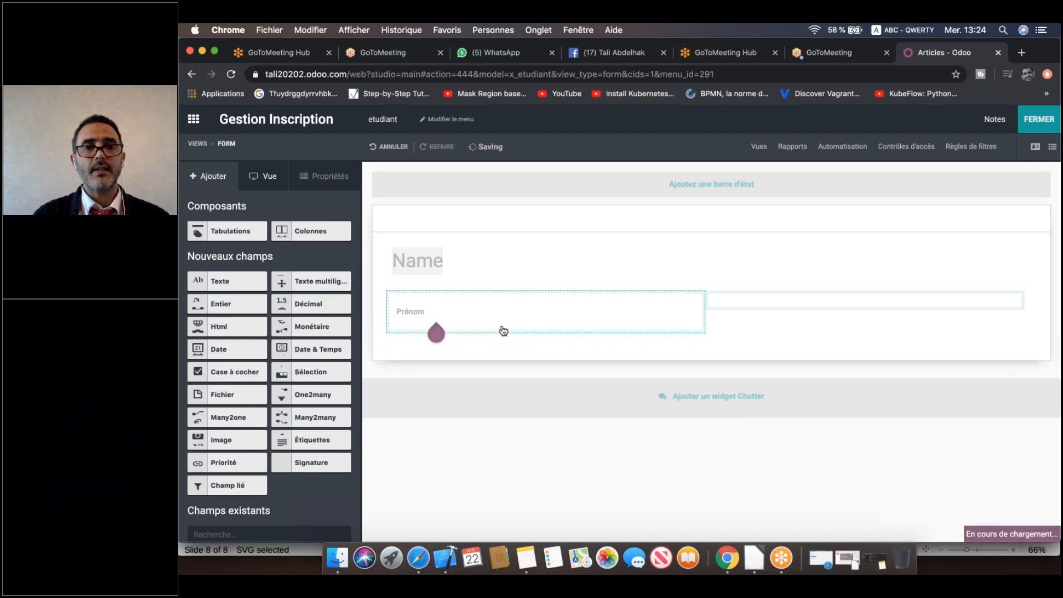
Label the new text field 'CIN' and add a 'CNE' text field below it.
{"action": "type", "text": "CIN"}
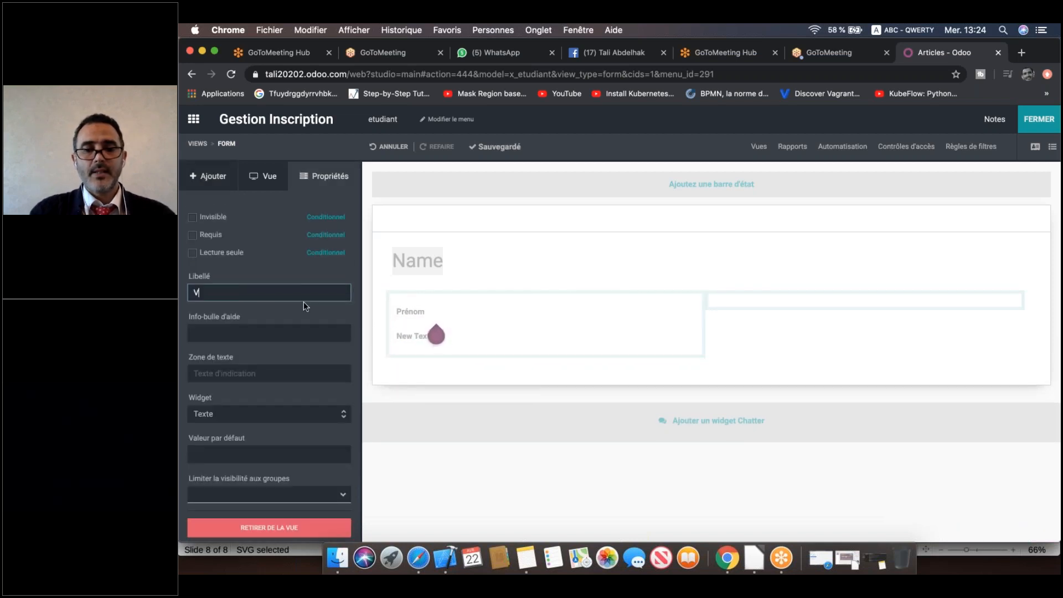
{"action": "left_click", "coordinate": [208, 176]}
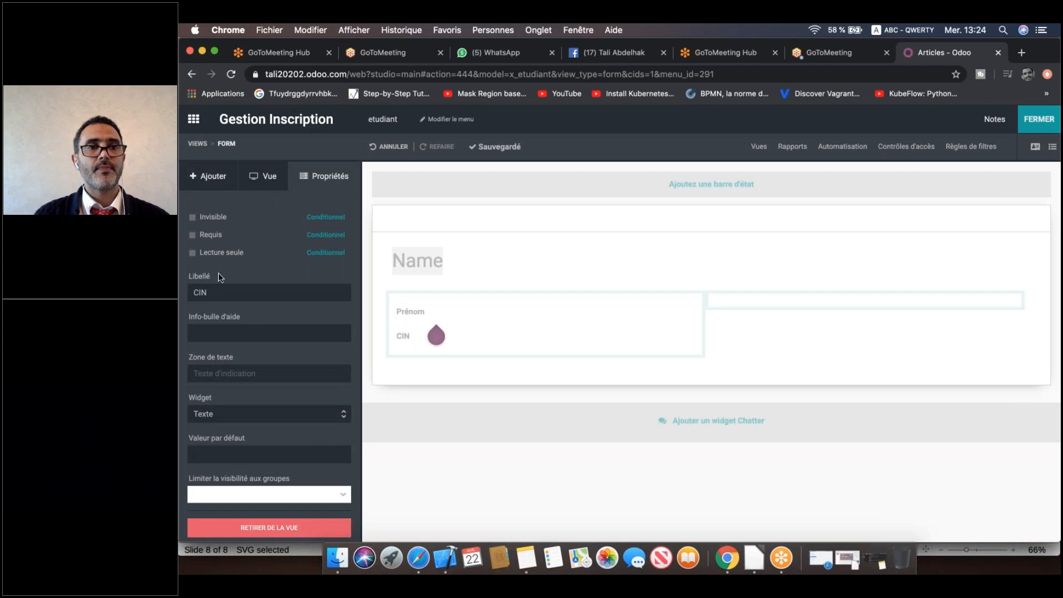
{"action": "left_click", "coordinate": [208, 176]}
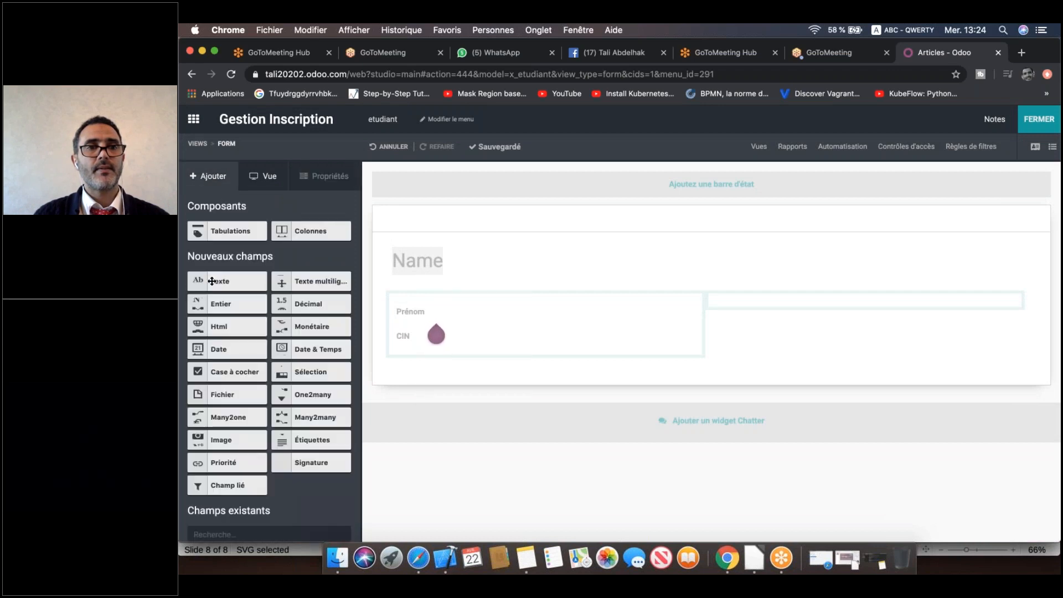
{"action": "left_click_drag", "start_coordinate": [205, 281], "coordinate": [417, 368]}
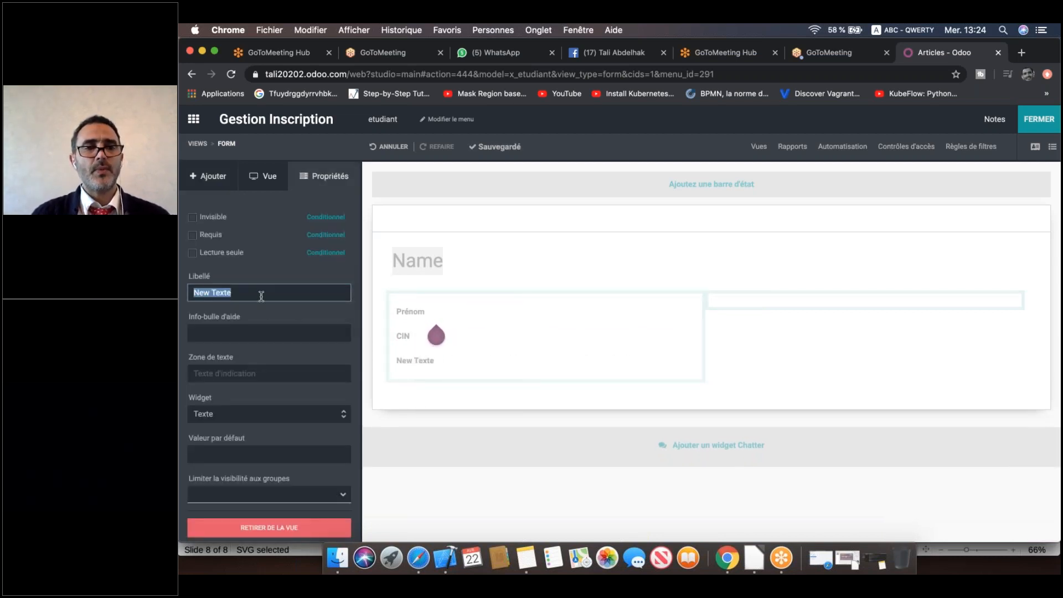
{"action": "type", "text": "CNE"}
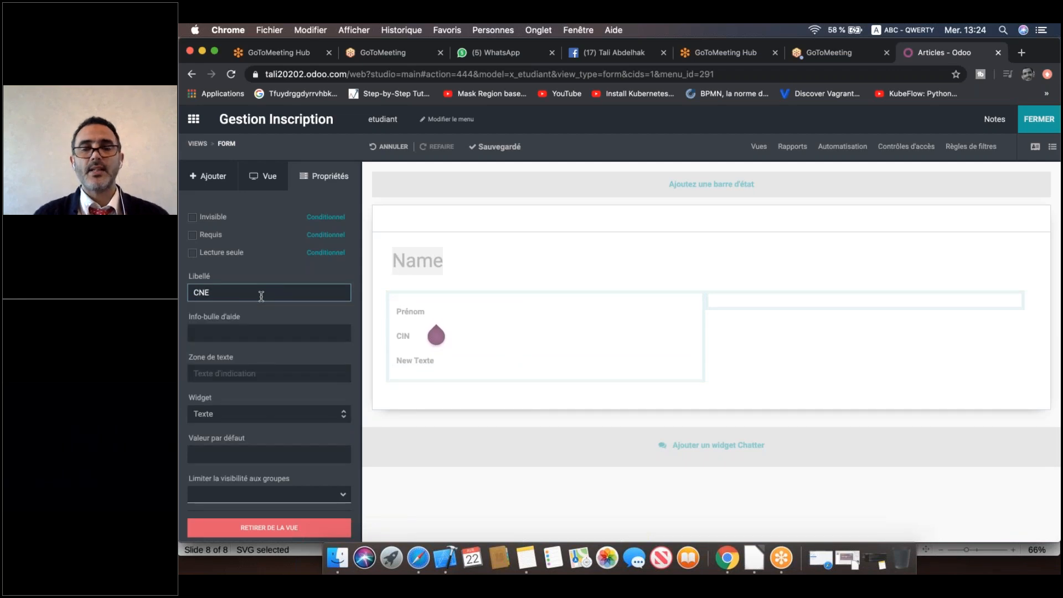
{"action": "left_click", "coordinate": [210, 177]}
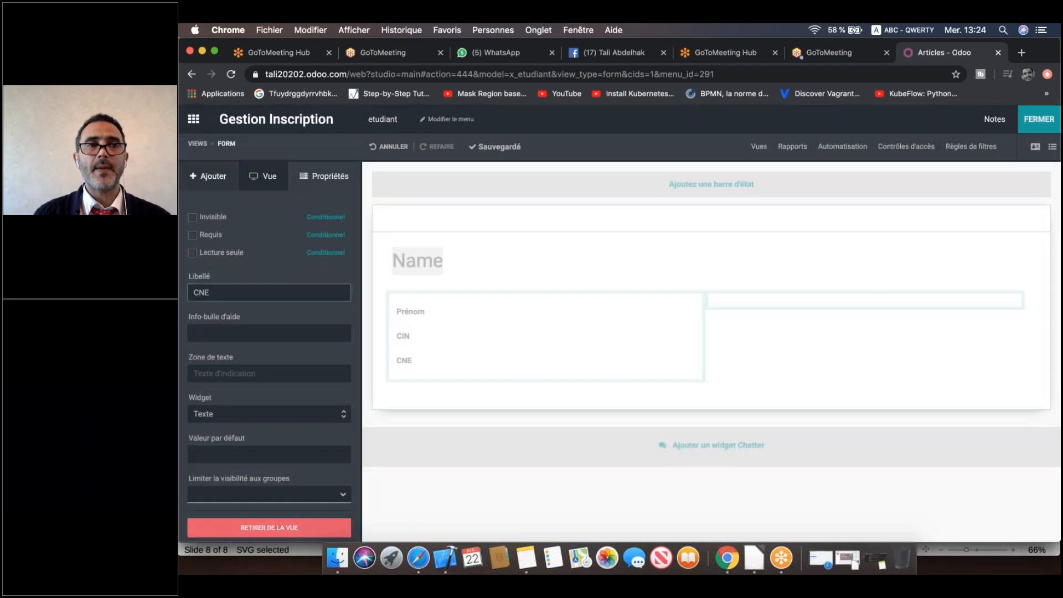
Add 'Email' and 'Telephone' text fields below CNE in the left column.
{"action": "left_click", "coordinate": [210, 176]}
{"action": "left_click_drag", "start_coordinate": [206, 282], "coordinate": [412, 392]}
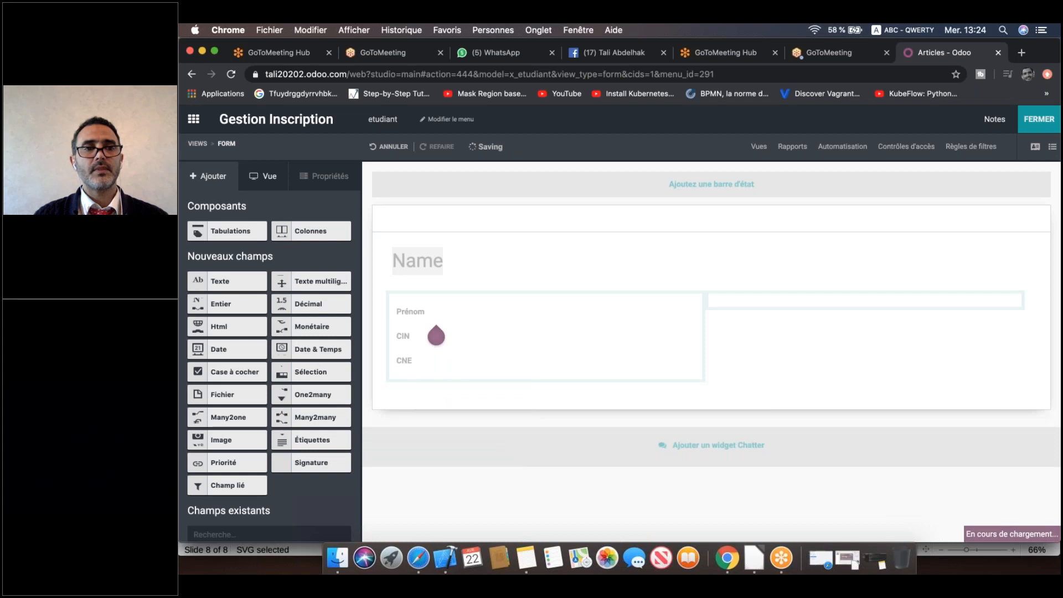
{"action": "type", "text": "Email"}
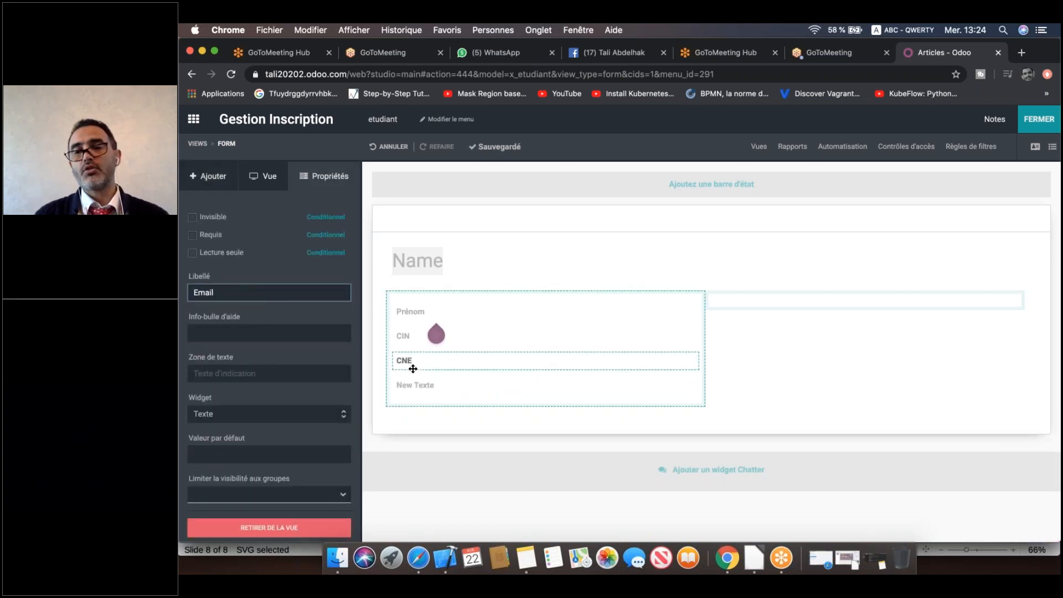
{"action": "key", "text": "Return"}
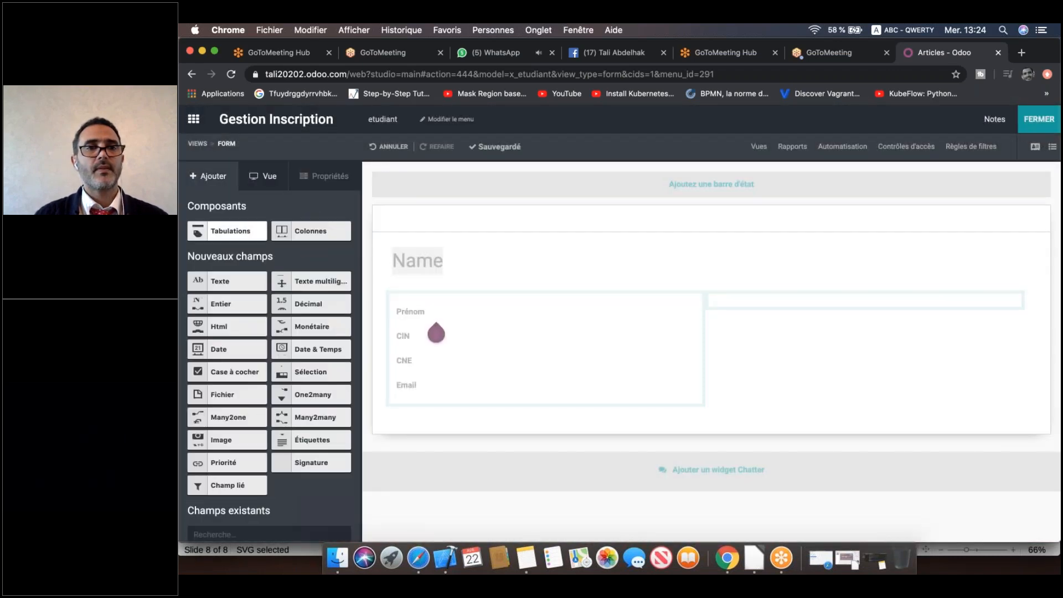
{"action": "left_click_drag", "start_coordinate": [299, 326], "coordinate": [419, 406]}
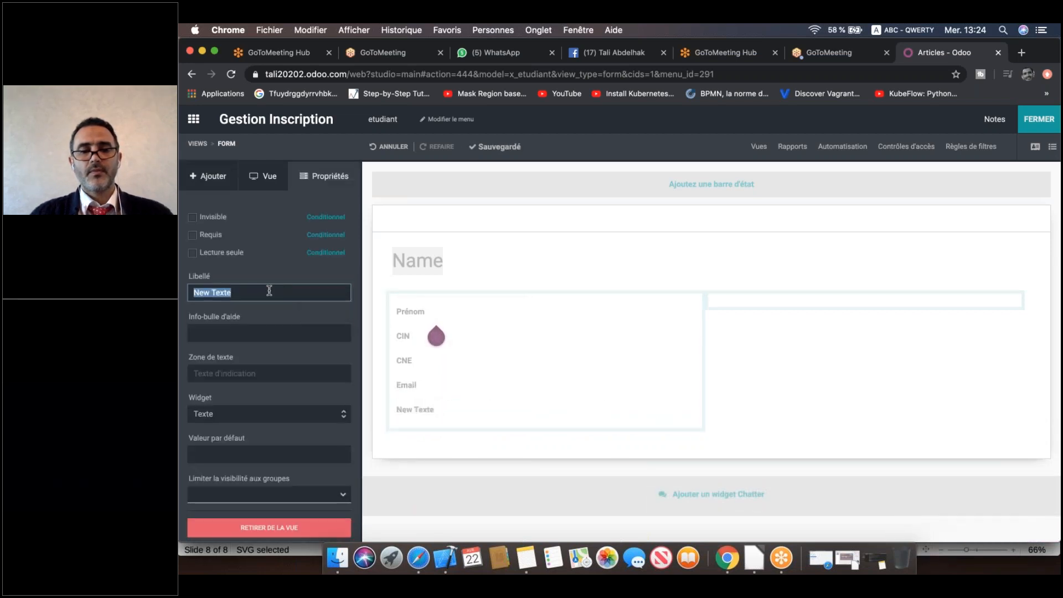
{"action": "type", "text": "Telephone"}
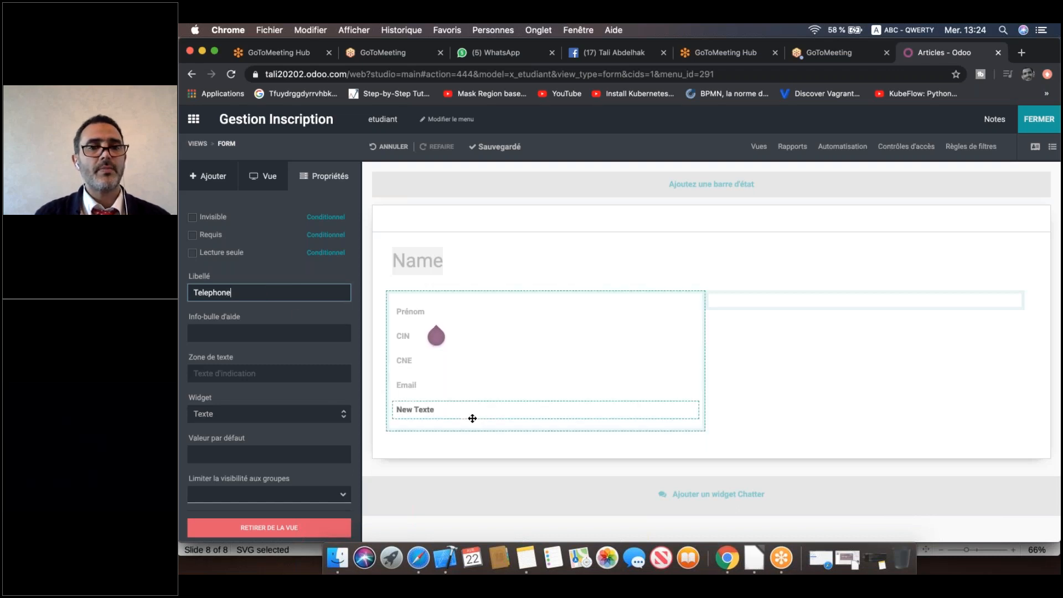
{"action": "left_click", "coordinate": [448, 413]}
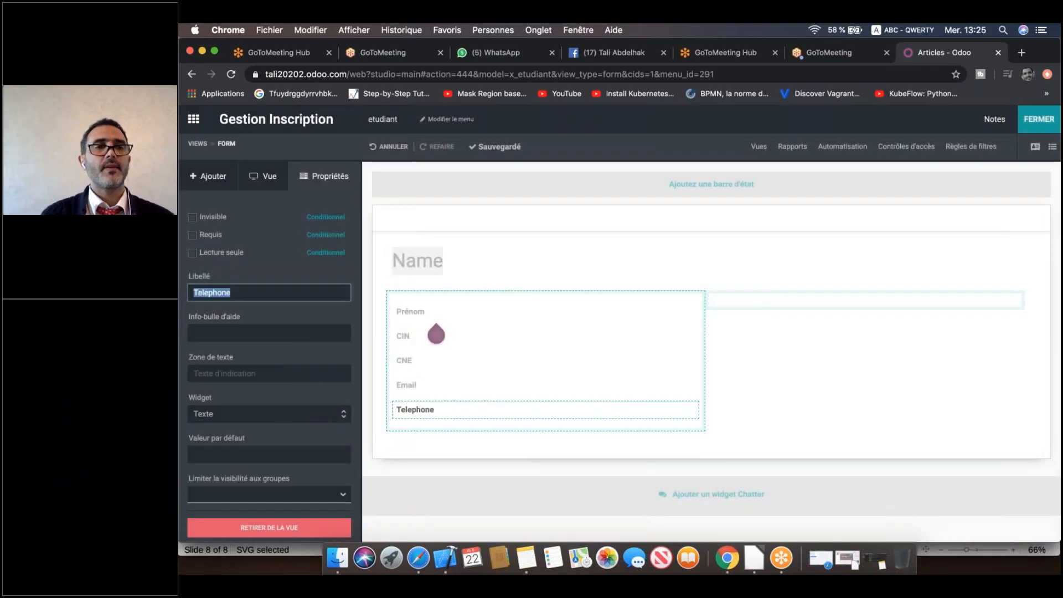
{"action": "left_click", "coordinate": [208, 176]}
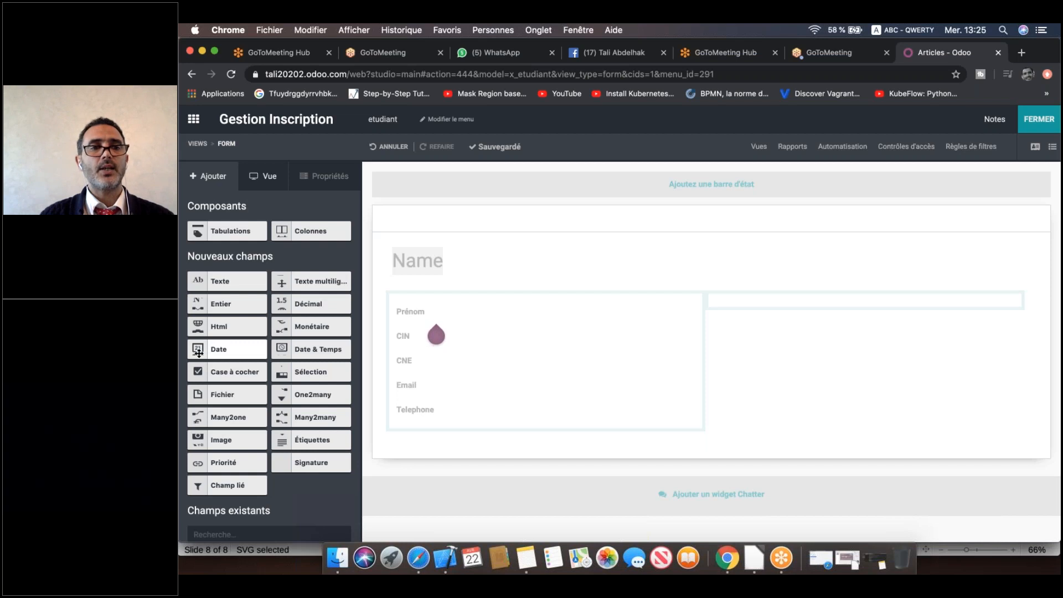
Place a date field in the right column and relabel it 'Date de naissance'.
{"action": "left_click_drag", "start_coordinate": [199, 350], "coordinate": [757, 311]}
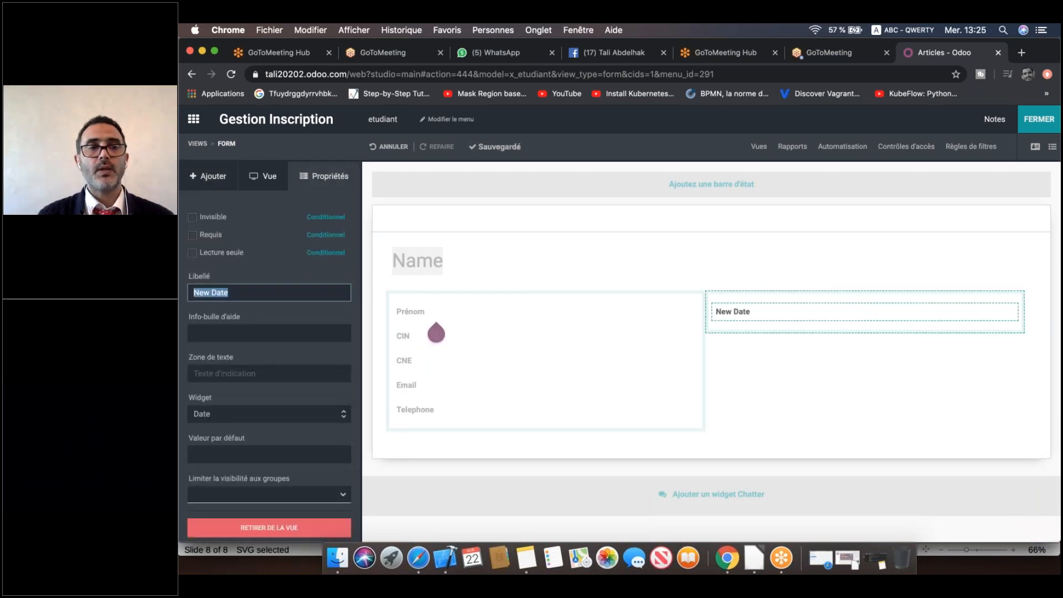
{"action": "left_click", "coordinate": [215, 292]}
{"action": "key", "text": "BackSpace"}
{"action": "key", "text": "BackSpace"}
{"action": "key", "text": "BackSpace"}
{"action": "key", "text": "BackSpace"}
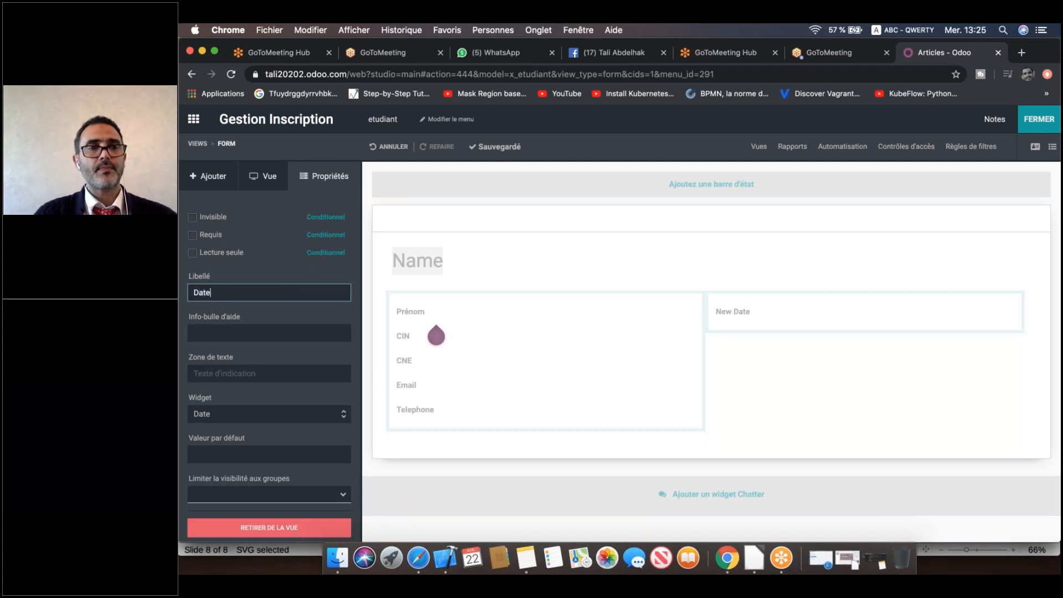
{"action": "type", "text": "de naissance"}
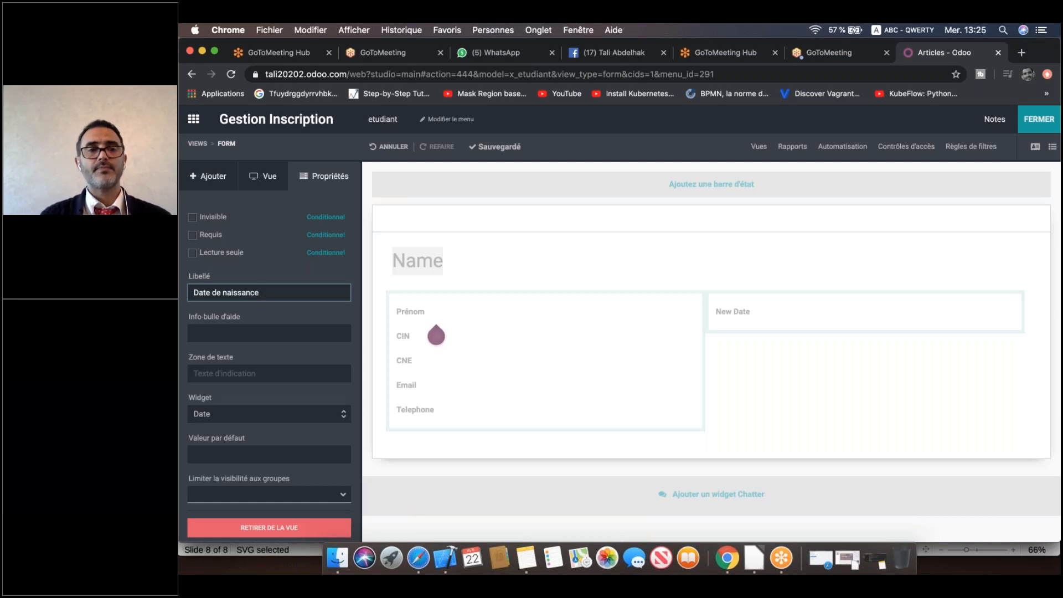
{"action": "left_click", "coordinate": [676, 363]}
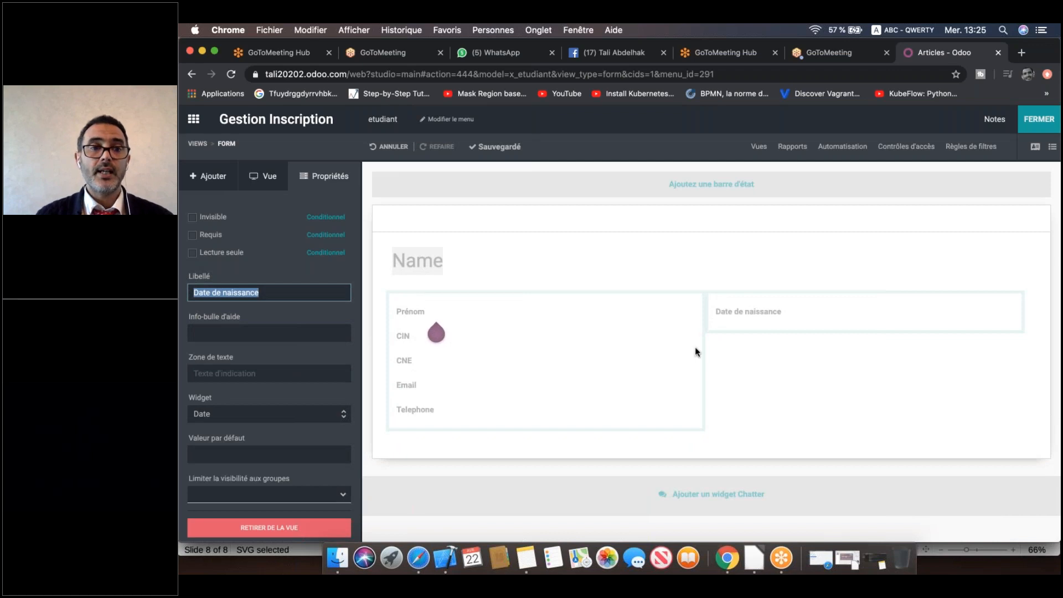
{"action": "left_click", "coordinate": [208, 176]}
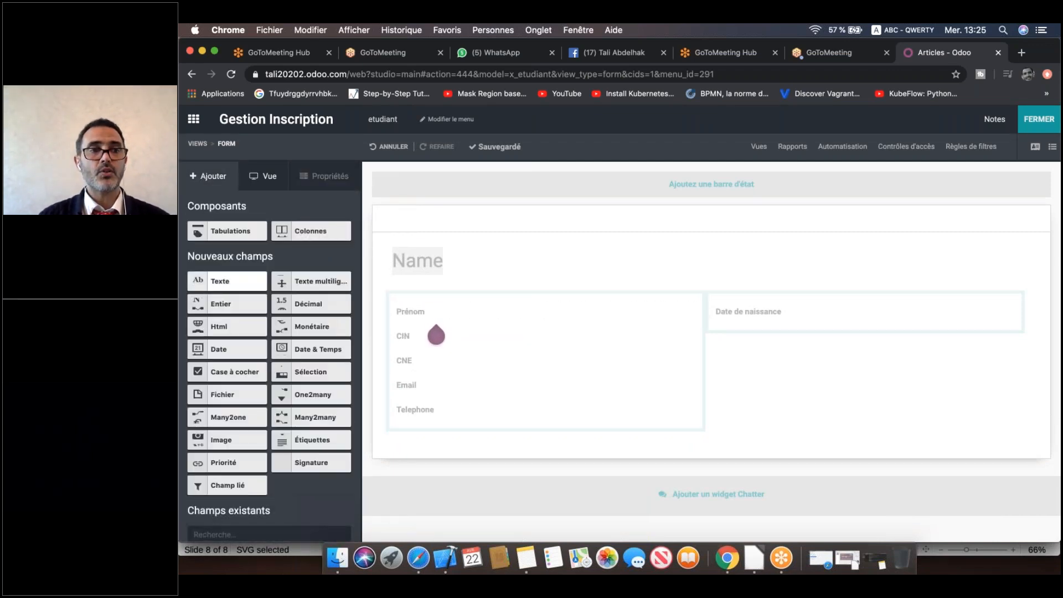
Place a checkbox field under Date de naissance and label it 'Masculin'.
{"action": "left_click_drag", "start_coordinate": [197, 372], "coordinate": [747, 340]}
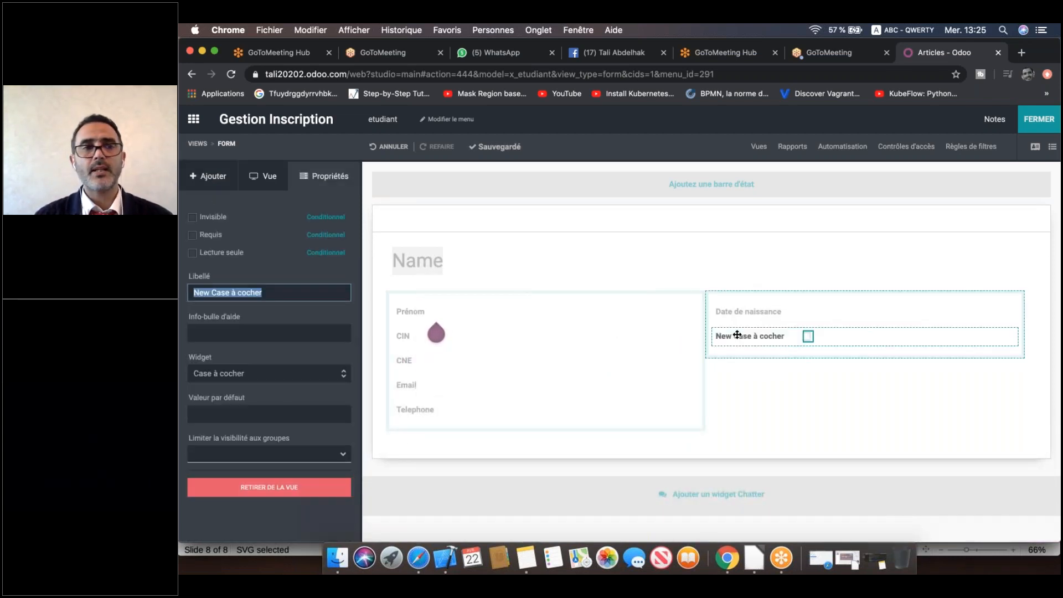
{"action": "double_click", "coordinate": [289, 293]}
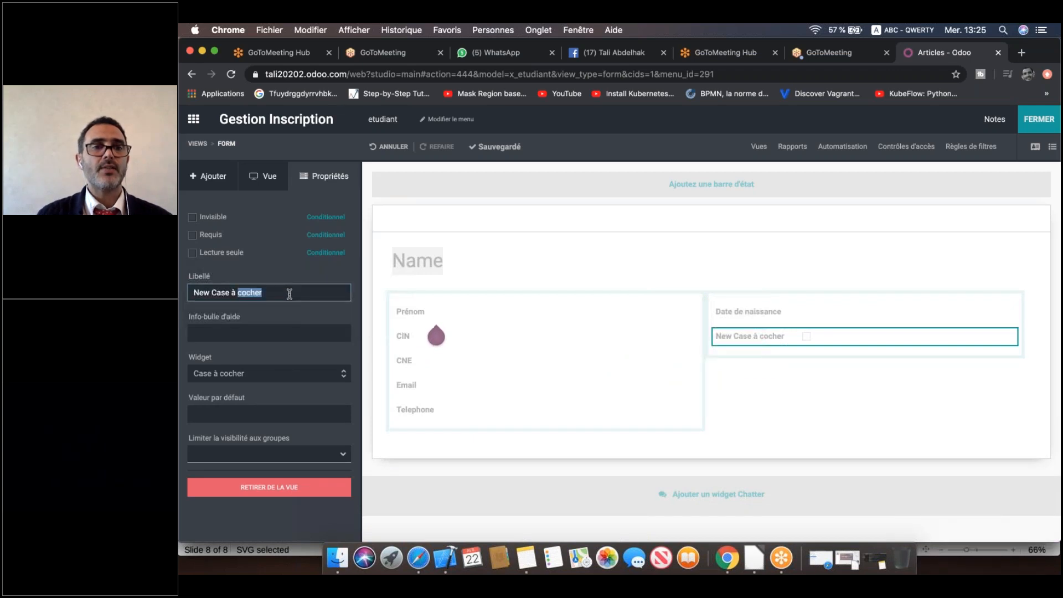
{"action": "triple_click", "coordinate": [289, 293]}
{"action": "type", "text": "Masculin"}
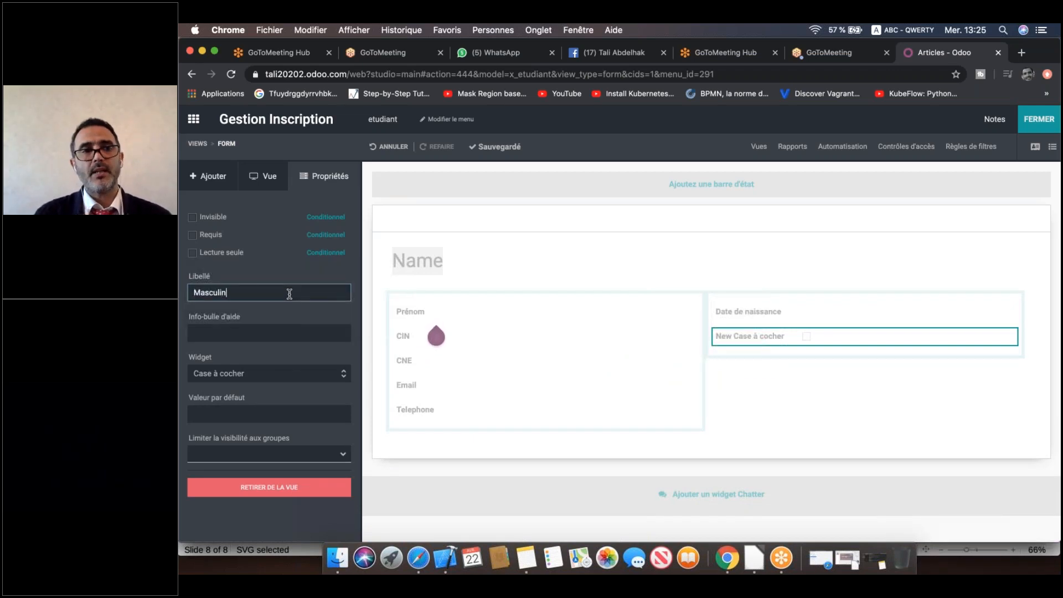
{"action": "left_click", "coordinate": [467, 315]}
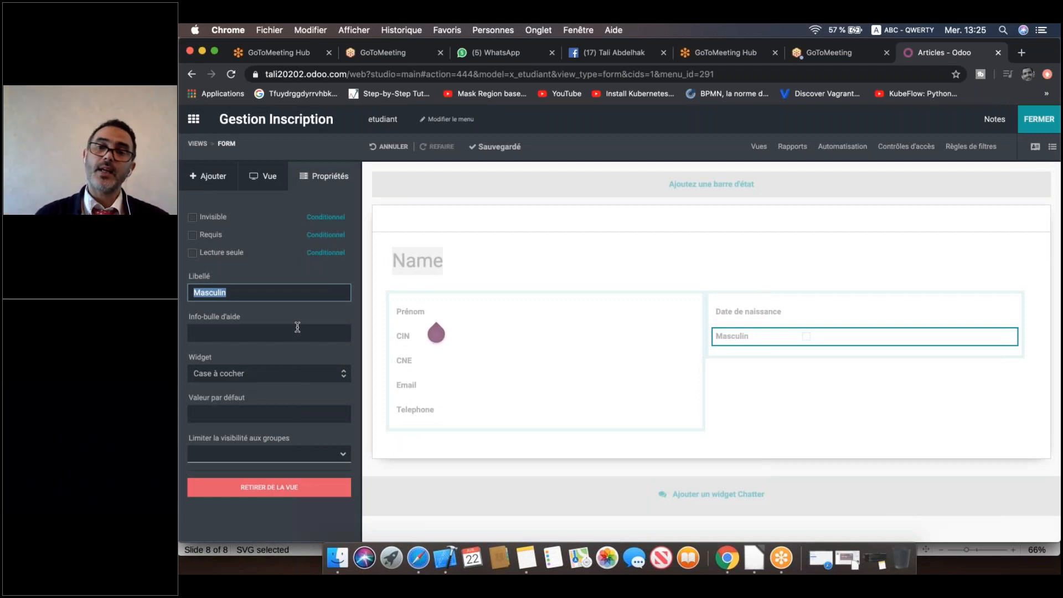
{"action": "left_click", "coordinate": [215, 176]}
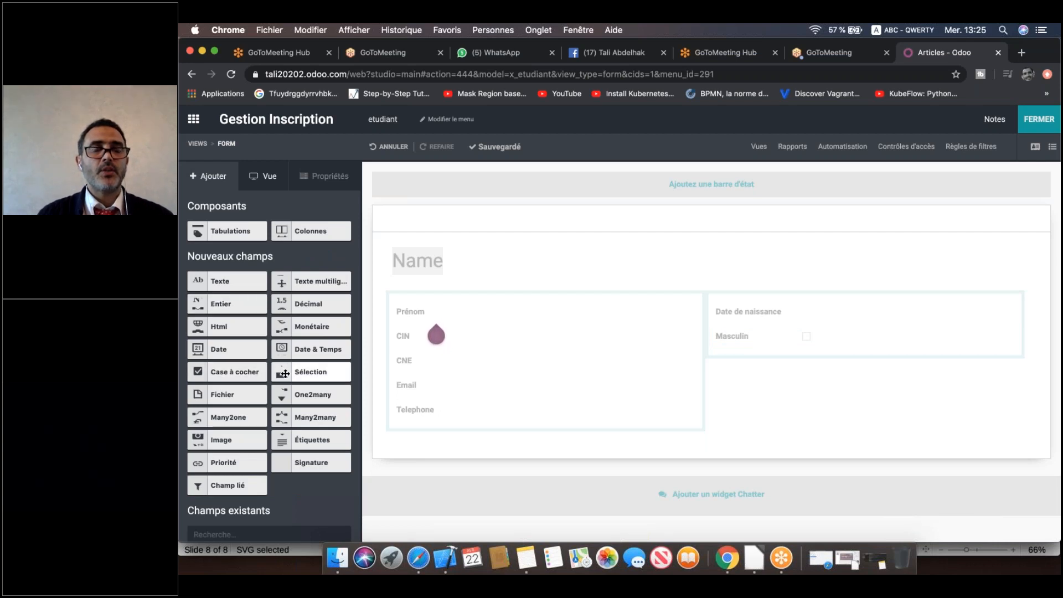
Drop a selection field under Masculin with values Celibataire, Marie and Divorce.
{"action": "left_click_drag", "start_coordinate": [285, 373], "coordinate": [752, 364]}
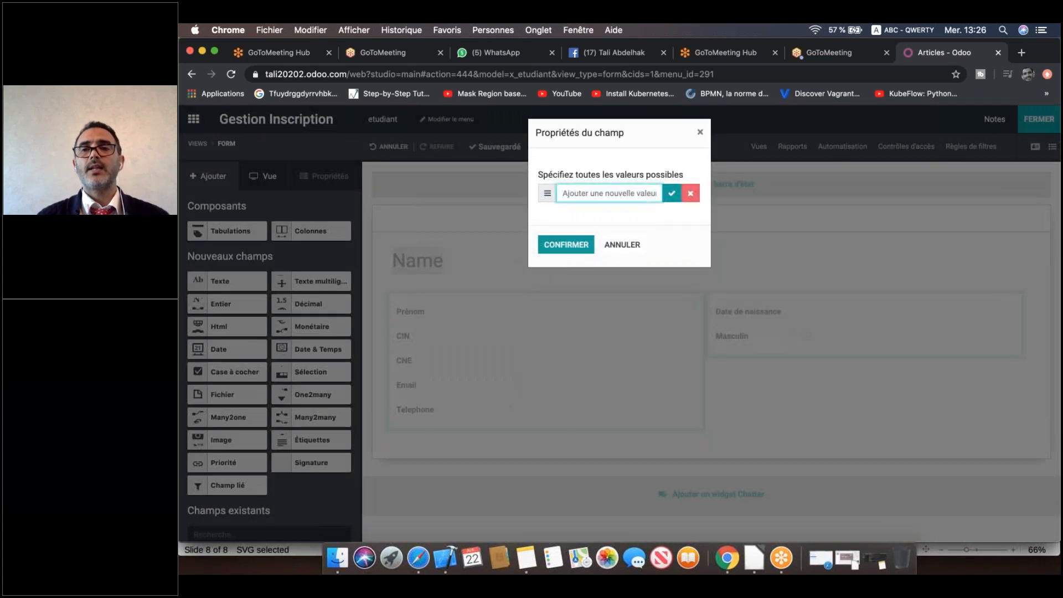
{"action": "type", "text": "Cel"}
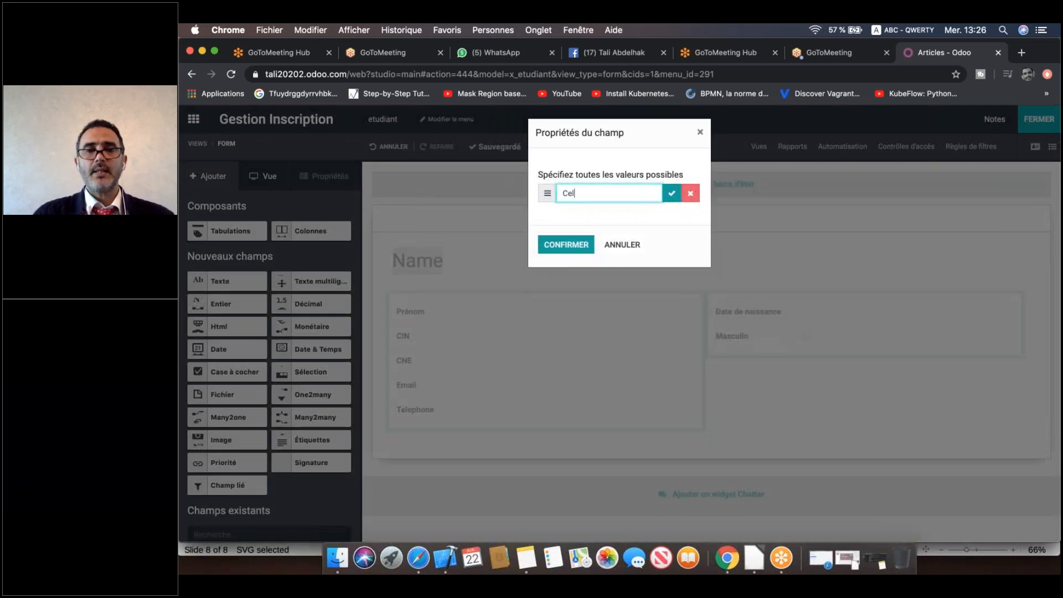
{"action": "type", "text": "ibataire"}
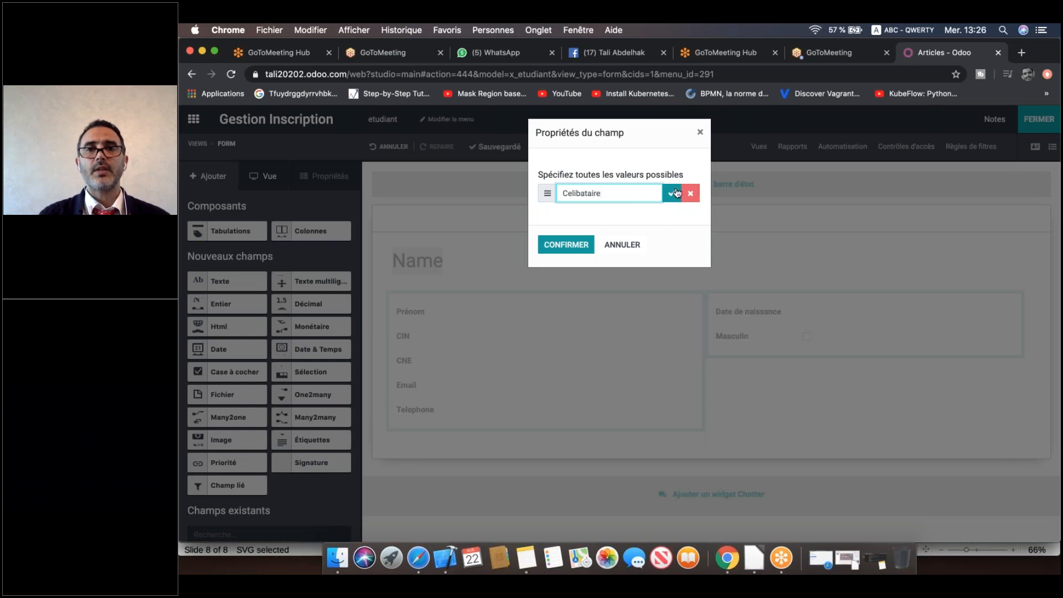
{"action": "key", "text": "Return"}
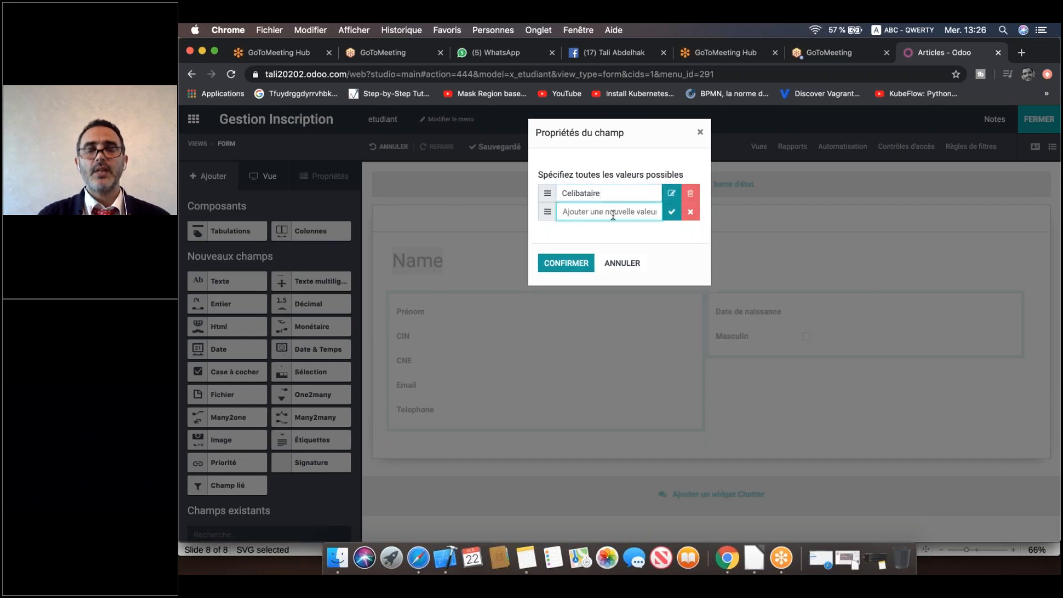
{"action": "type", "text": "MArie"}
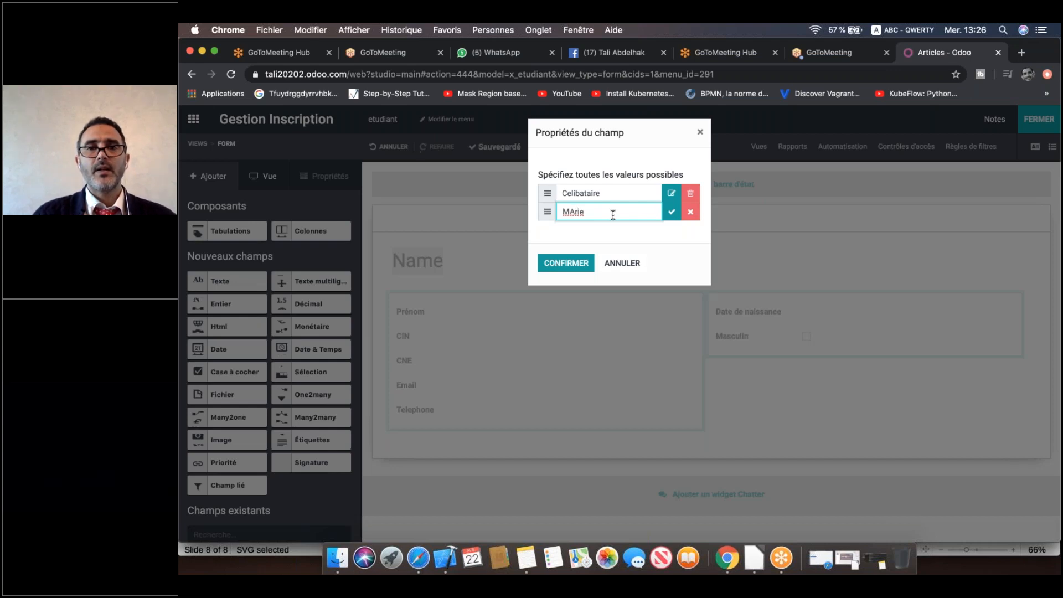
{"action": "key", "text": "Left"}
{"action": "key", "text": "Left"}
{"action": "key", "text": "BackSpace"}
{"action": "key", "text": "BackSpace"}
{"action": "type", "text": "ar"}
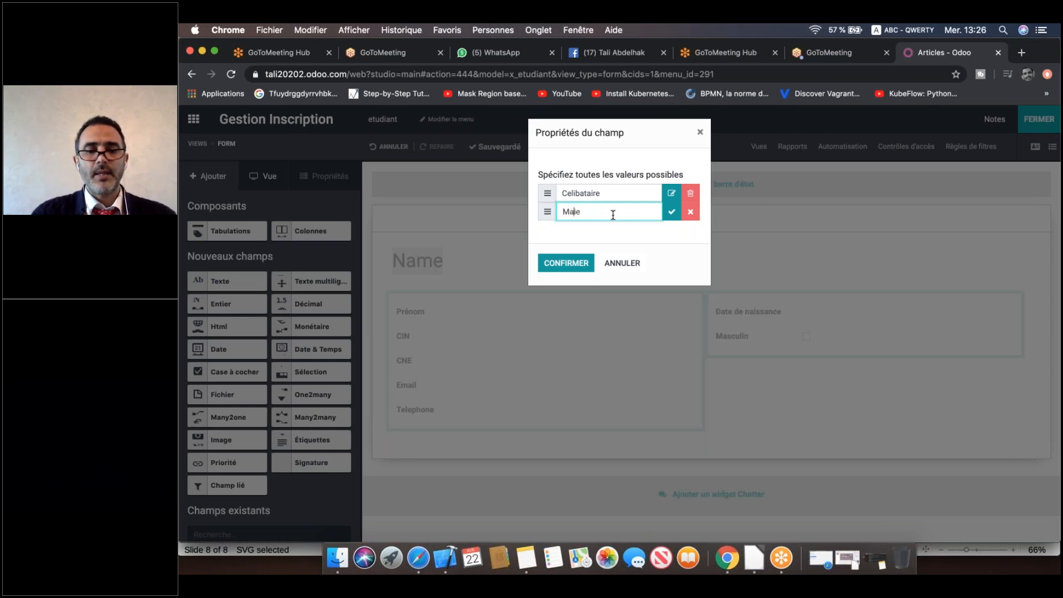
{"action": "left_click", "coordinate": [667, 218]}
{"action": "type", "text": "Divorce"}
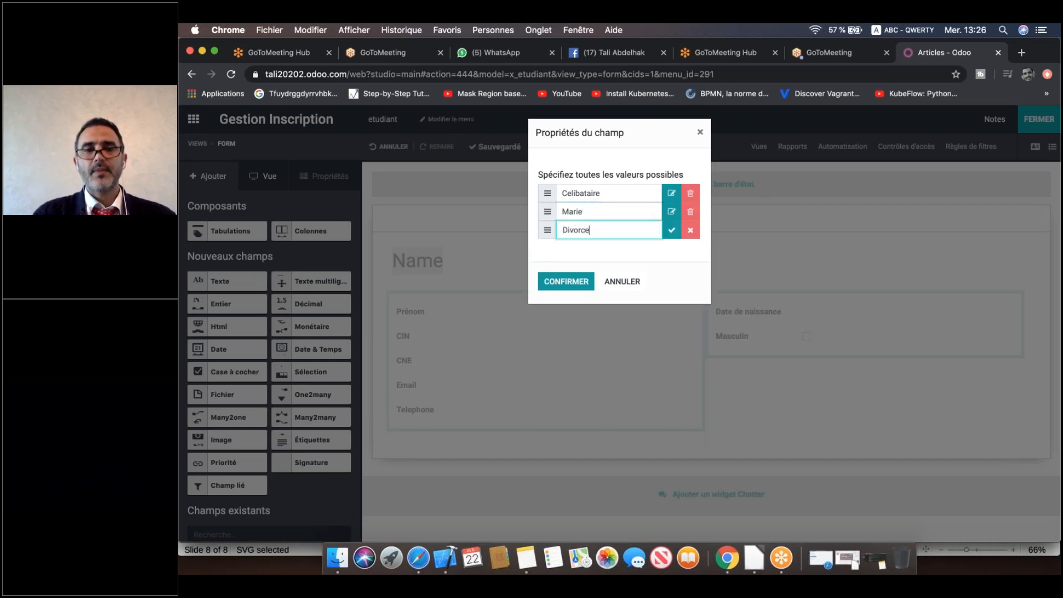
{"action": "left_click", "coordinate": [573, 281]}
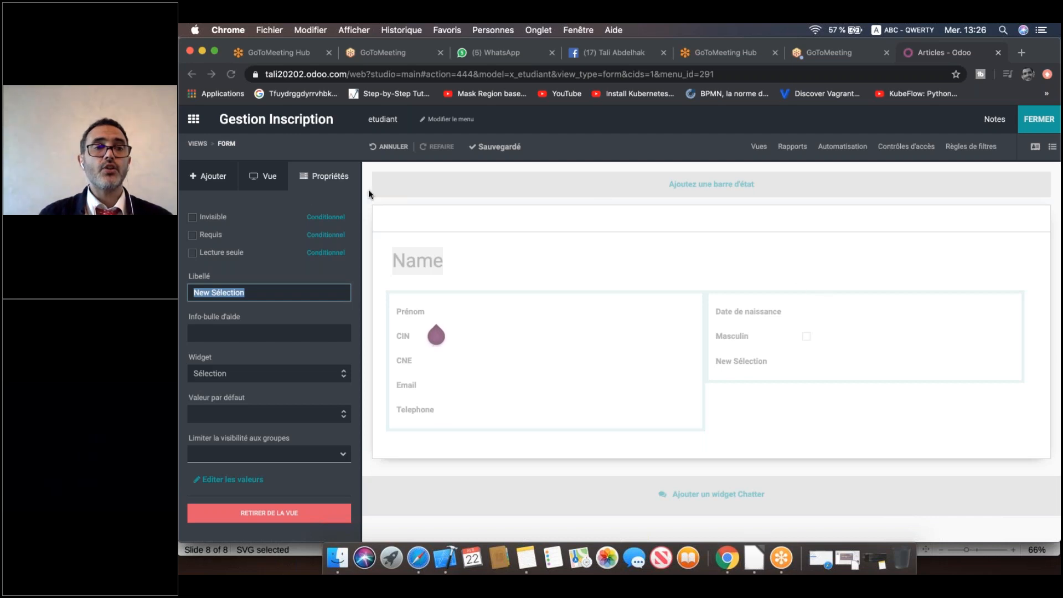
Drop a new Sélection field into the form with choices Bac Sci Eco, Bac Sci Exp and Bac Lettre, and confirm.
{"action": "left_click", "coordinate": [209, 176]}
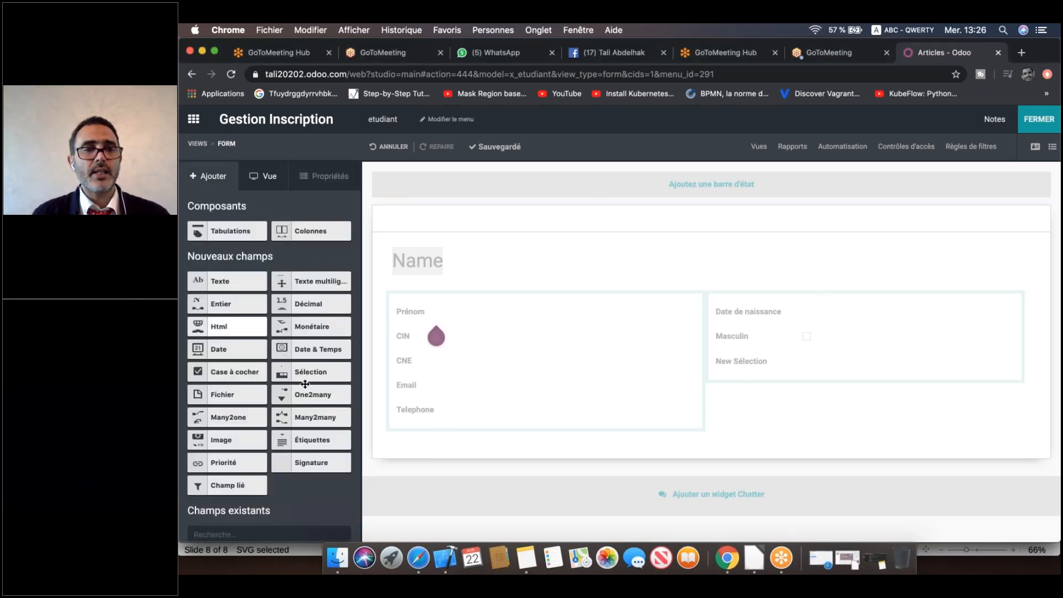
{"action": "left_click_drag", "start_coordinate": [305, 377], "coordinate": [786, 384]}
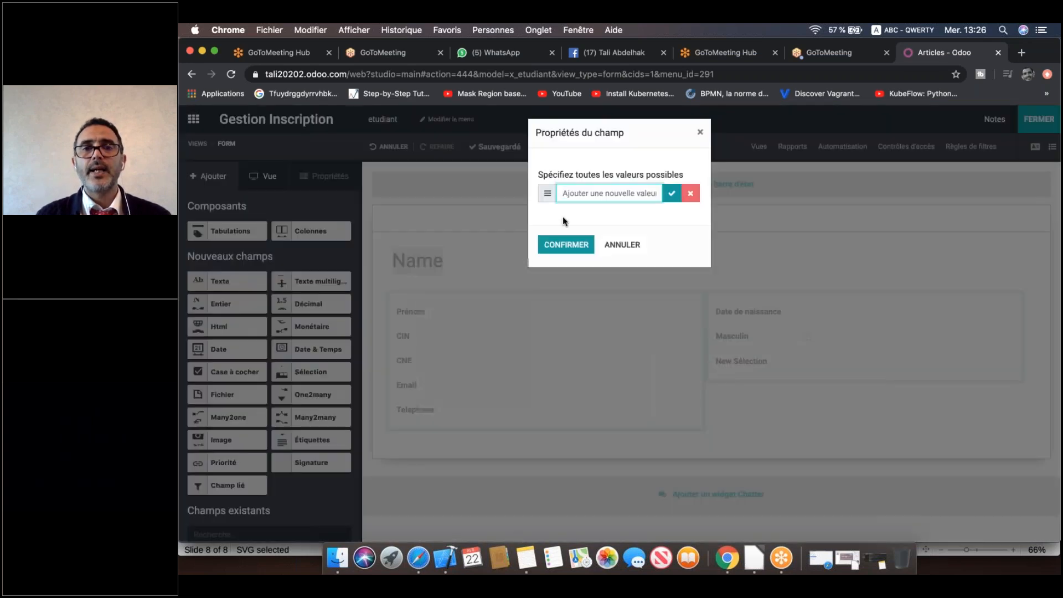
{"action": "type", "text": "Bac Sci Eco"}
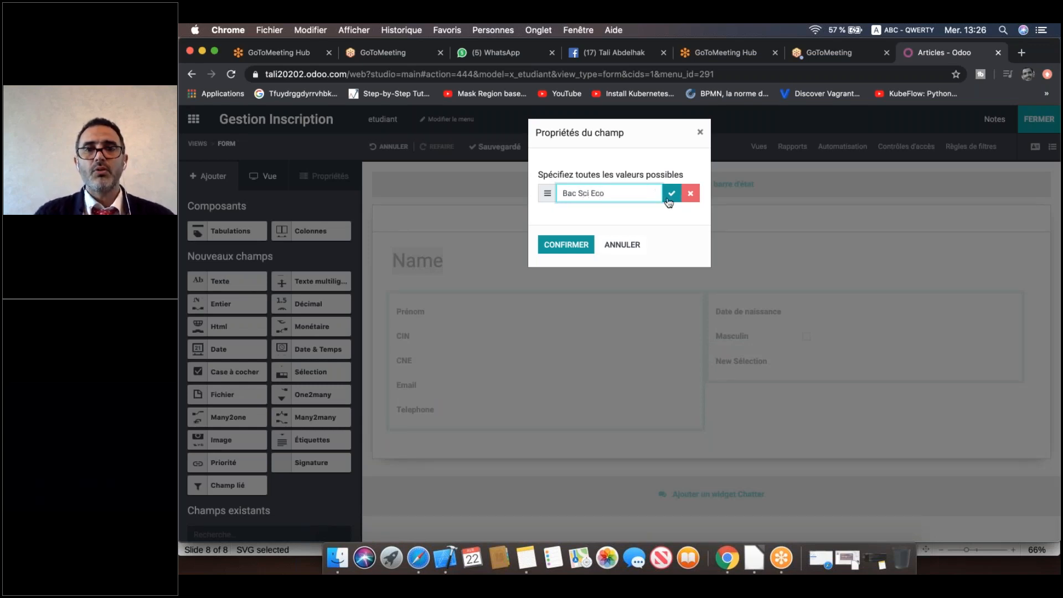
{"action": "left_click", "coordinate": [668, 198]}
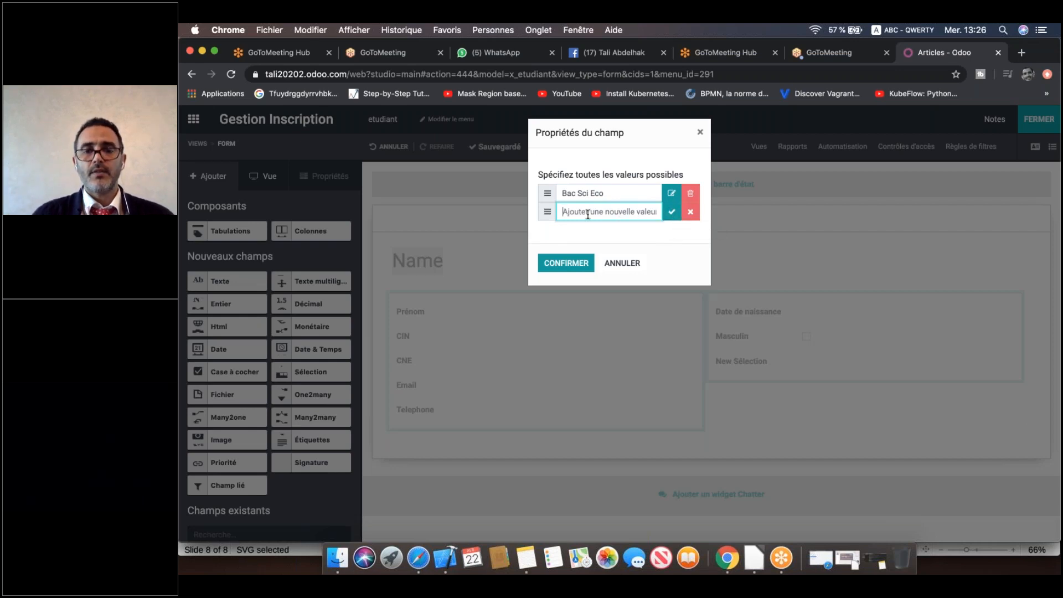
{"action": "type", "text": "Bac Sci"}
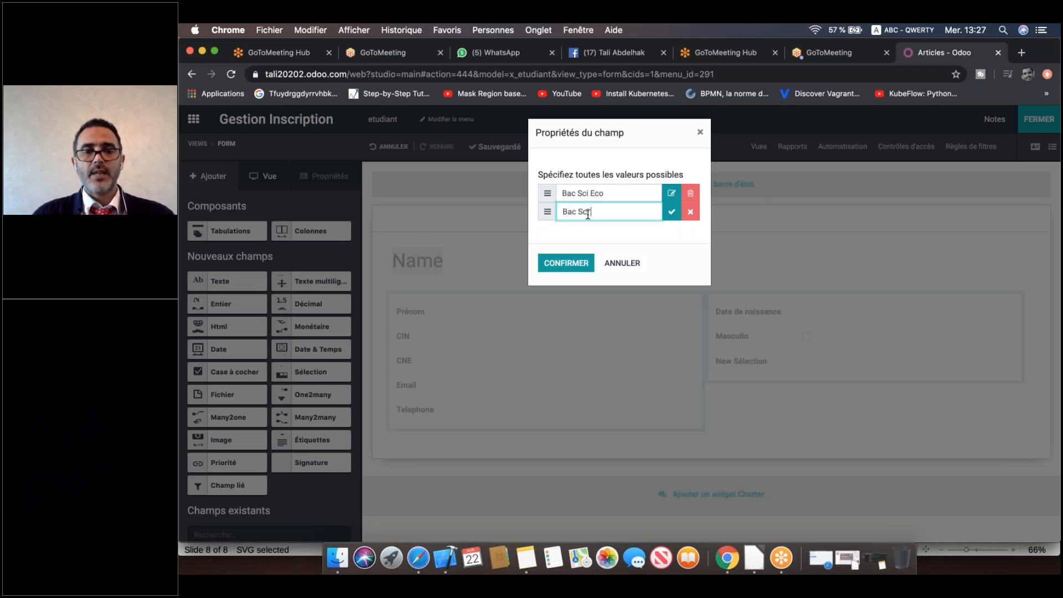
{"action": "type", "text": " Exp"}
{"action": "left_click", "coordinate": [672, 212]}
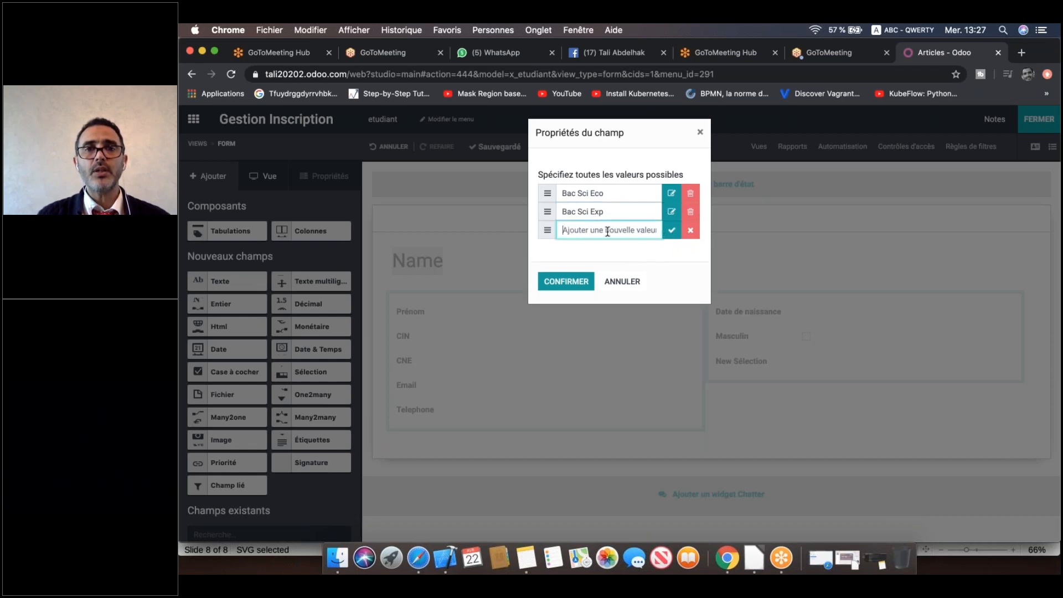
{"action": "type", "text": "Bac"}
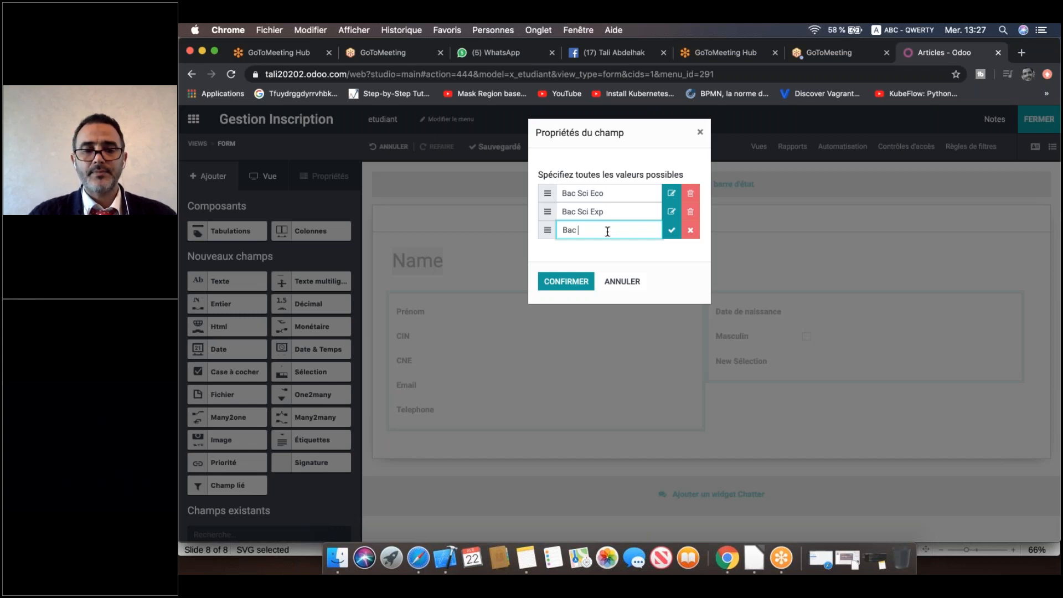
{"action": "type", "text": " Lettre"}
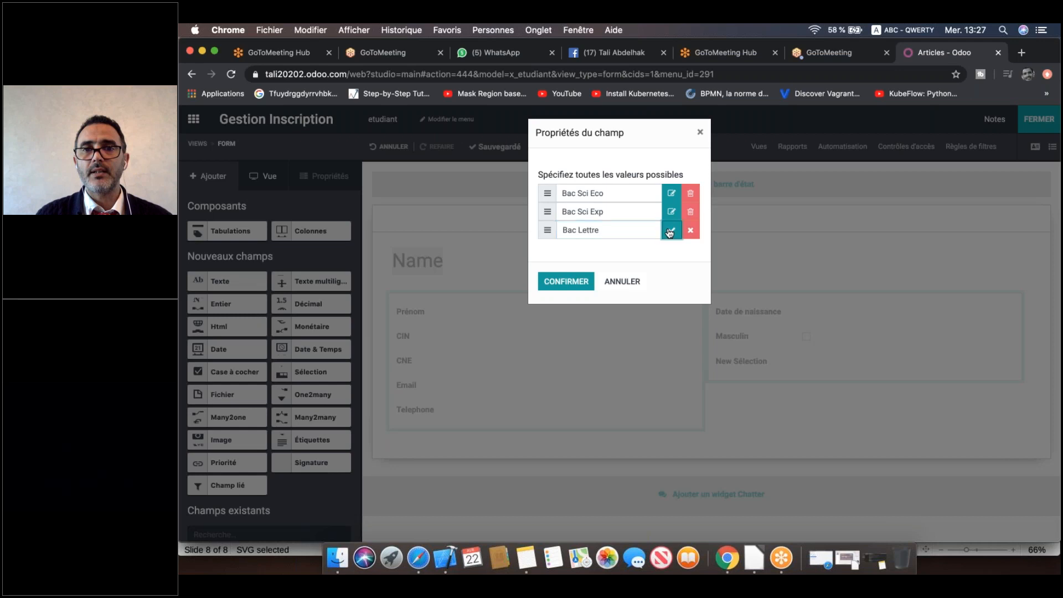
{"action": "key", "text": "Return"}
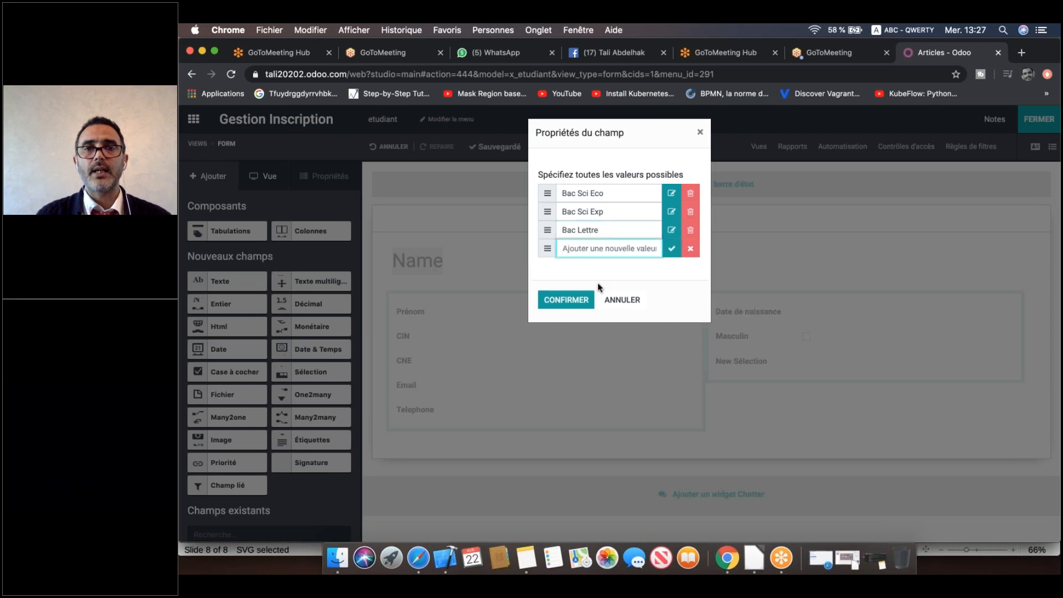
{"action": "left_click", "coordinate": [565, 301]}
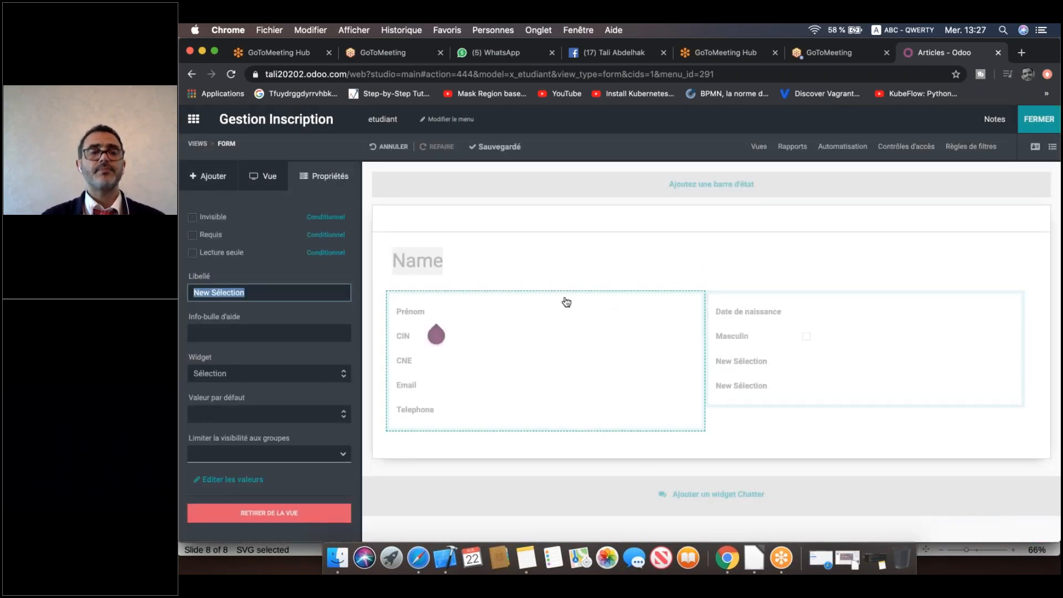
Place a Tabulations notebook below the form fields and rename its first tab to Dossier.
{"action": "left_click", "coordinate": [214, 185]}
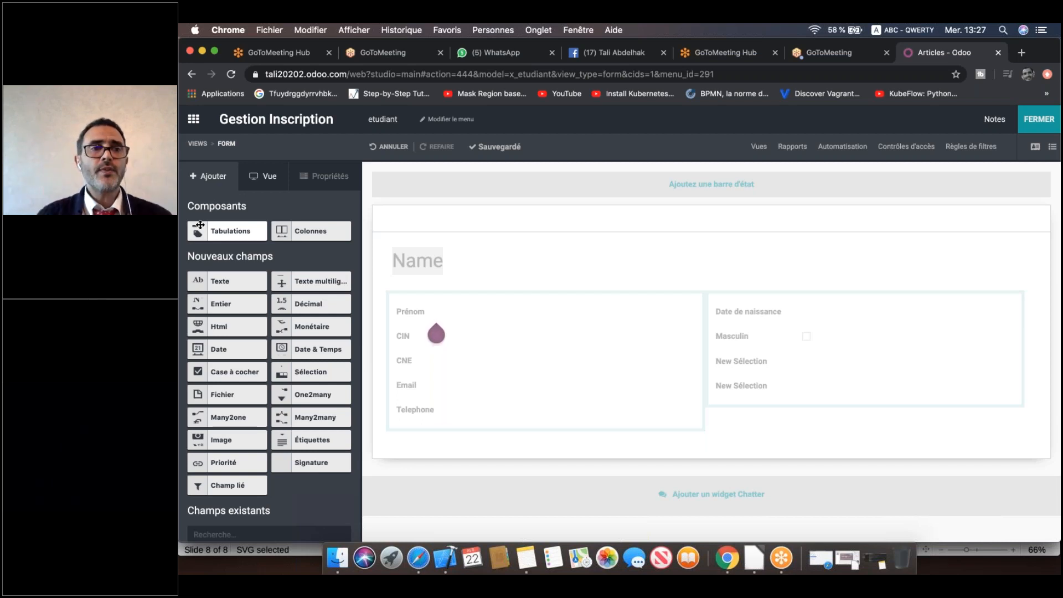
{"action": "left_click_drag", "start_coordinate": [199, 230], "coordinate": [417, 457]}
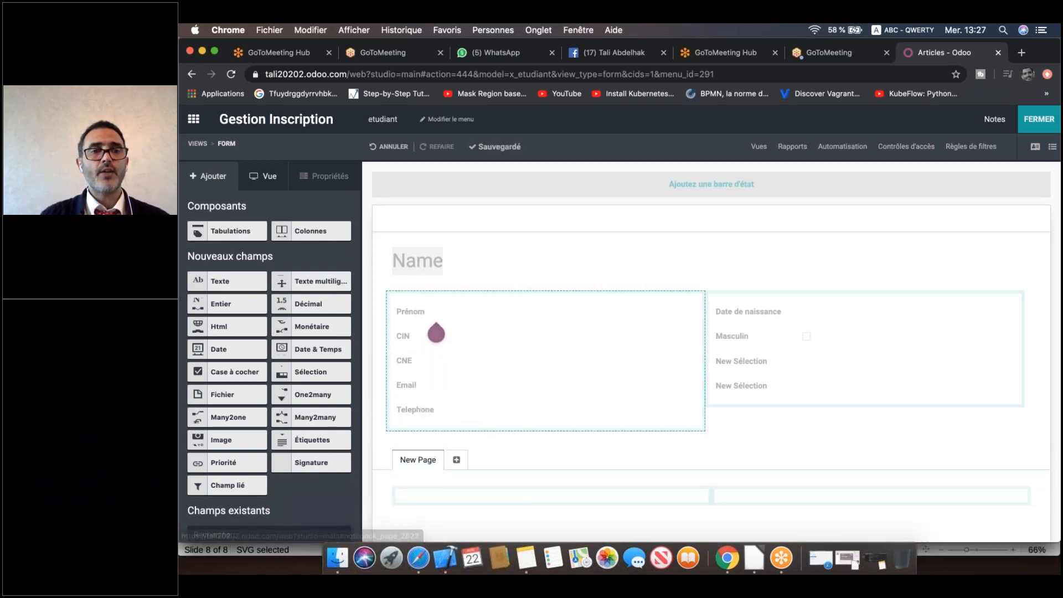
{"action": "left_click", "coordinate": [418, 460]}
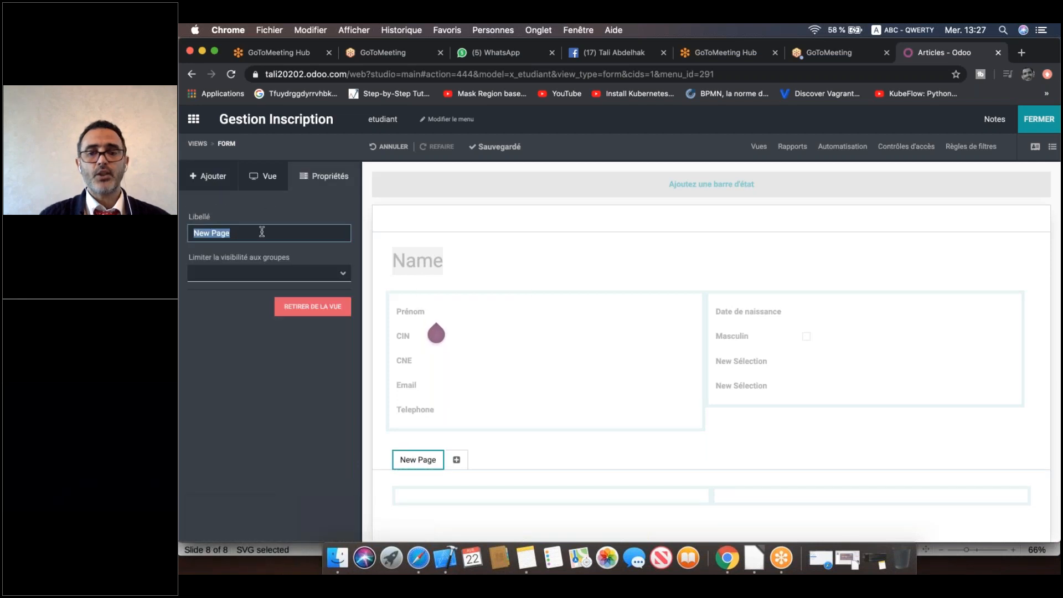
{"action": "type", "text": "Dossier"}
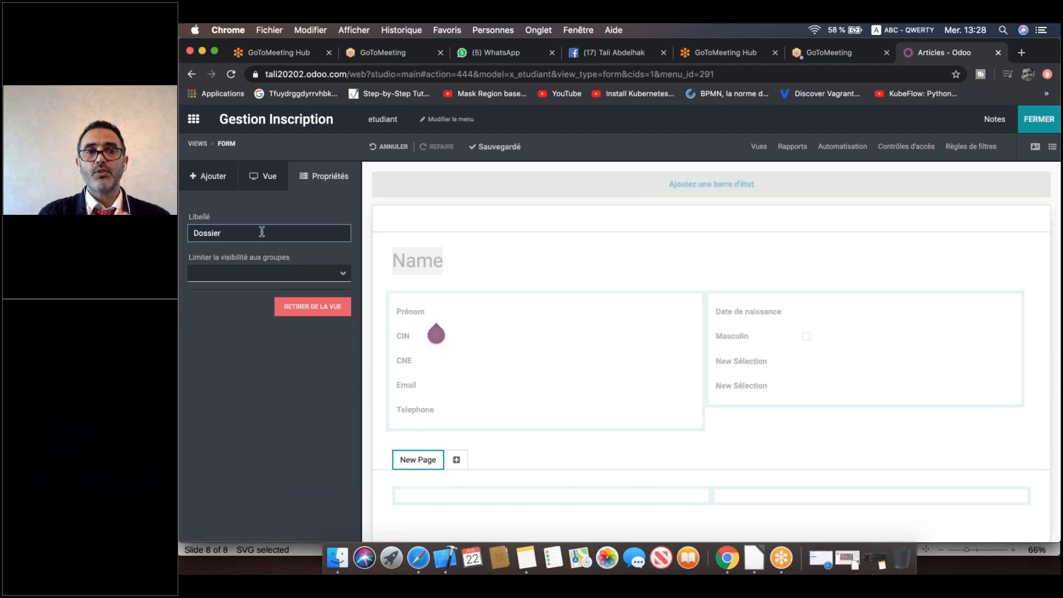
{"action": "left_click", "coordinate": [419, 422]}
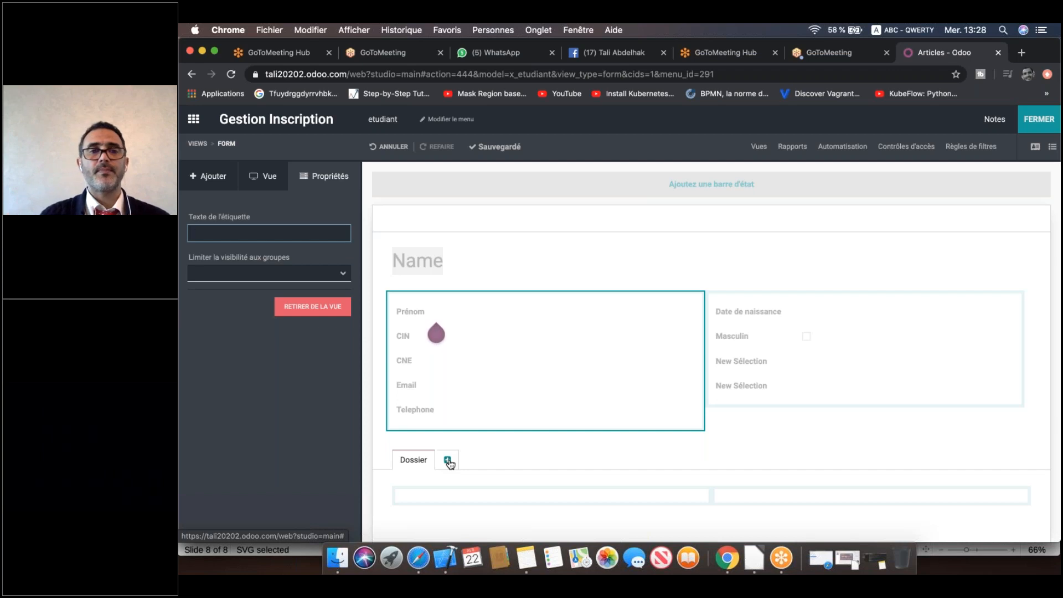
{"action": "left_click", "coordinate": [208, 176]}
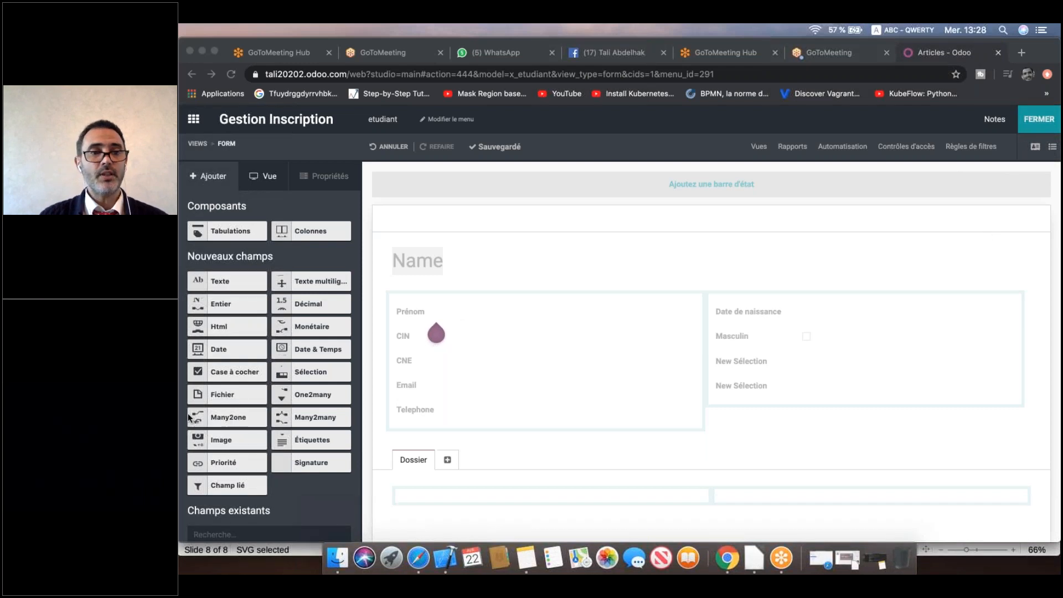
Drop an Image field at the top of the right-hand group and label it Photo.
{"action": "left_click", "coordinate": [194, 443]}
{"action": "left_click_drag", "start_coordinate": [203, 443], "coordinate": [767, 308]}
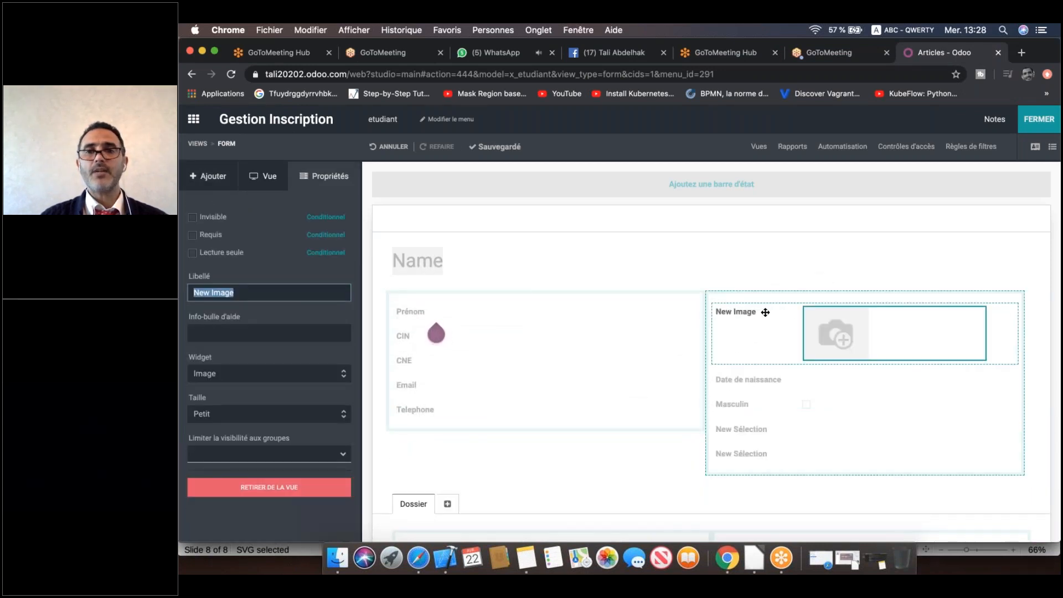
{"action": "double_click", "coordinate": [248, 294]}
{"action": "key", "text": "super+a"}
{"action": "type", "text": "Phot"}
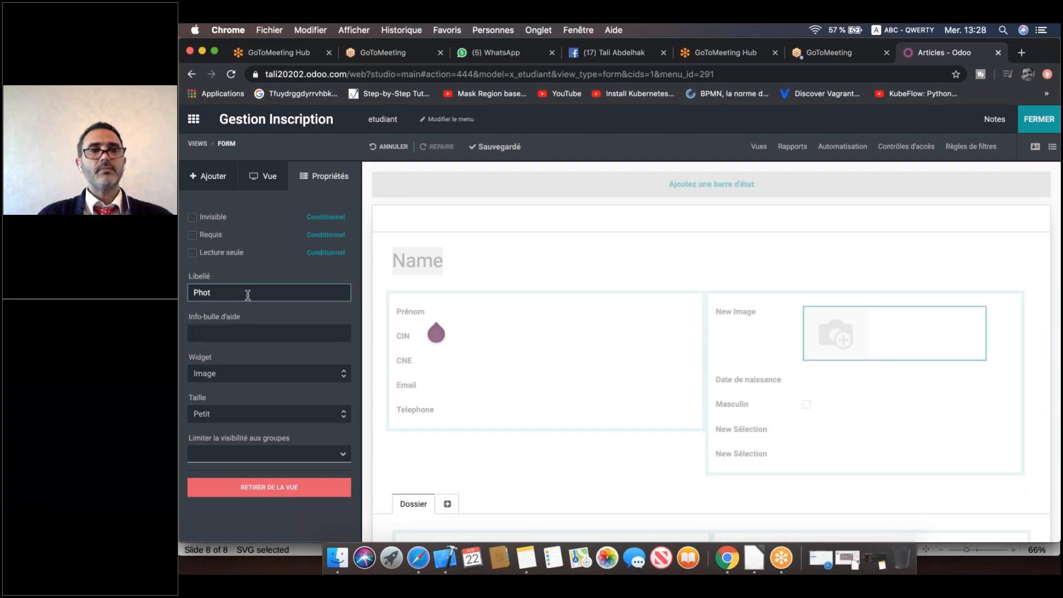
{"action": "type", "text": "o"}
{"action": "key", "text": "Return"}
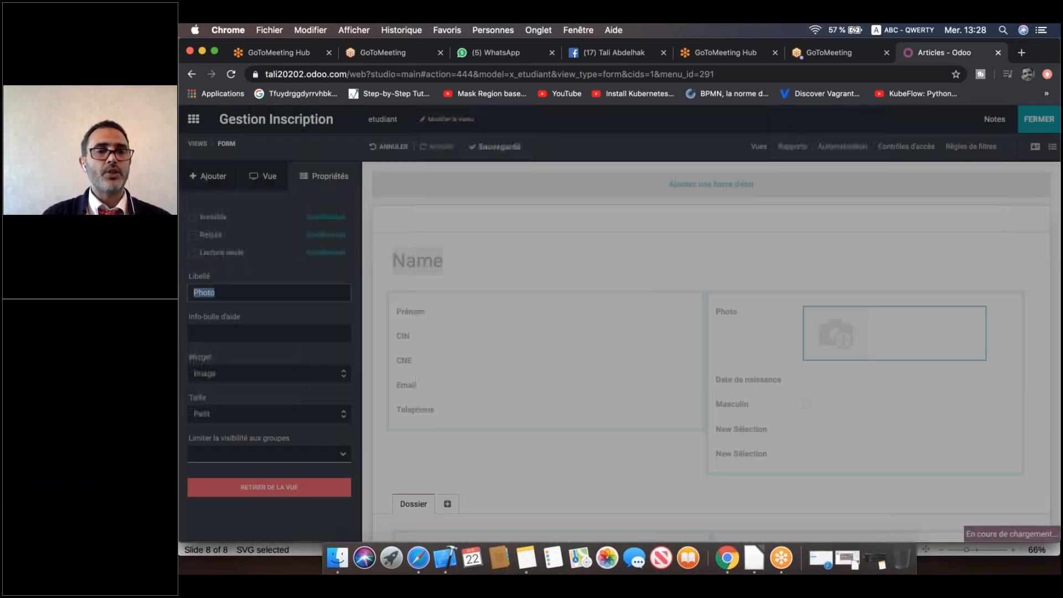
Keep the Photo field's widget as Image with Taille set to Petit.
{"action": "left_click", "coordinate": [267, 373]}
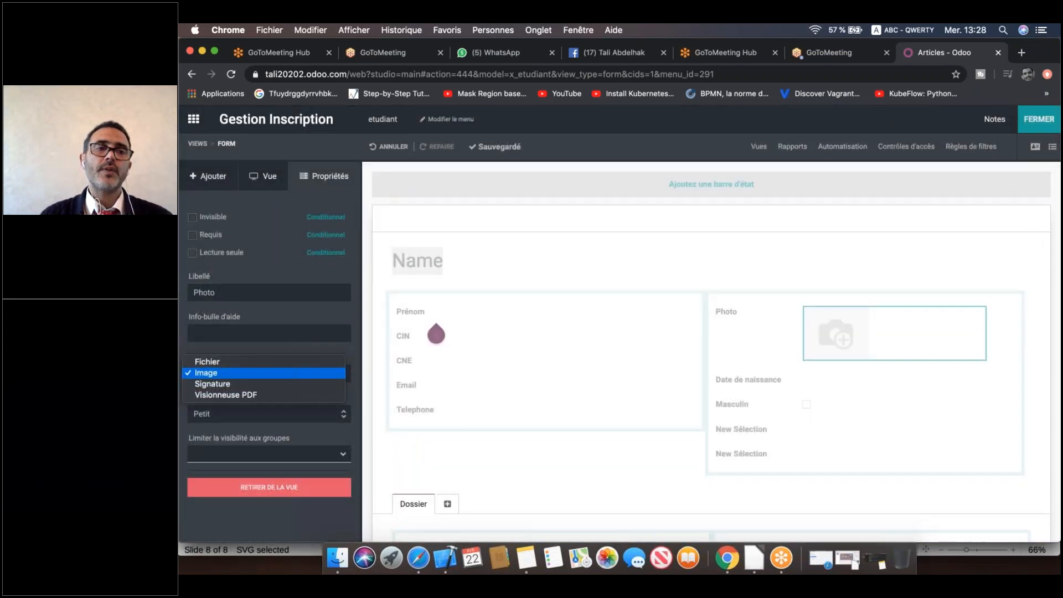
{"action": "left_click", "coordinate": [268, 373]}
{"action": "left_click", "coordinate": [310, 414]}
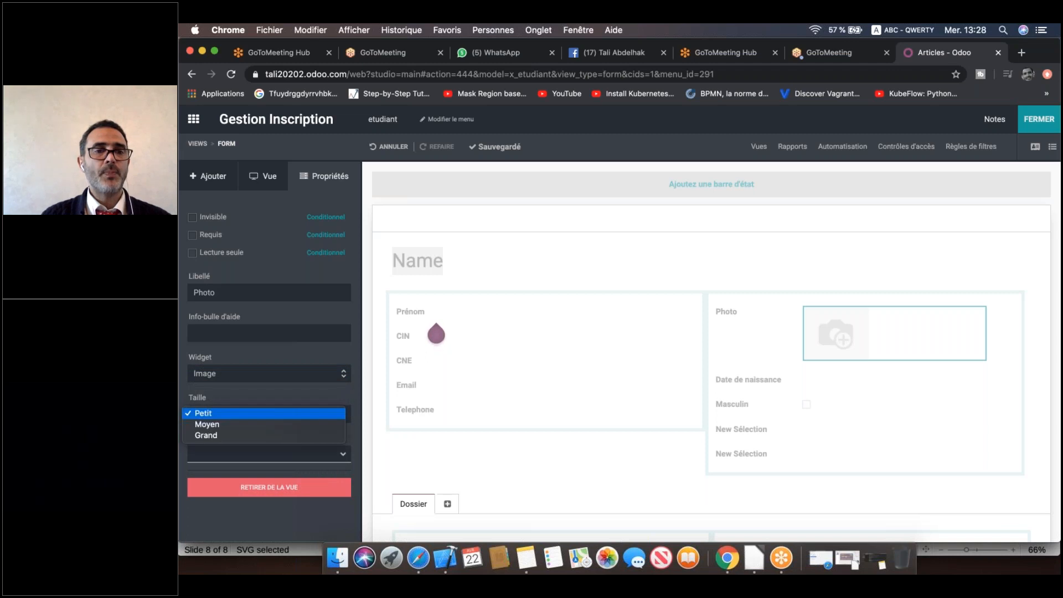
{"action": "left_click", "coordinate": [312, 415]}
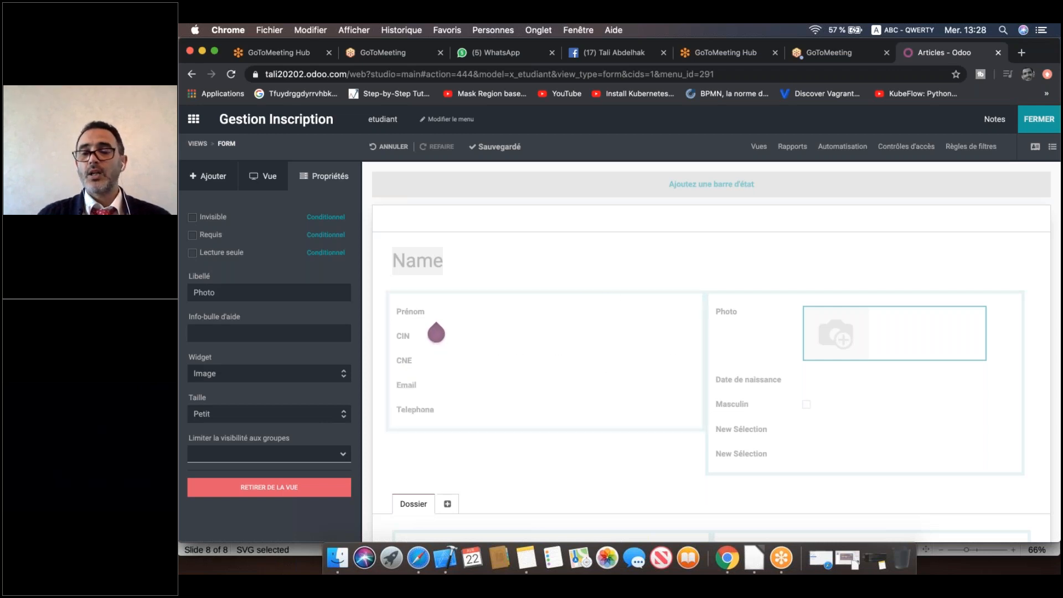
{"action": "scroll", "coordinate": [402, 419], "scroll_direction": "down", "scroll_amount": 2}
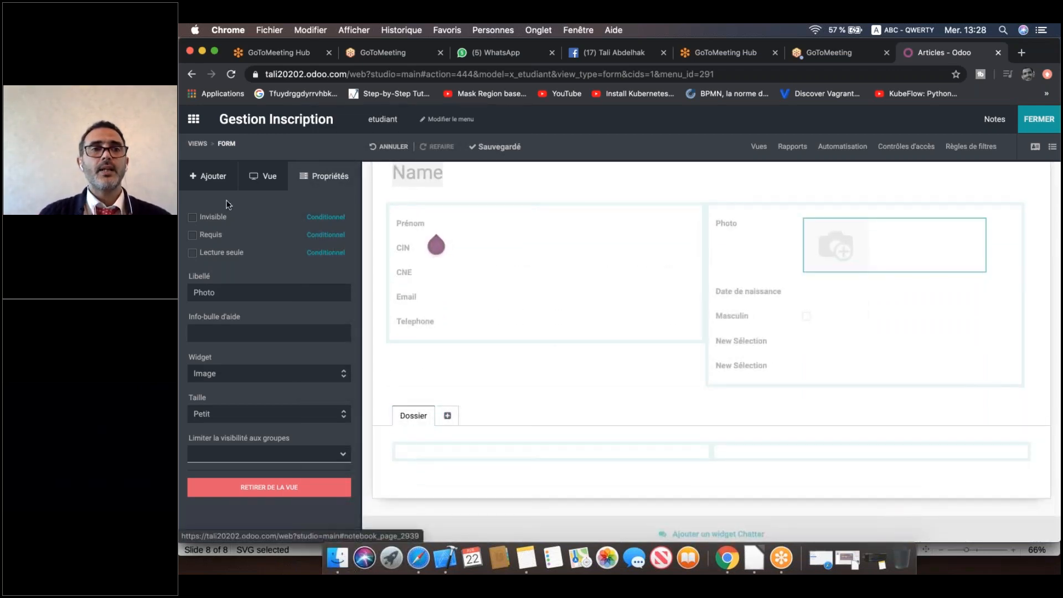
{"action": "left_click", "coordinate": [215, 181]}
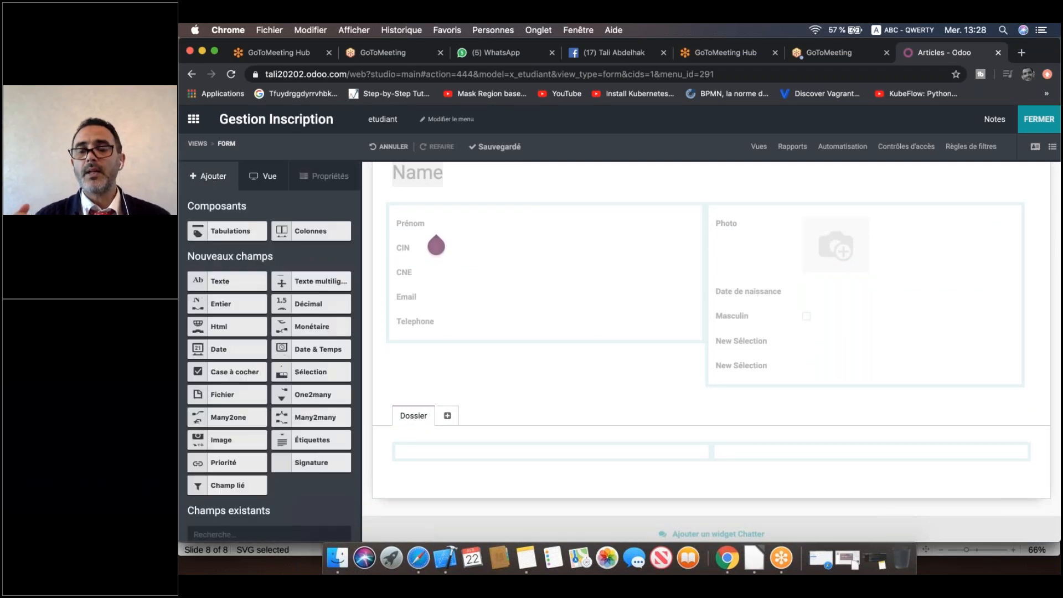
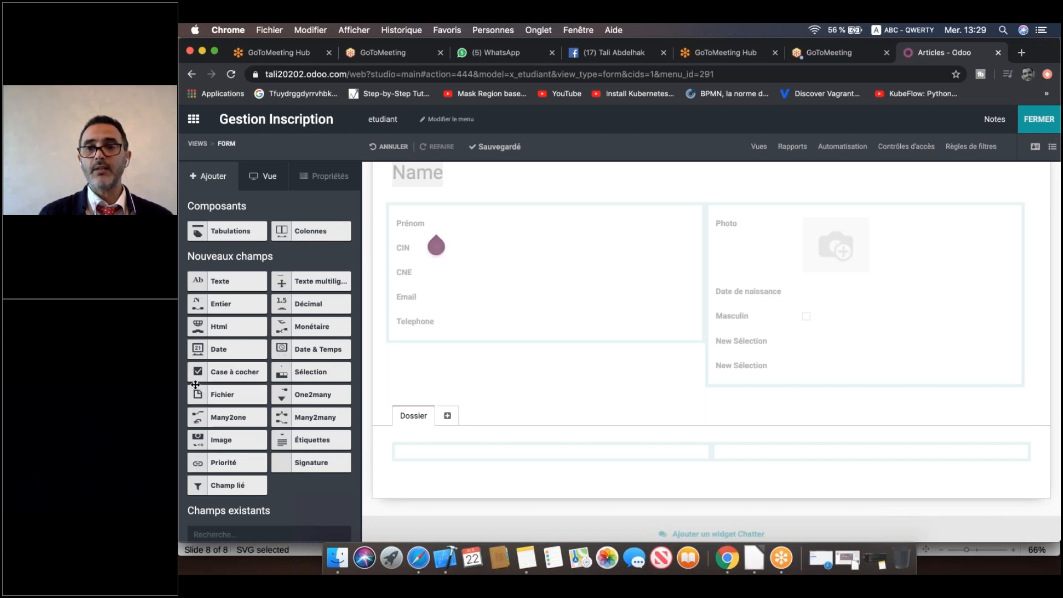
Drop a Fichier field into the Dossier tab and label it Upload CV.
{"action": "left_click_drag", "start_coordinate": [200, 393], "coordinate": [443, 464]}
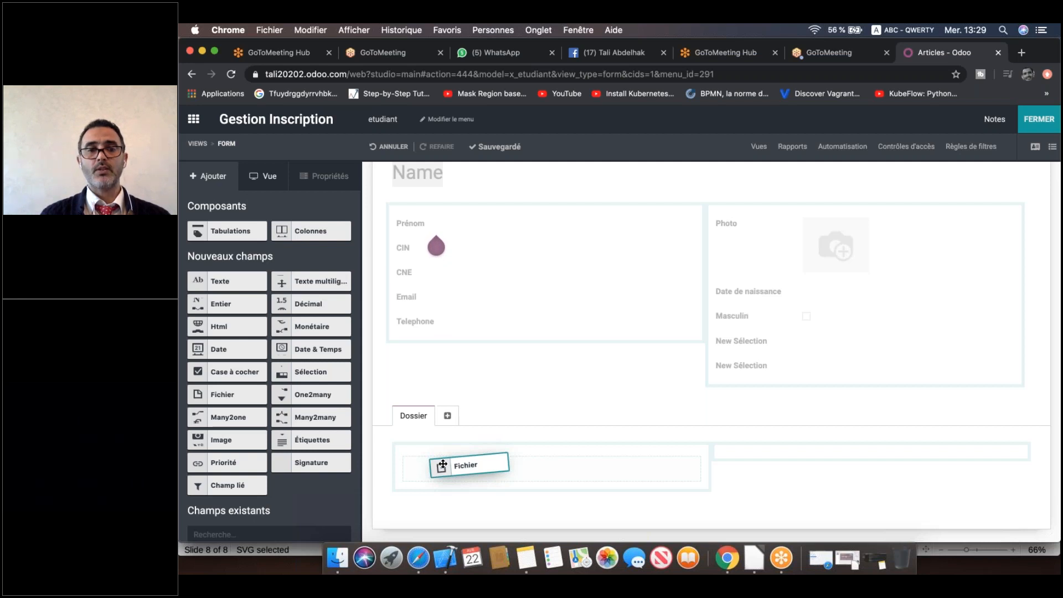
{"action": "left_click_drag", "start_coordinate": [443, 464], "coordinate": [443, 464]}
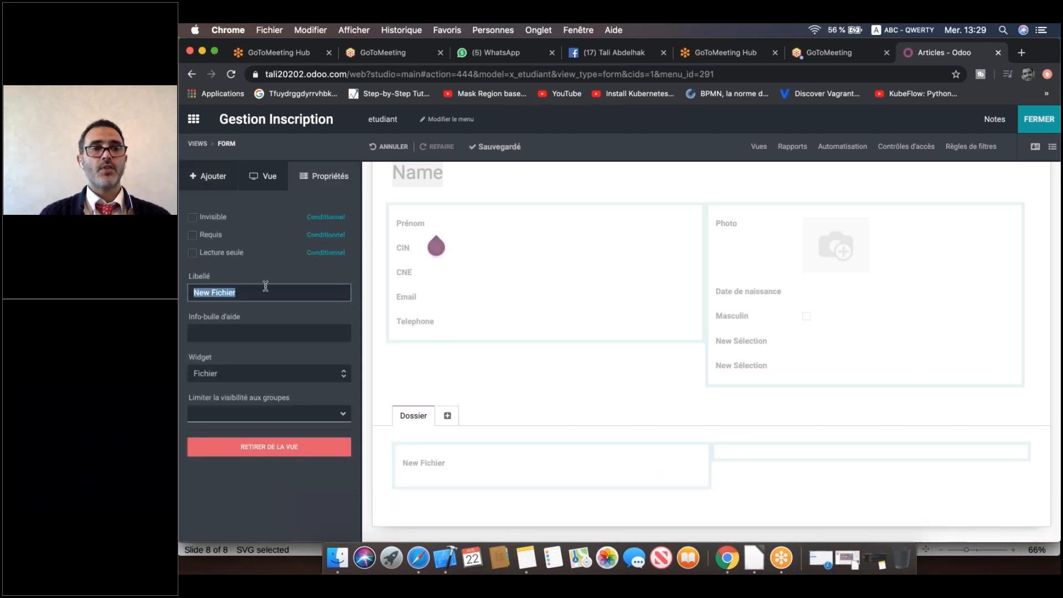
{"action": "type", "text": "Upl"}
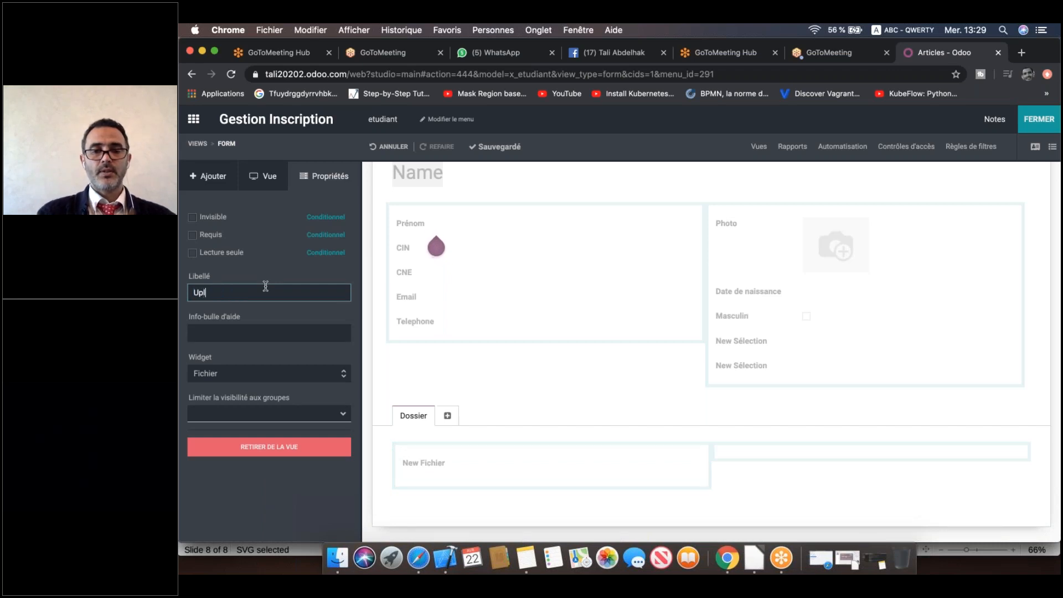
{"action": "type", "text": "oad CV"}
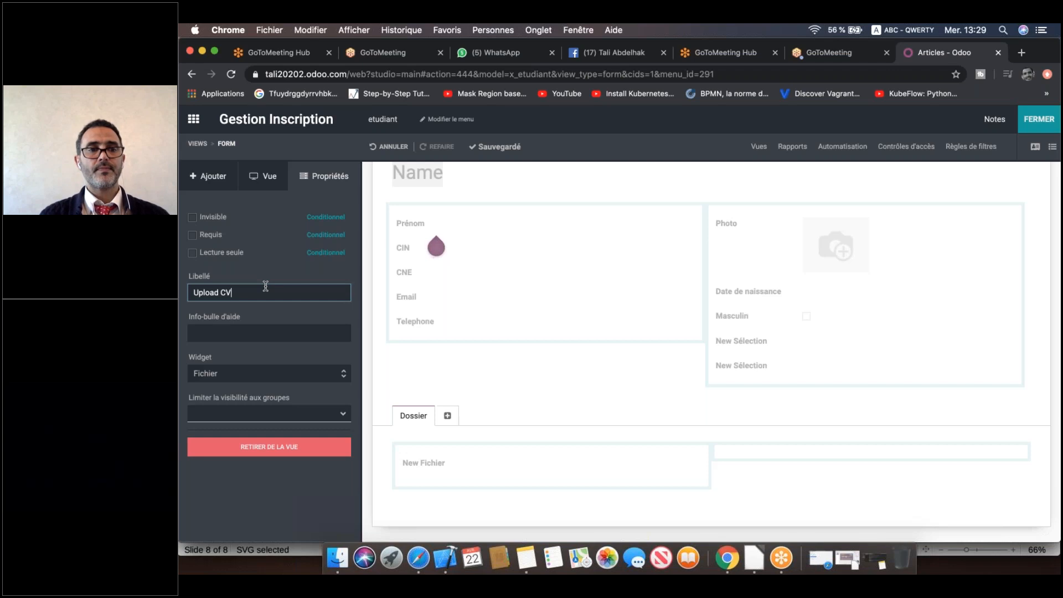
Leave Studio, enter the student's name, and fill first name, CIN and CNE from suggestions.
{"action": "left_click", "coordinate": [526, 389]}
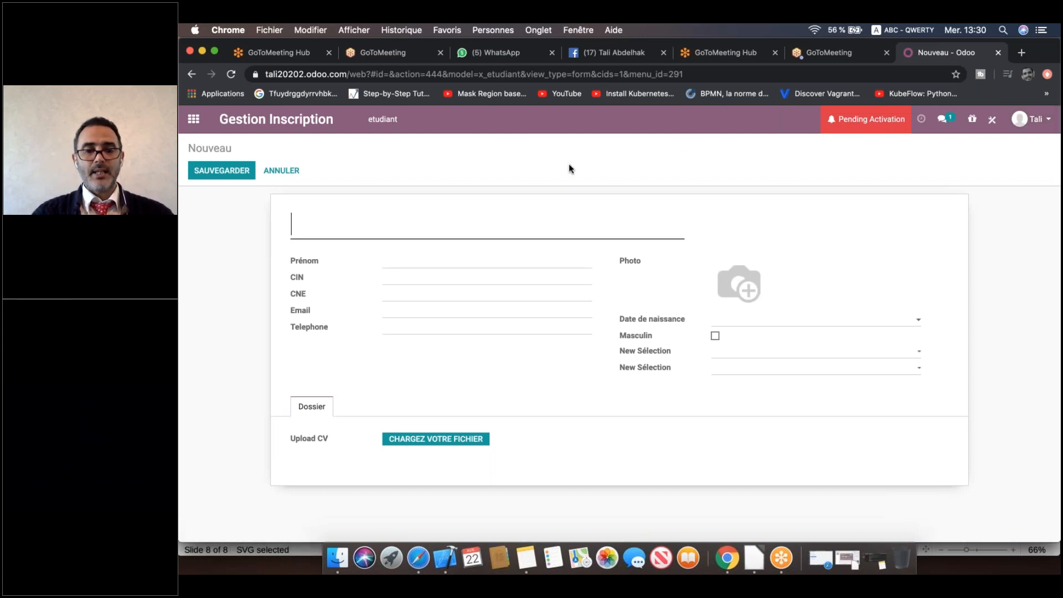
{"action": "type", "text": "Bakkali"}
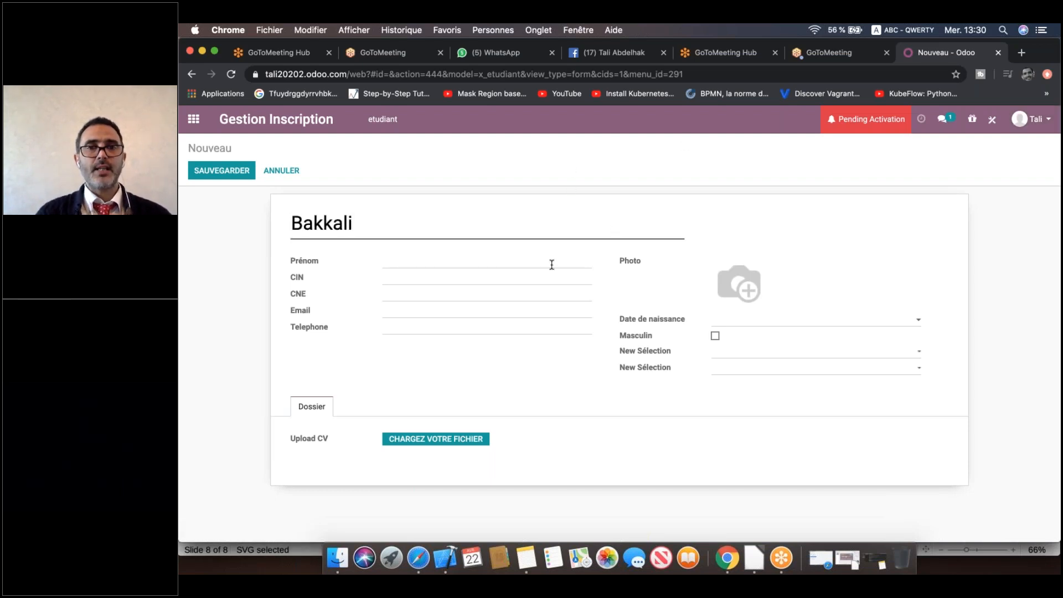
{"action": "left_click", "coordinate": [551, 264]}
{"action": "left_click", "coordinate": [503, 289]}
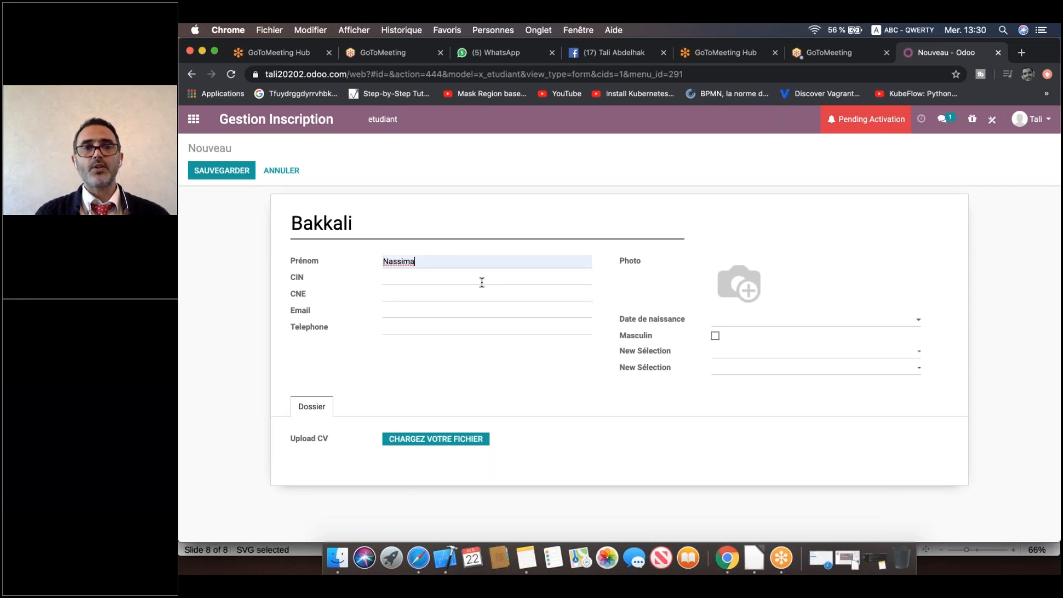
{"action": "left_click", "coordinate": [482, 279]}
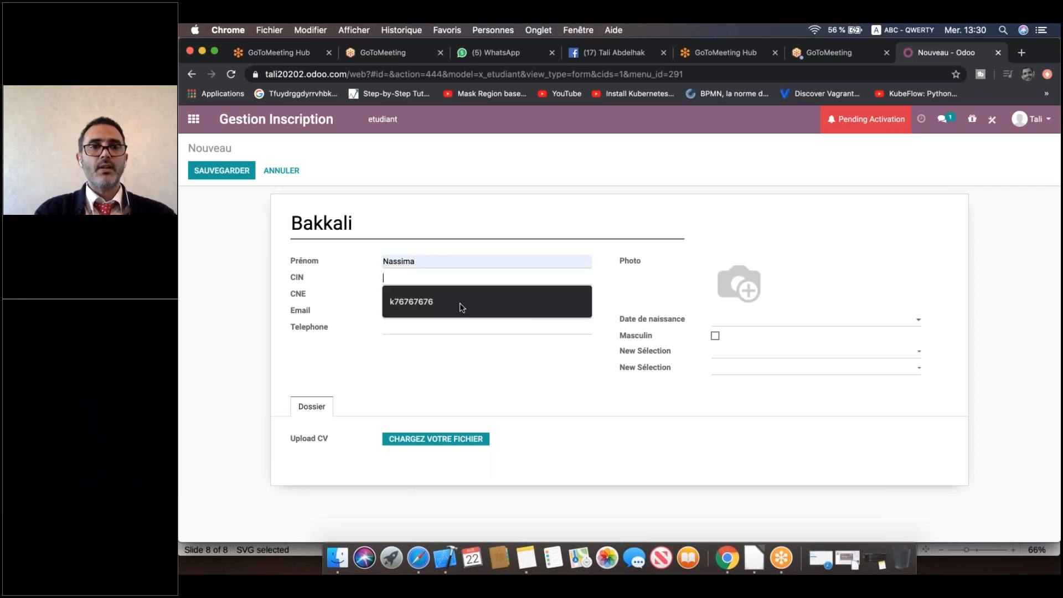
{"action": "left_click", "coordinate": [463, 303]}
Enter the student's e-mail address and telephone number.
{"action": "left_click", "coordinate": [437, 309]}
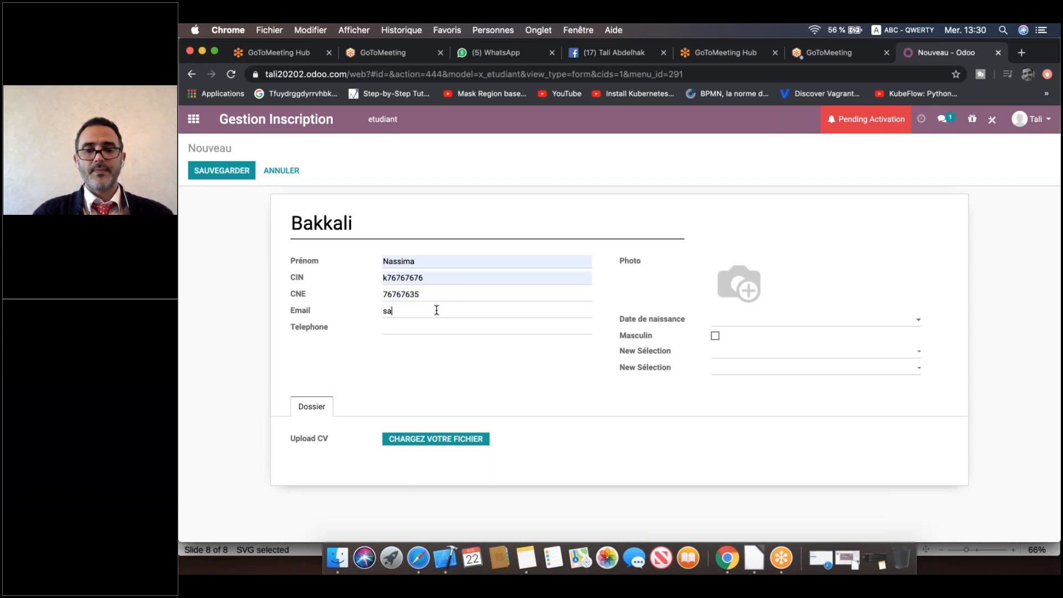
{"action": "key", "text": "alt"}
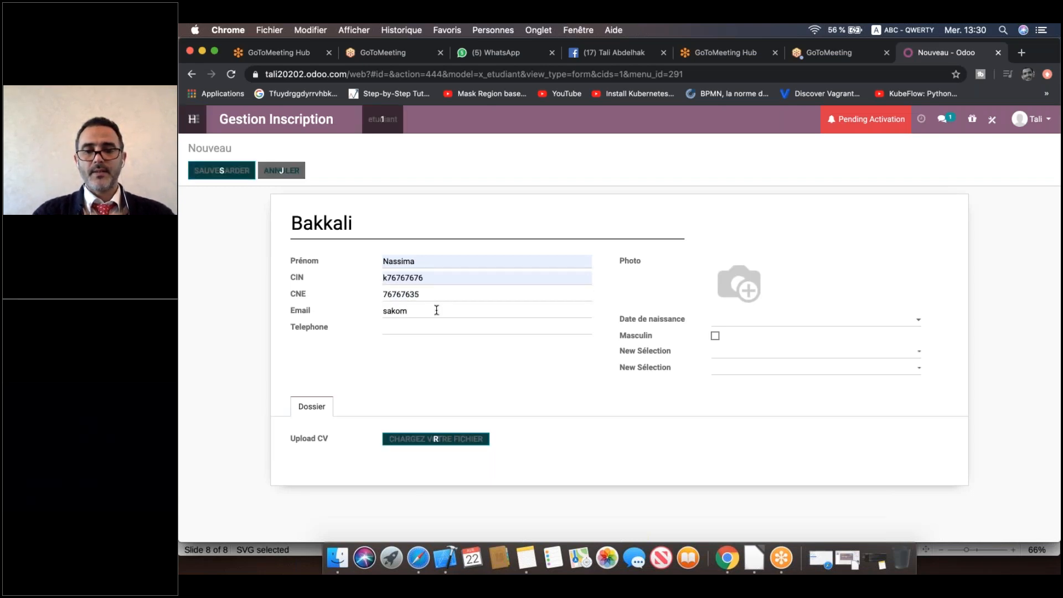
{"action": "left_click", "coordinate": [431, 327]}
{"action": "type", "text": "676767676"}
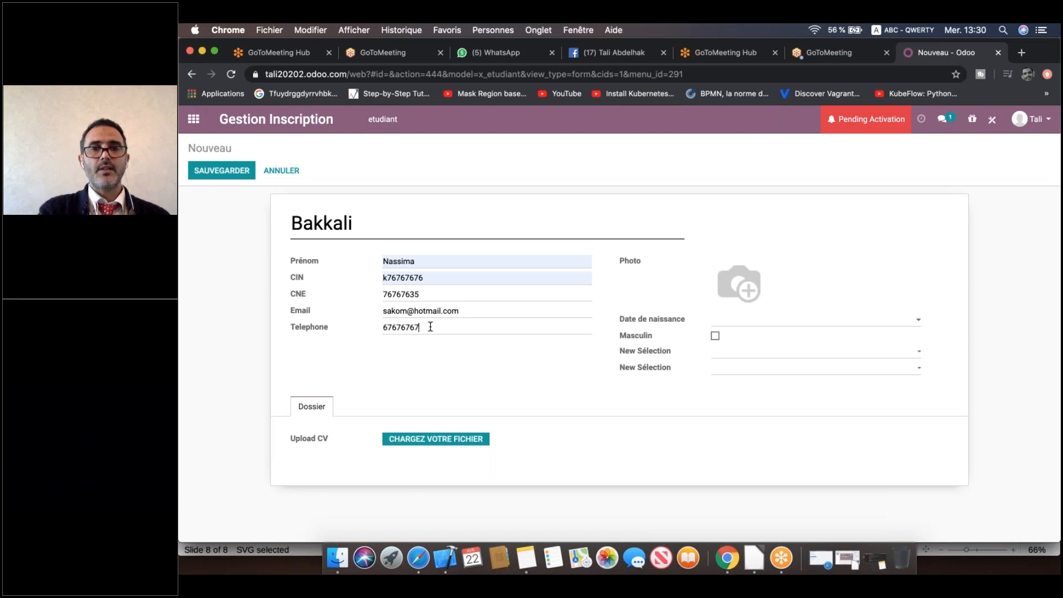
{"action": "left_click", "coordinate": [998, 224]}
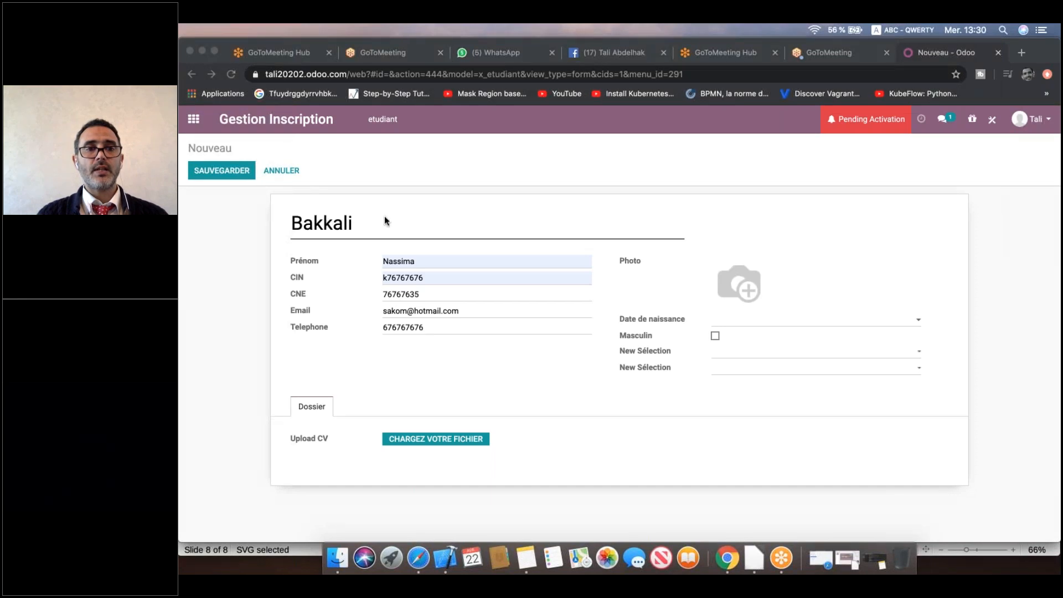
{"action": "left_click", "coordinate": [792, 322]}
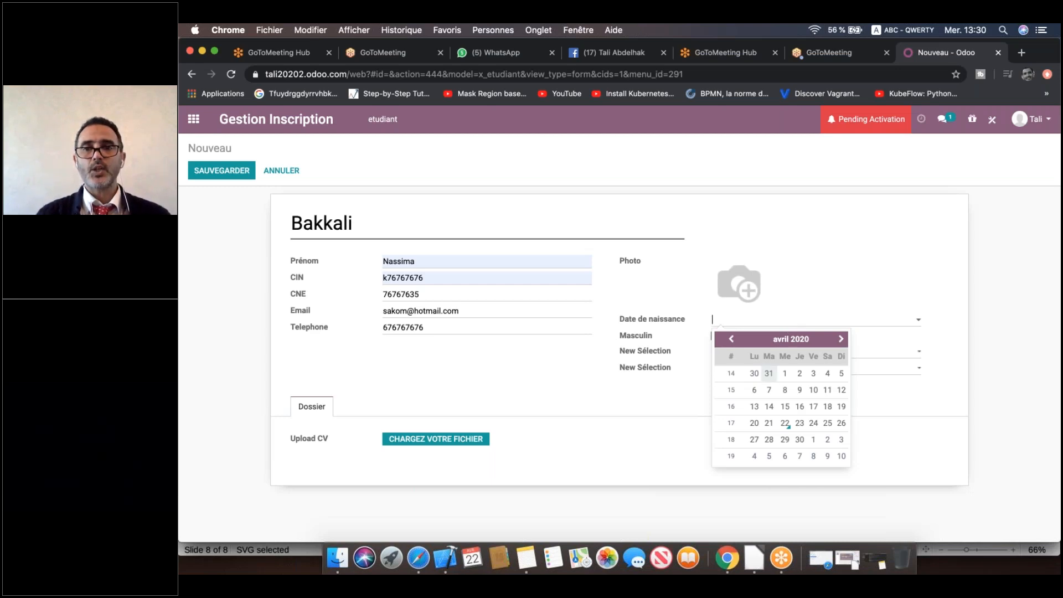
Set birth date 31/03/2020, Celibataire in the first selection and Bac Sci Eco in the second.
{"action": "left_click", "coordinate": [769, 373]}
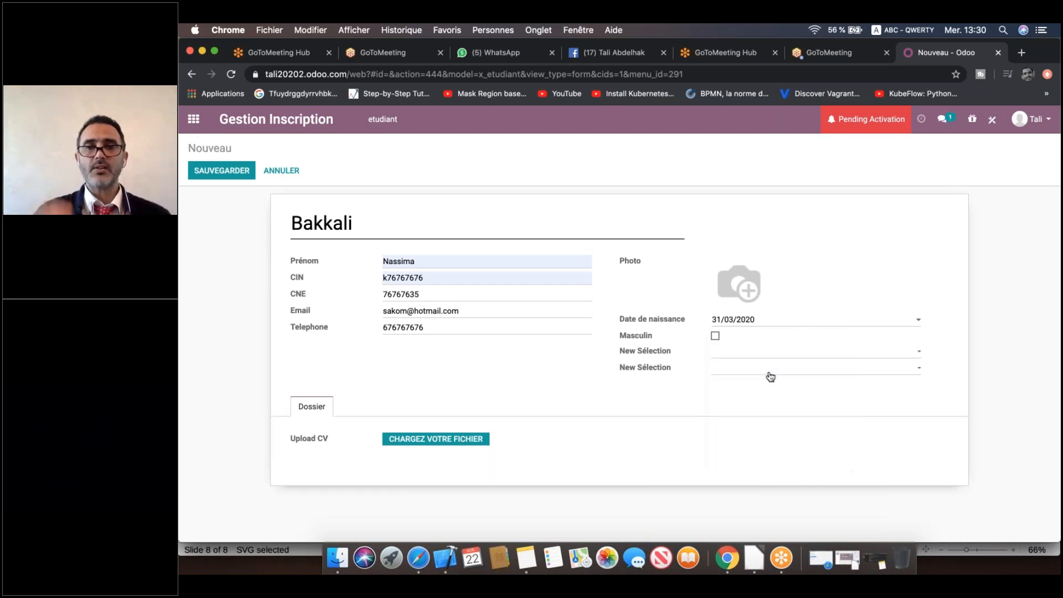
{"action": "left_click", "coordinate": [714, 336]}
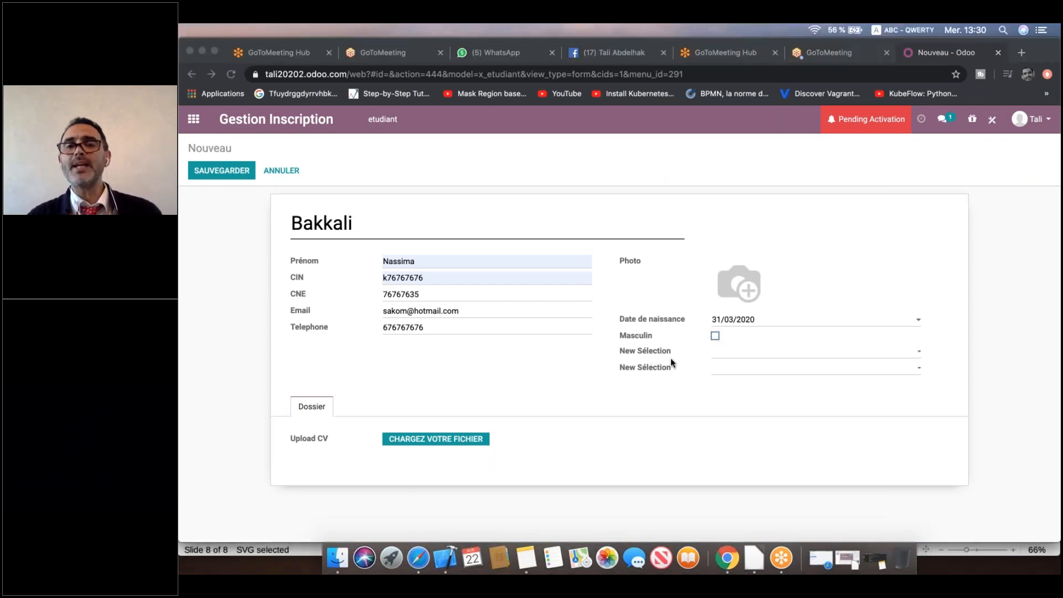
{"action": "left_click", "coordinate": [763, 353]}
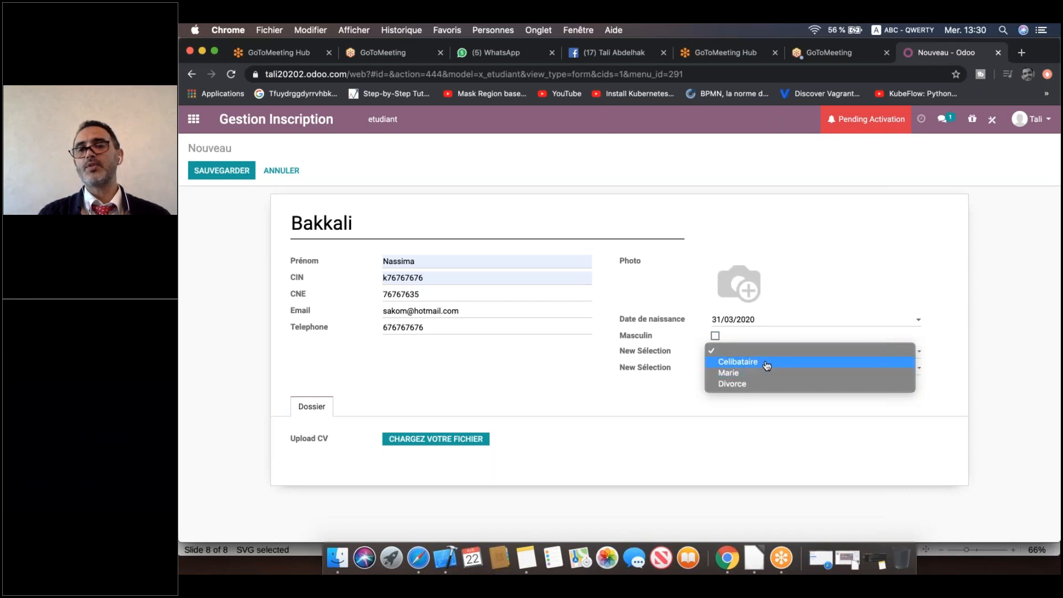
{"action": "left_click", "coordinate": [766, 363]}
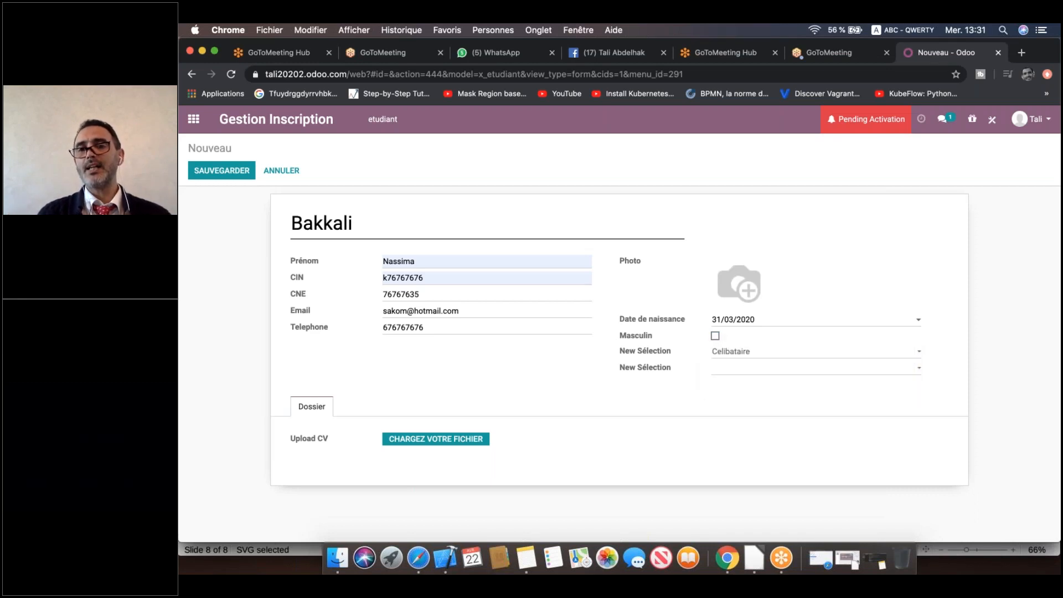
{"action": "left_click", "coordinate": [764, 369]}
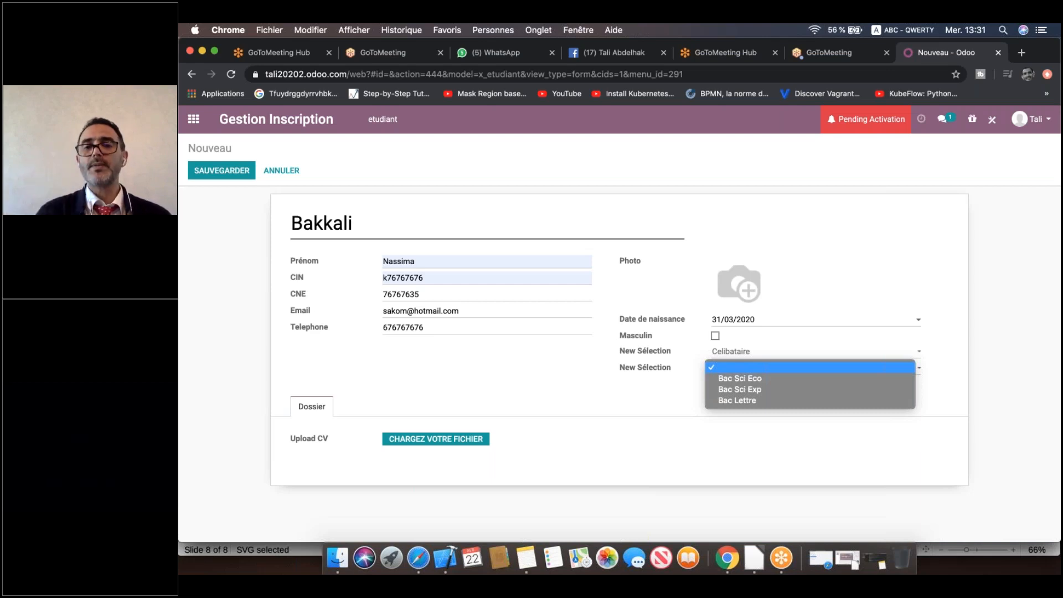
{"action": "left_click", "coordinate": [765, 379]}
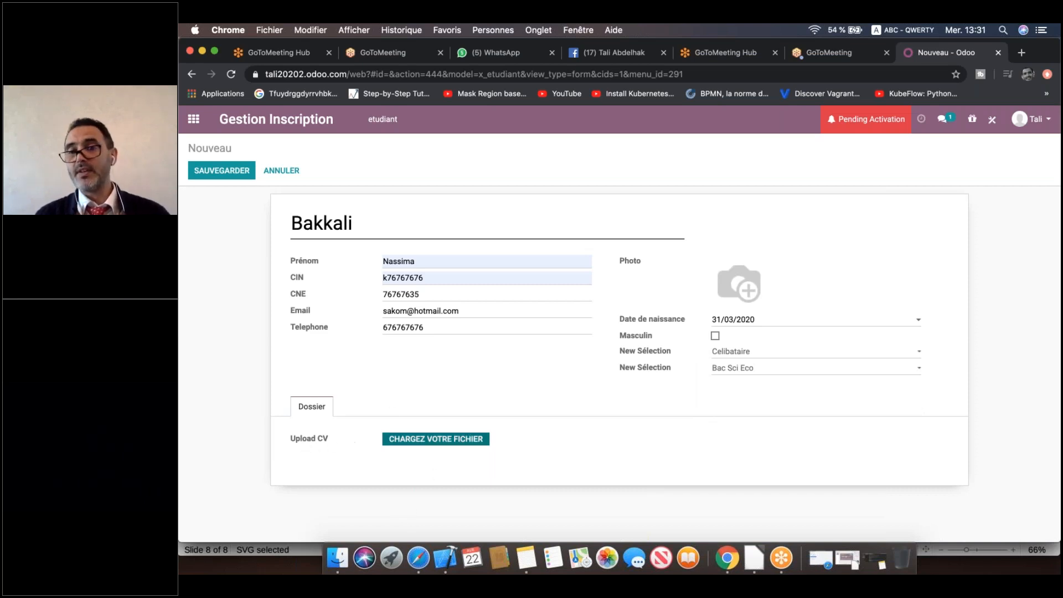
Upload the RIB bank-details PDF from Téléchargements as the CV and save the record.
{"action": "left_click", "coordinate": [452, 443]}
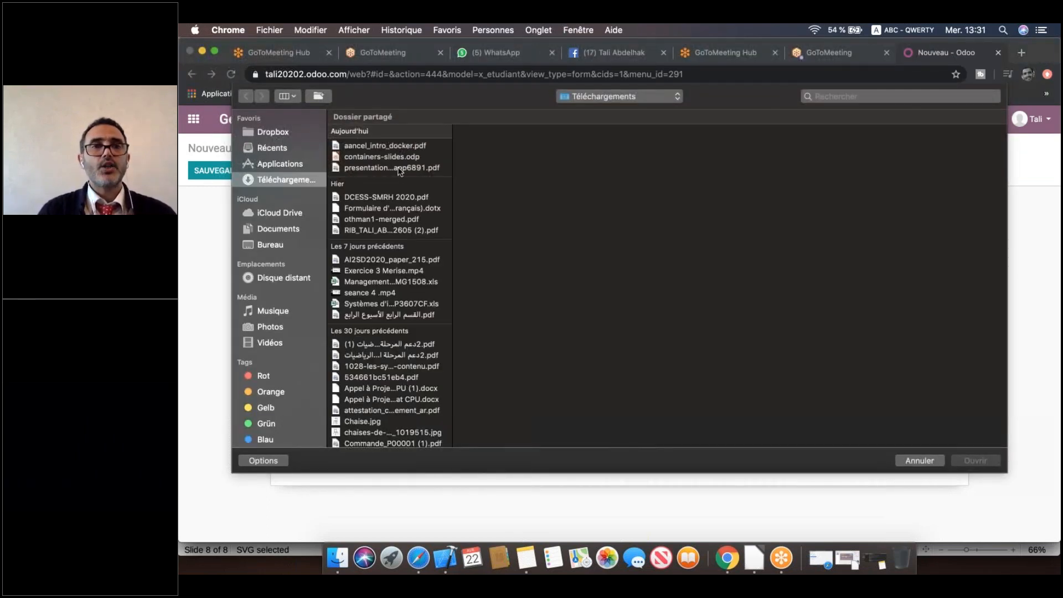
{"action": "left_click", "coordinate": [400, 169]}
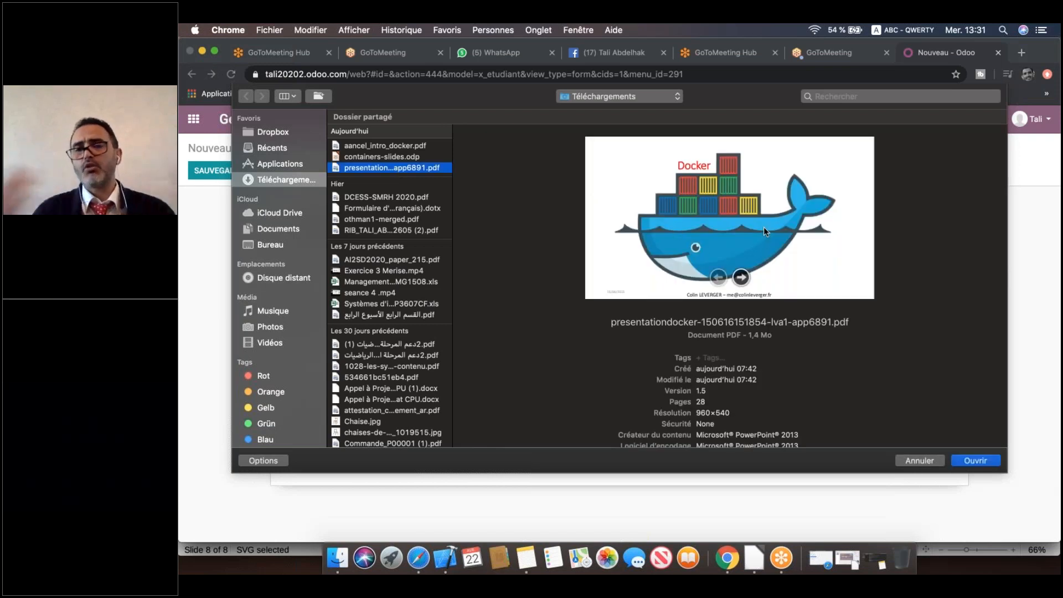
{"action": "left_click", "coordinate": [997, 161]}
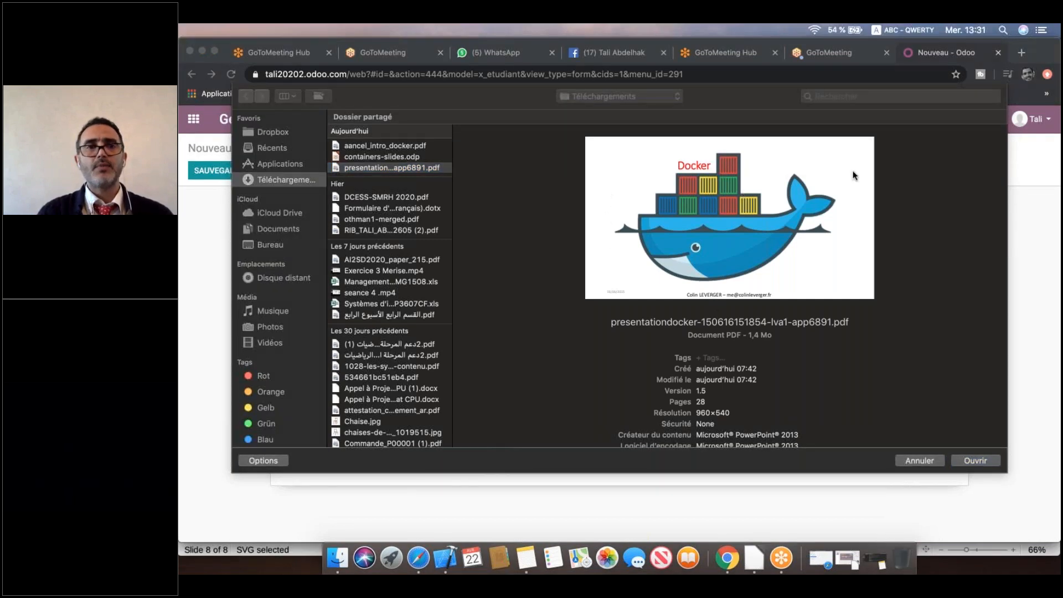
{"action": "left_click", "coordinate": [401, 208]}
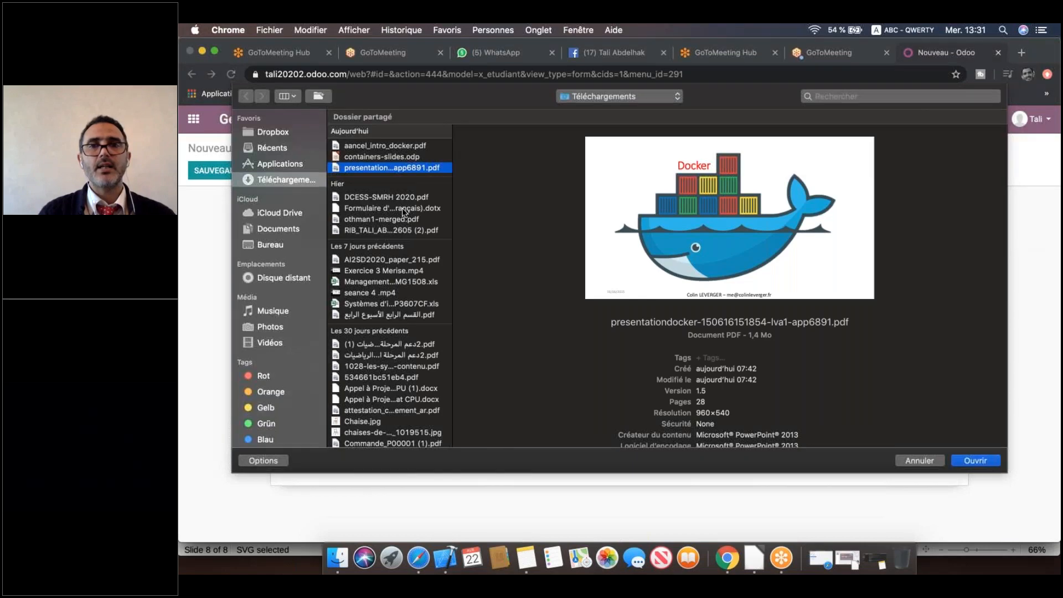
{"action": "left_click", "coordinate": [402, 208]}
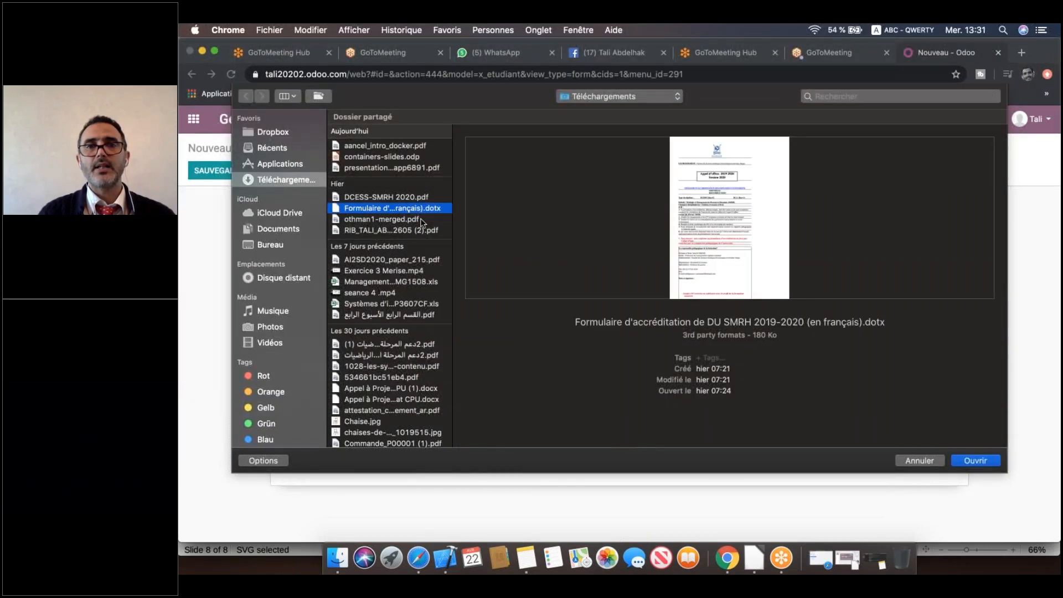
{"action": "left_click", "coordinate": [418, 230]}
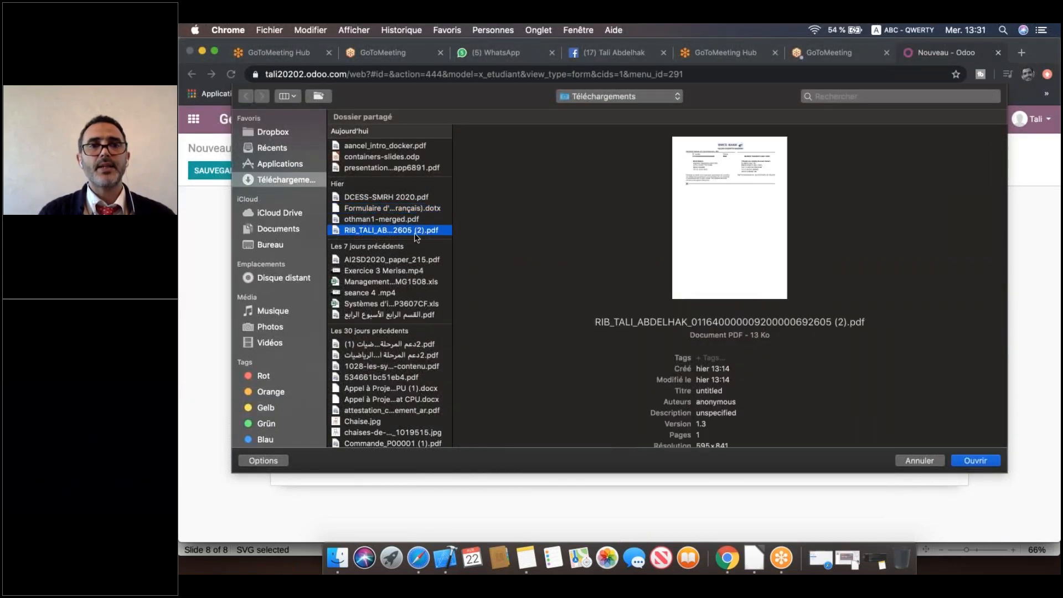
{"action": "left_click", "coordinate": [980, 459]}
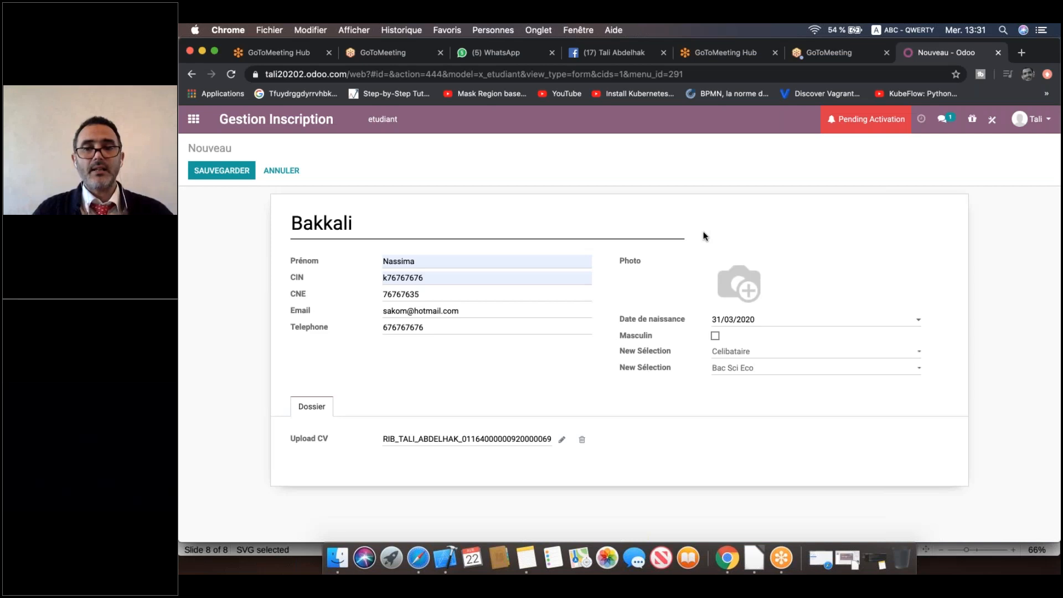
{"action": "left_click", "coordinate": [242, 181]}
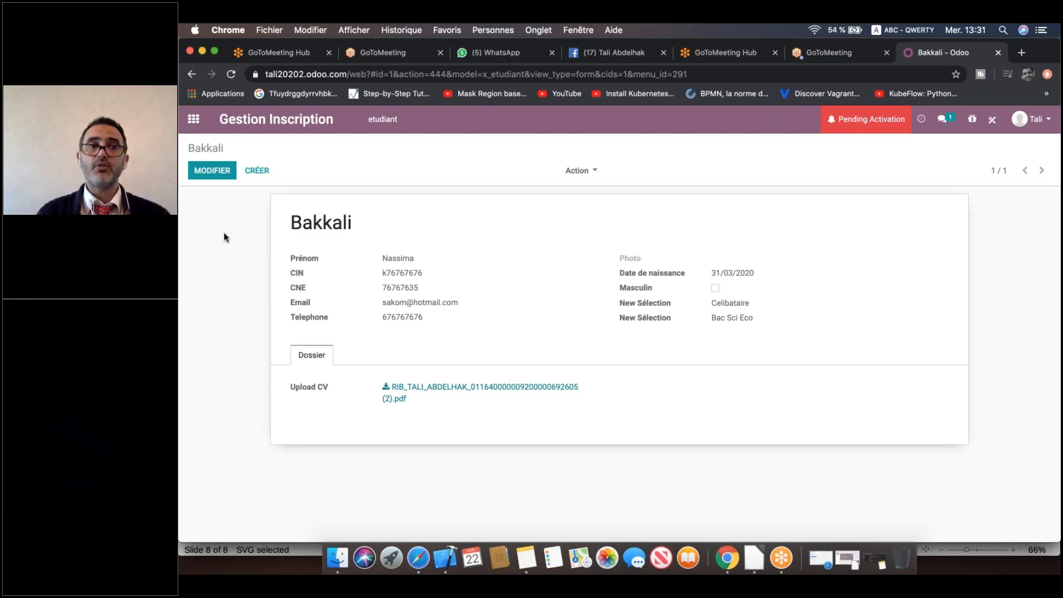
Set the Photo field to coursenligne.jpg from Téléchargements and save the student record.
{"action": "left_click", "coordinate": [216, 173]}
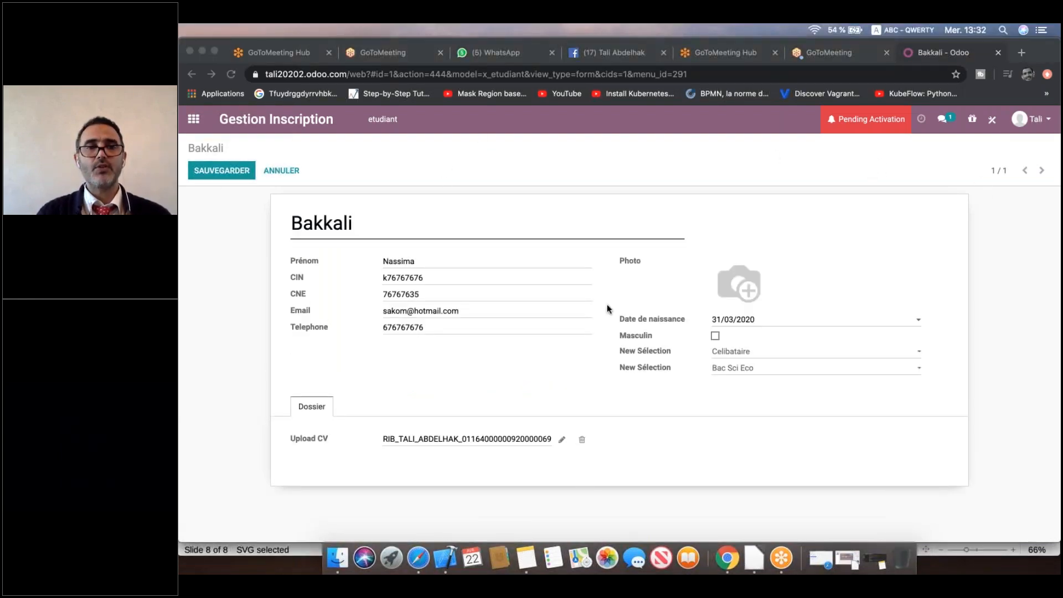
{"action": "mouse_move", "coordinate": [722, 269]}
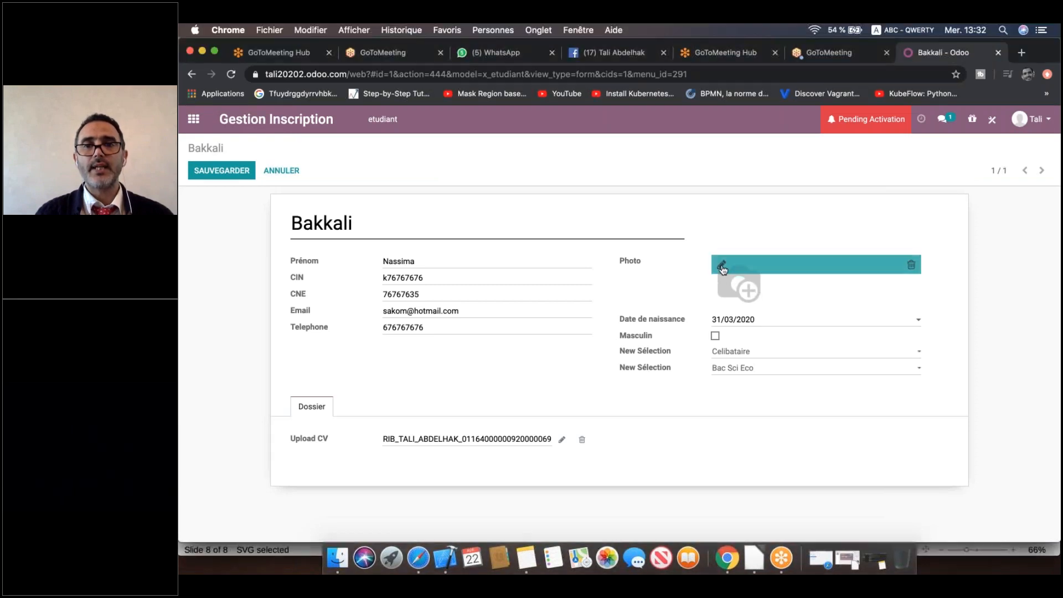
{"action": "left_click", "coordinate": [722, 267]}
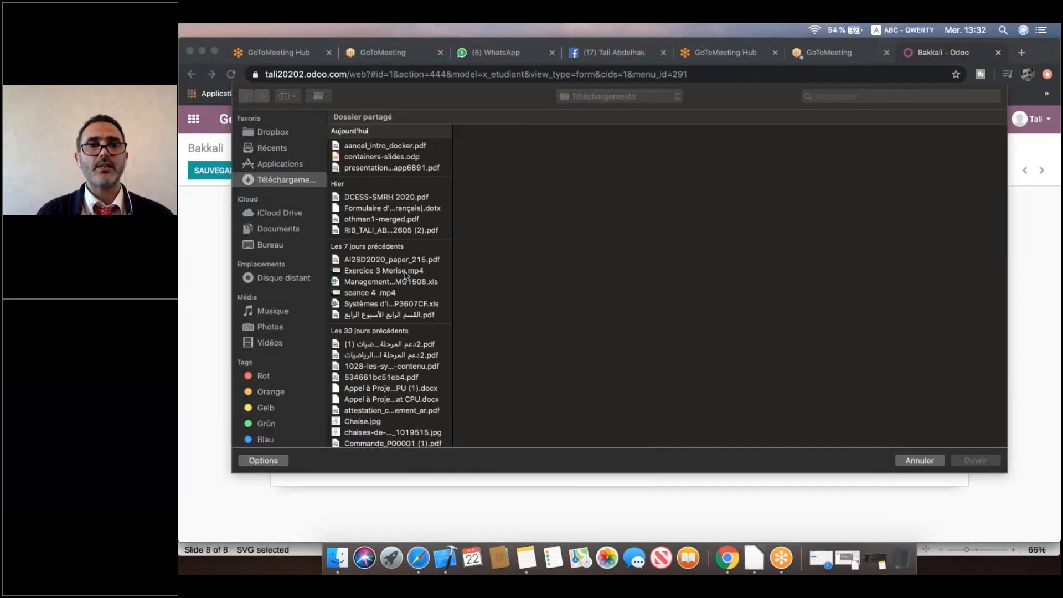
{"action": "scroll", "coordinate": [397, 332], "scroll_direction": "down", "scroll_amount": 10}
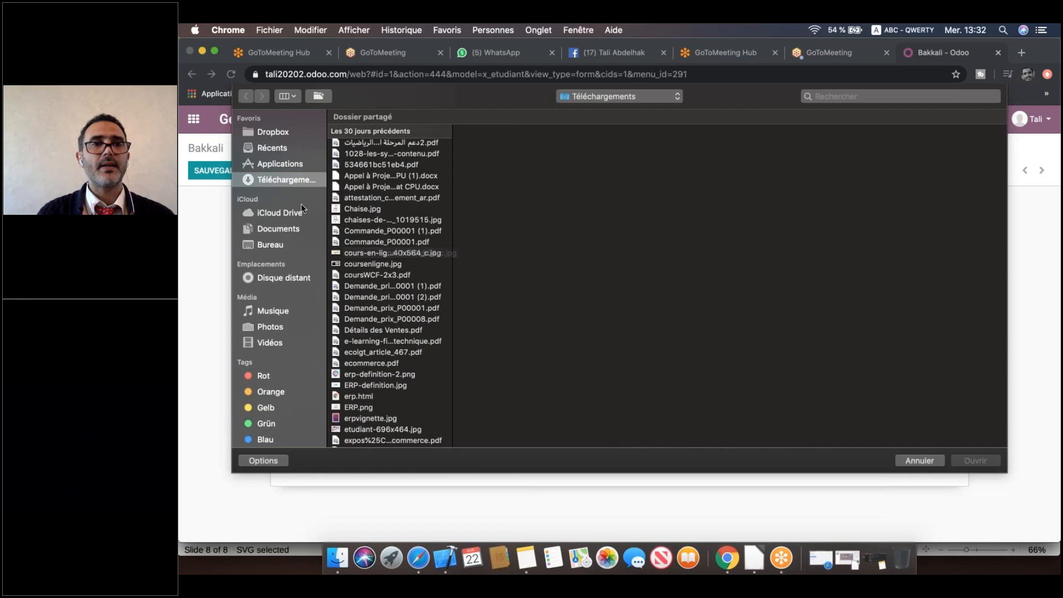
{"action": "left_click", "coordinate": [390, 265]}
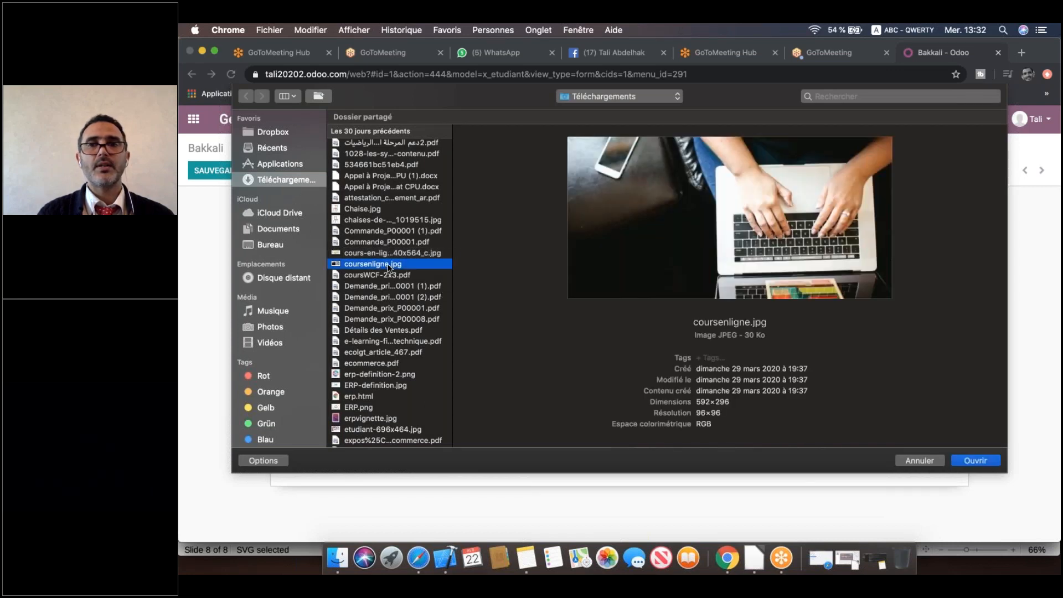
{"action": "left_click", "coordinate": [976, 460]}
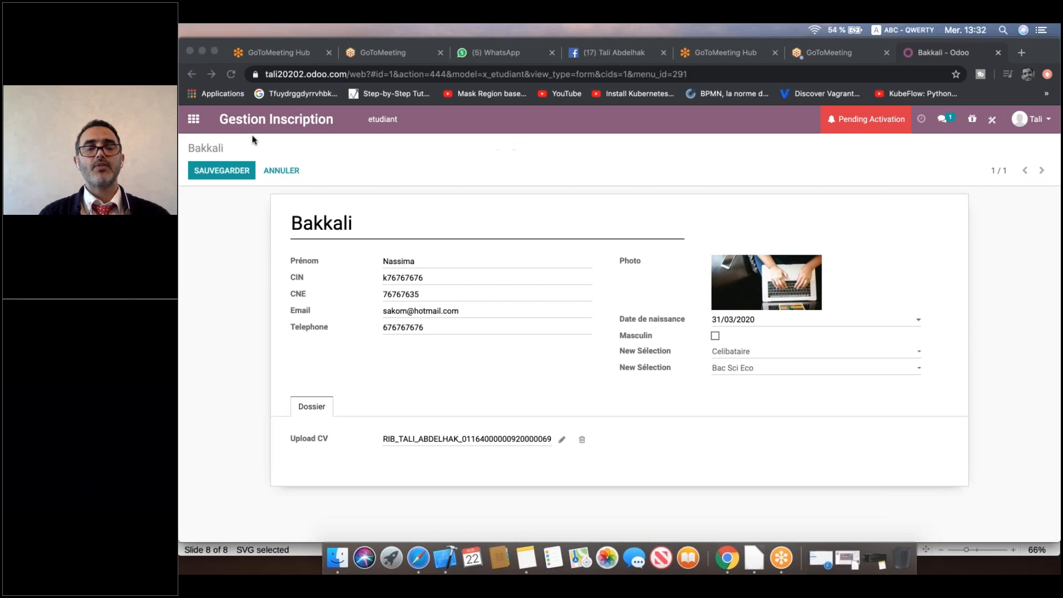
{"action": "left_click", "coordinate": [222, 171]}
{"action": "left_click", "coordinate": [222, 172]}
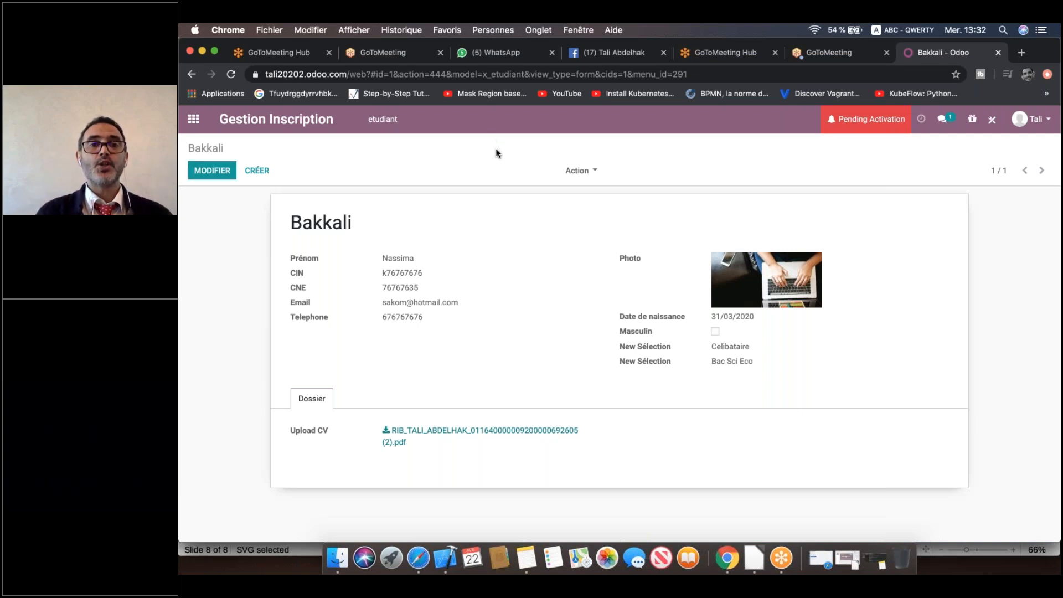
{"action": "left_click", "coordinate": [673, 162]}
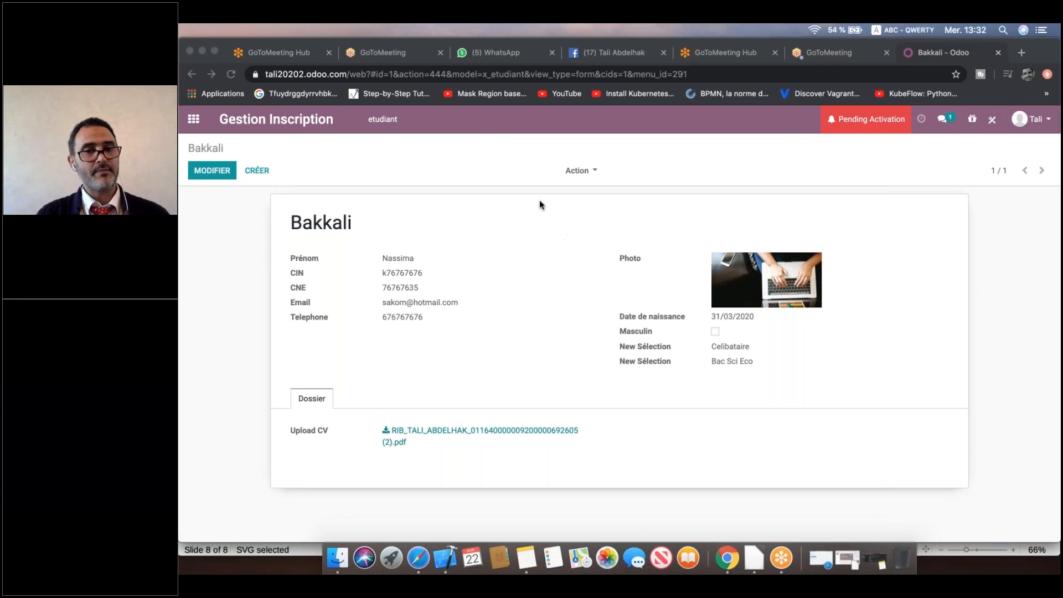
{"action": "left_click", "coordinate": [988, 121]}
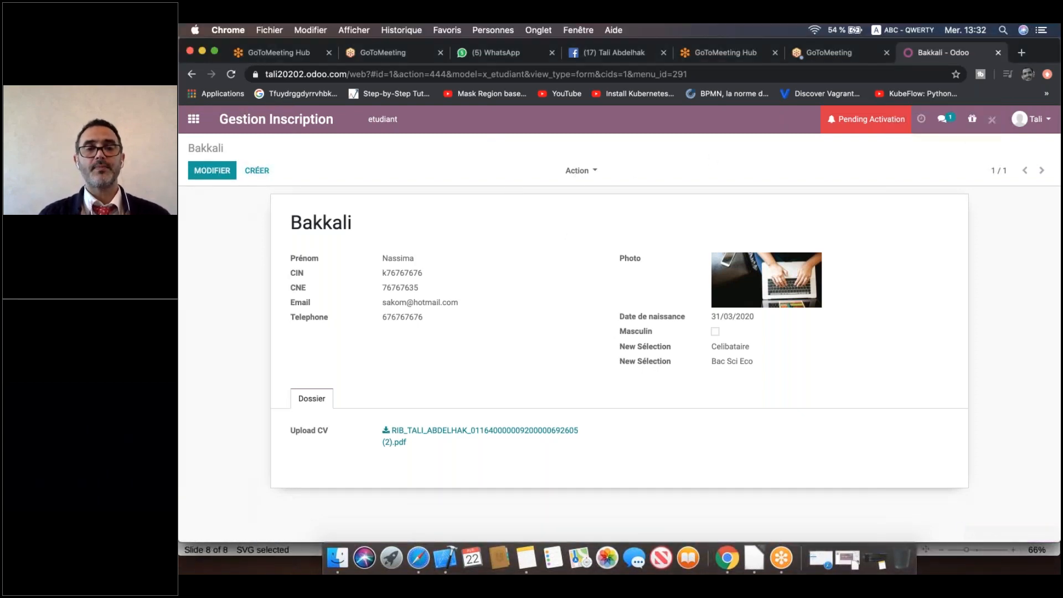
In Studio, change the two selection fields' Libellé to Situation Familiale and Diplome.
{"action": "left_click", "coordinate": [991, 120]}
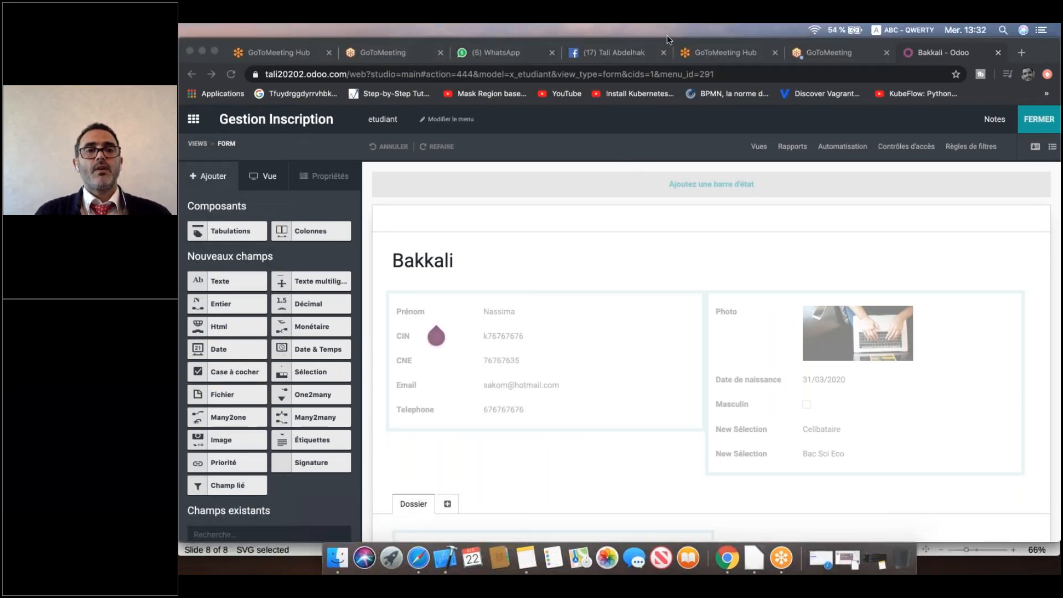
{"action": "left_click", "coordinate": [750, 433]}
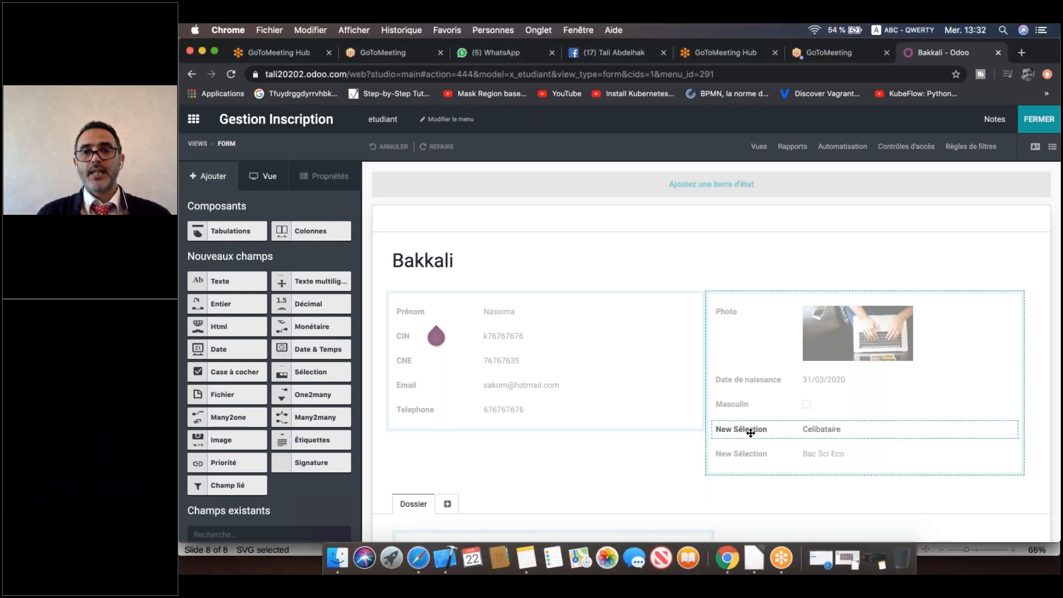
{"action": "left_click", "coordinate": [750, 432]}
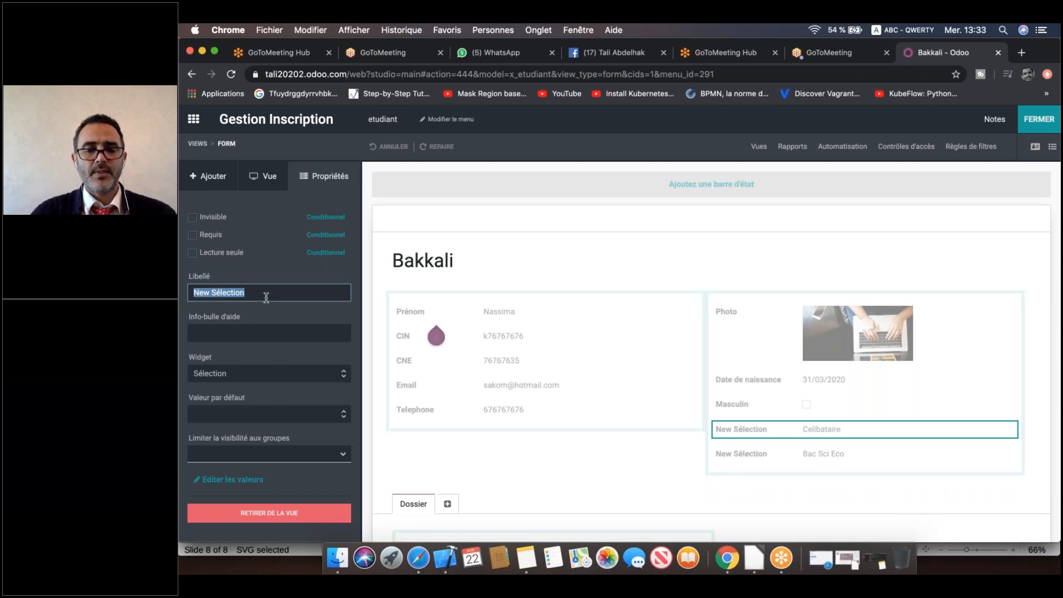
{"action": "type", "text": "Situation Familiale"}
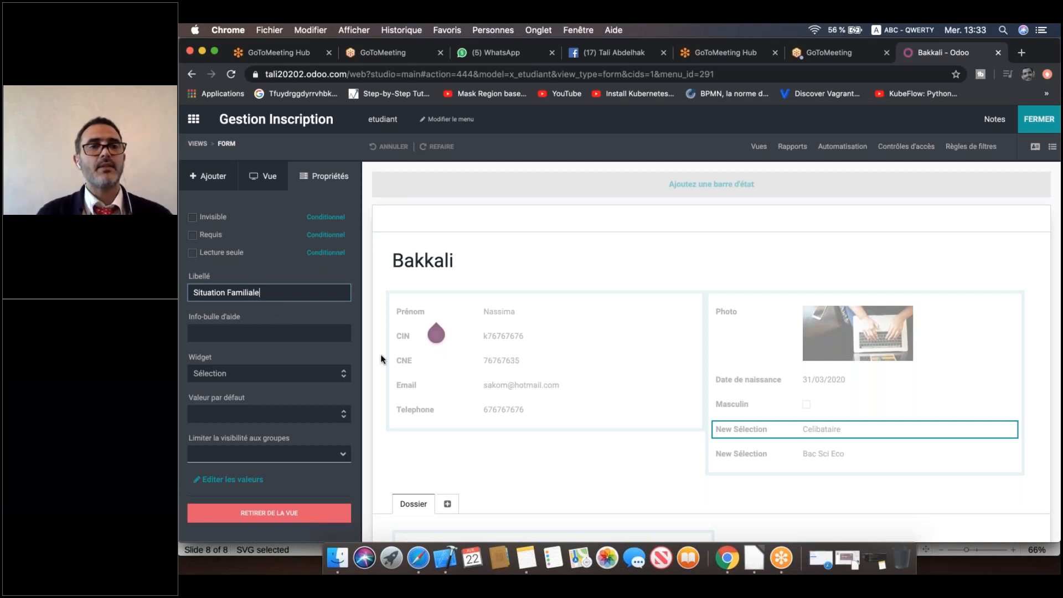
{"action": "left_click", "coordinate": [748, 453]}
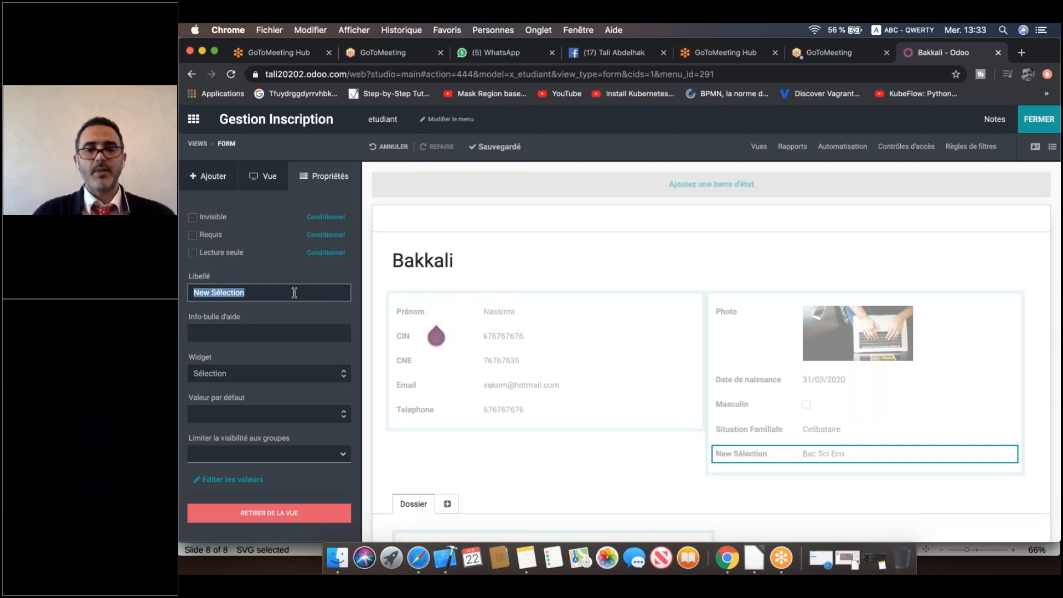
{"action": "type", "text": "Diplome"}
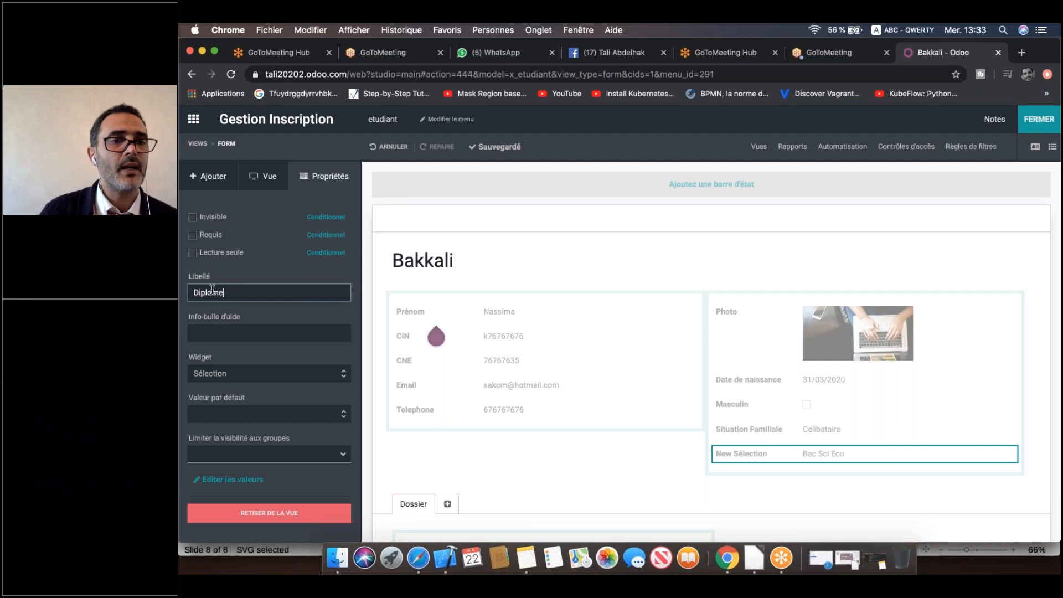
{"action": "left_click", "coordinate": [602, 454]}
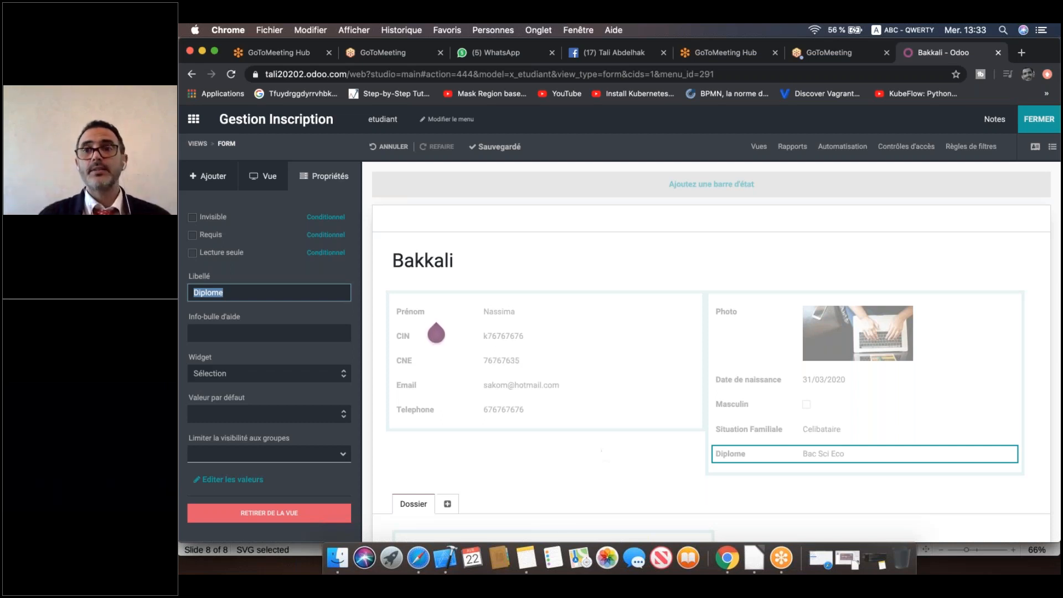
Close Studio and view the saved student record with the new field labels.
{"action": "left_click", "coordinate": [1039, 119]}
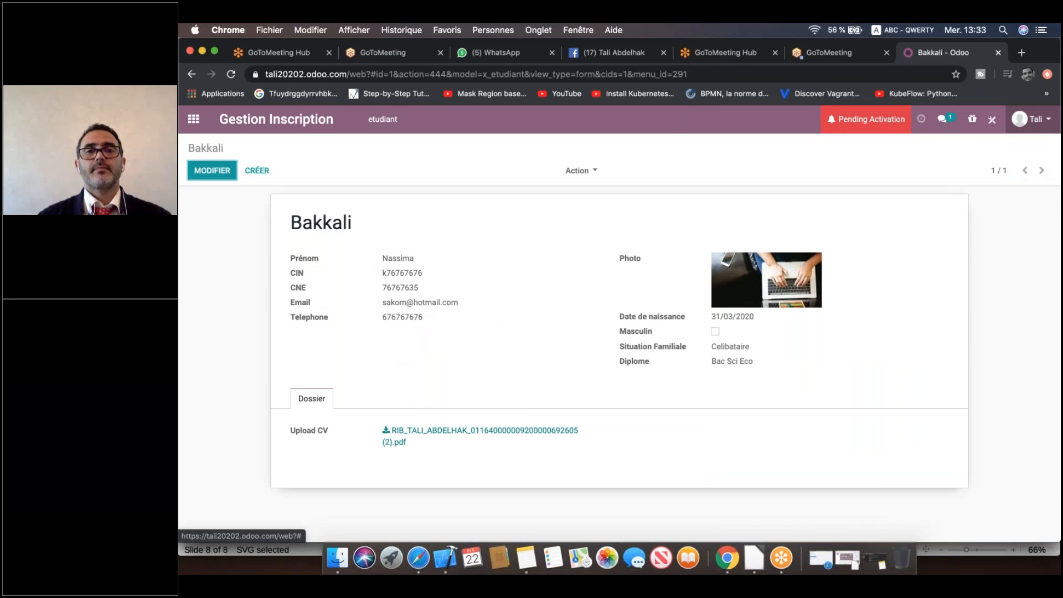
{"action": "left_click", "coordinate": [859, 139]}
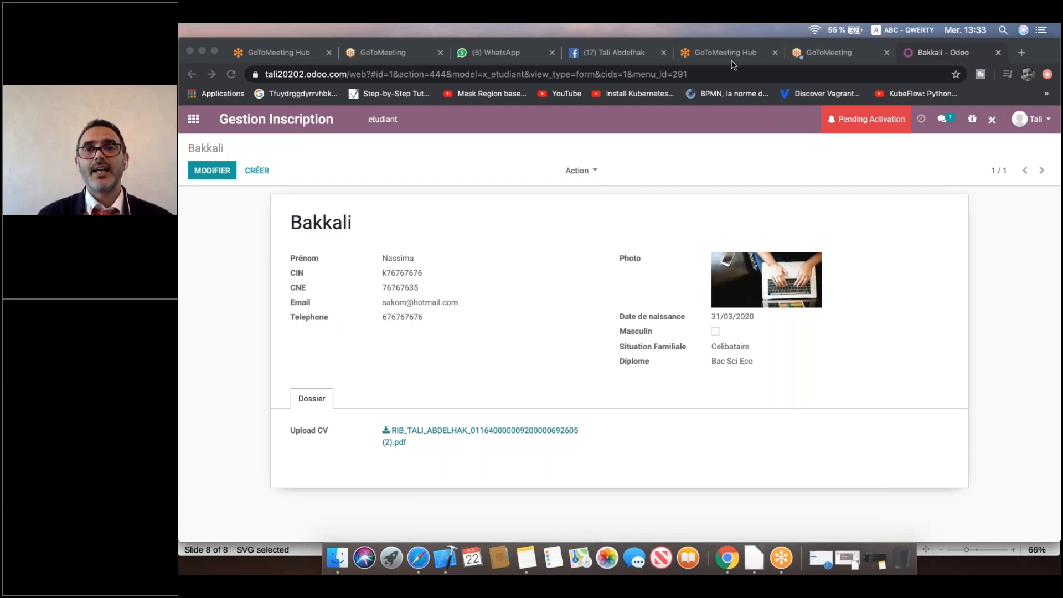
{"action": "mouse_move", "coordinate": [222, 114]}
{"action": "left_mouse_down"}
{"action": "mouse_move", "coordinate": [346, 111]}
{"action": "mouse_move", "coordinate": [321, 95]}
{"action": "mouse_move", "coordinate": [227, 103]}
{"action": "left_mouse_up"}
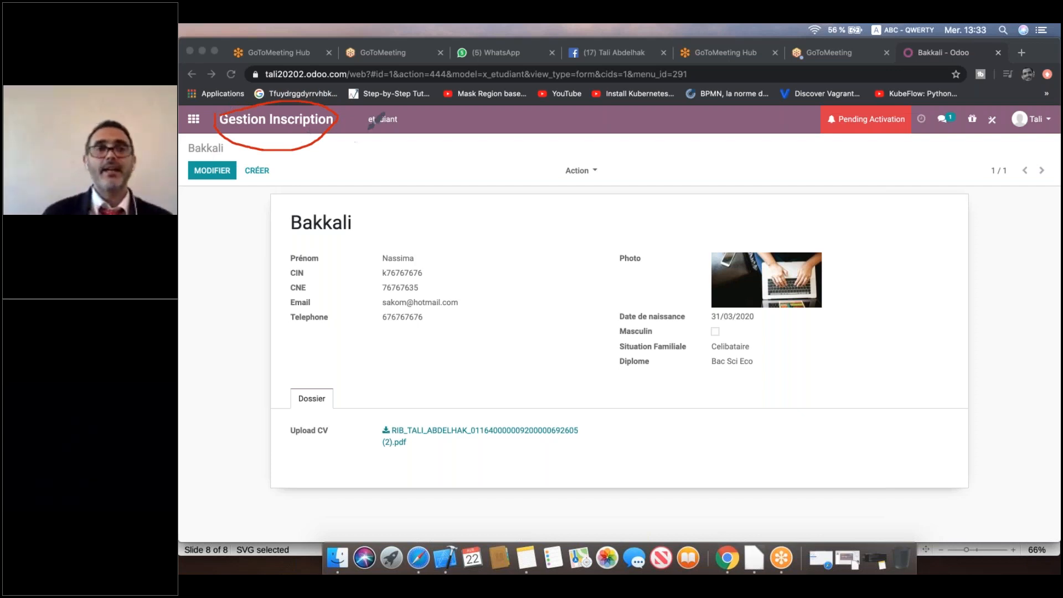
{"action": "mouse_move", "coordinate": [359, 110]}
{"action": "left_mouse_down"}
{"action": "mouse_move", "coordinate": [368, 135]}
{"action": "mouse_move", "coordinate": [409, 111]}
{"action": "left_mouse_up"}
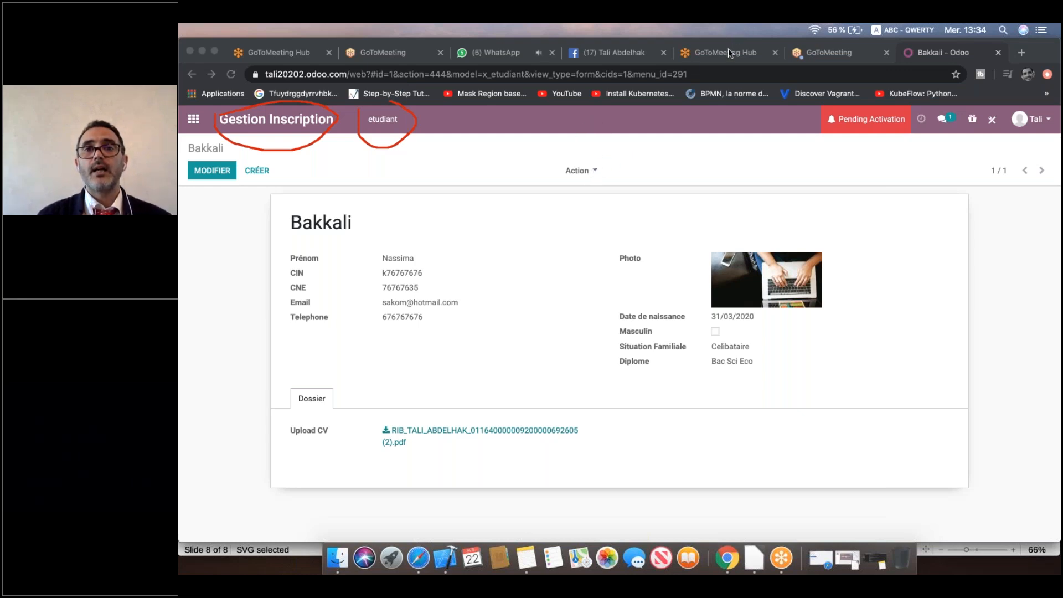
Open the etudiant list view in Studio and scroll the existing fields.
{"action": "left_click", "coordinate": [374, 122]}
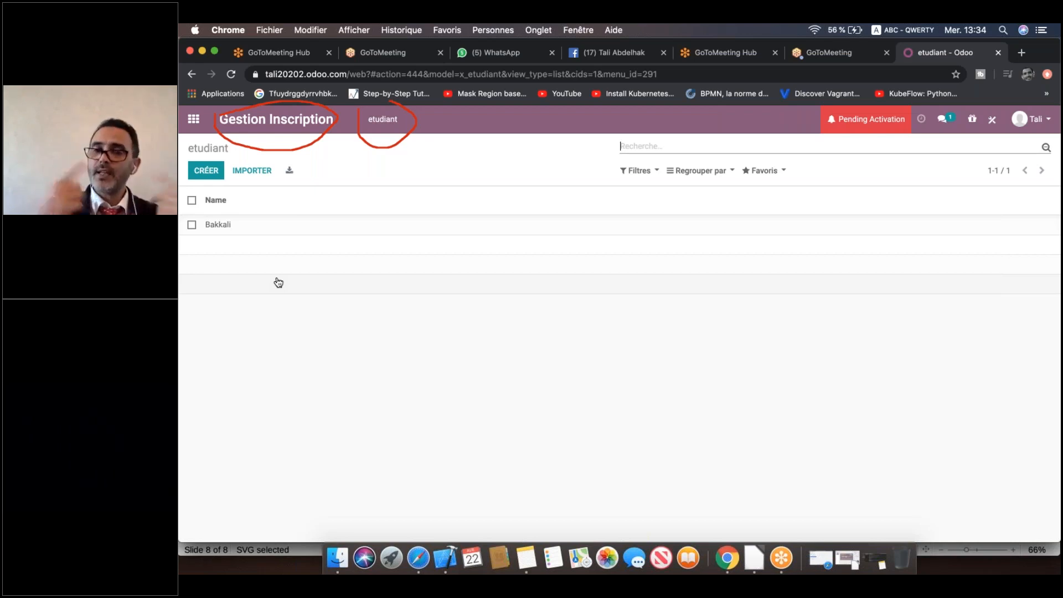
{"action": "left_click", "coordinate": [992, 120]}
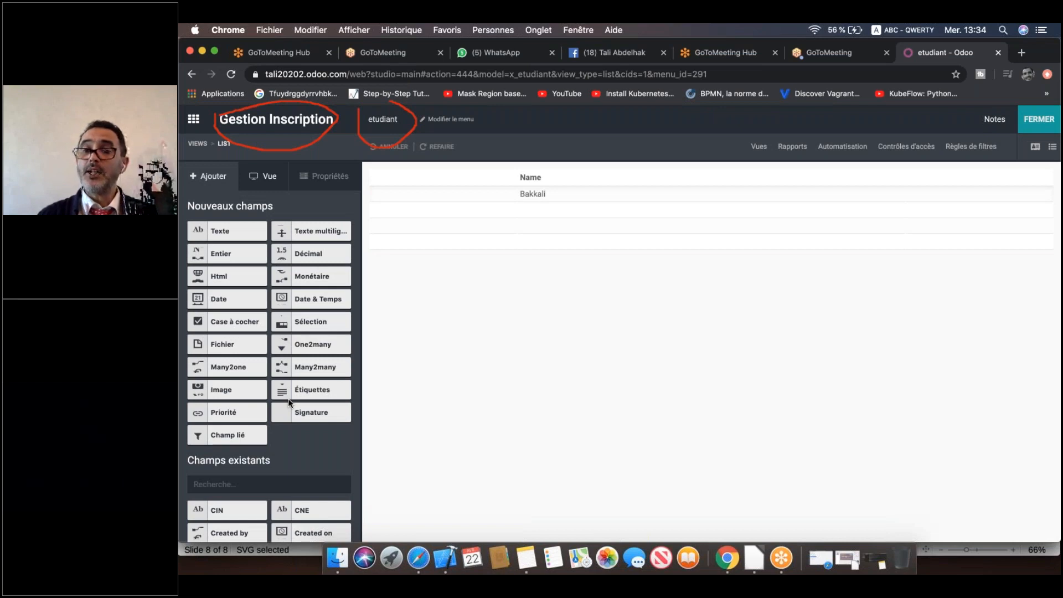
{"action": "scroll", "coordinate": [288, 397], "scroll_direction": "down", "scroll_amount": 5}
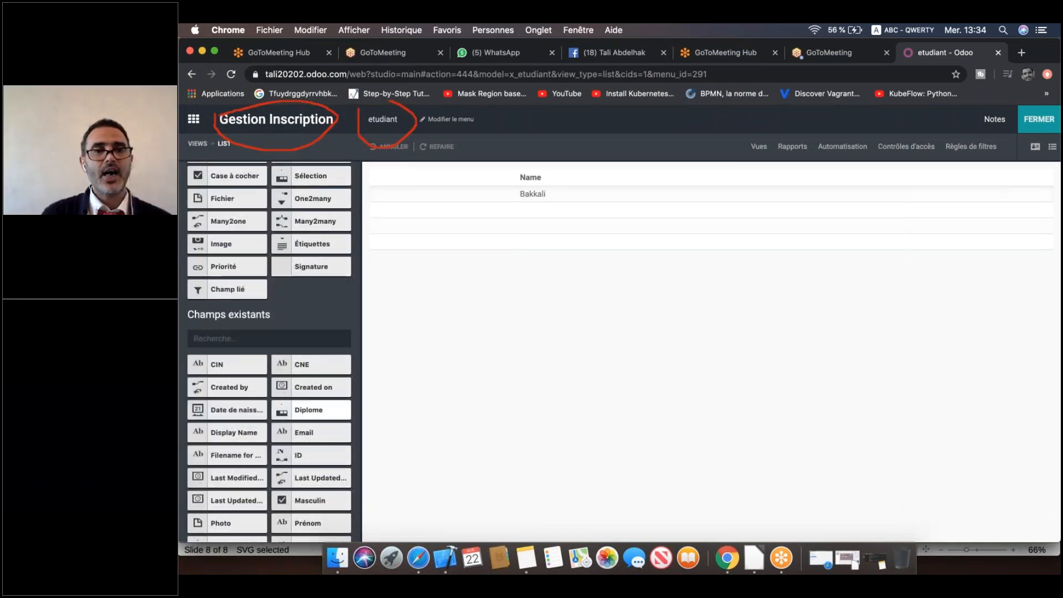
{"action": "scroll", "coordinate": [233, 448], "scroll_direction": "down", "scroll_amount": 1}
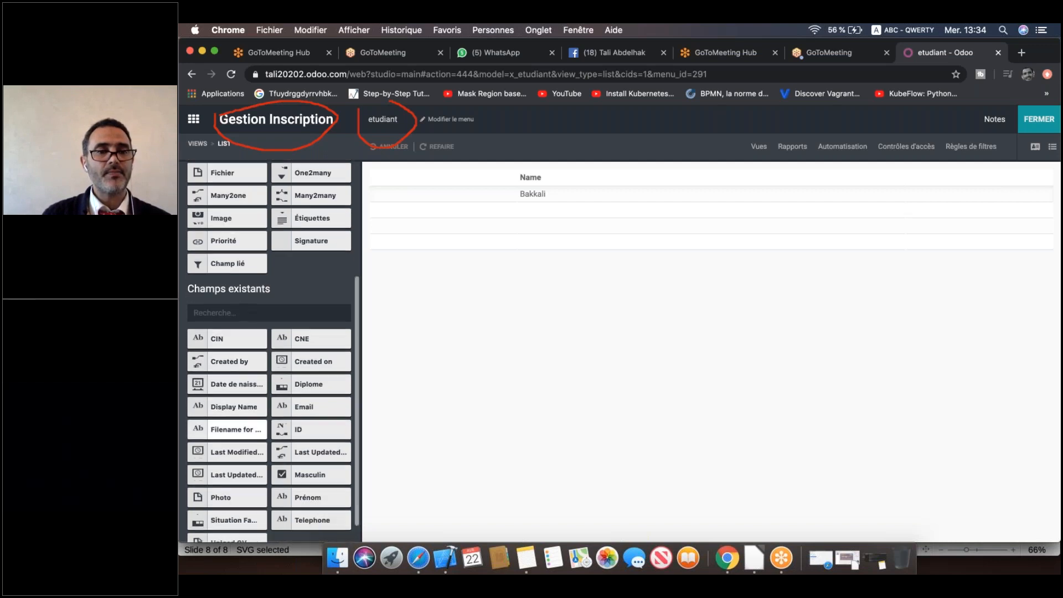
{"action": "scroll", "coordinate": [280, 493], "scroll_direction": "down", "scroll_amount": 1}
Add Prénom, CIN and Email columns to the list header and close Studio.
{"action": "left_click_drag", "start_coordinate": [433, 349], "coordinate": [986, 179]}
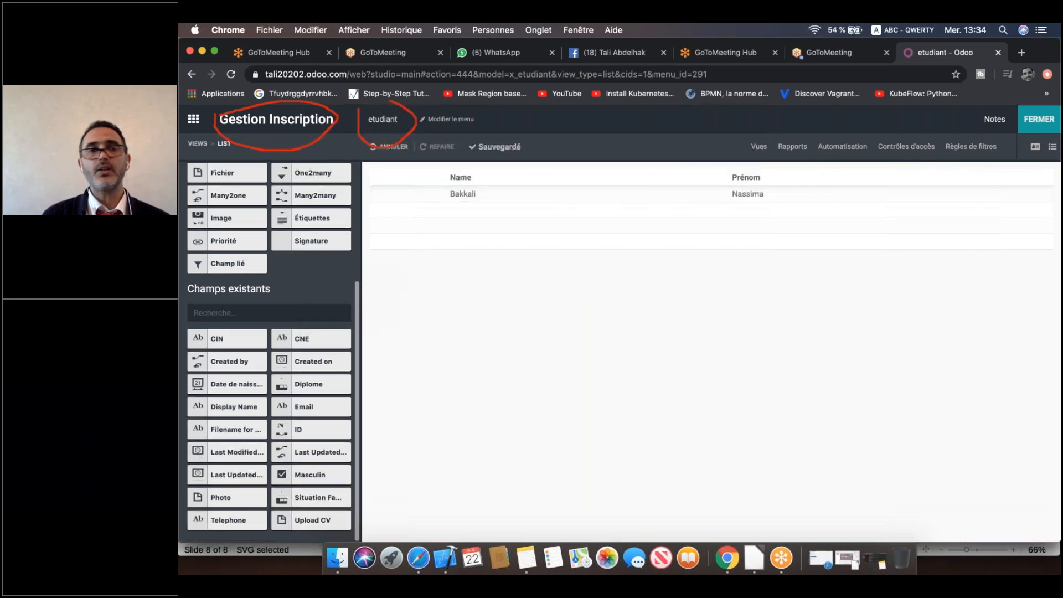
{"action": "left_click_drag", "start_coordinate": [193, 339], "coordinate": [1006, 192]}
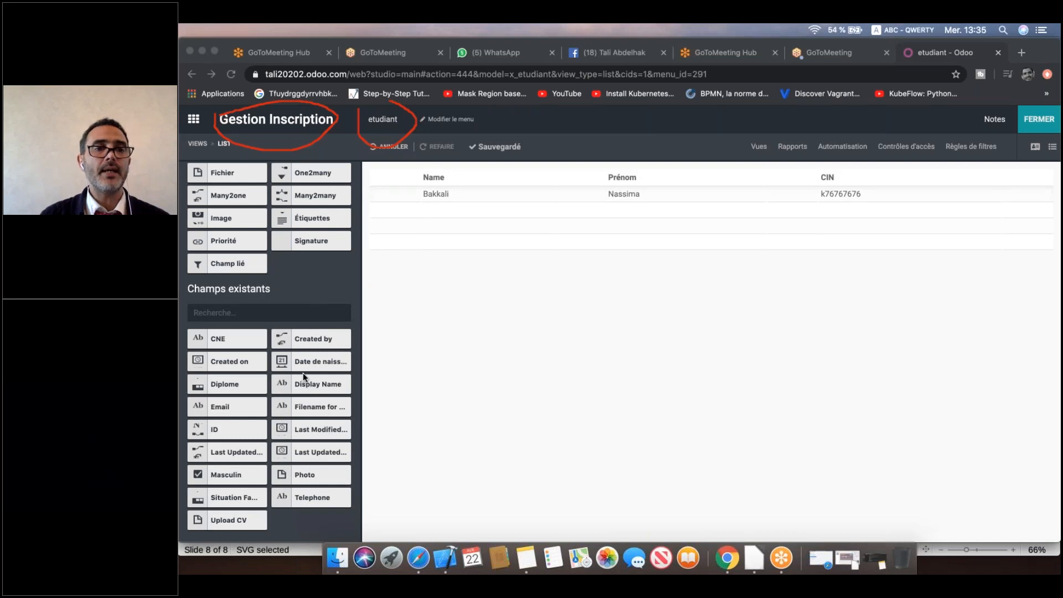
{"action": "right_click", "coordinate": [216, 409]}
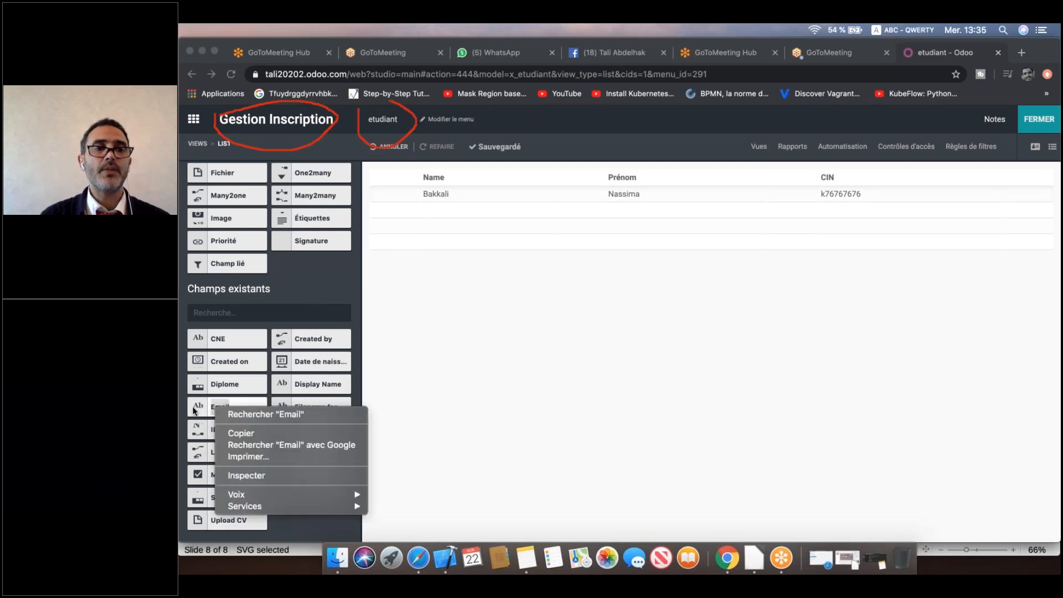
{"action": "left_click", "coordinate": [192, 410]}
{"action": "left_click", "coordinate": [194, 409]}
{"action": "left_click_drag", "start_coordinate": [196, 409], "coordinate": [977, 180]}
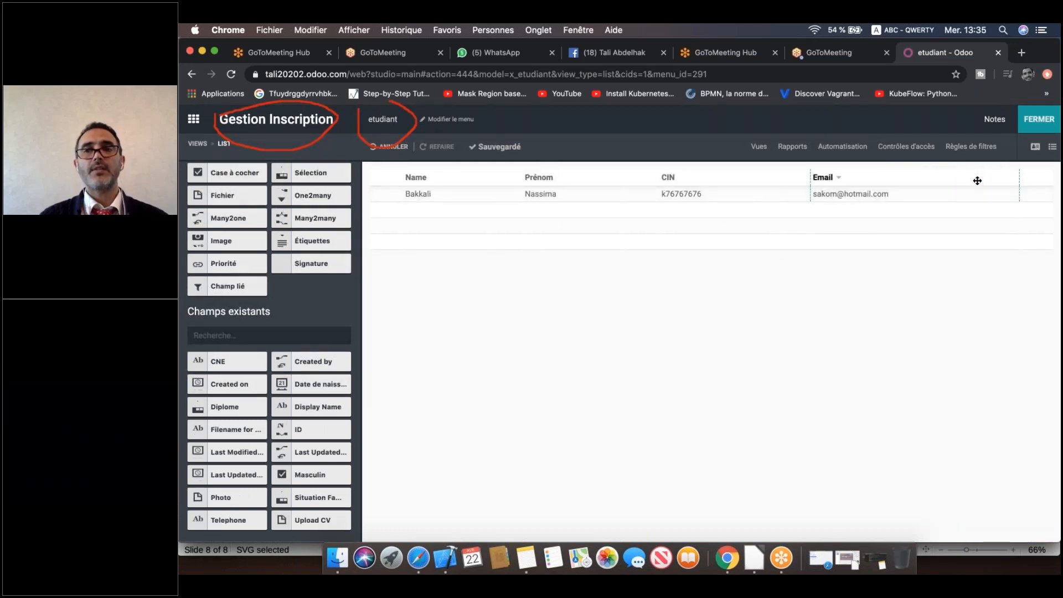
{"action": "left_click", "coordinate": [1039, 119]}
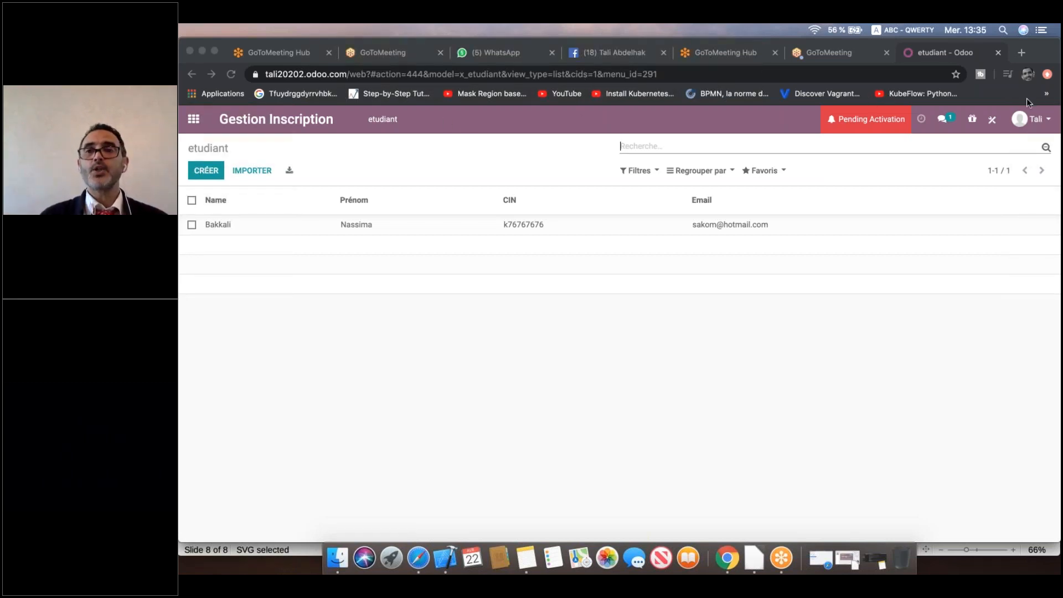
Reopen Studio and bring up the Modifier le menu editor.
{"action": "left_click", "coordinate": [992, 117]}
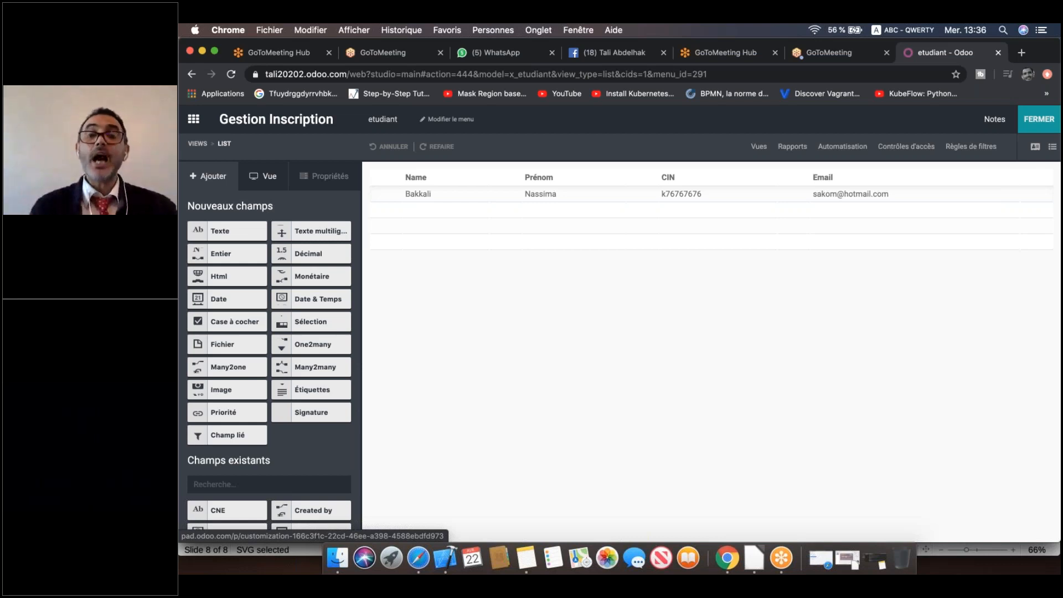
{"action": "left_click", "coordinate": [451, 119]}
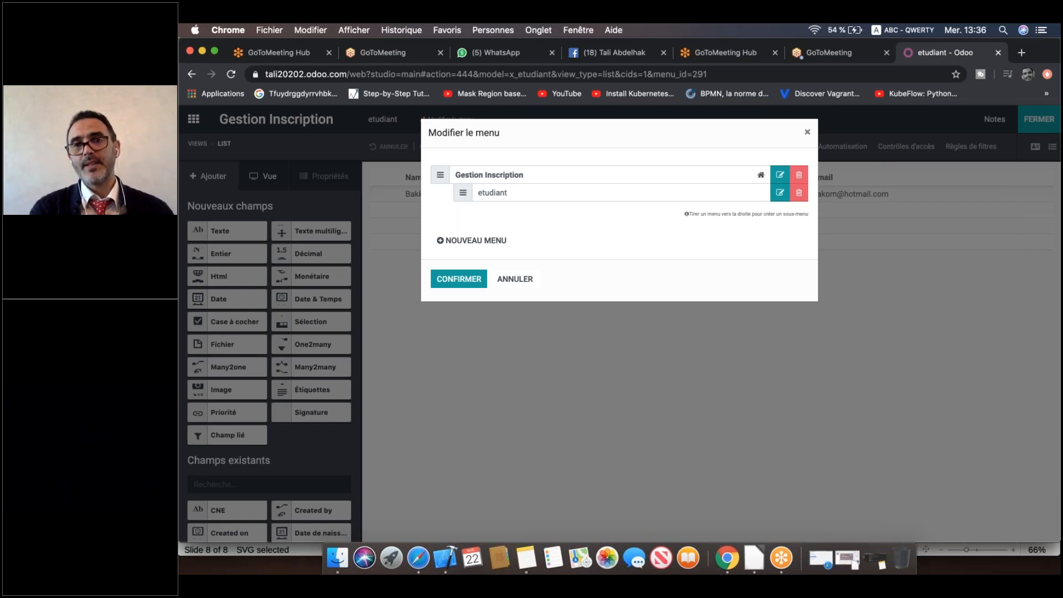
Rename the etudiant menu entry to Etudiant and save it.
{"action": "left_click", "coordinate": [922, 165]}
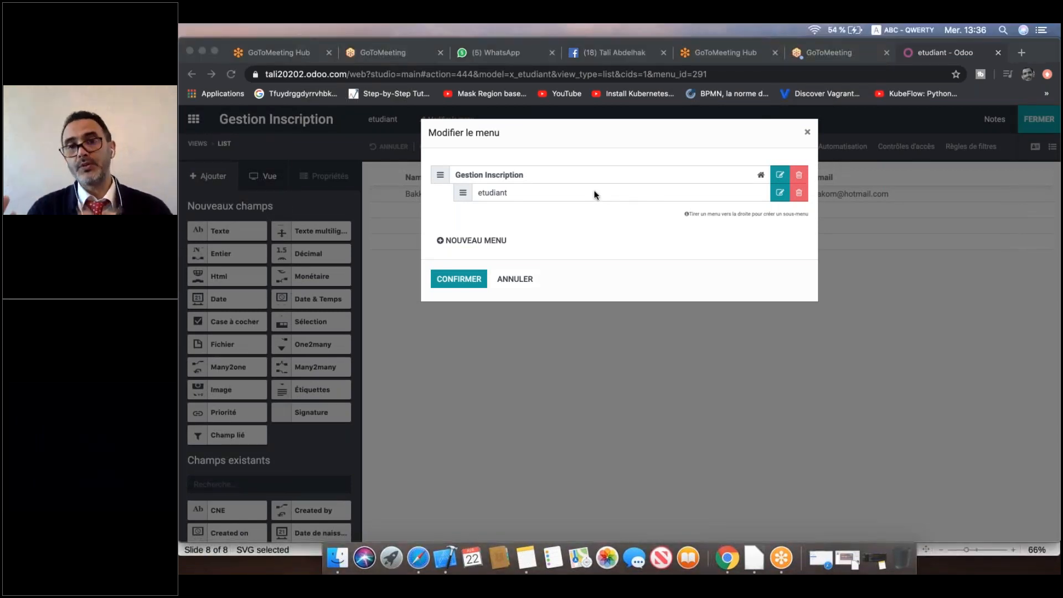
{"action": "left_click", "coordinate": [782, 194]}
{"action": "left_click", "coordinate": [782, 194]}
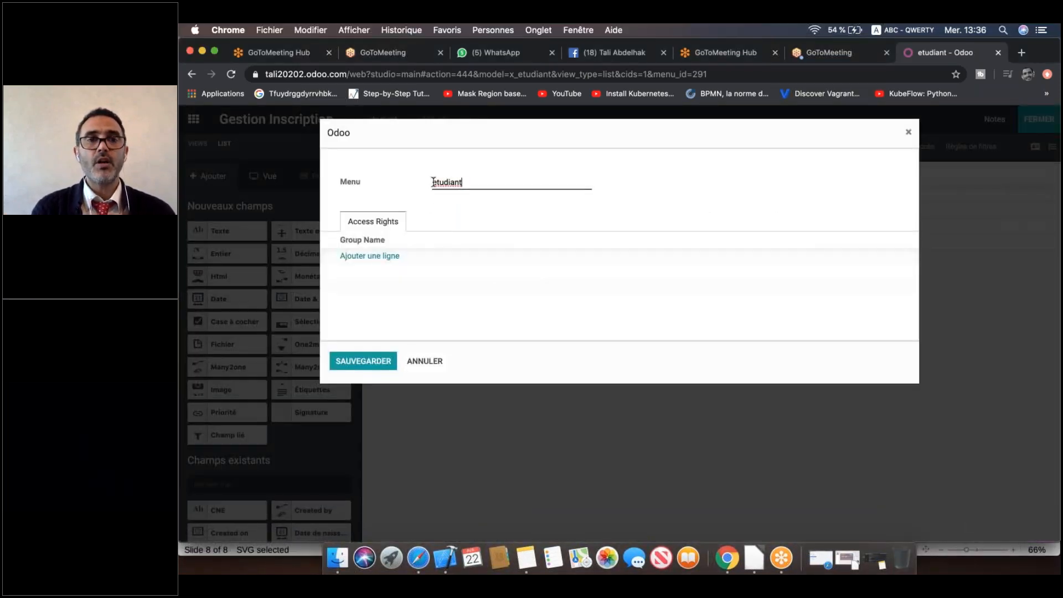
{"action": "key", "text": "Delete"}
{"action": "type", "text": "E"}
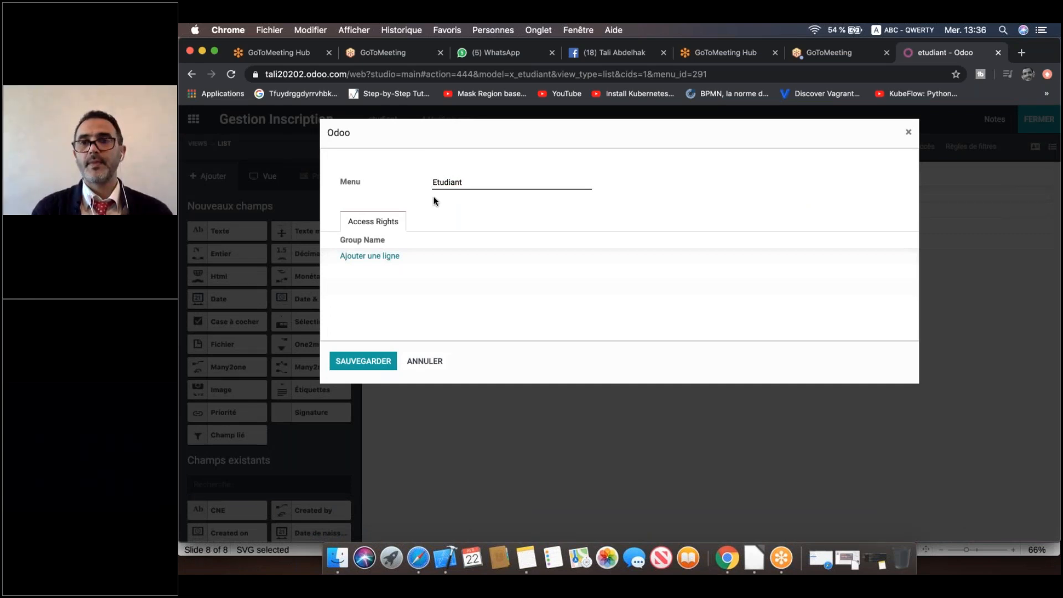
{"action": "left_click", "coordinate": [366, 361]}
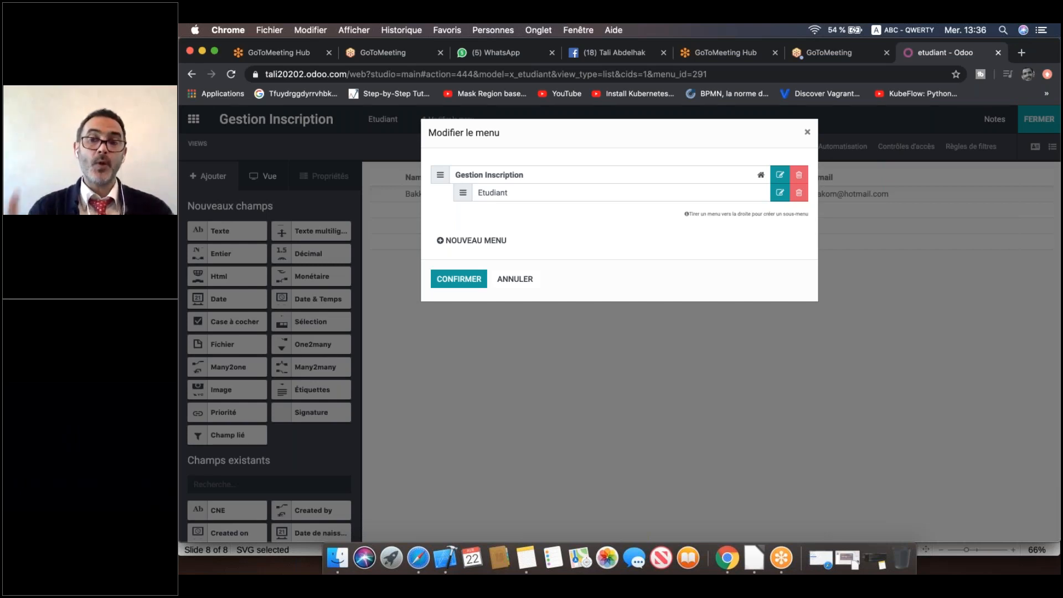
Create a menu entry named Niveau backed by a newly created 'niveau' model.
{"action": "left_click", "coordinate": [473, 239]}
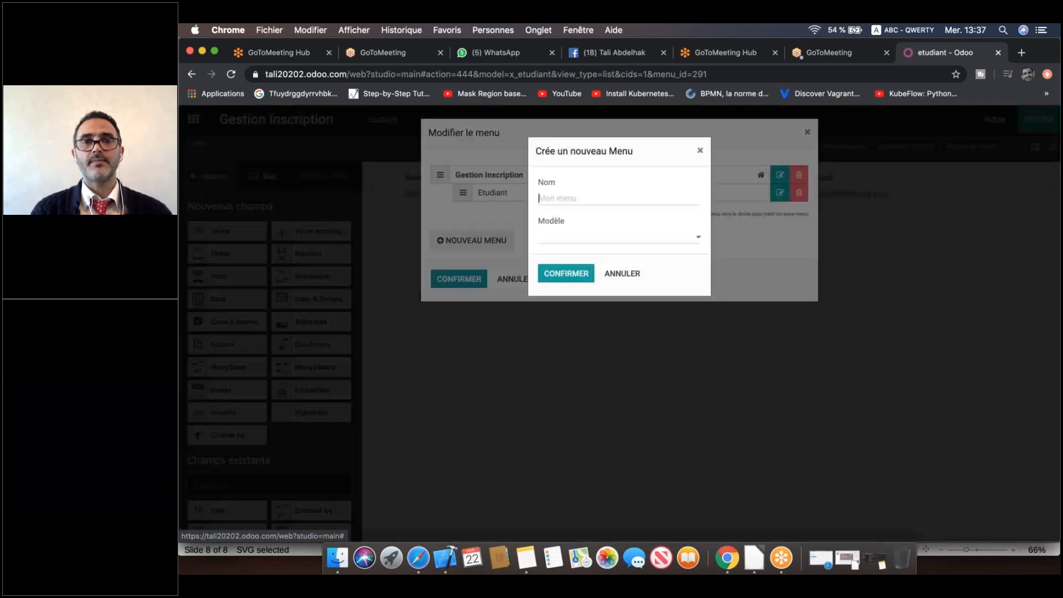
{"action": "left_click", "coordinate": [595, 198]}
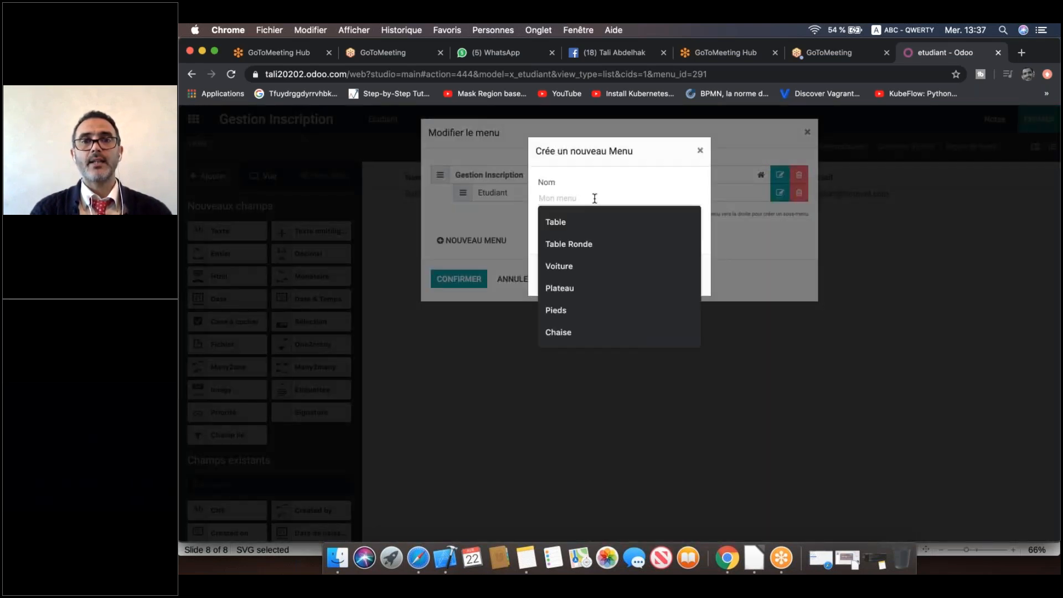
{"action": "type", "text": "Niveau"}
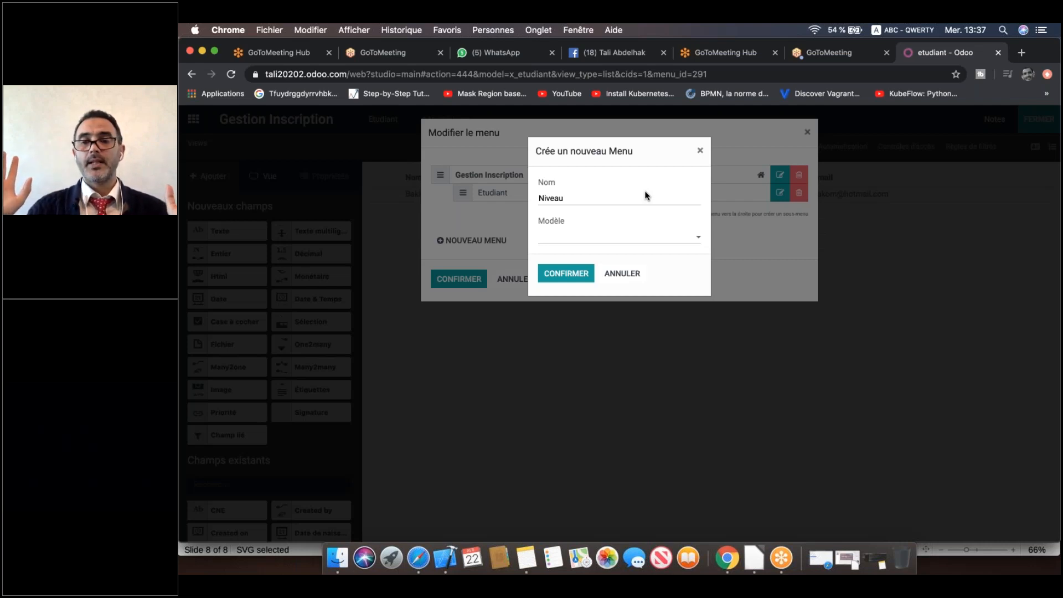
{"action": "left_click", "coordinate": [539, 236]}
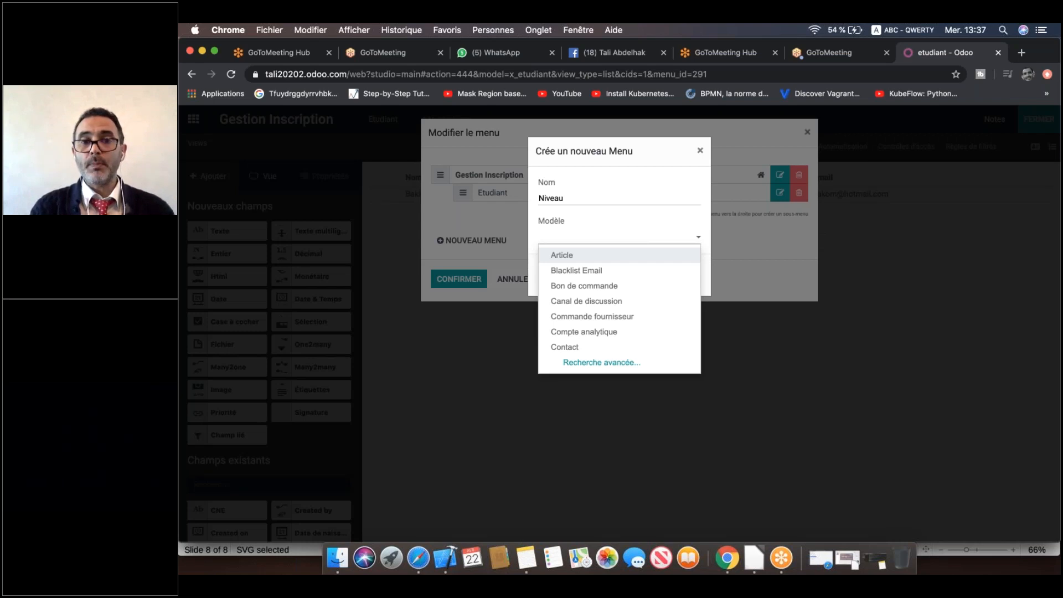
{"action": "key", "text": "Escape"}
{"action": "type", "text": "niveau"}
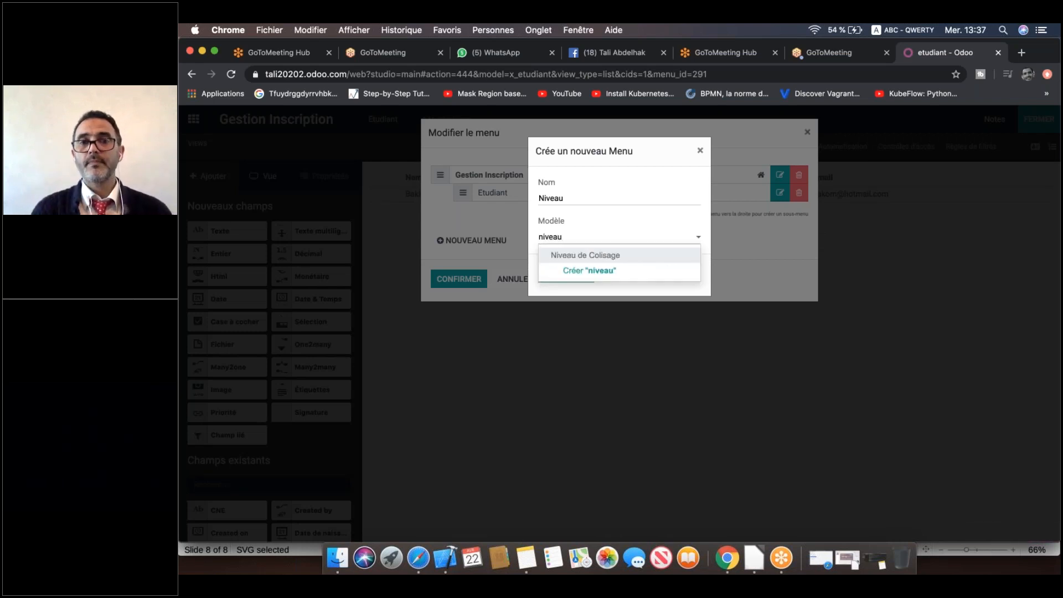
{"action": "left_click", "coordinate": [625, 271]}
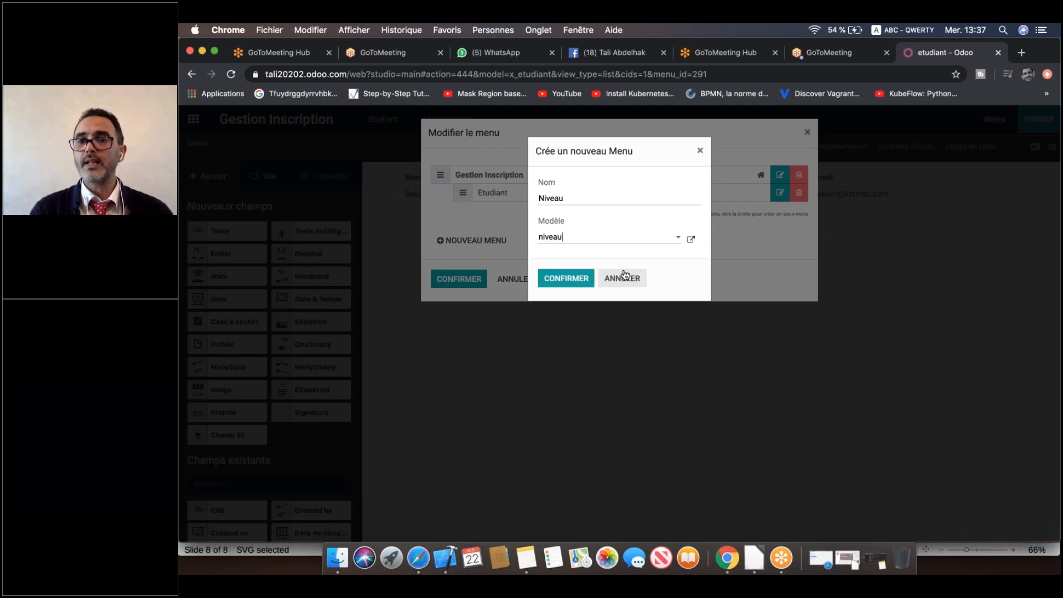
{"action": "left_click", "coordinate": [571, 281]}
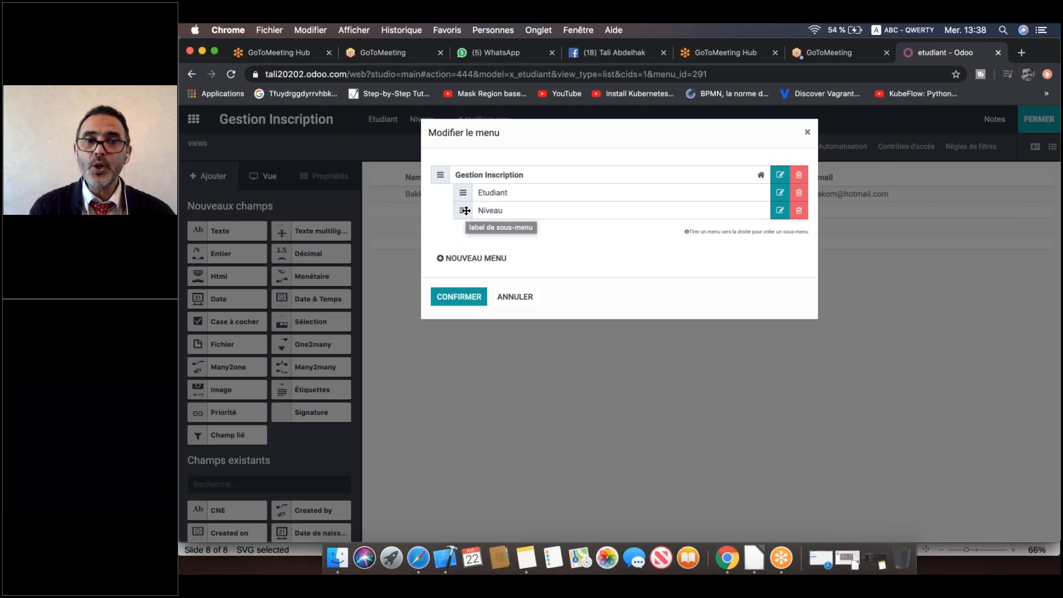
Add a Configuration menu entry, with no model, below Niveau.
{"action": "mouse_move", "coordinate": [465, 208]}
{"action": "left_mouse_down"}
{"action": "mouse_move", "coordinate": [468, 191]}
{"action": "mouse_move", "coordinate": [469, 214]}
{"action": "left_mouse_up"}
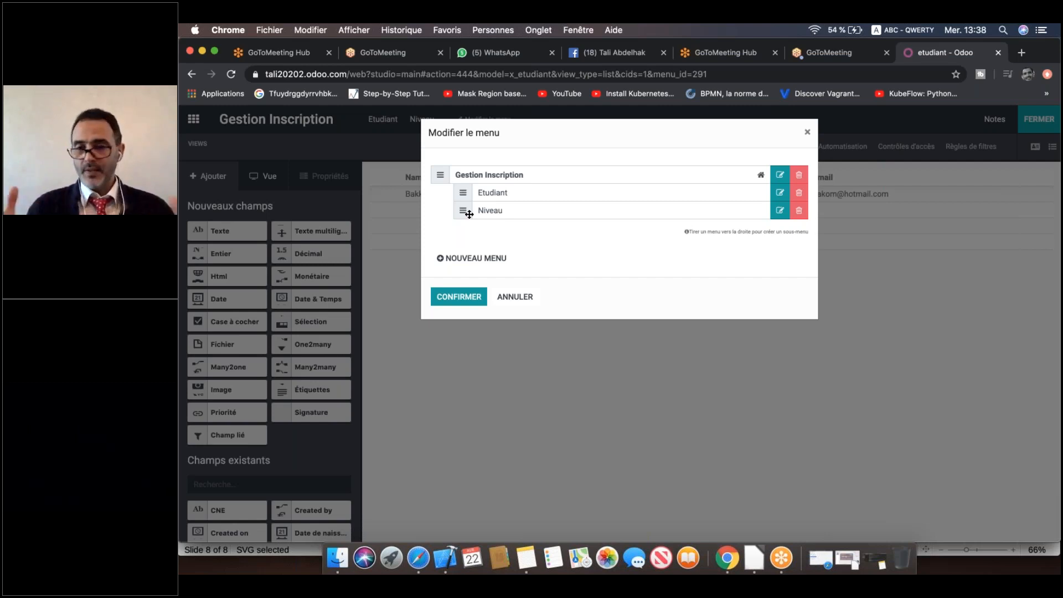
{"action": "left_click", "coordinate": [471, 258]}
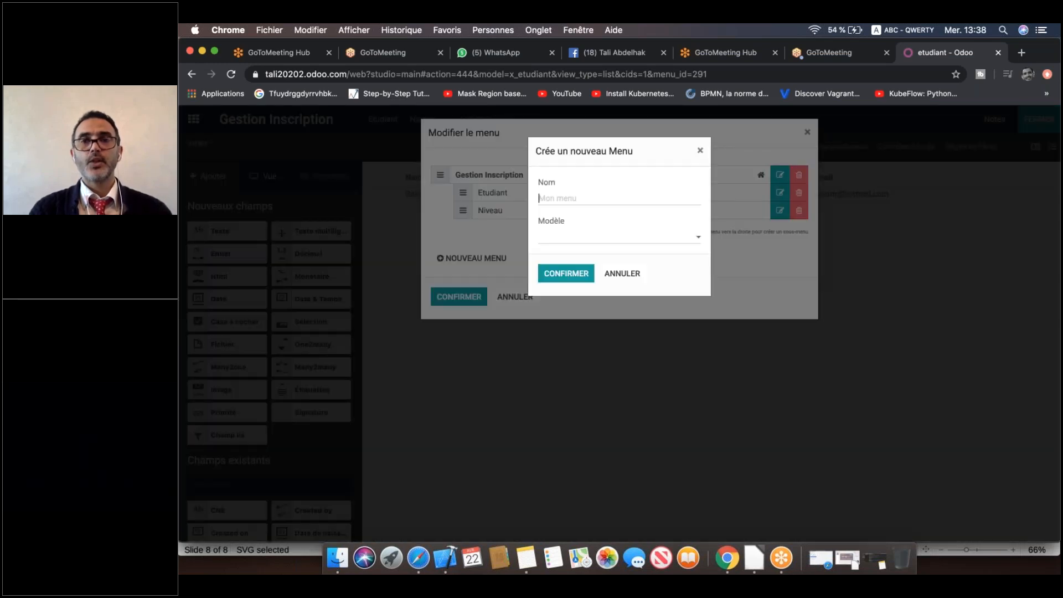
{"action": "type", "text": "Co"}
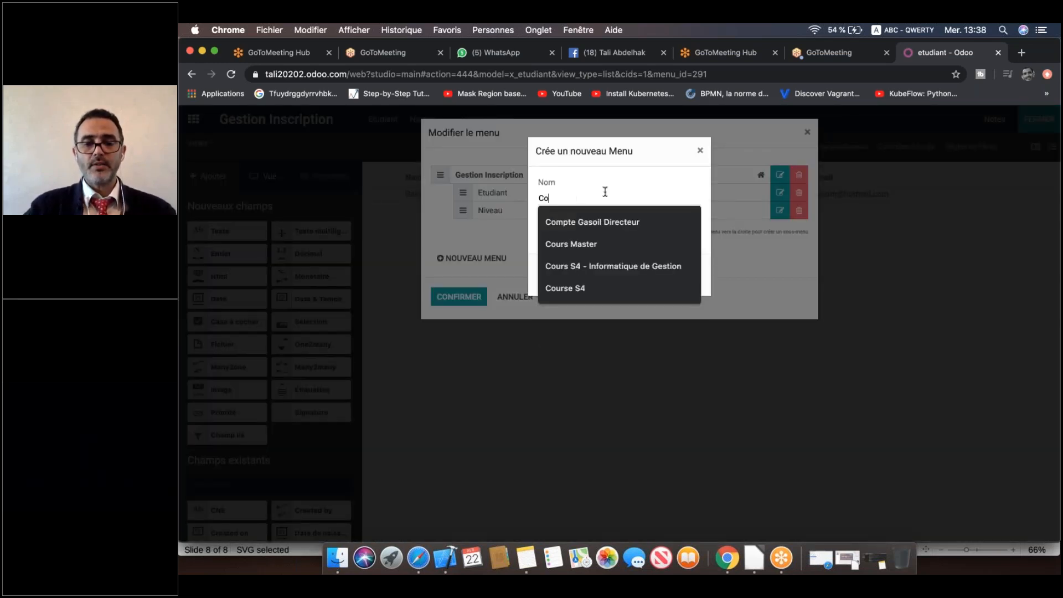
{"action": "type", "text": "nfiguration"}
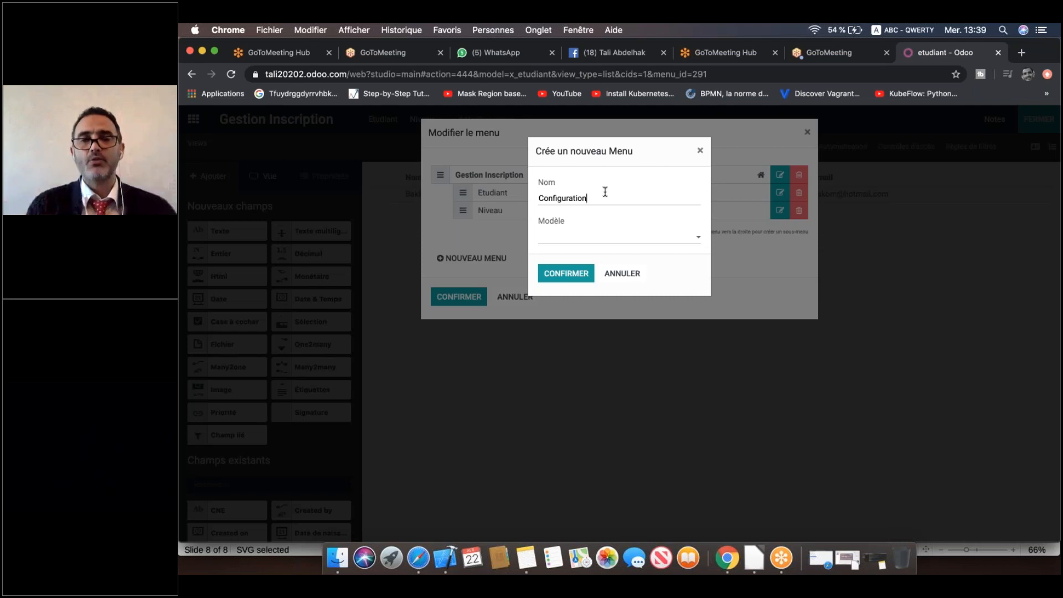
{"action": "left_click", "coordinate": [572, 278]}
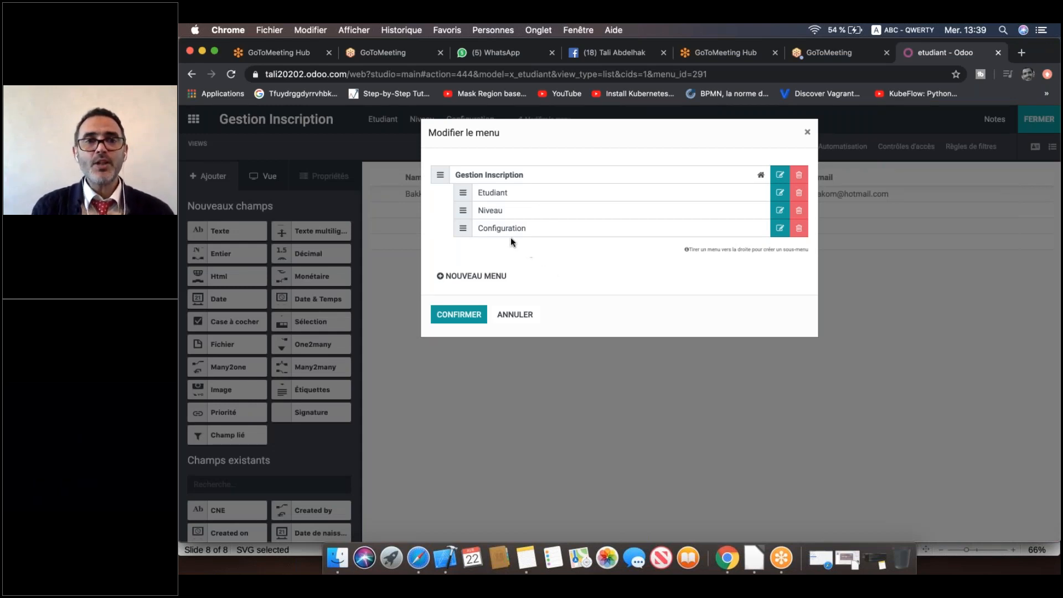
Move the Niveau entry below Configuration and indent it as a Configuration submenu.
{"action": "left_click_drag", "start_coordinate": [464, 210], "coordinate": [489, 231]}
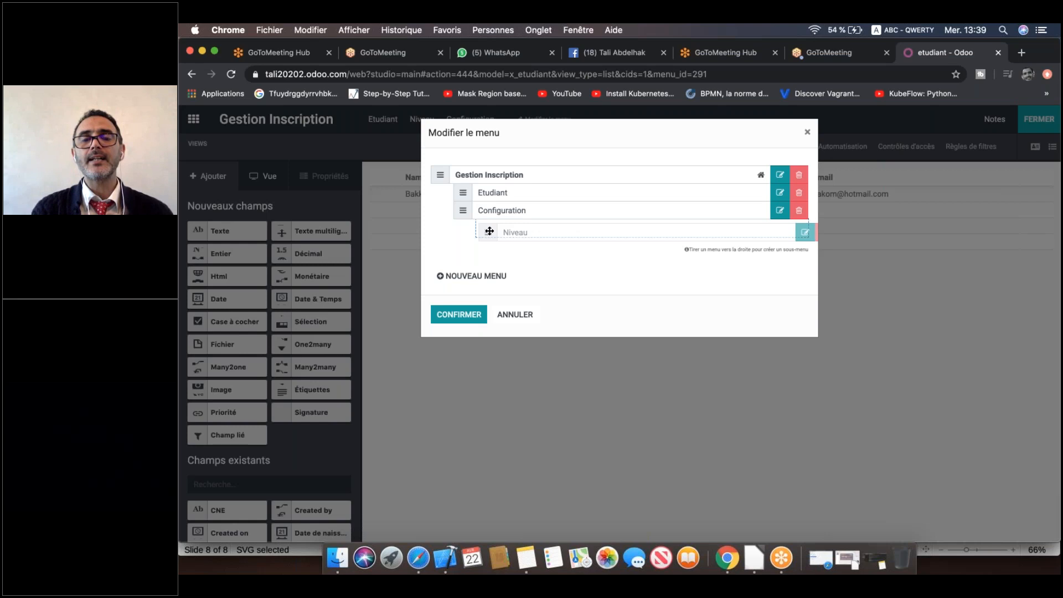
{"action": "left_click_drag", "start_coordinate": [489, 231], "coordinate": [490, 231]}
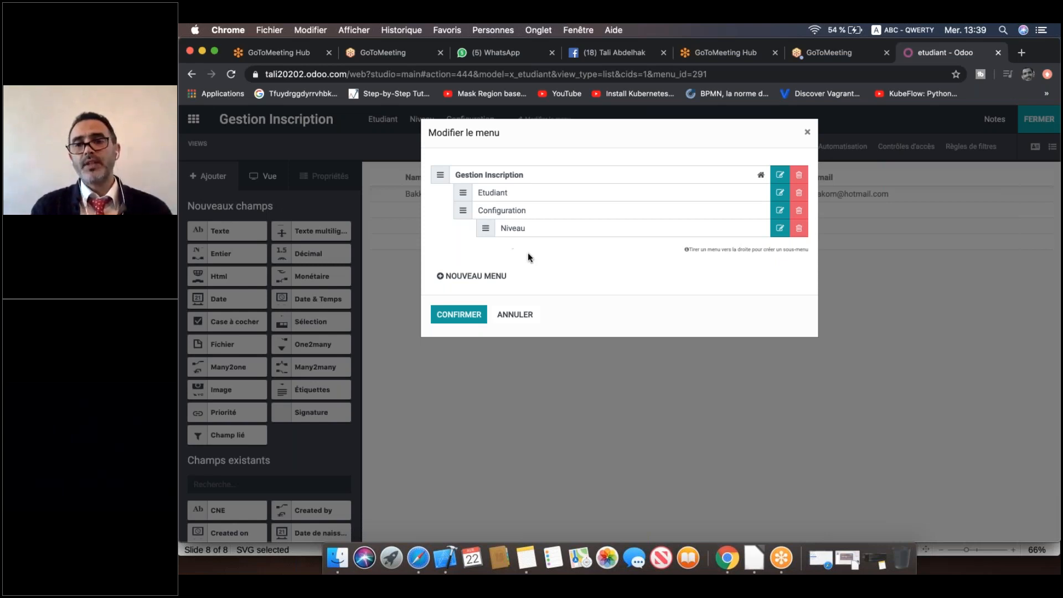
Confirm the menu structure and open the empty Niveau list from the Configuration menu.
{"action": "left_click", "coordinate": [468, 316]}
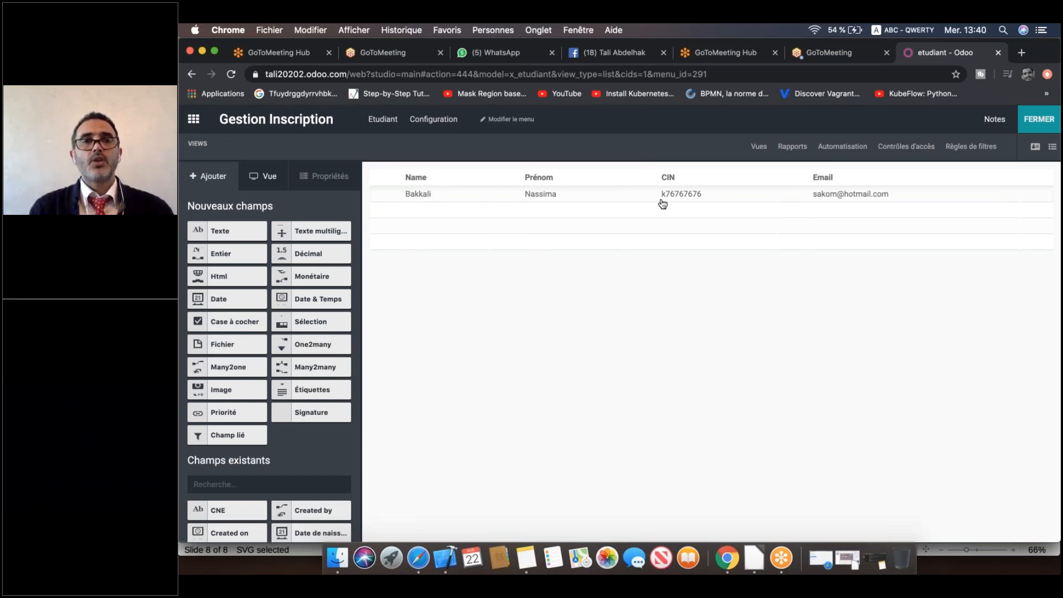
{"action": "left_click", "coordinate": [428, 122]}
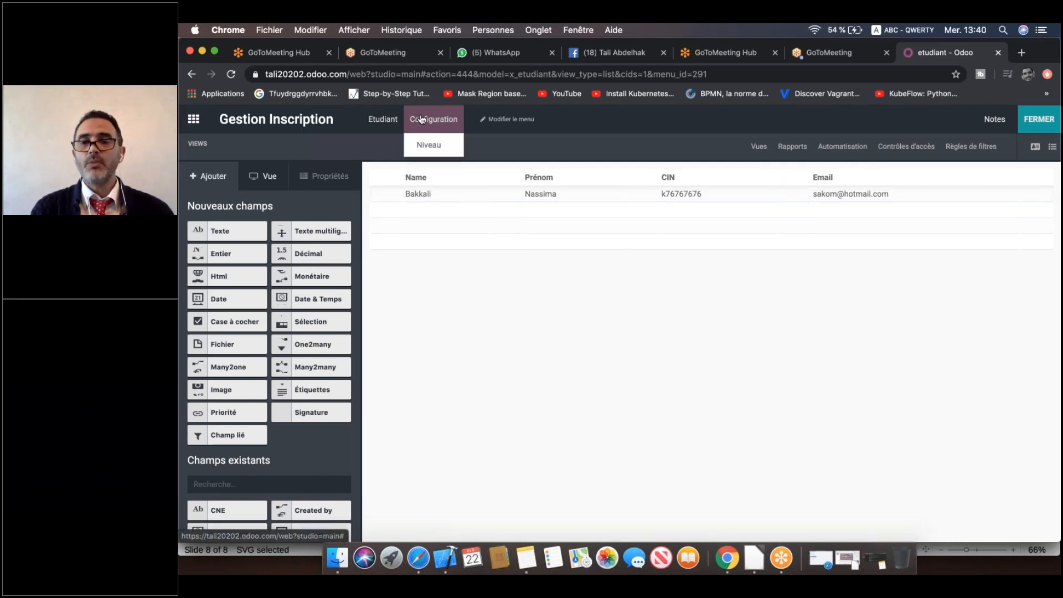
{"action": "left_click", "coordinate": [430, 146]}
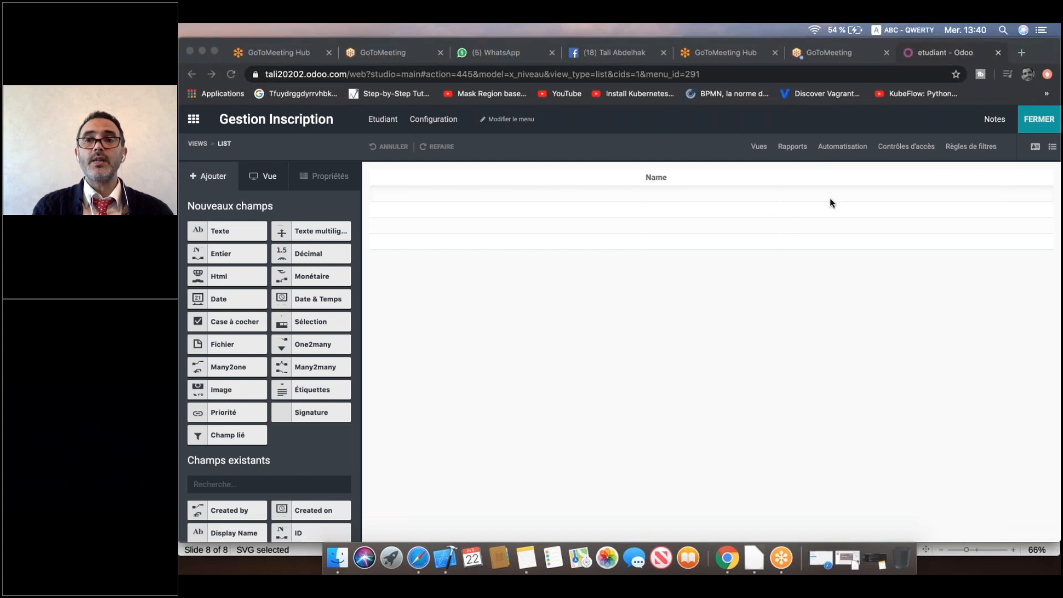
{"action": "left_click", "coordinate": [1033, 151]}
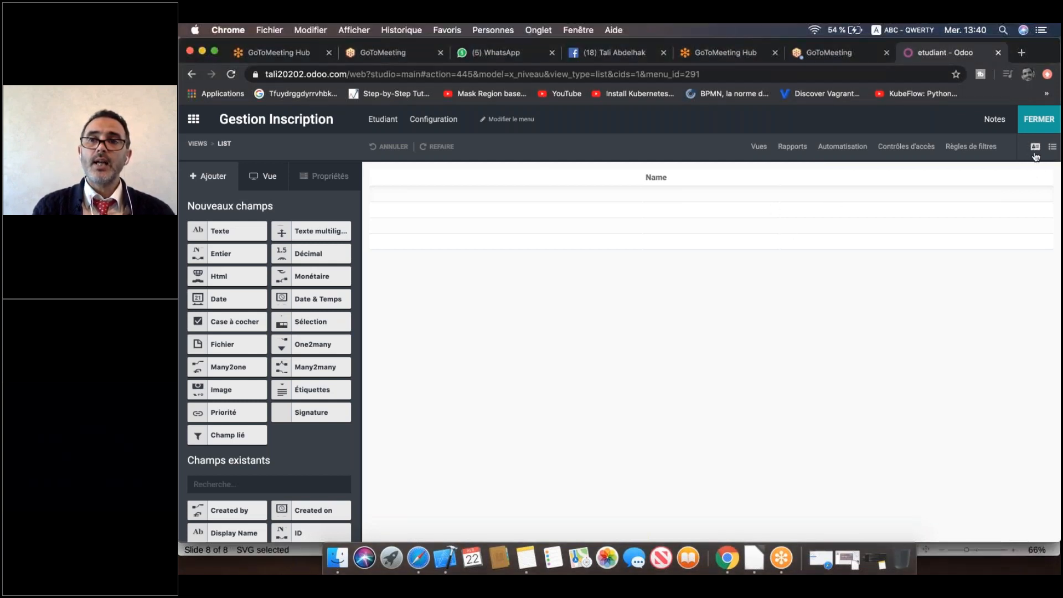
Switch Studio from the Niveau List view to its Form view.
{"action": "left_click", "coordinate": [1035, 148]}
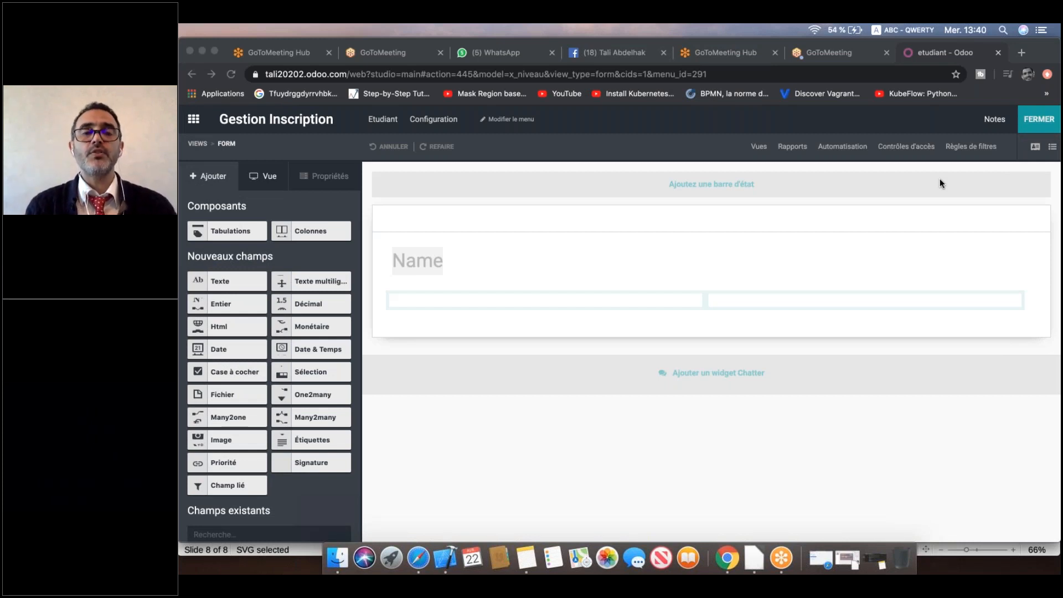
{"action": "left_click", "coordinate": [285, 282]}
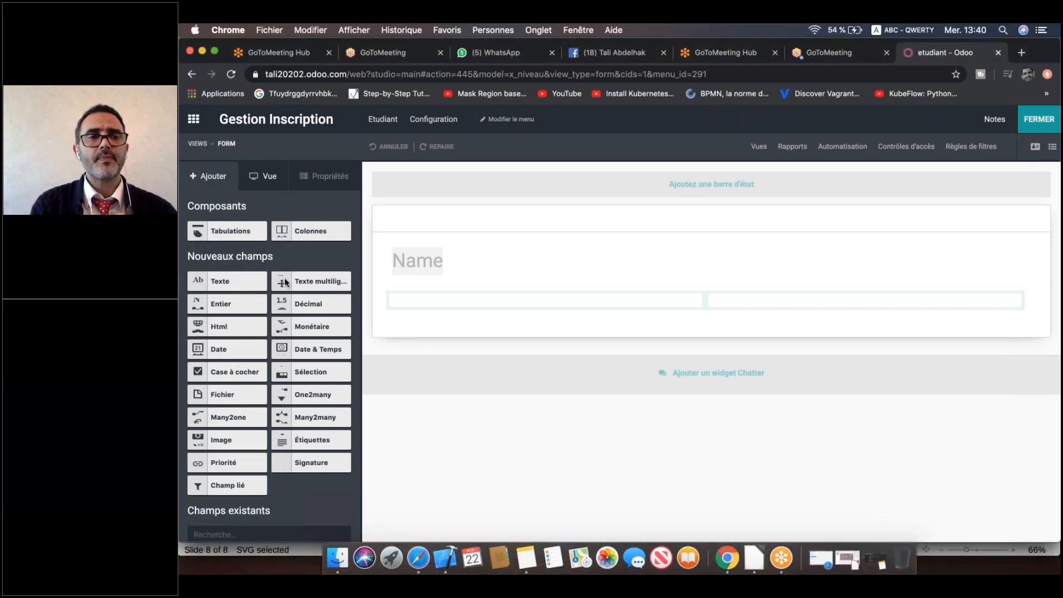
Add a Texte multiligne field below Name on the Niveau form, labelled Description.
{"action": "left_click_drag", "start_coordinate": [282, 282], "coordinate": [432, 316]}
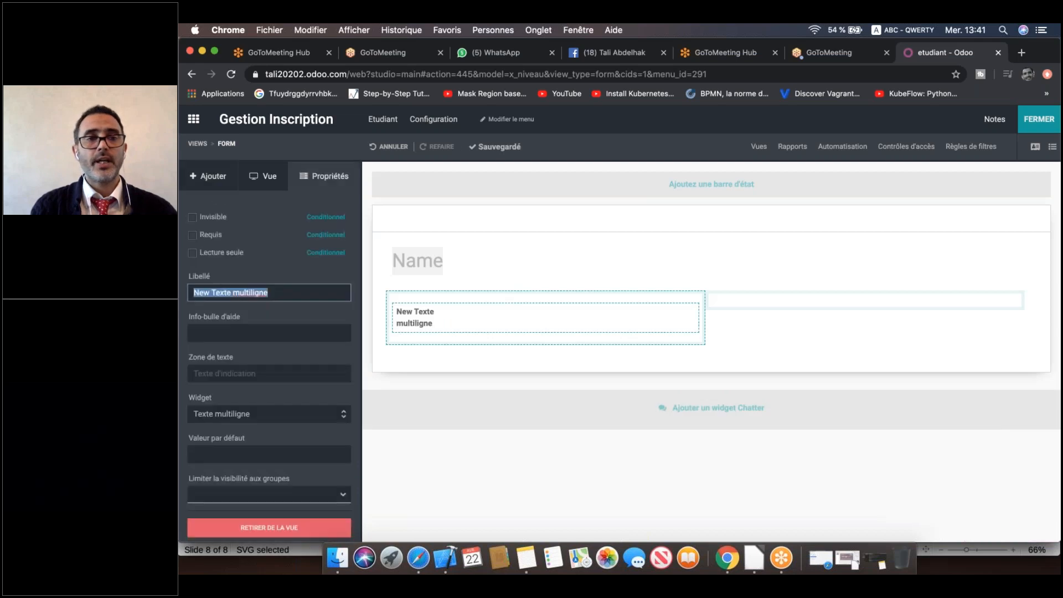
{"action": "triple_click", "coordinate": [294, 293]}
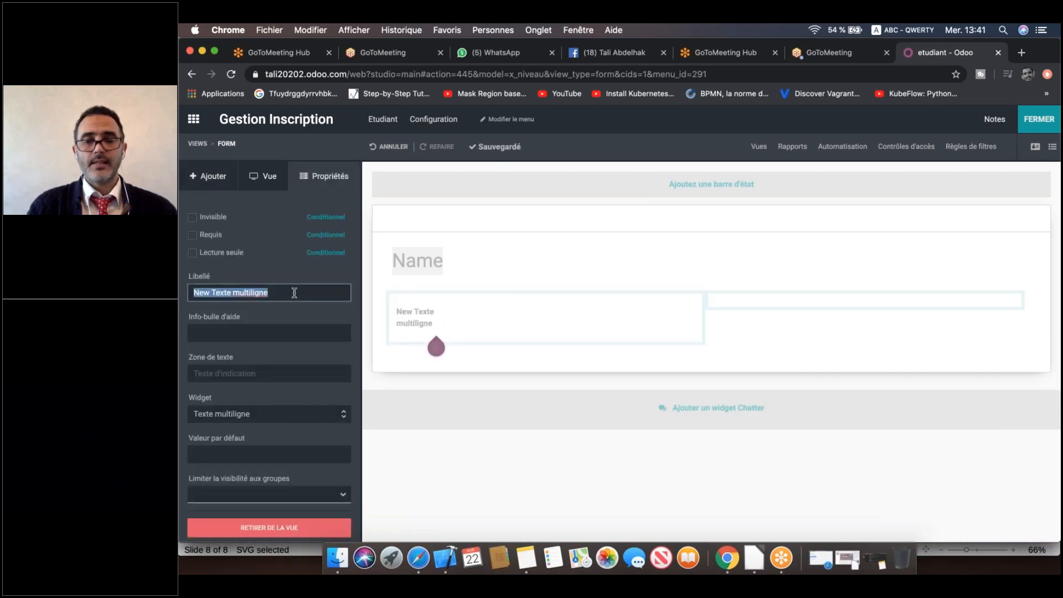
{"action": "type", "text": "Description"}
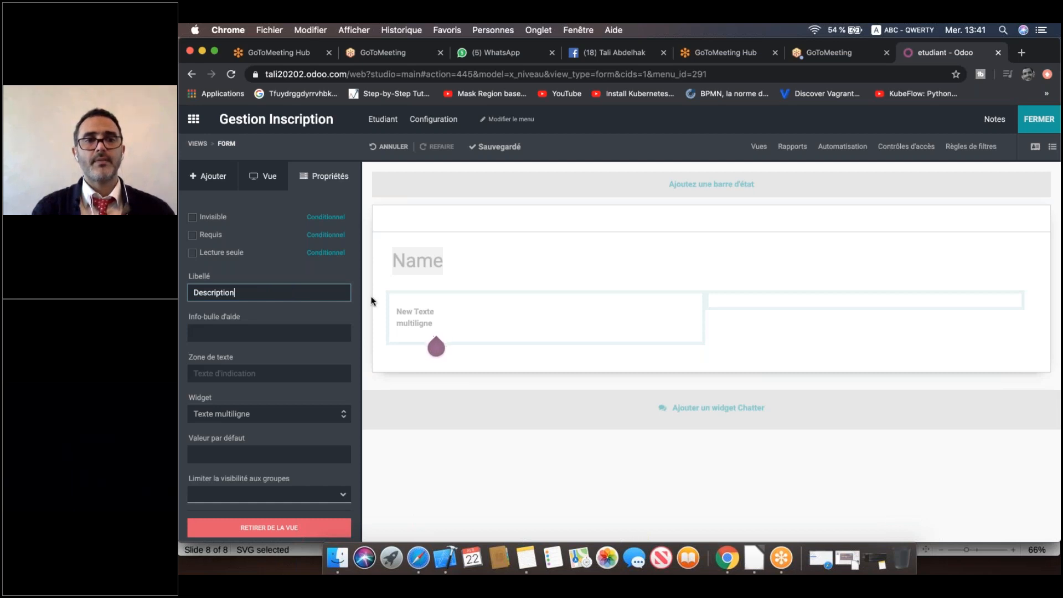
{"action": "left_click", "coordinate": [436, 344]}
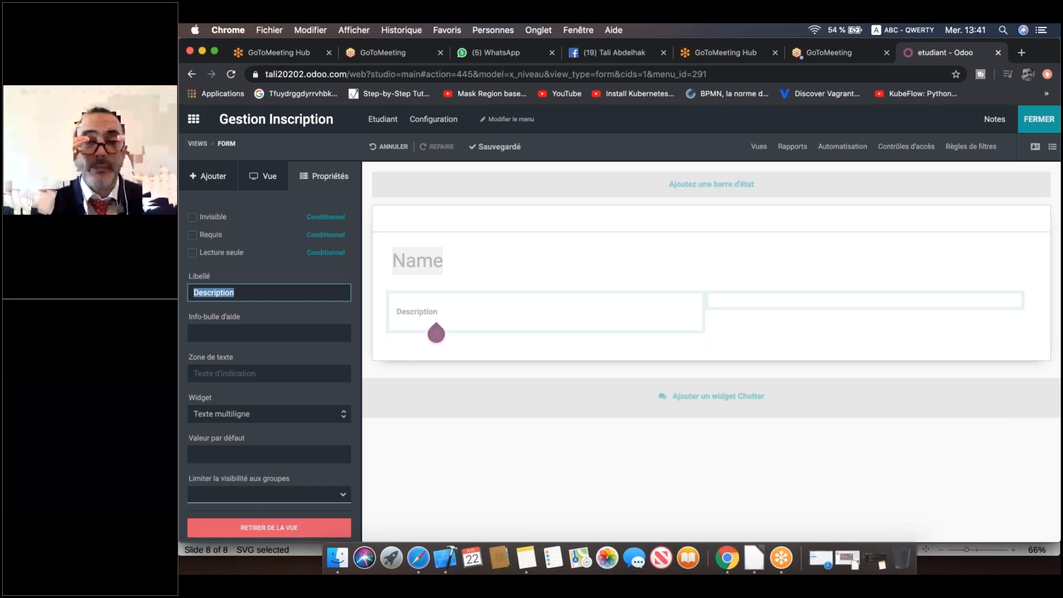
Leave Studio and enter Premiere année as the new level's name.
{"action": "left_click", "coordinate": [1034, 123]}
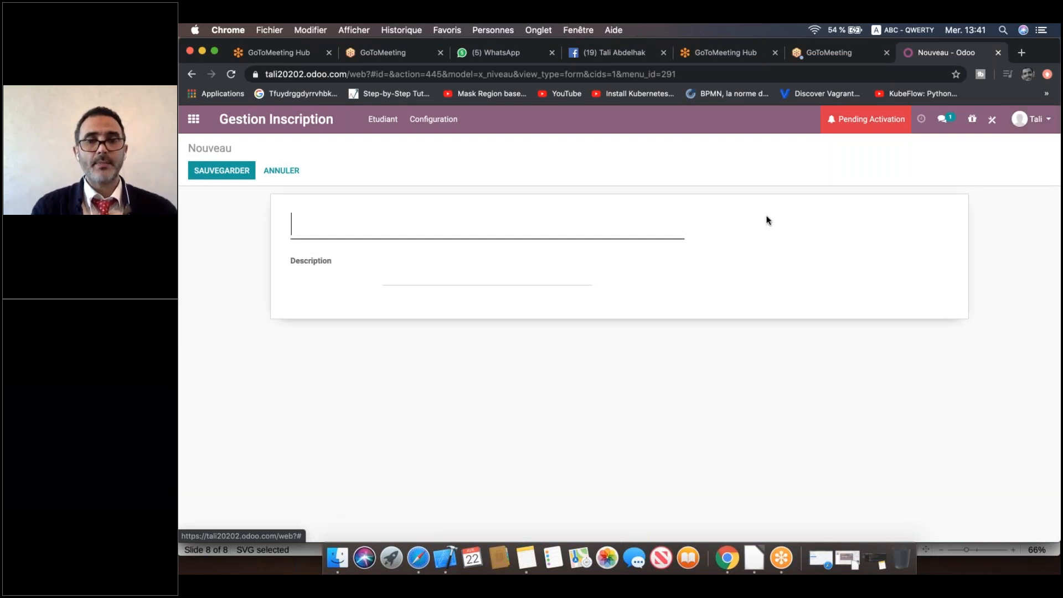
{"action": "type", "text": "Premiere année"}
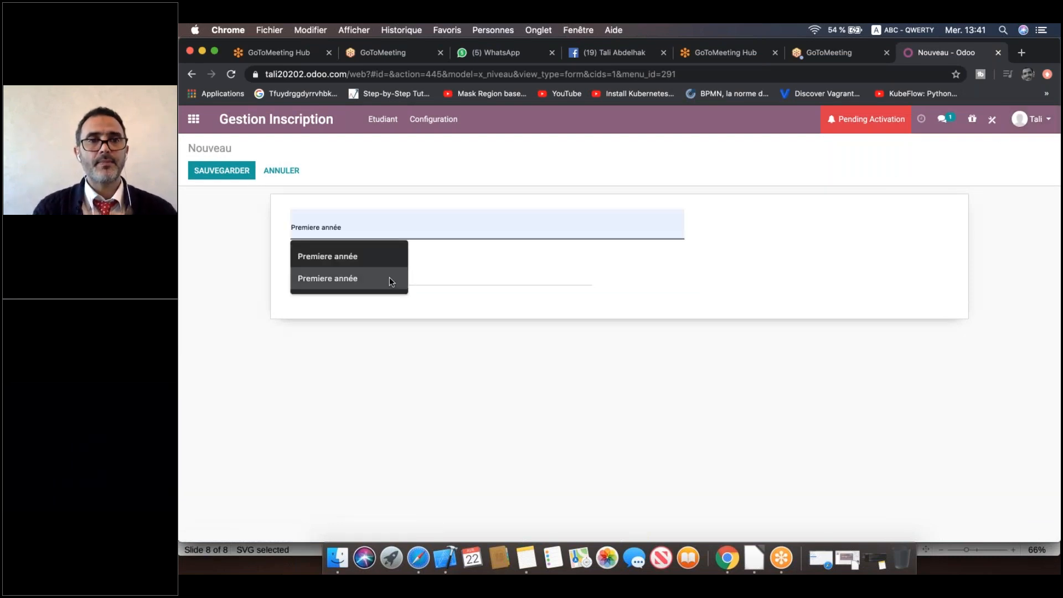
{"action": "left_click", "coordinate": [377, 259]}
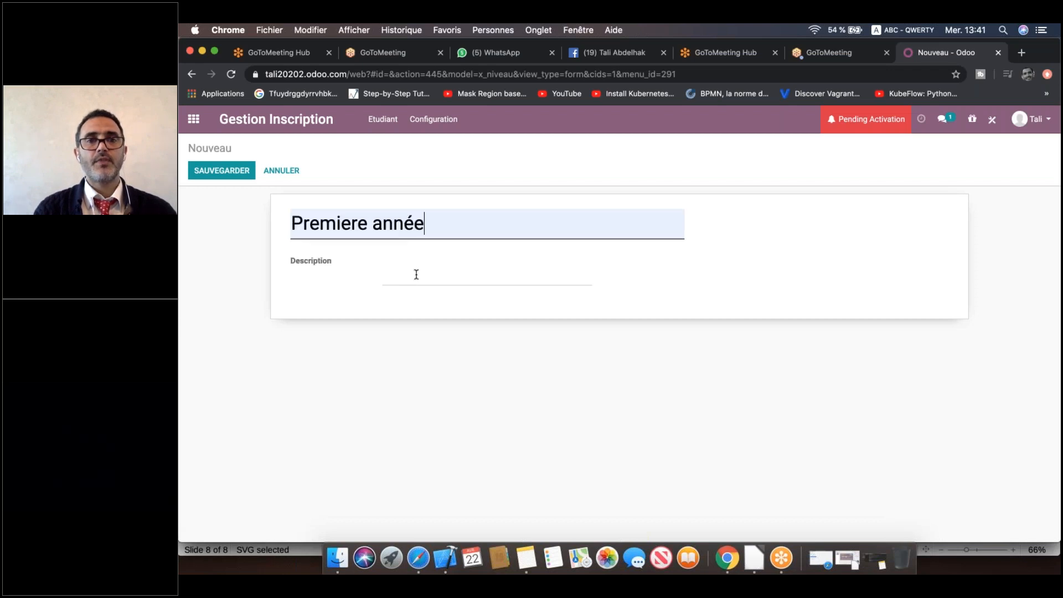
Copy Premiere année into Description, trim the extra lines, and save the level.
{"action": "left_click", "coordinate": [323, 223]}
{"action": "left_click_drag", "start_coordinate": [323, 223], "coordinate": [264, 226]}
{"action": "key", "text": "super+c"}
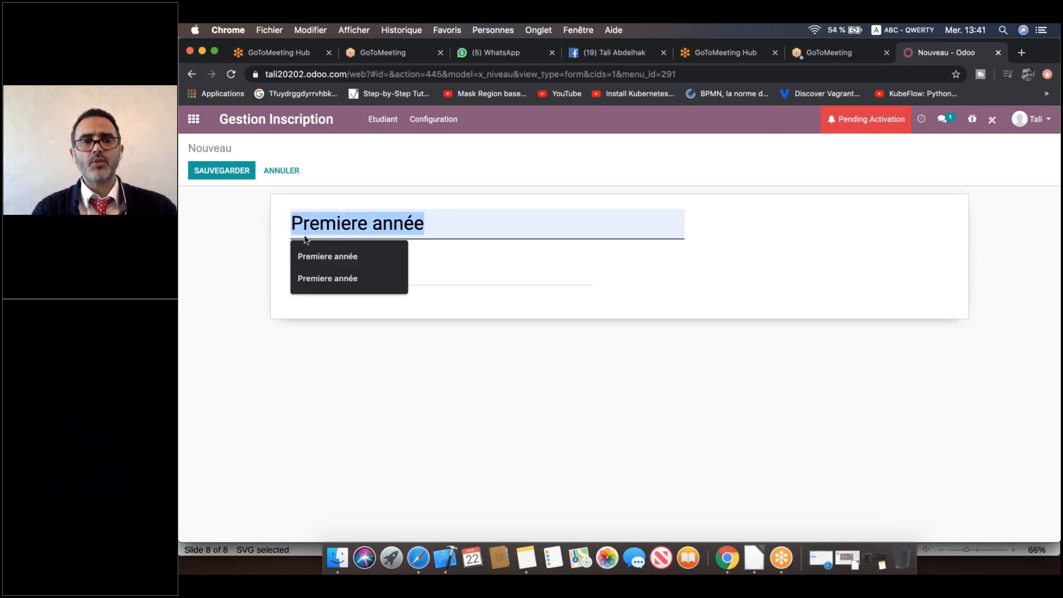
{"action": "left_click", "coordinate": [493, 281]}
{"action": "key", "text": "super+v"}
{"action": "key", "text": "Return"}
{"action": "key", "text": "Return"}
{"action": "key", "text": "Return"}
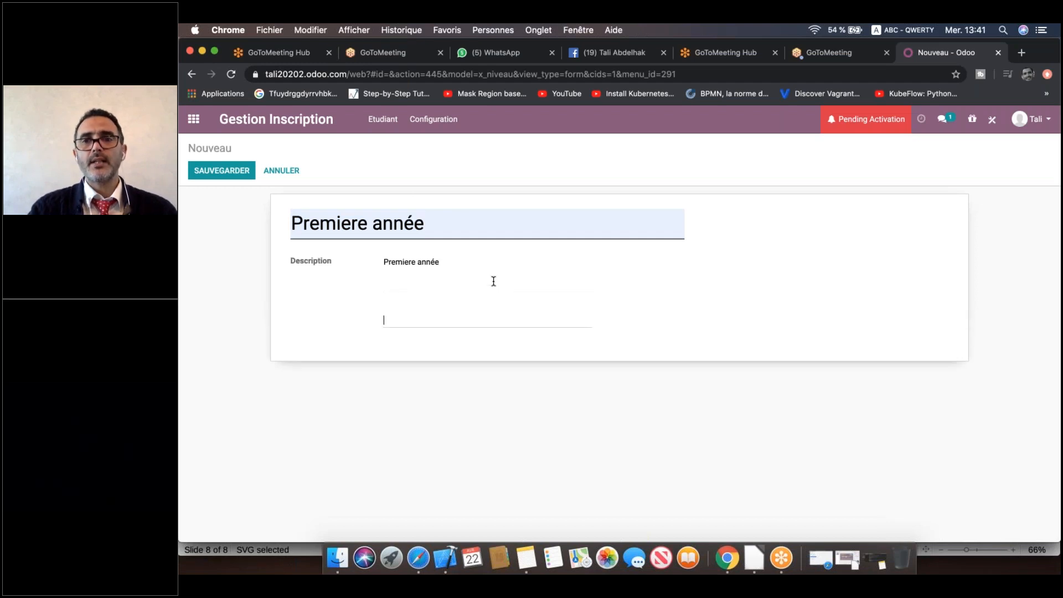
{"action": "key", "text": "Return"}
{"action": "key", "text": "Return"}
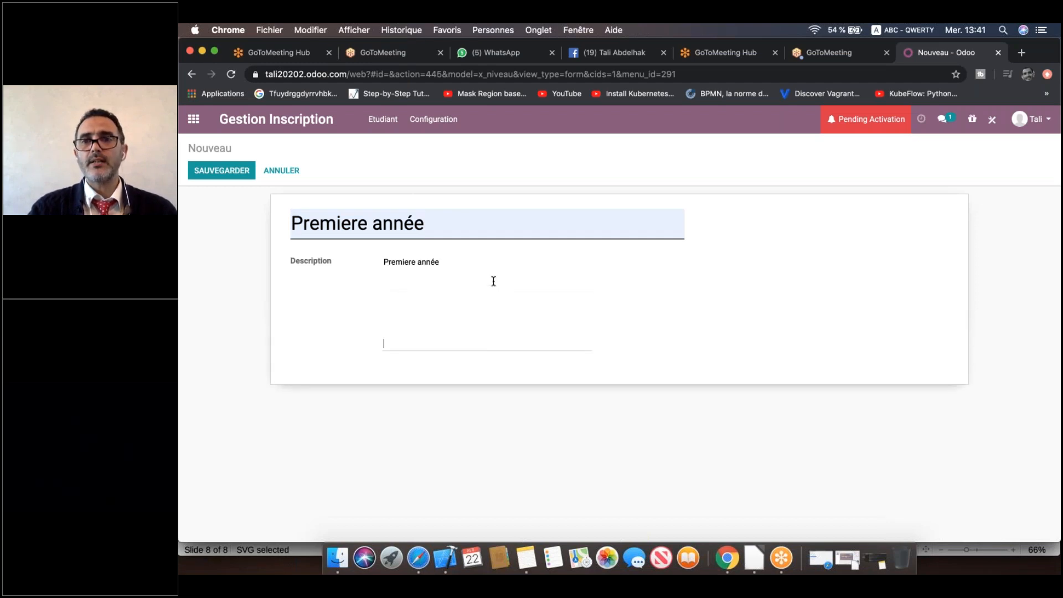
{"action": "key", "text": "BackSpace"}
{"action": "key", "text": "BackSpace"}
{"action": "key", "text": "BackSpace"}
{"action": "key", "text": "BackSpace"}
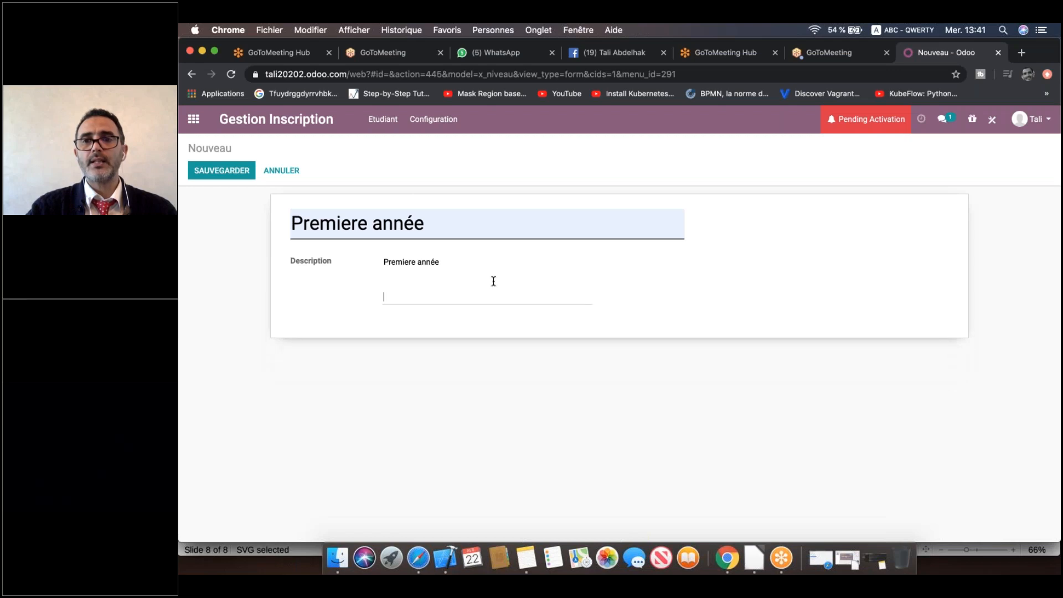
{"action": "key", "text": "BackSpace"}
{"action": "key", "text": "BackSpace"}
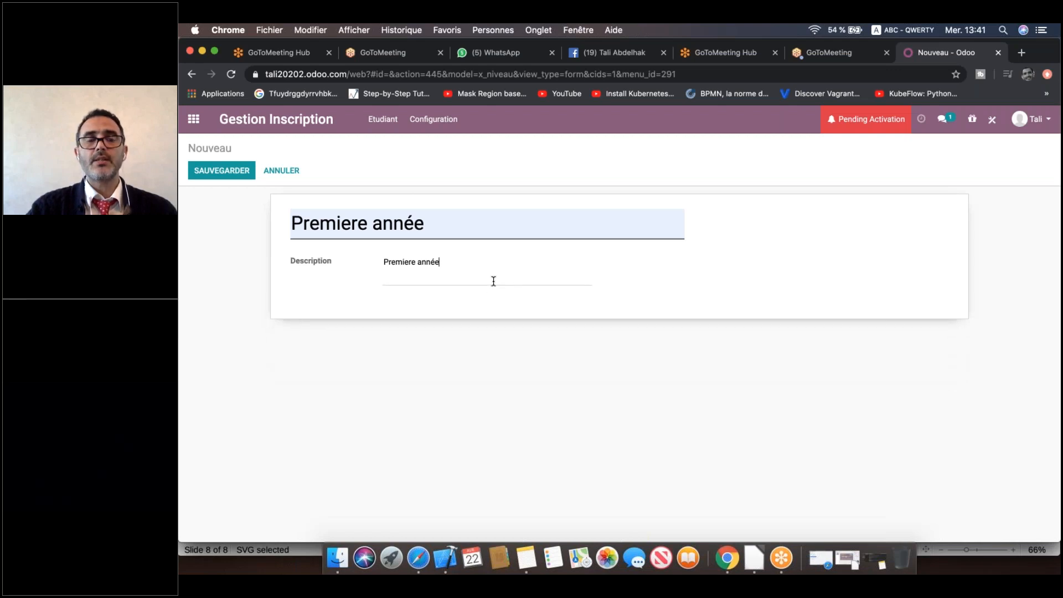
{"action": "left_click", "coordinate": [221, 170]}
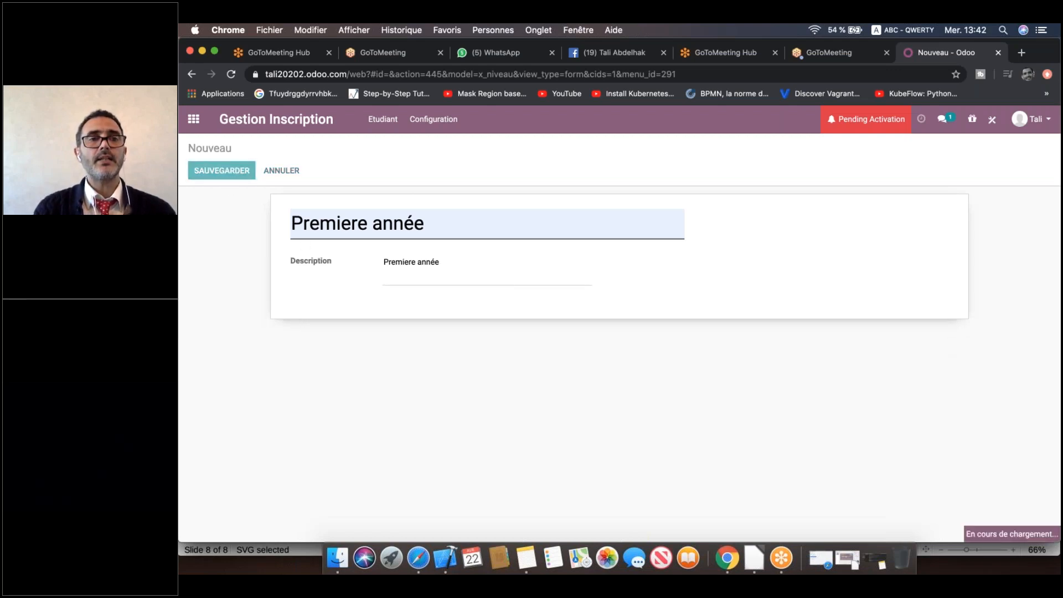
Create and save a Deuxième année level, then return to the Niveau list.
{"action": "left_click", "coordinate": [259, 172]}
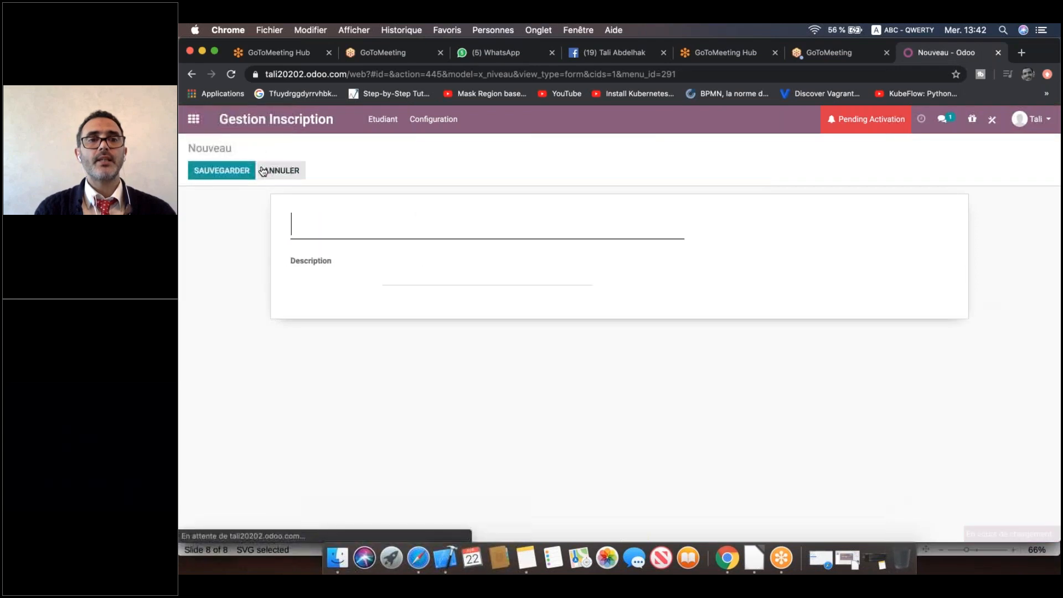
{"action": "left_click", "coordinate": [345, 224]}
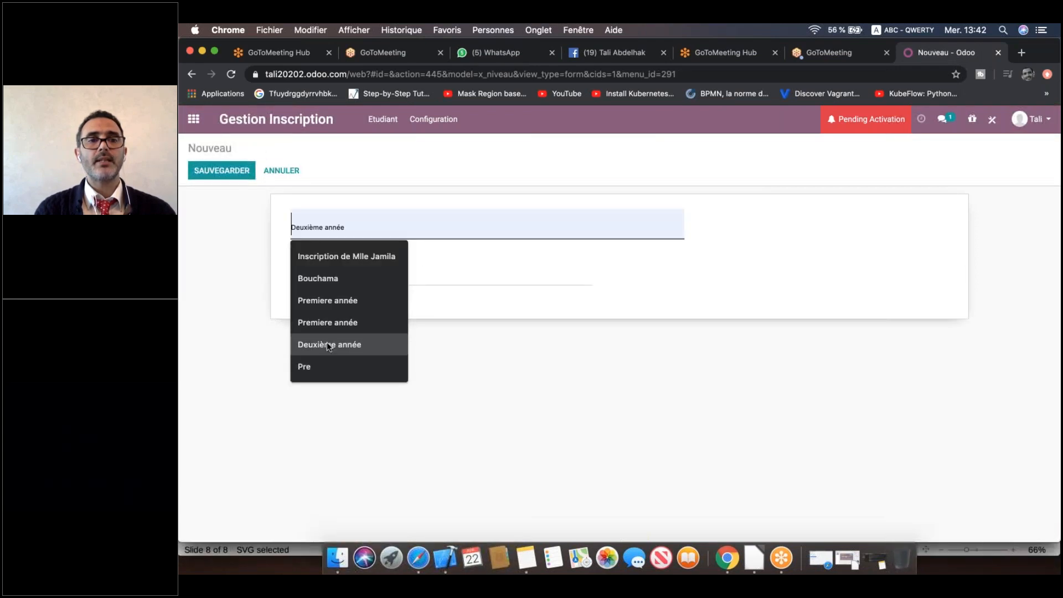
{"action": "left_click", "coordinate": [327, 341]}
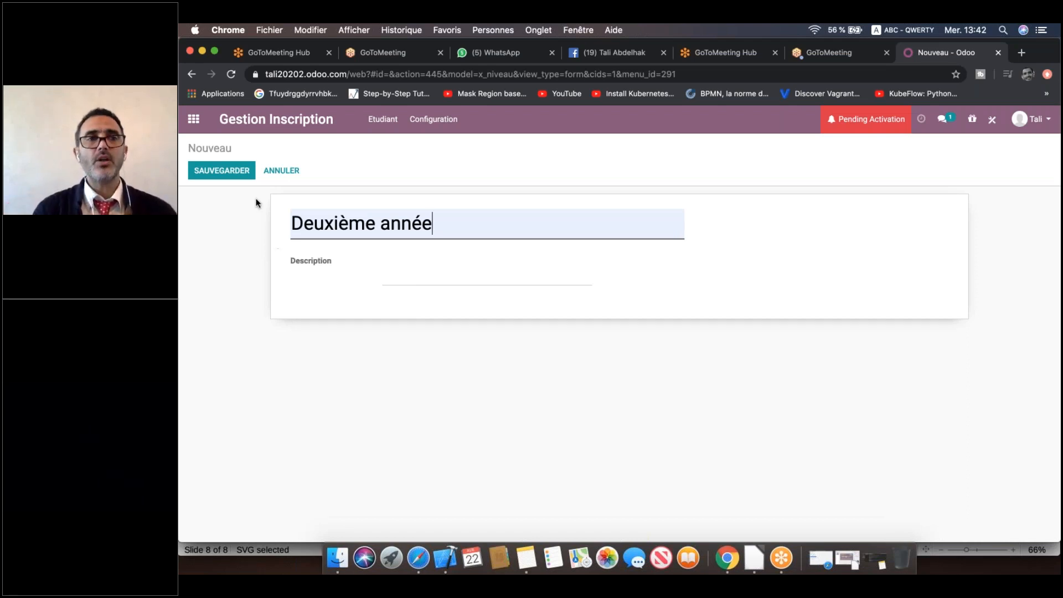
{"action": "left_click", "coordinate": [236, 171]}
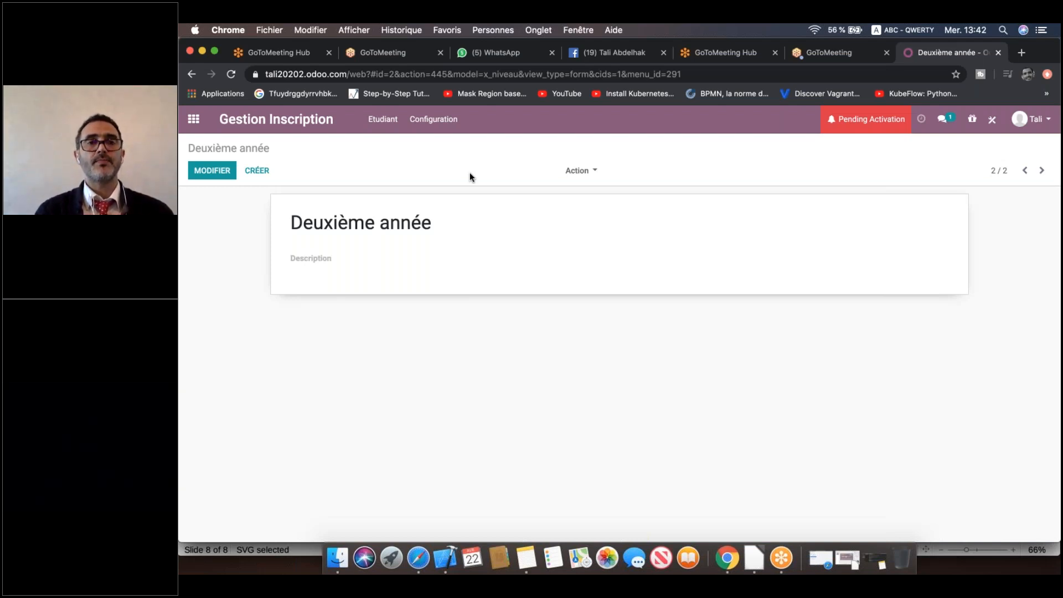
{"action": "left_click", "coordinate": [427, 126]}
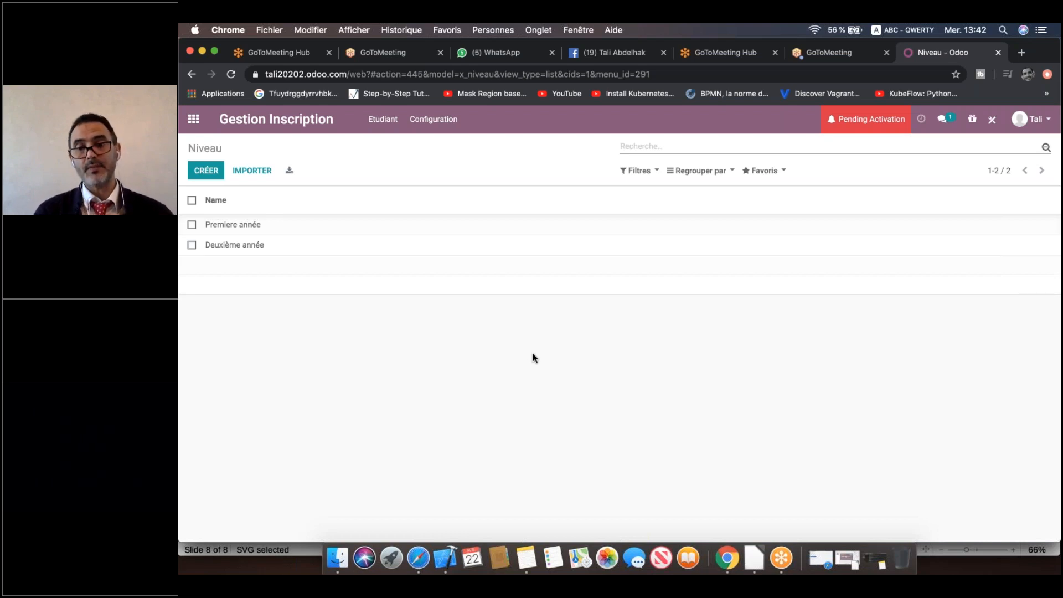
In Studio's menu editor, start an Inscription menu entry linked to a new 'inscription' model.
{"action": "left_click", "coordinate": [991, 121]}
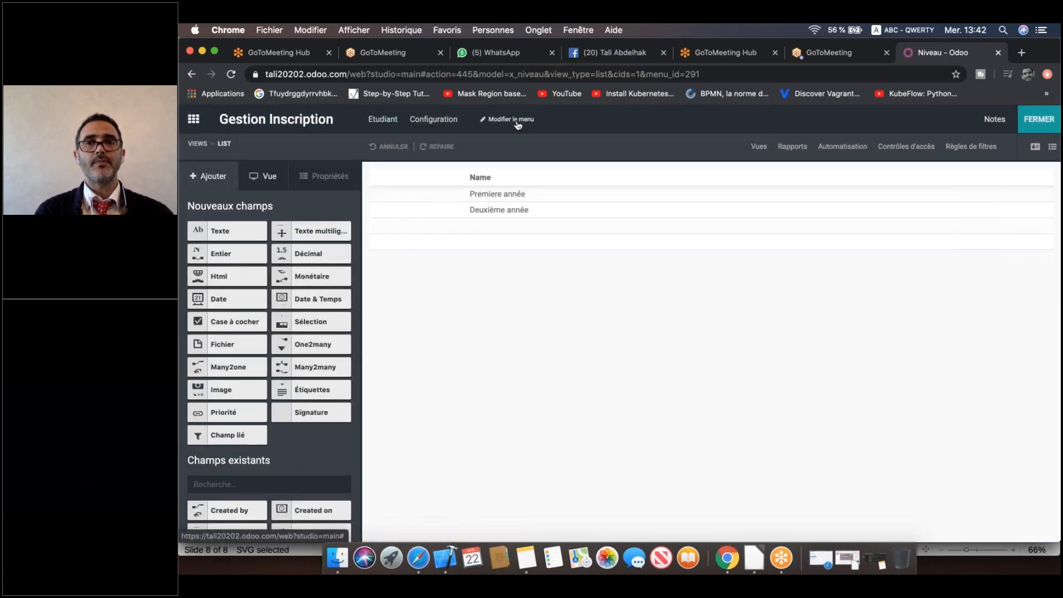
{"action": "left_click", "coordinate": [517, 120]}
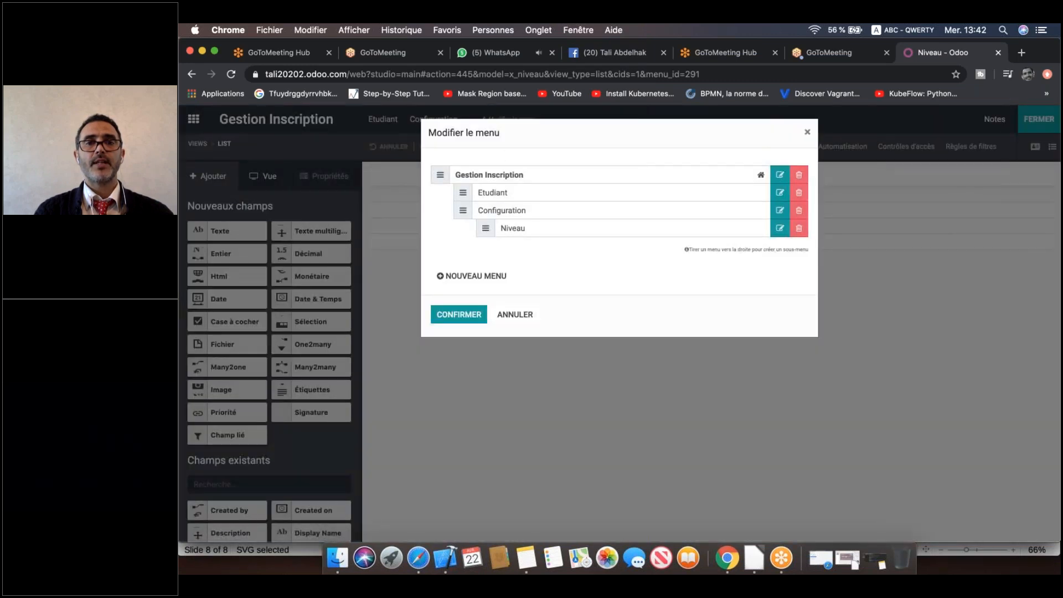
{"action": "left_click", "coordinate": [479, 278]}
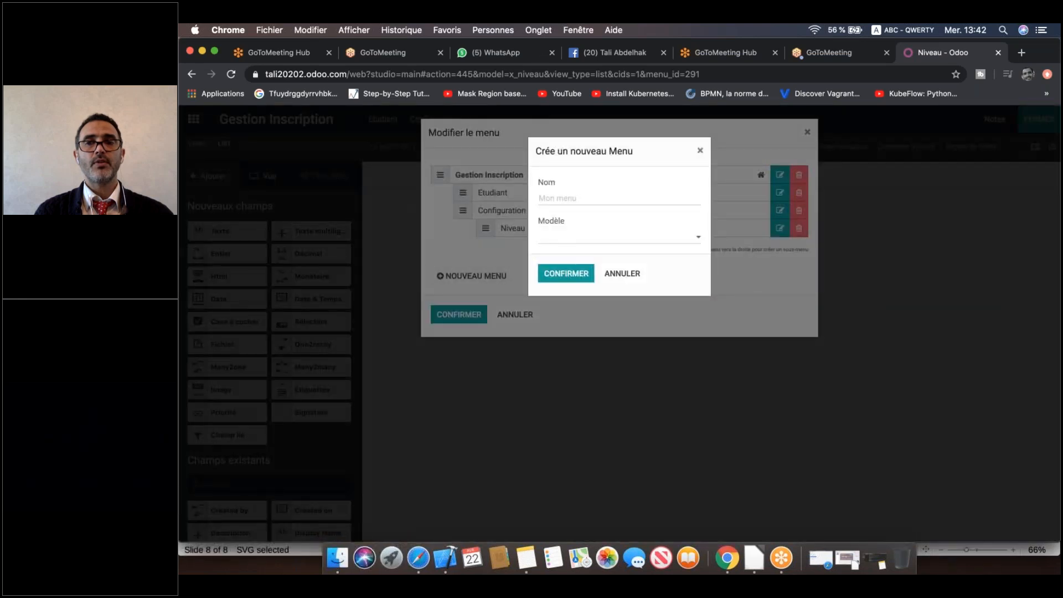
{"action": "left_click", "coordinate": [583, 198]}
{"action": "type", "text": "I"}
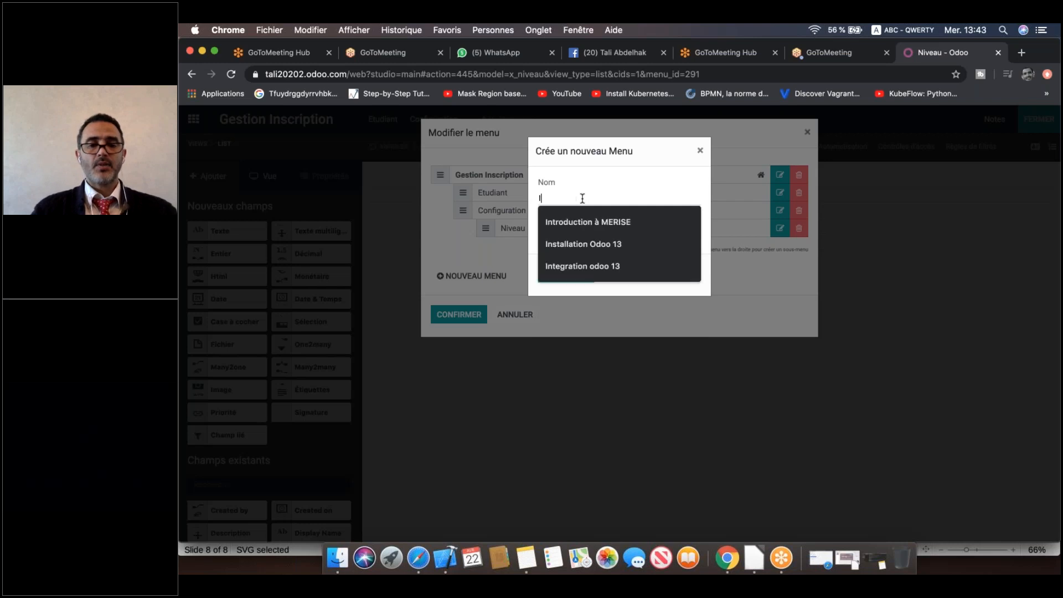
{"action": "type", "text": "nscription"}
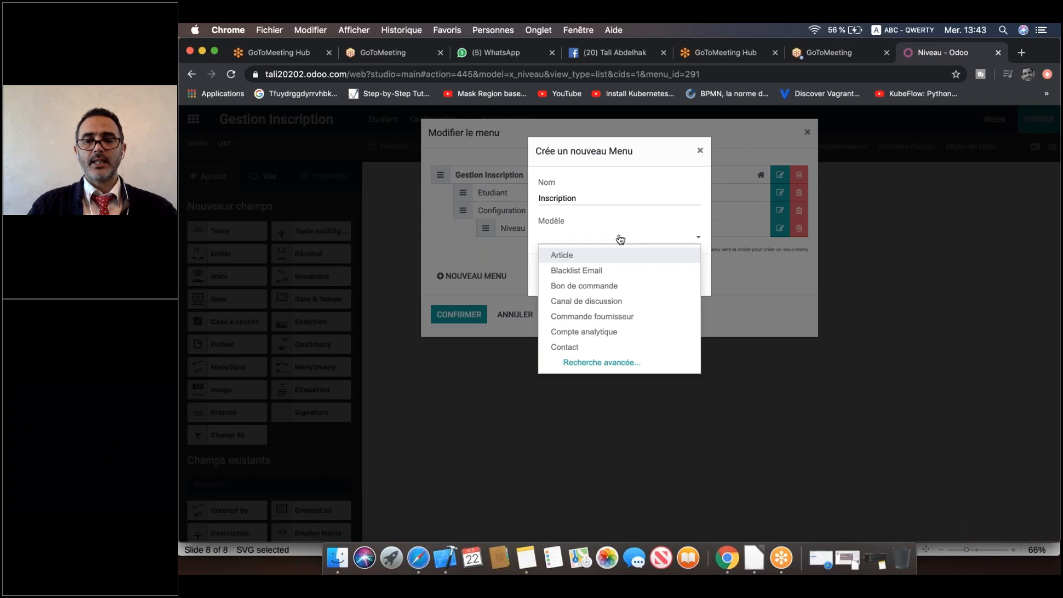
{"action": "type", "text": "insc"}
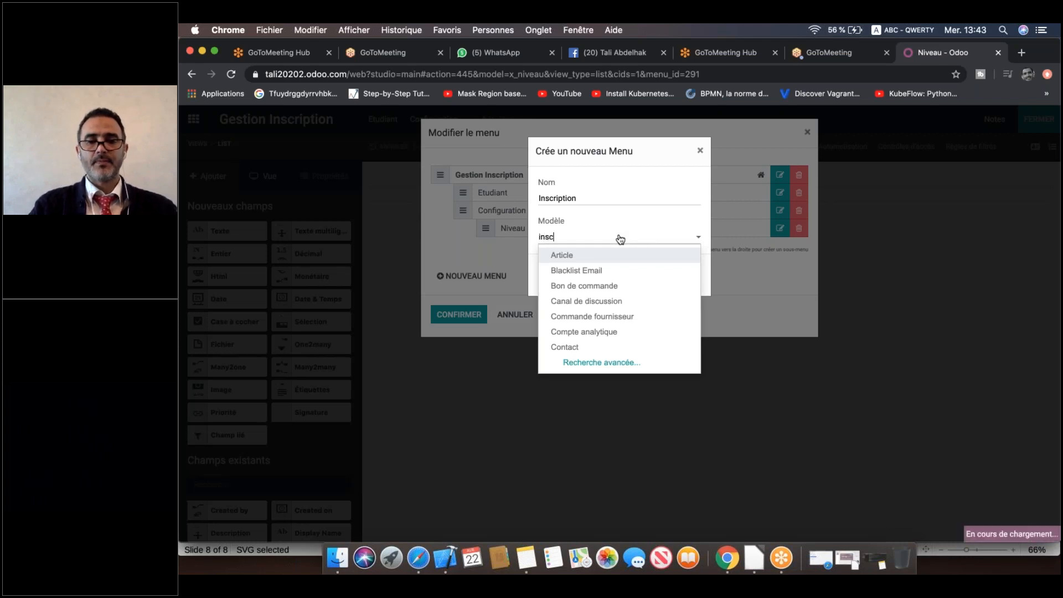
{"action": "type", "text": "ription"}
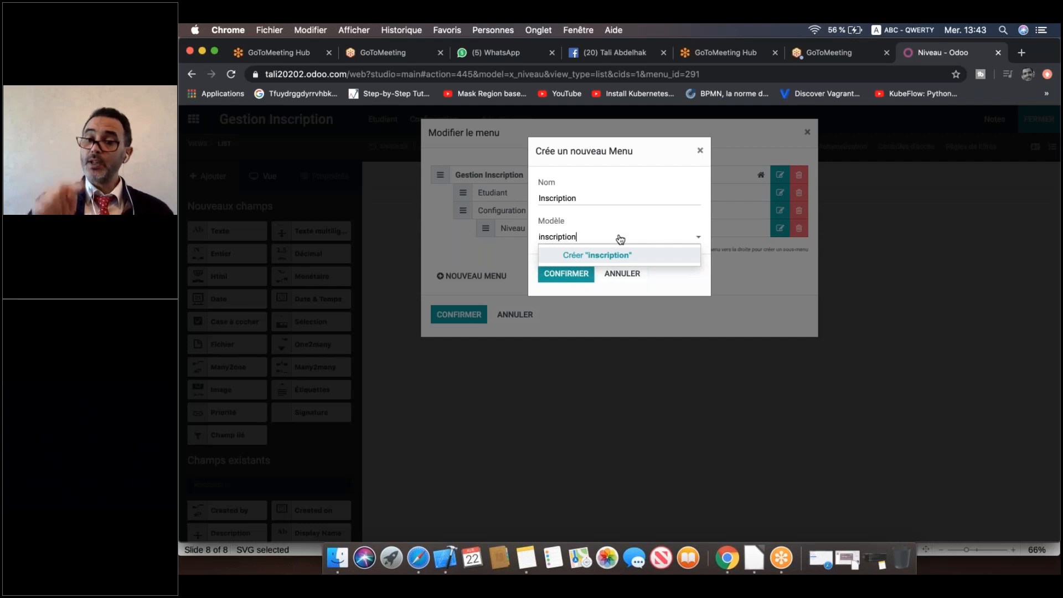
{"action": "left_click", "coordinate": [622, 257]}
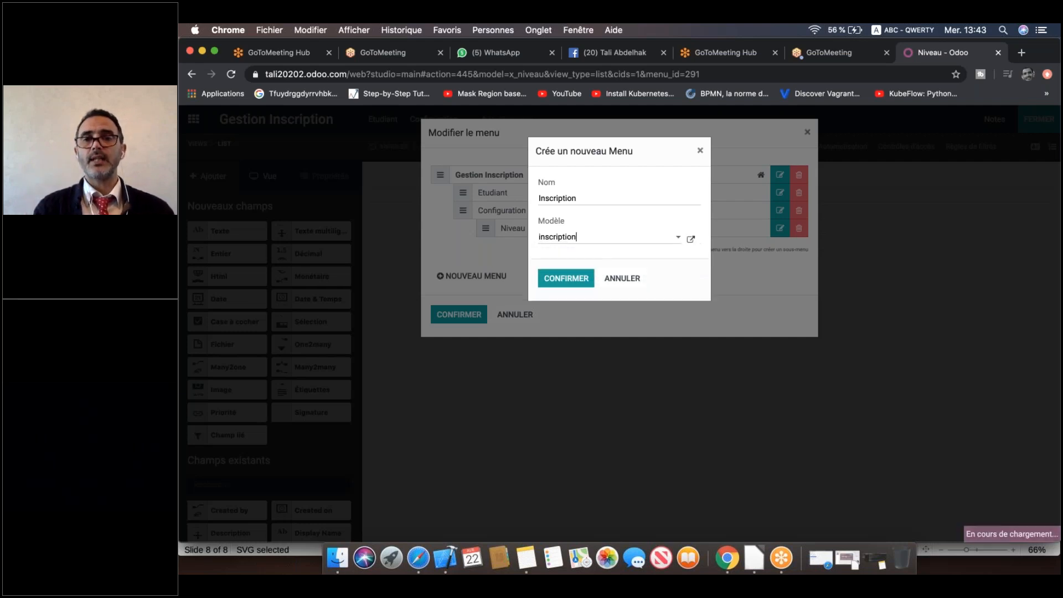
Confirm the Inscription menu, place it between Etudiant and Configuration, and apply the menus.
{"action": "left_click", "coordinate": [573, 278]}
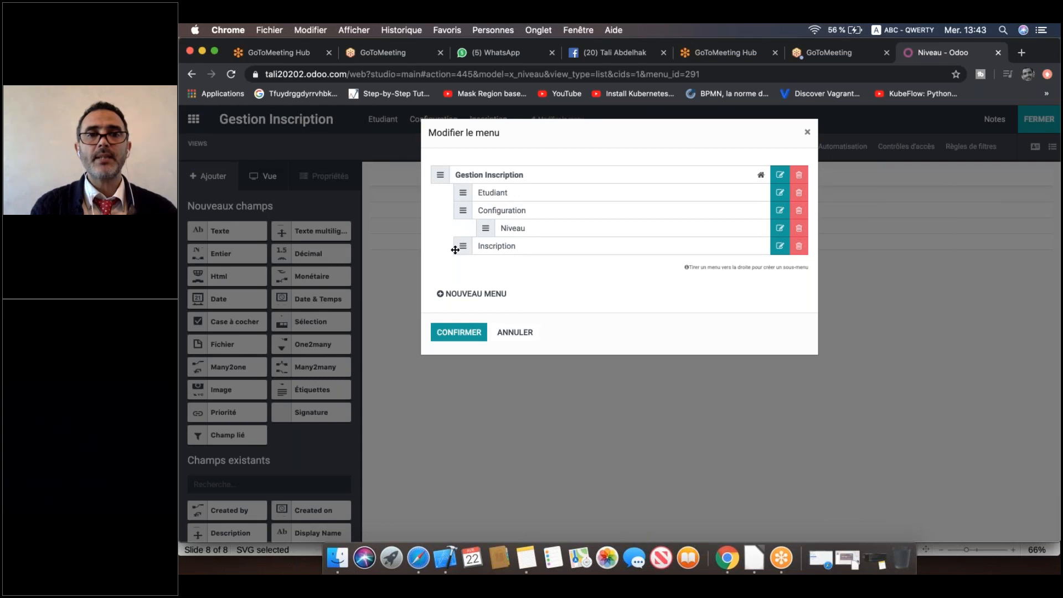
{"action": "left_click_drag", "start_coordinate": [455, 250], "coordinate": [460, 211]}
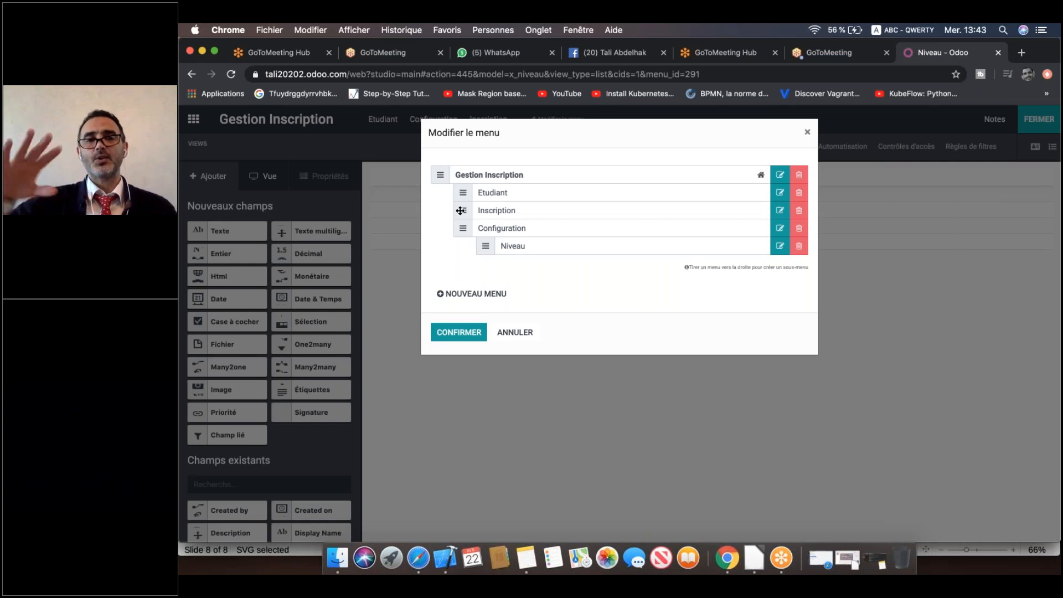
{"action": "left_click", "coordinate": [455, 332]}
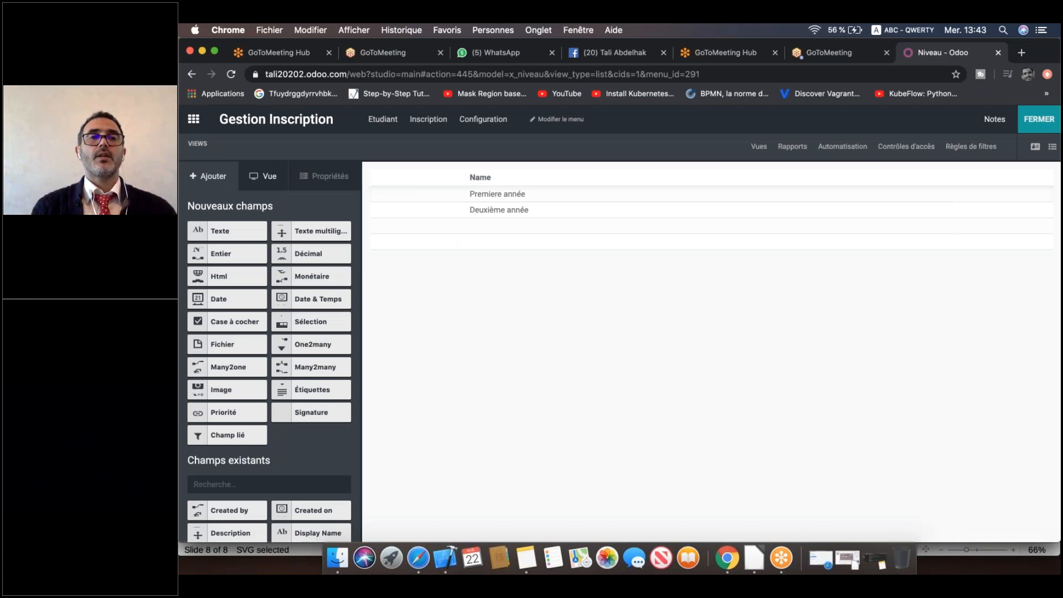
Open the new empty Inscription menu in Studio and switch to editing its form view.
{"action": "left_click", "coordinate": [418, 120]}
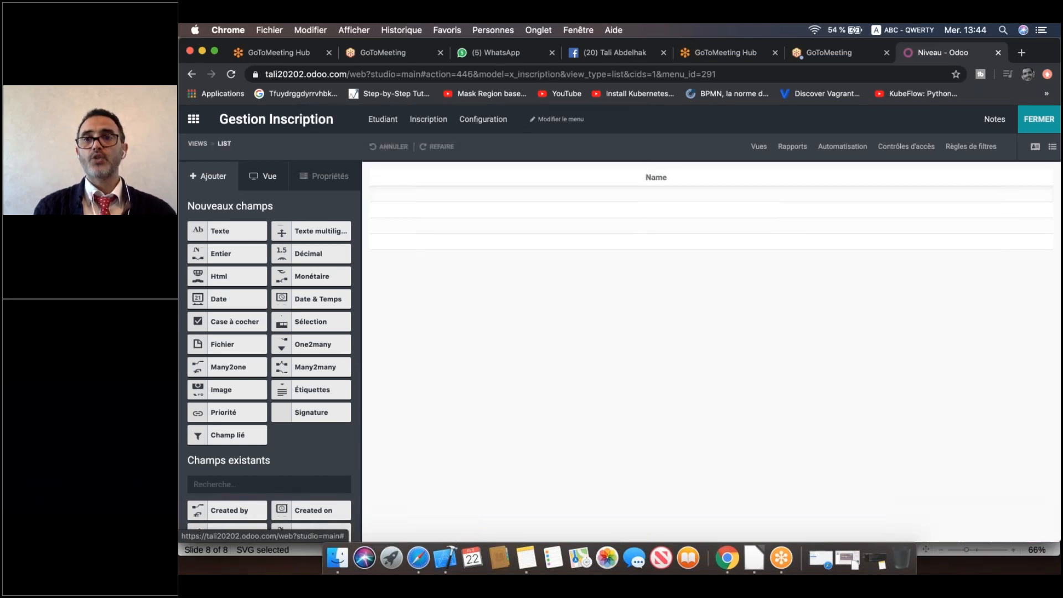
{"action": "left_click", "coordinate": [736, 185]}
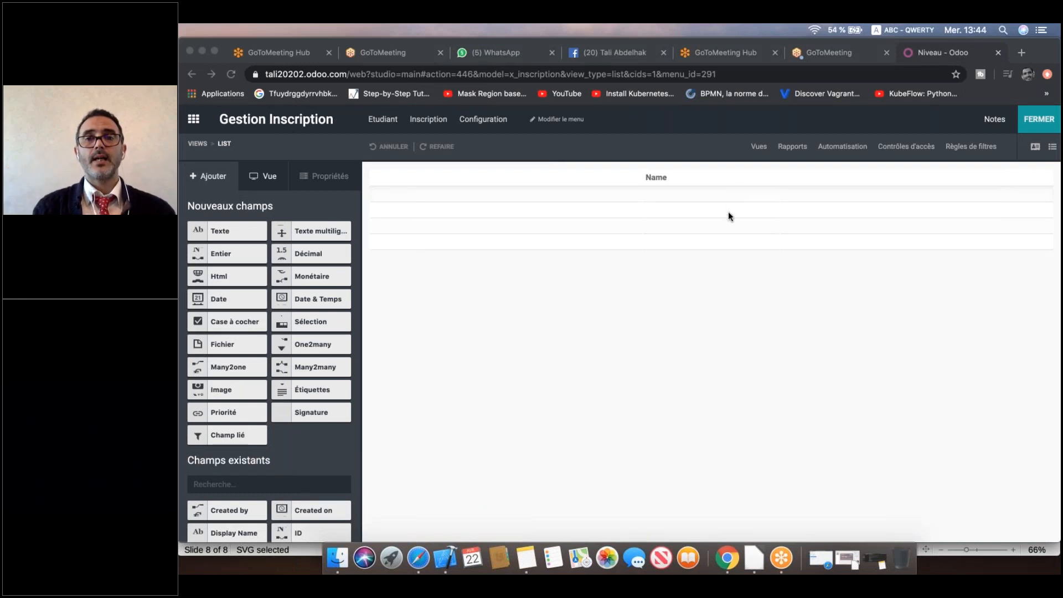
{"action": "left_click", "coordinate": [1035, 147]}
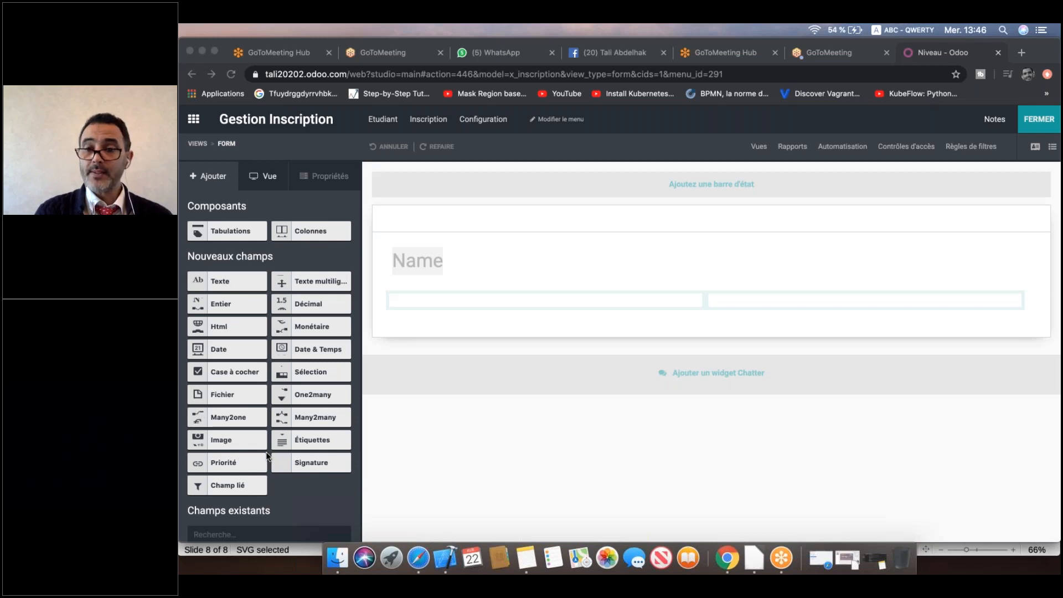
{"action": "left_click", "coordinate": [201, 419]}
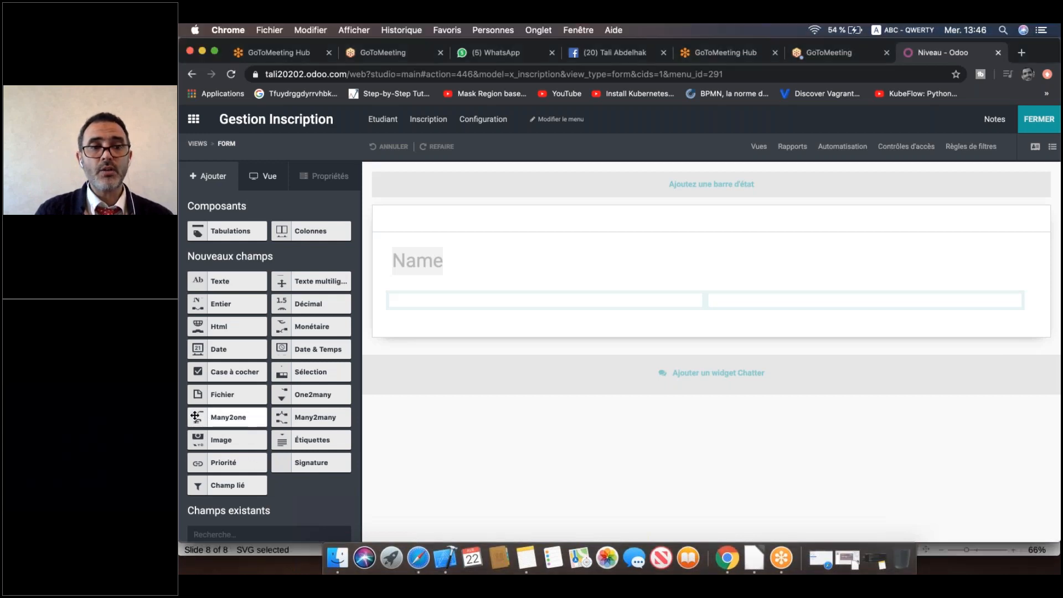
Drop a Many2one field into the Inscription form's left group to bring up its properties.
{"action": "left_click_drag", "start_coordinate": [195, 415], "coordinate": [413, 300]}
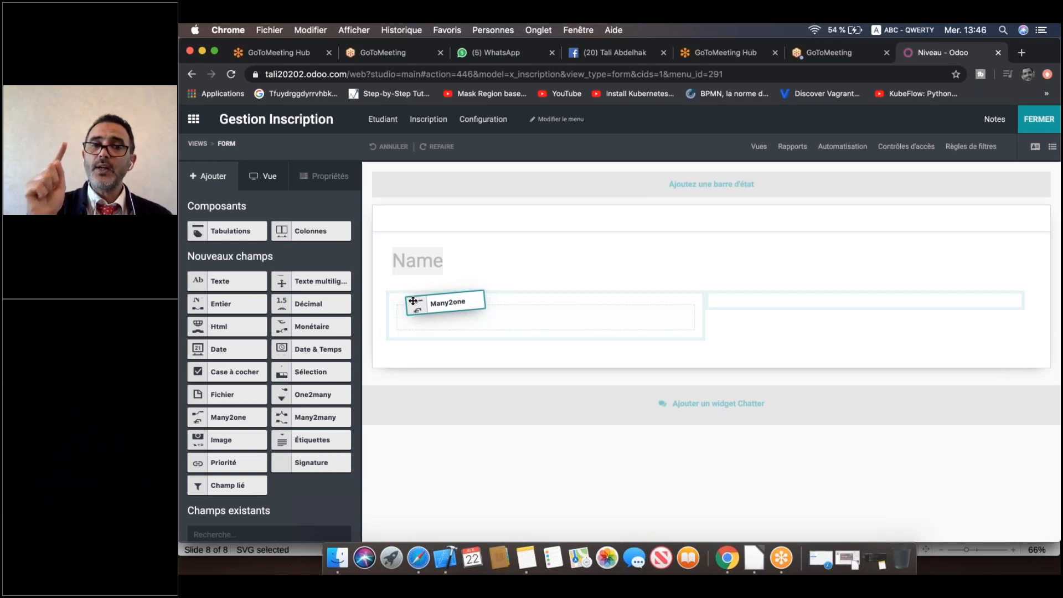
{"action": "left_click_drag", "start_coordinate": [413, 301], "coordinate": [413, 301]}
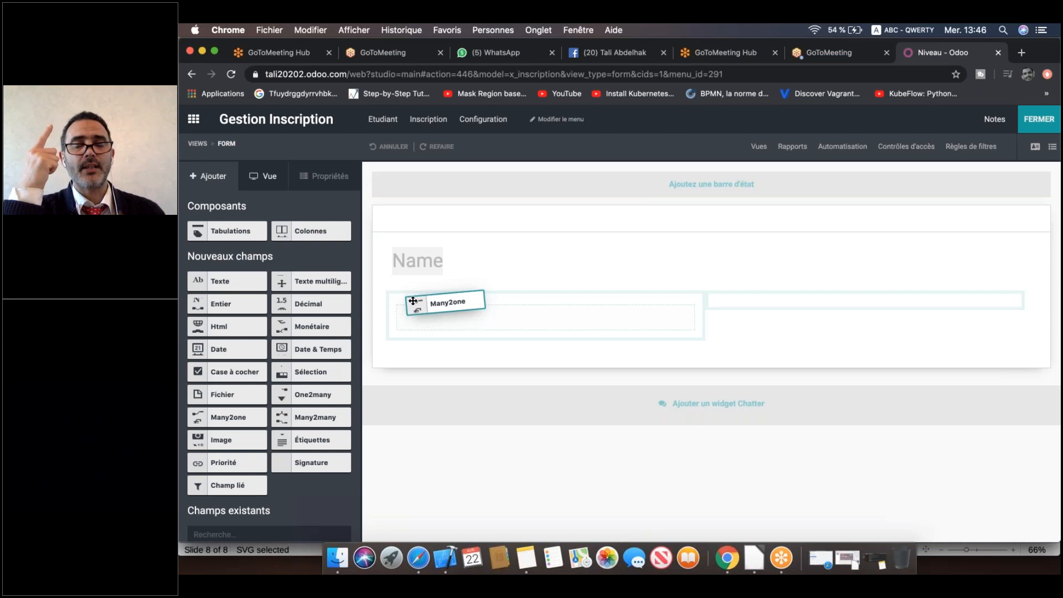
{"action": "left_click_drag", "start_coordinate": [413, 300], "coordinate": [413, 300]}
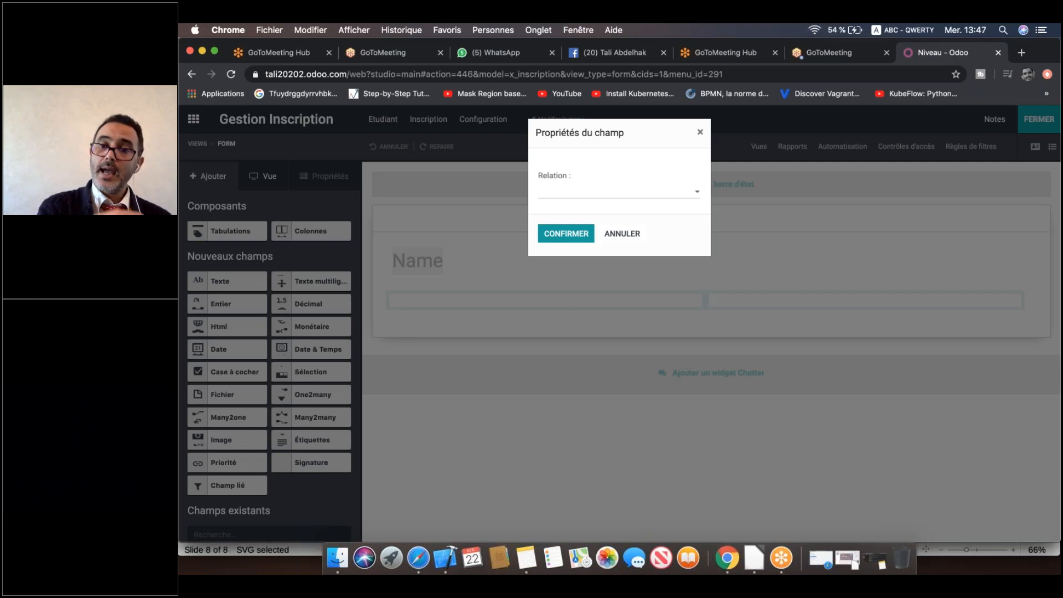
Search 'etu' and choose etudiant as the new field's related model.
{"action": "left_click", "coordinate": [650, 191]}
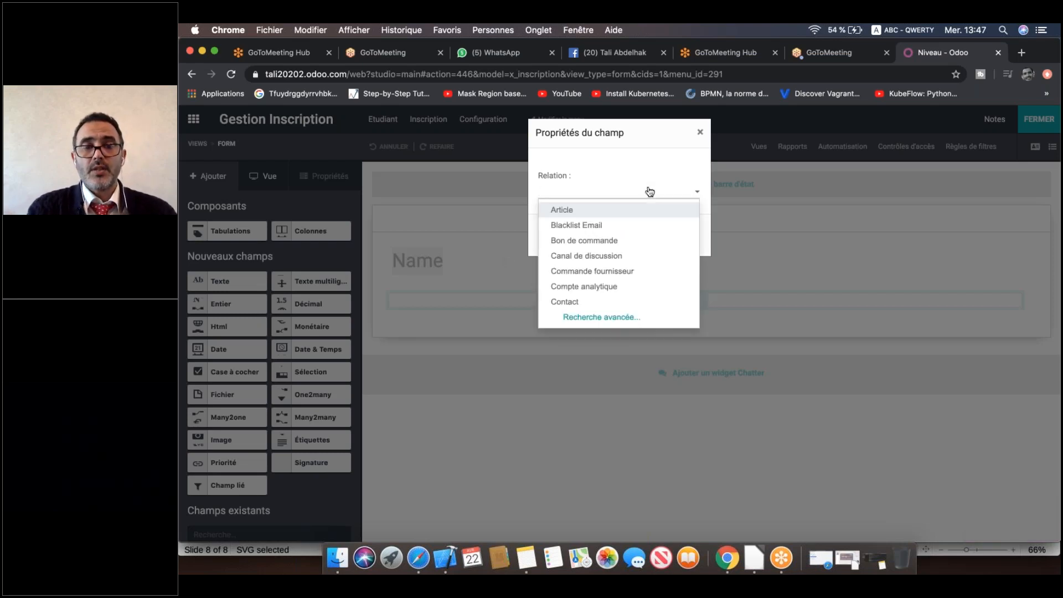
{"action": "type", "text": "etu"}
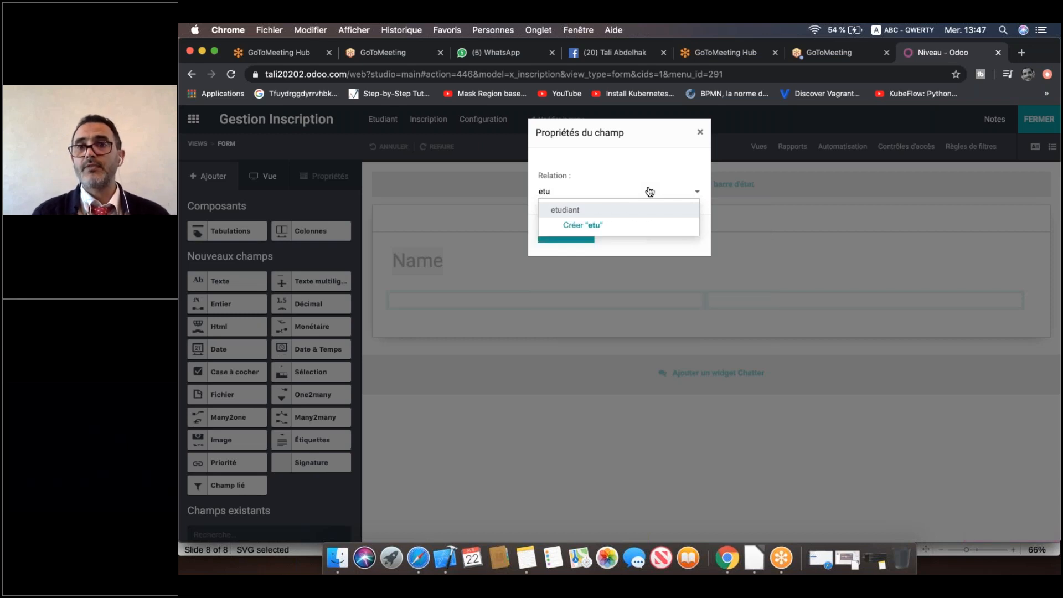
{"action": "left_click", "coordinate": [563, 210]}
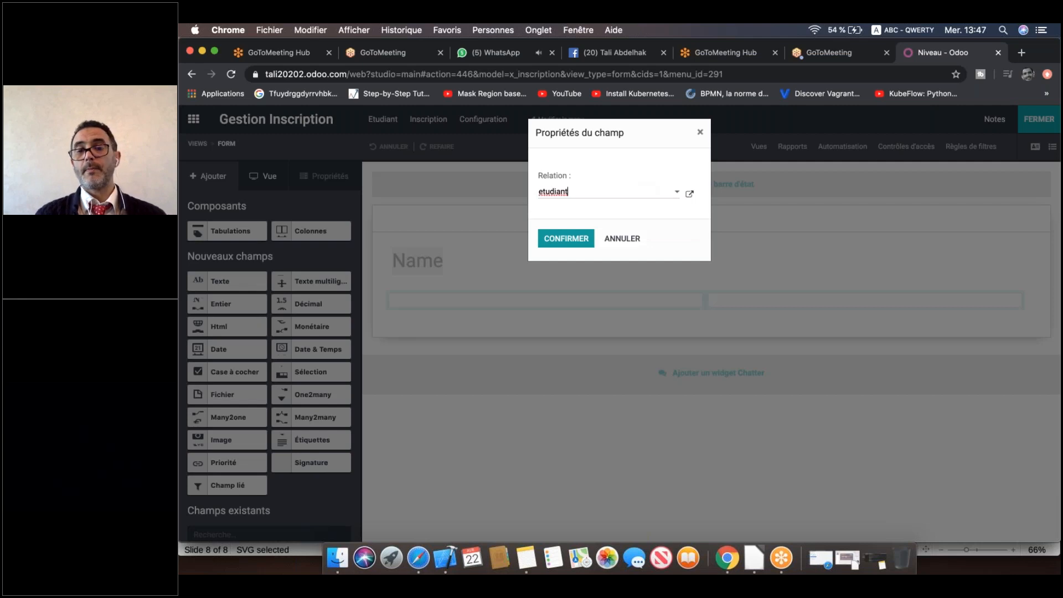
Confirm the etudiant relation and label the new field 'Choisir Etudiant'.
{"action": "left_click", "coordinate": [568, 240]}
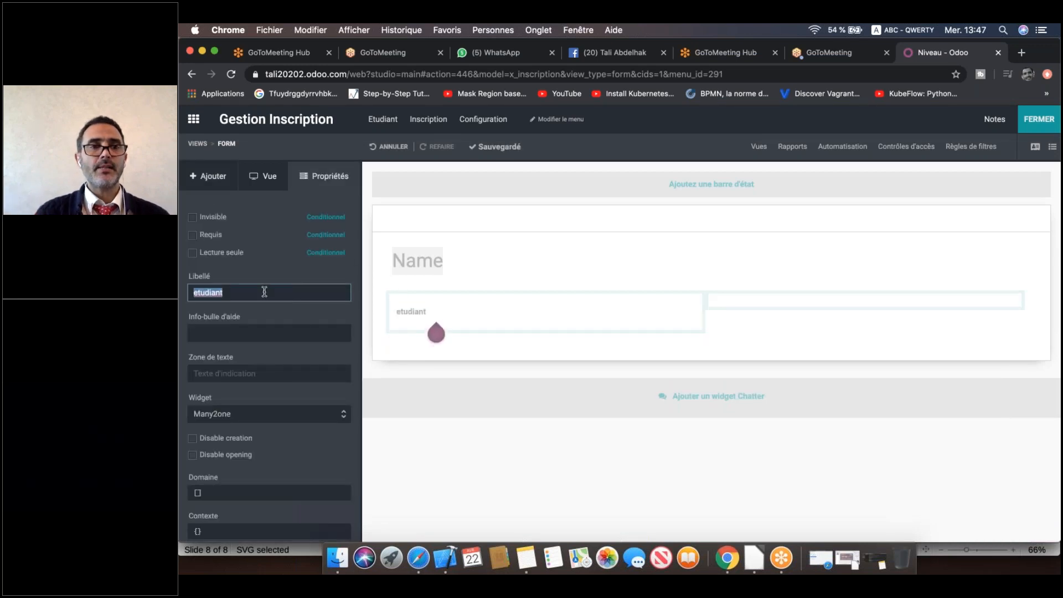
{"action": "type", "text": "Etu"}
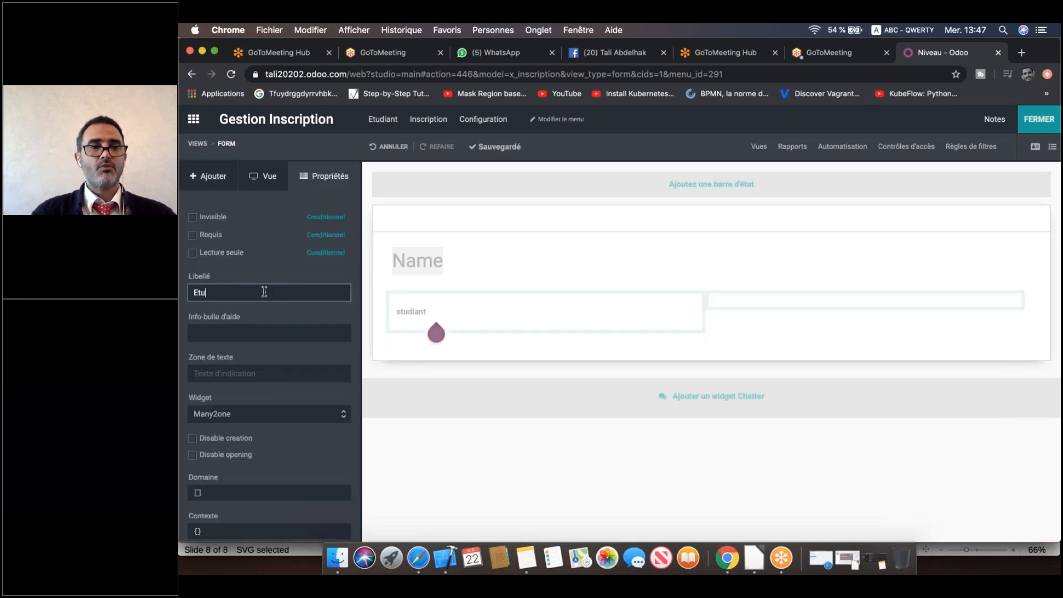
{"action": "type", "text": "diant"}
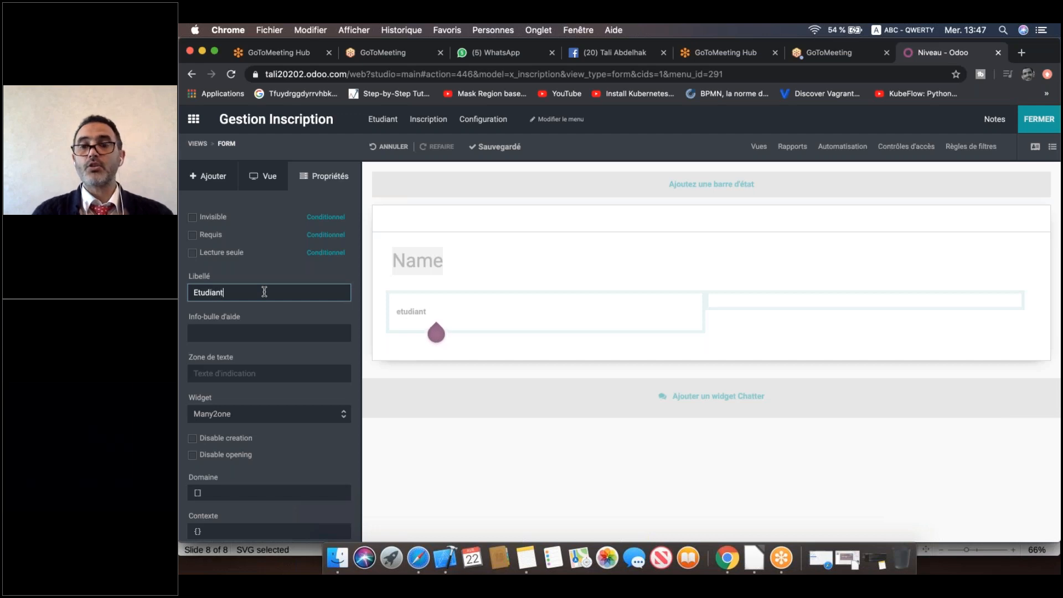
{"action": "type", "text": "Choisir"}
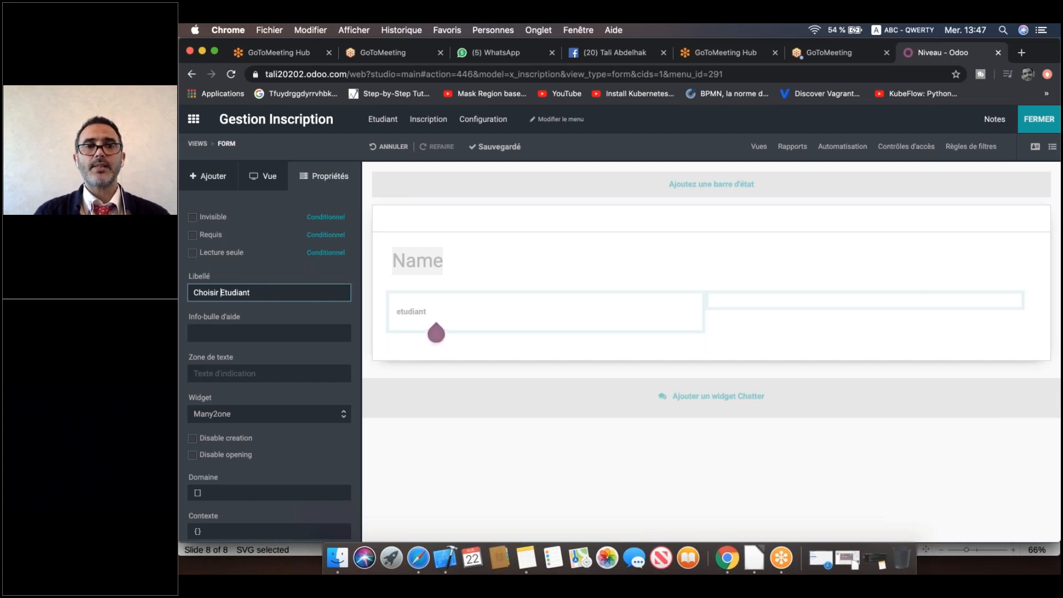
{"action": "left_click", "coordinate": [482, 365]}
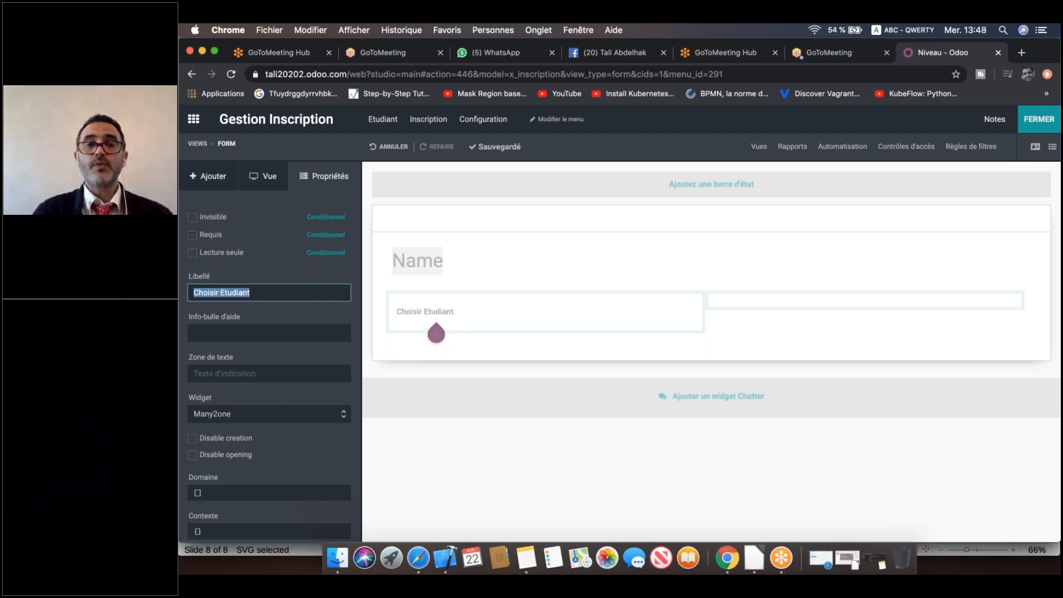
{"action": "left_click", "coordinate": [223, 177]}
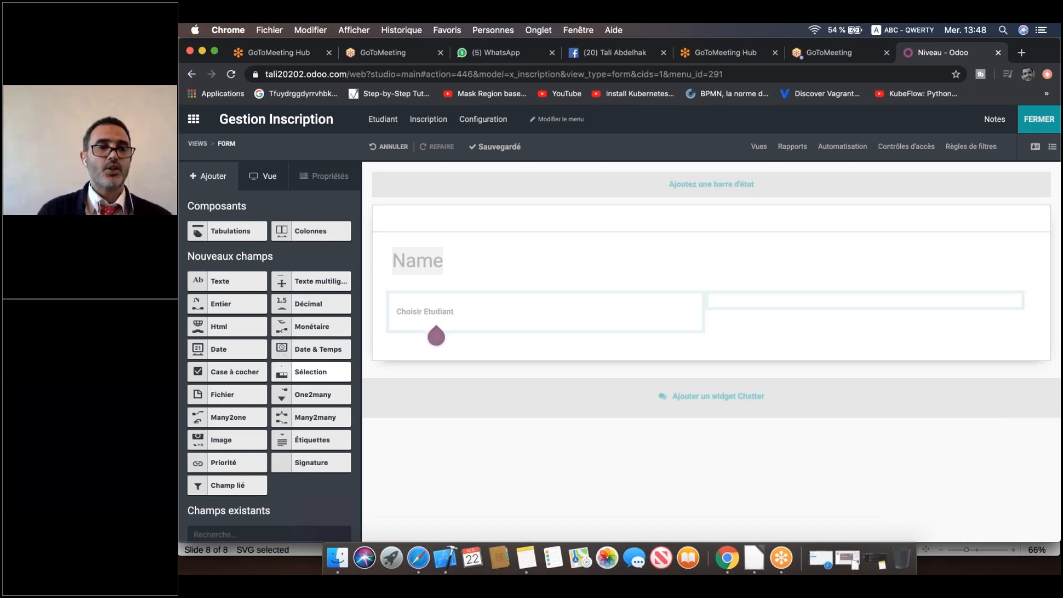
Add a second Many2one field beside Choisir Etudiant, related to the niveau model.
{"action": "left_click_drag", "start_coordinate": [227, 417], "coordinate": [747, 308]}
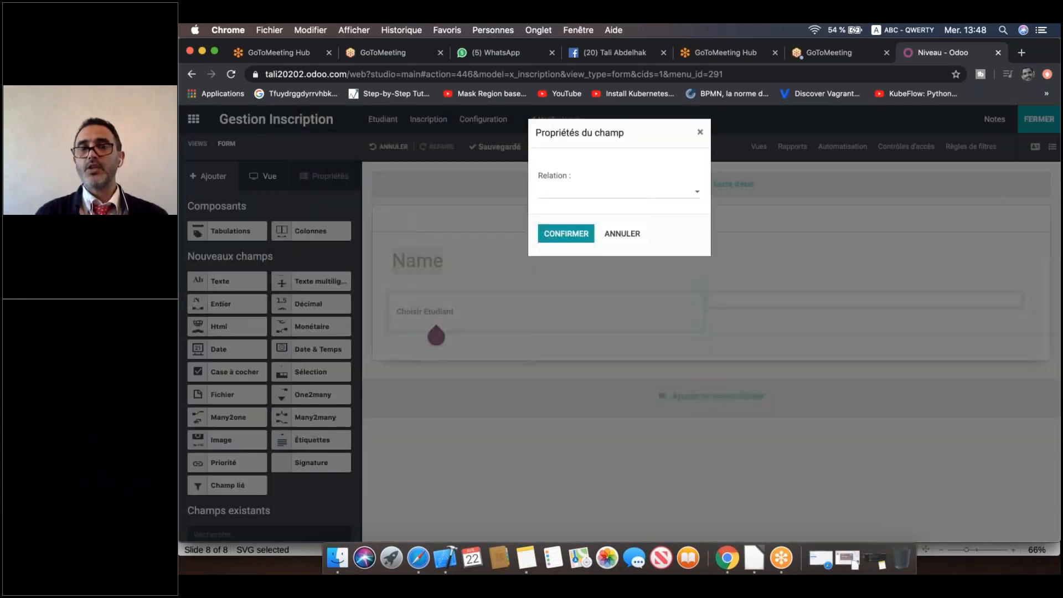
{"action": "left_click", "coordinate": [656, 198]}
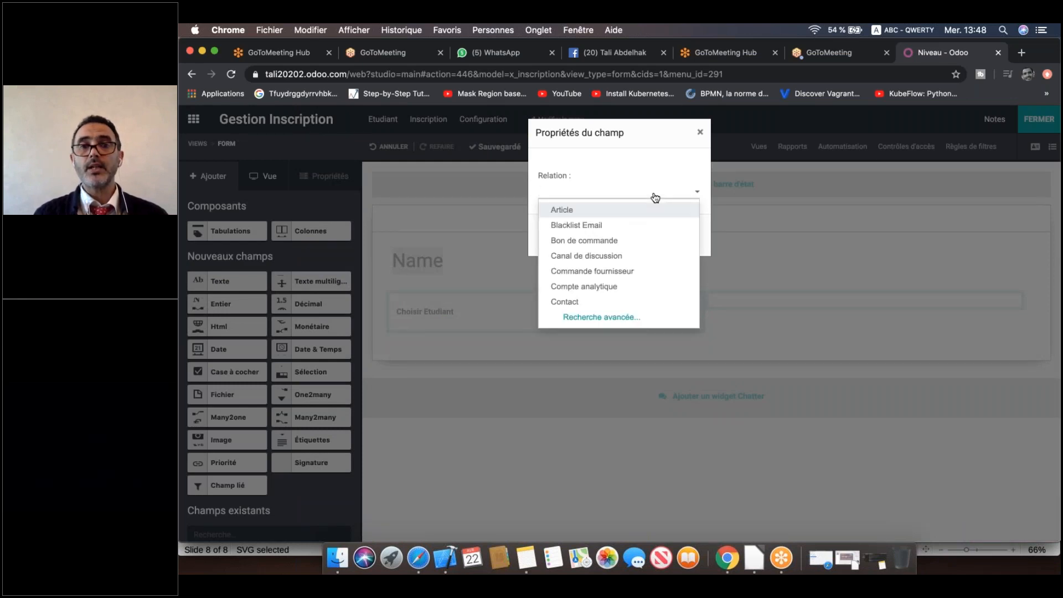
{"action": "type", "text": "nive"}
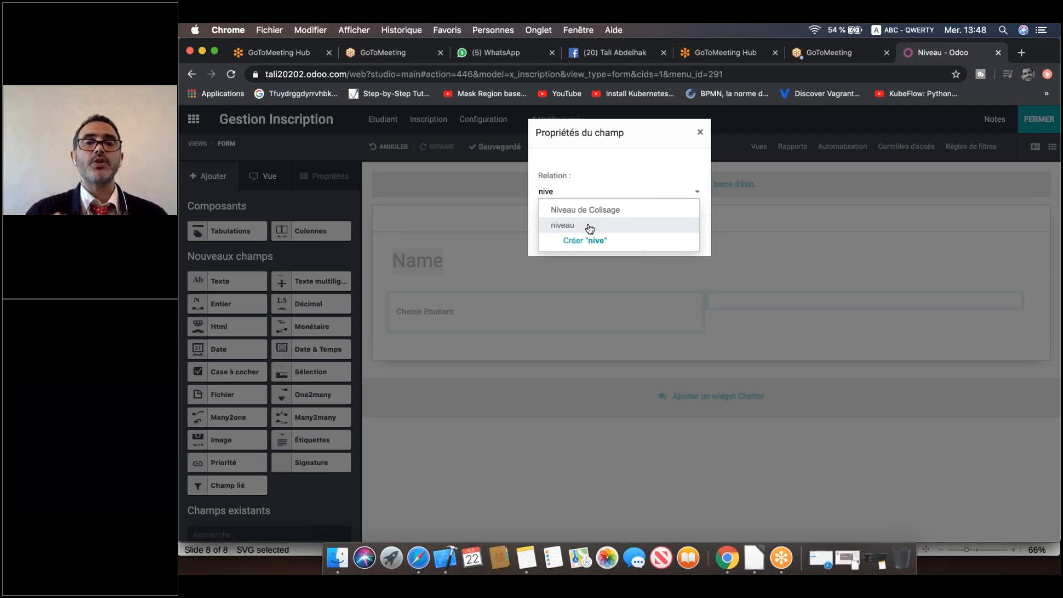
{"action": "left_click", "coordinate": [590, 228]}
{"action": "left_click", "coordinate": [572, 244]}
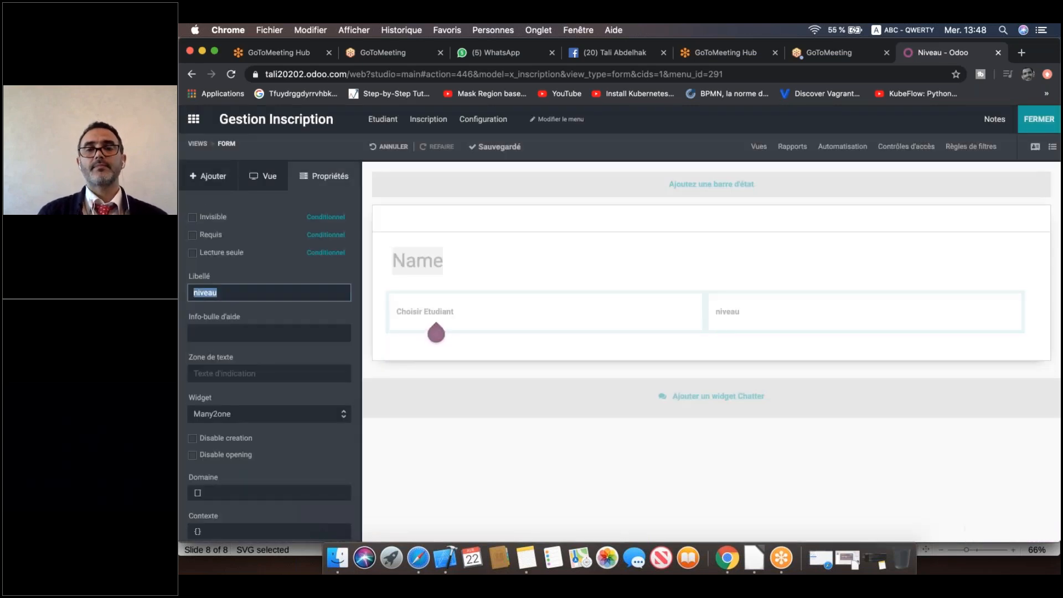
Change the niveau field's label to 'Niveau' with a capital N.
{"action": "left_click", "coordinate": [282, 286]}
{"action": "key", "text": "BackSpace"}
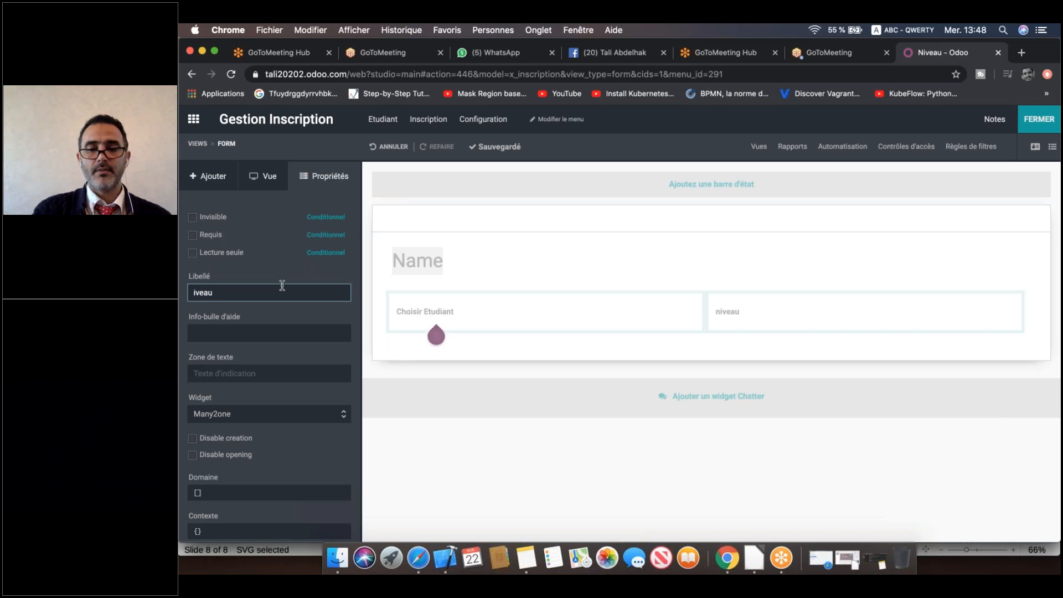
{"action": "type", "text": "N"}
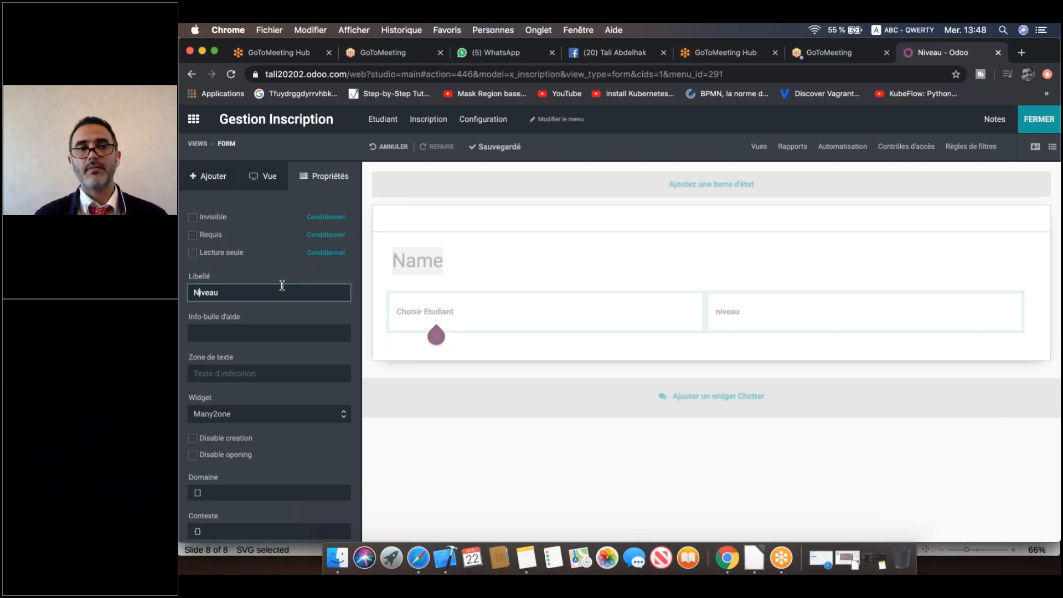
{"action": "left_click", "coordinate": [570, 315]}
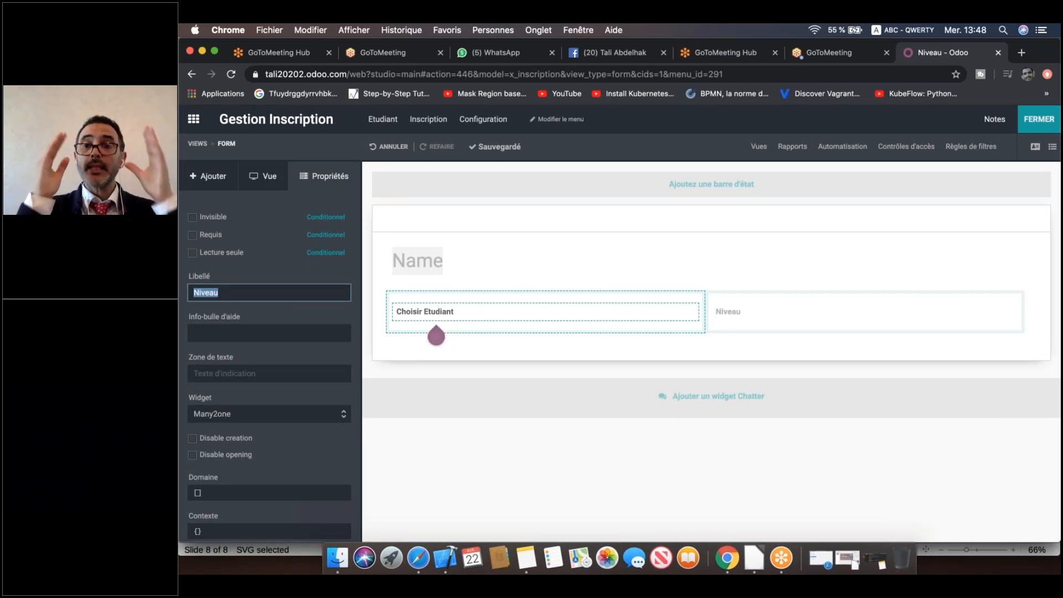
{"action": "left_click_drag", "start_coordinate": [240, 178], "coordinate": [230, 199]}
{"action": "left_click", "coordinate": [221, 177]}
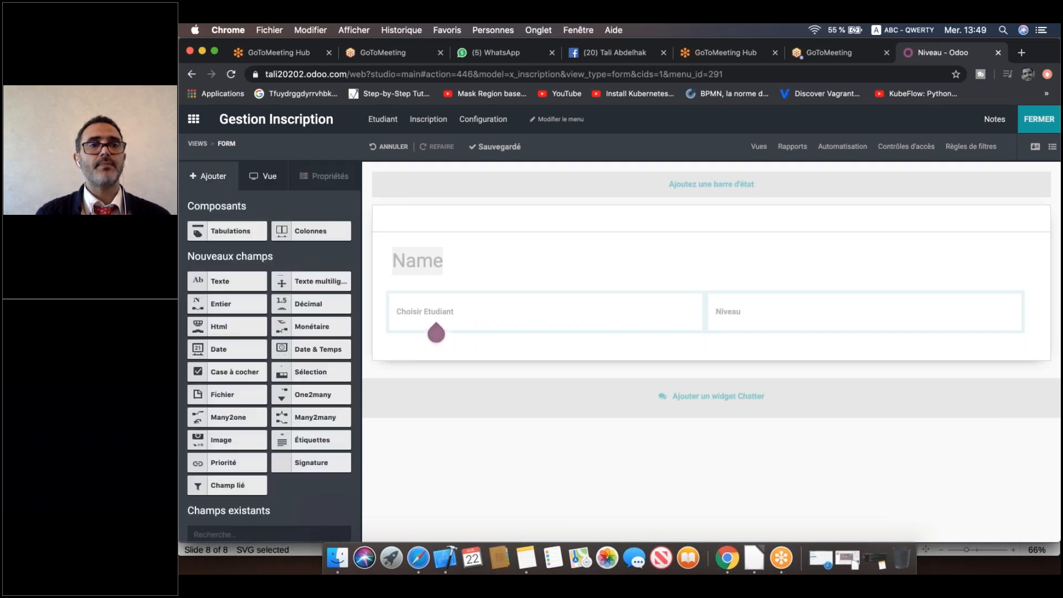
Place a Date field under Choisir Etudiant and relabel it from 'New Date' to 'Date Inscription'.
{"action": "left_click_drag", "start_coordinate": [200, 351], "coordinate": [474, 341]}
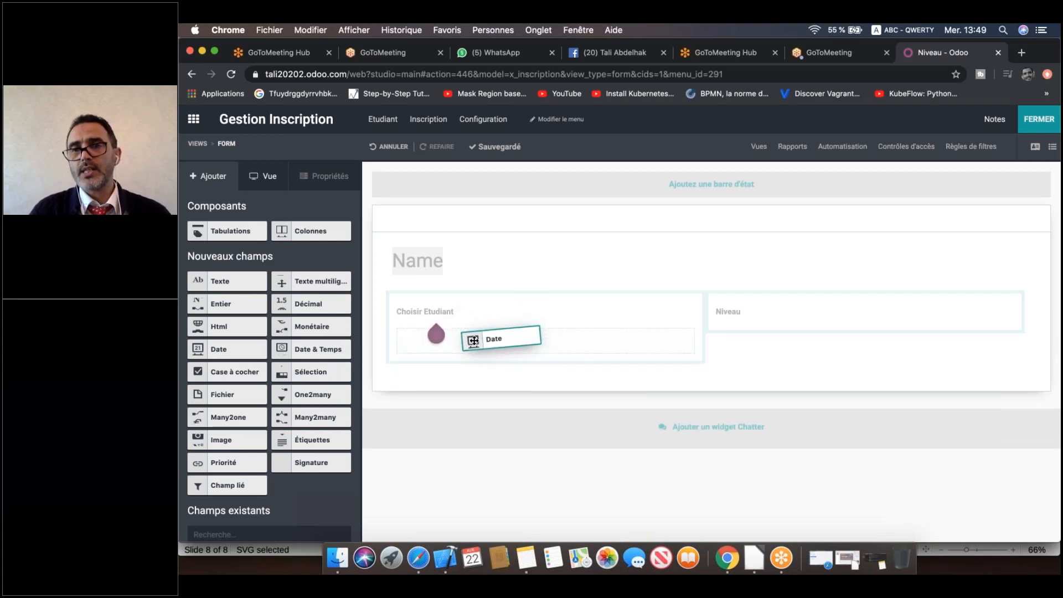
{"action": "left_click_drag", "start_coordinate": [474, 341], "coordinate": [474, 341]}
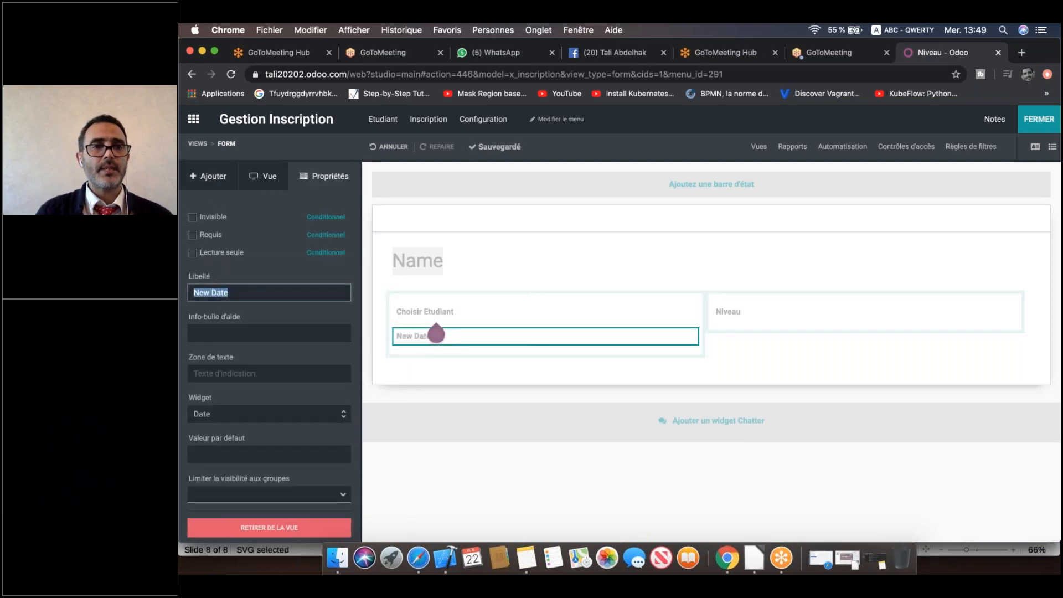
{"action": "right_click", "coordinate": [225, 286]}
{"action": "key", "text": "Escape"}
{"action": "left_click", "coordinate": [212, 292]}
{"action": "key", "text": "BackSpace"}
{"action": "key", "text": "BackSpace"}
{"action": "key", "text": "BackSpace"}
{"action": "key", "text": "BackSpace"}
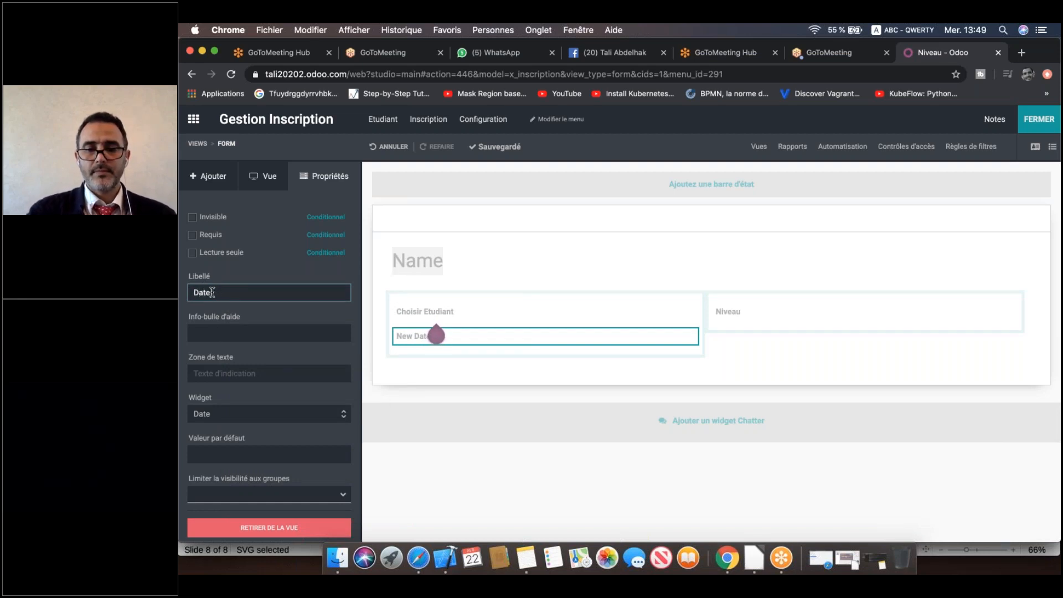
{"action": "type", "text": "Inscription"}
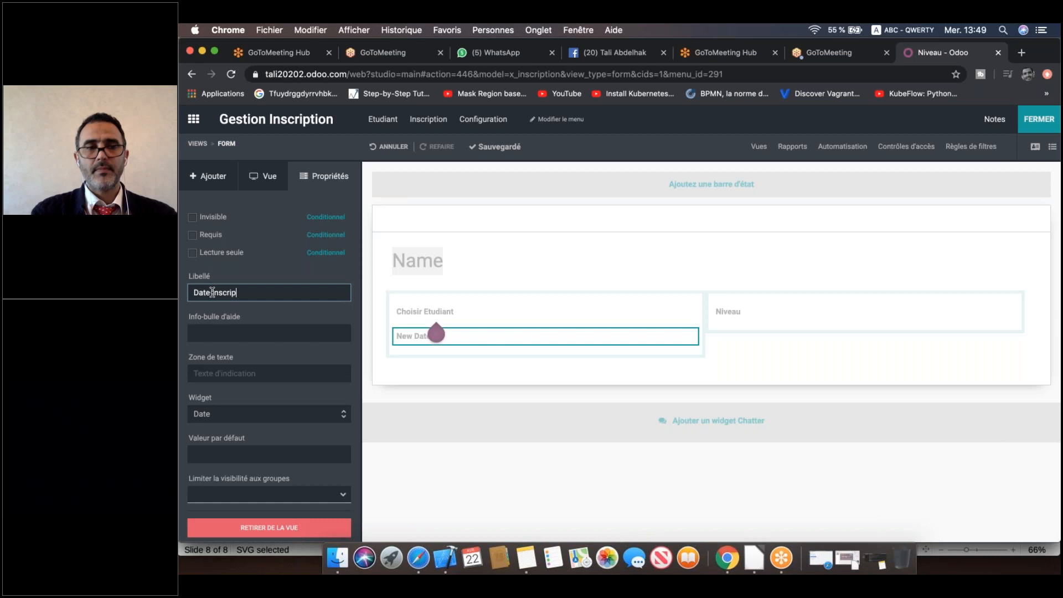
{"action": "left_click", "coordinate": [453, 298]}
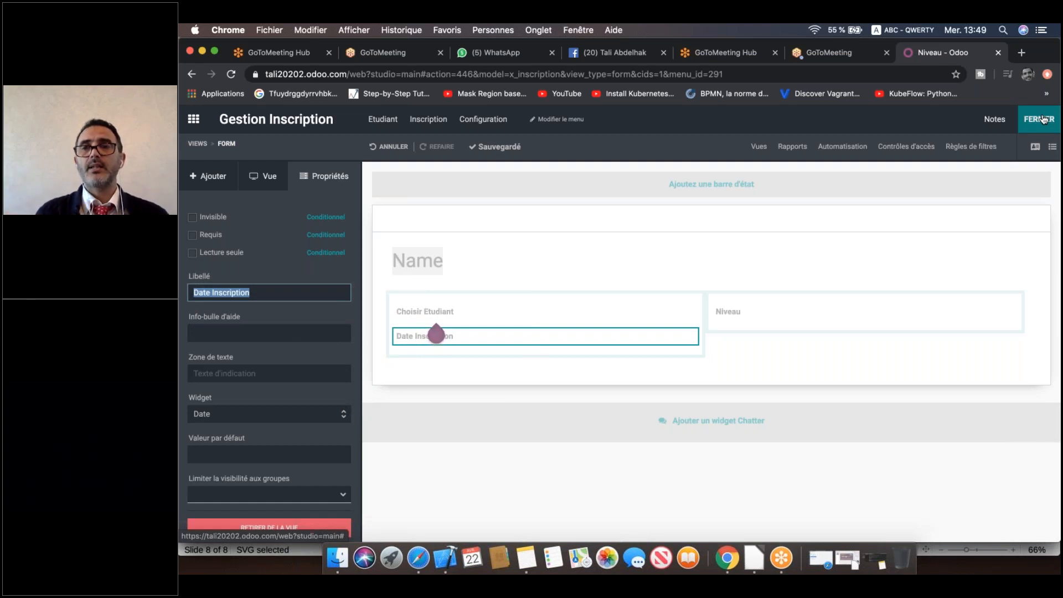
Create an 'Insc' enrolment with a chosen student, Premiere année, date 22/04/2020, and save it.
{"action": "left_click", "coordinate": [1039, 119]}
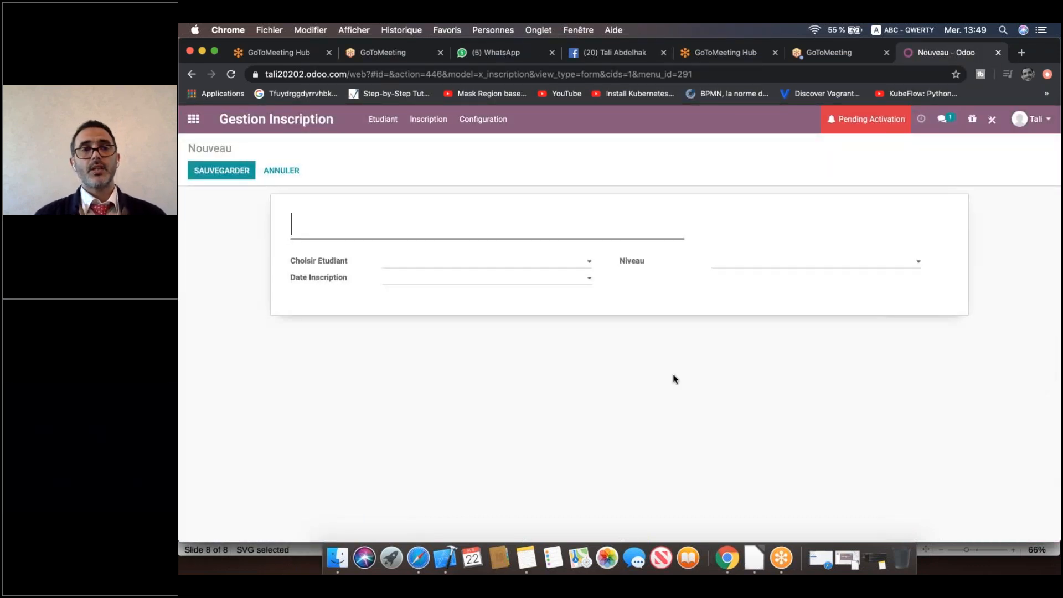
{"action": "type", "text": "Inscription de Mlle Jamila"}
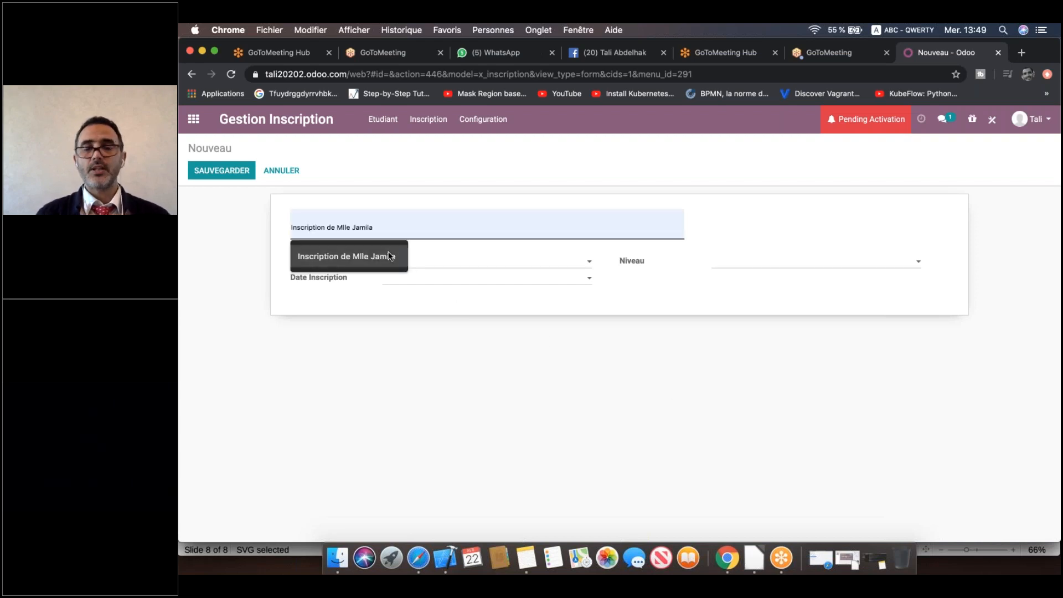
{"action": "left_click", "coordinate": [390, 256]}
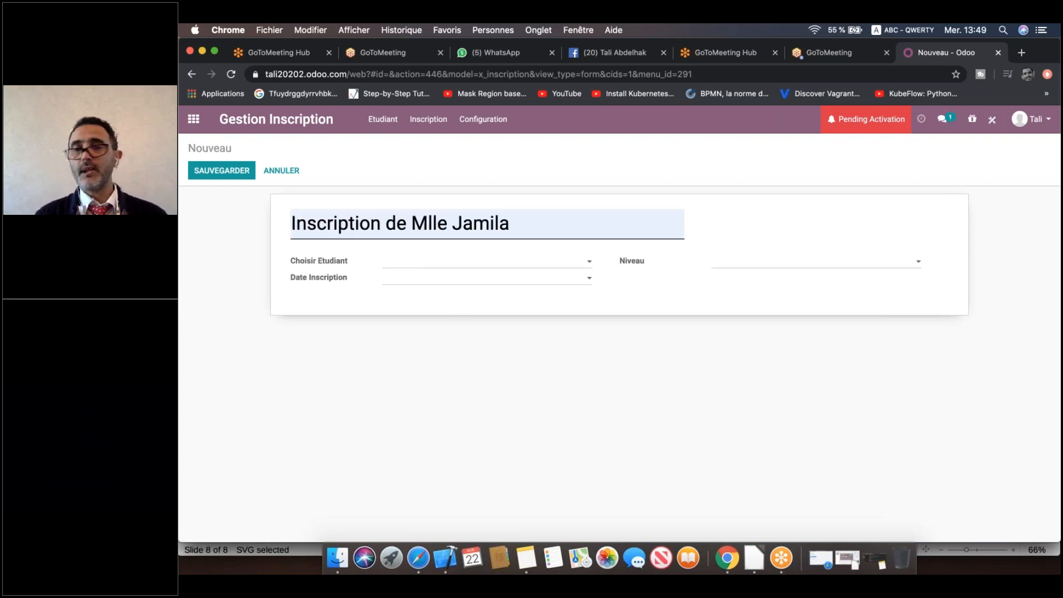
{"action": "left_click", "coordinate": [451, 264]}
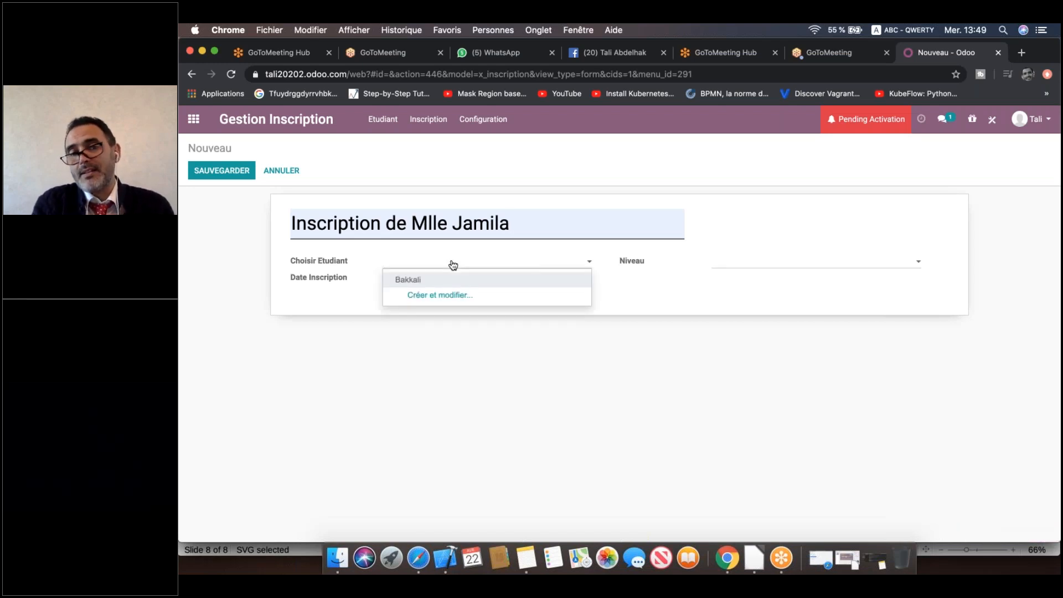
{"action": "left_click", "coordinate": [442, 280]}
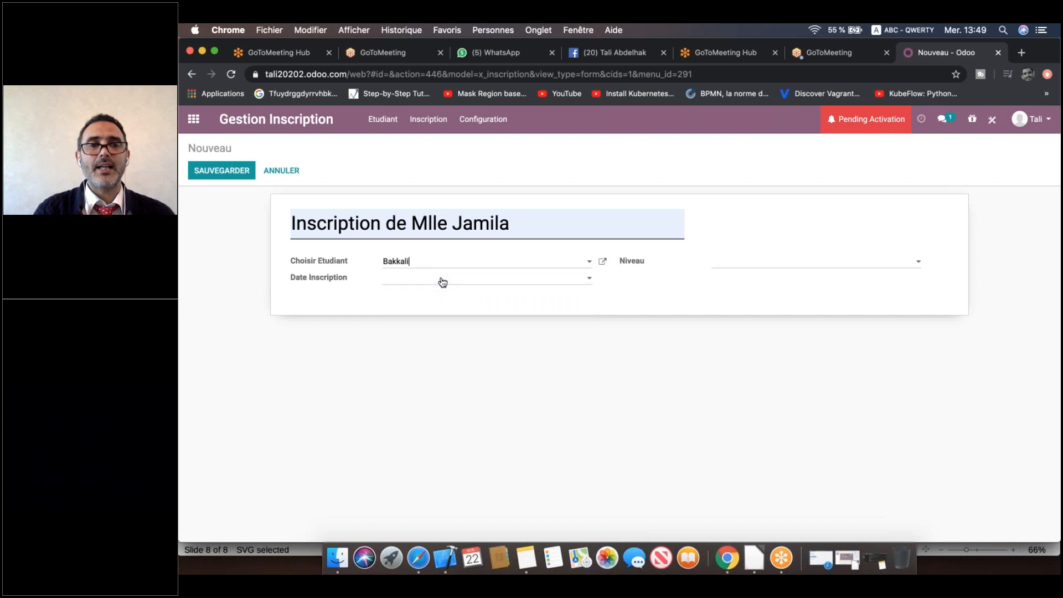
{"action": "left_click", "coordinate": [750, 266]}
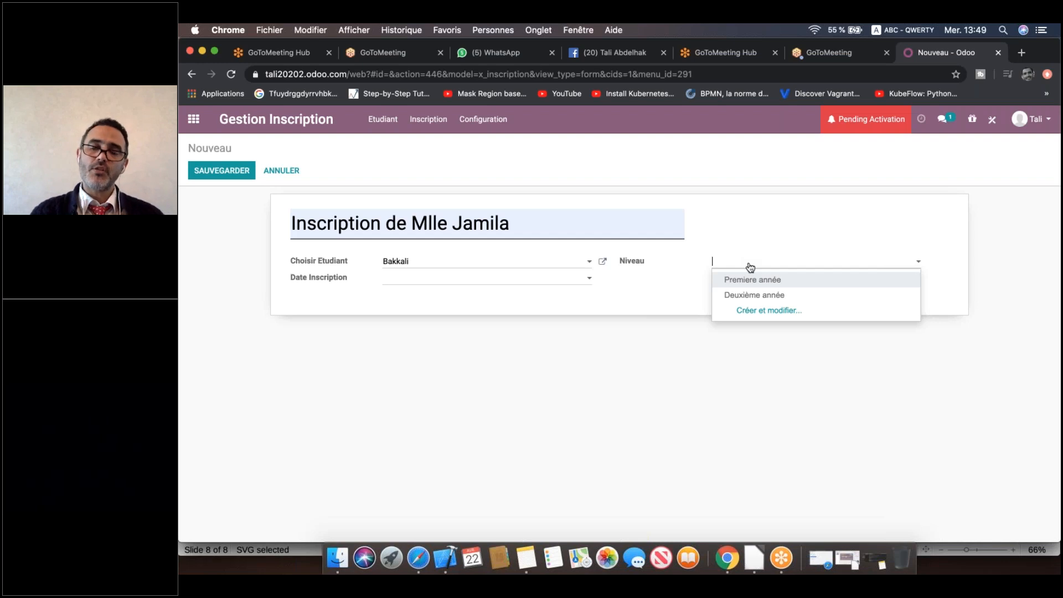
{"action": "left_click", "coordinate": [754, 280]}
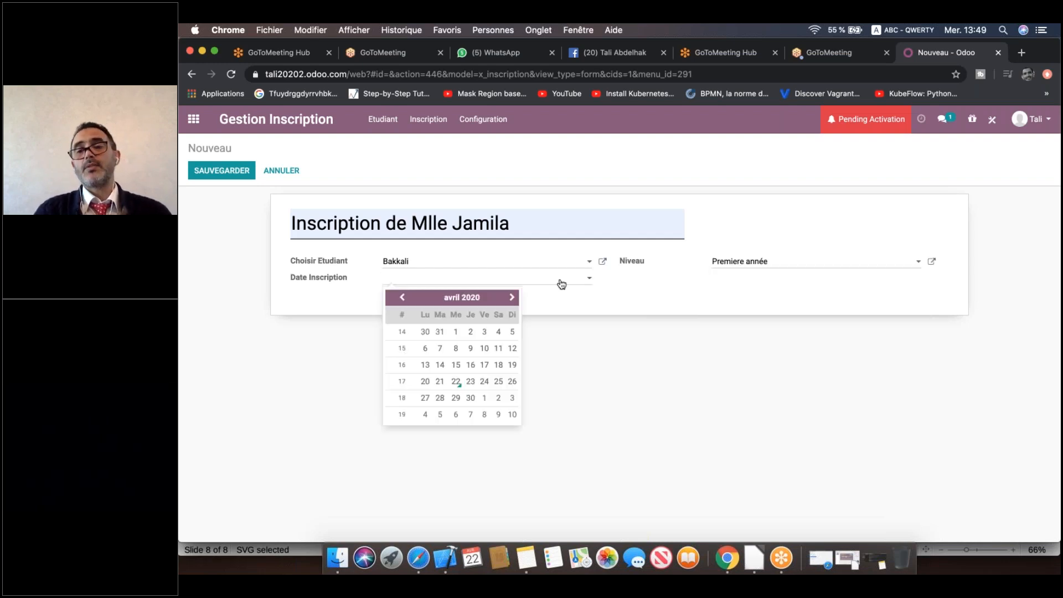
{"action": "left_click", "coordinate": [458, 386]}
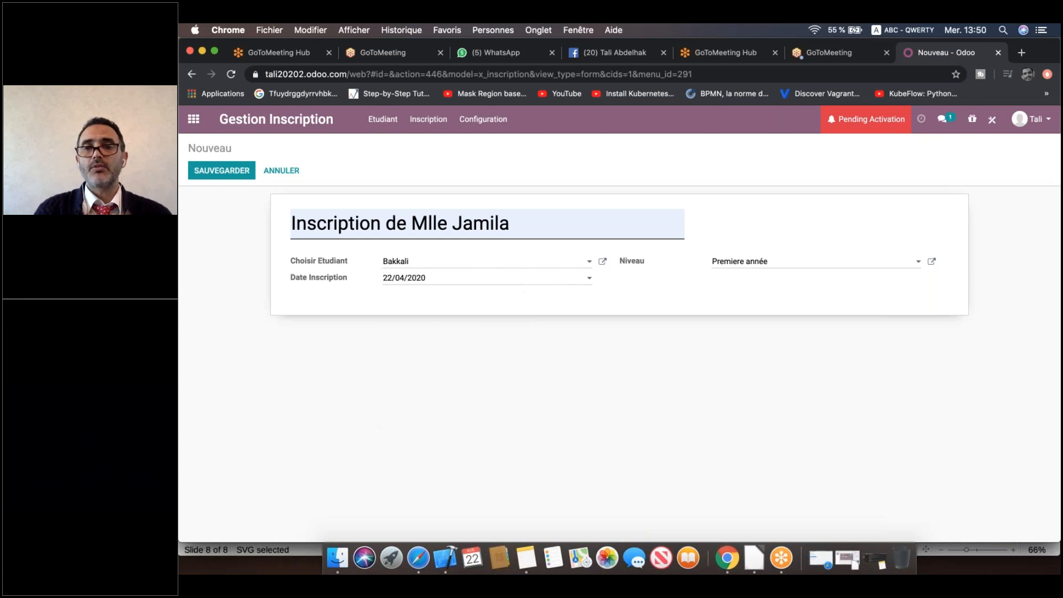
{"action": "left_click", "coordinate": [242, 175]}
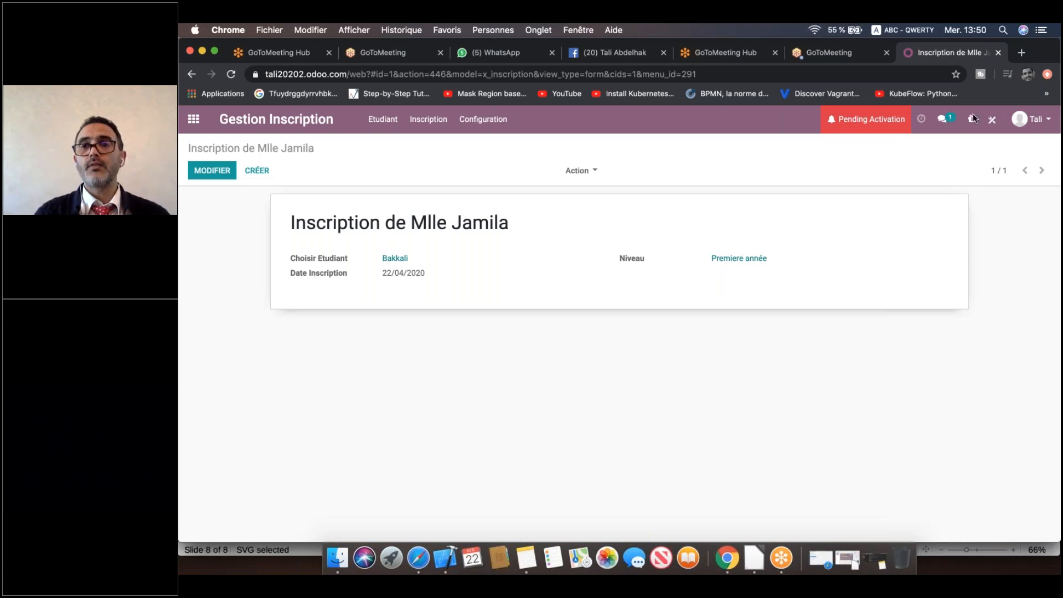
Reopen Studio on the Inscription app and switch to its List view editor.
{"action": "left_click", "coordinate": [980, 127]}
{"action": "left_click", "coordinate": [991, 121]}
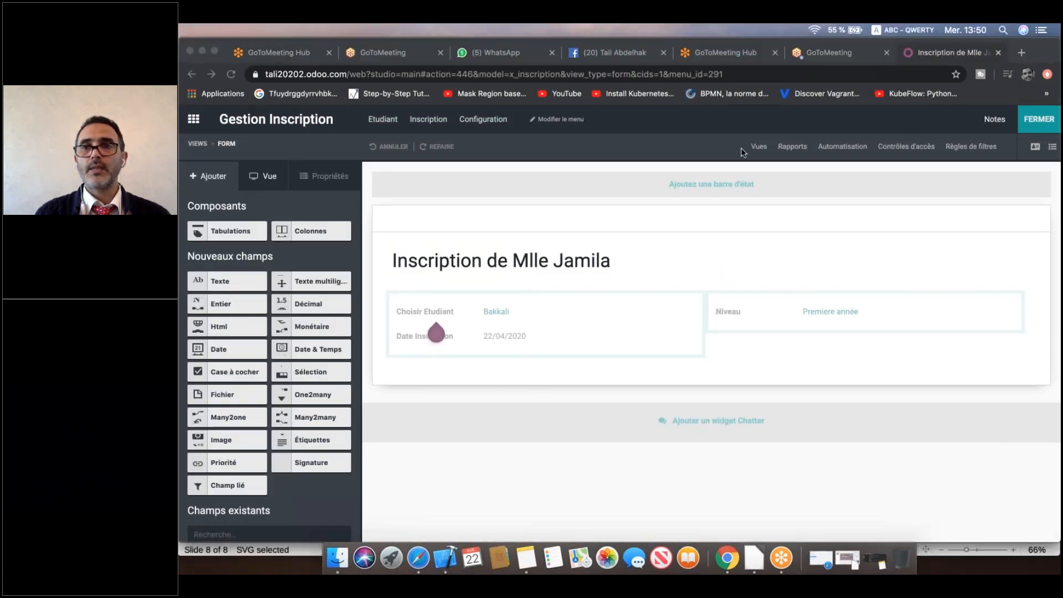
{"action": "left_click", "coordinate": [1052, 152]}
{"action": "left_click", "coordinate": [1052, 151]}
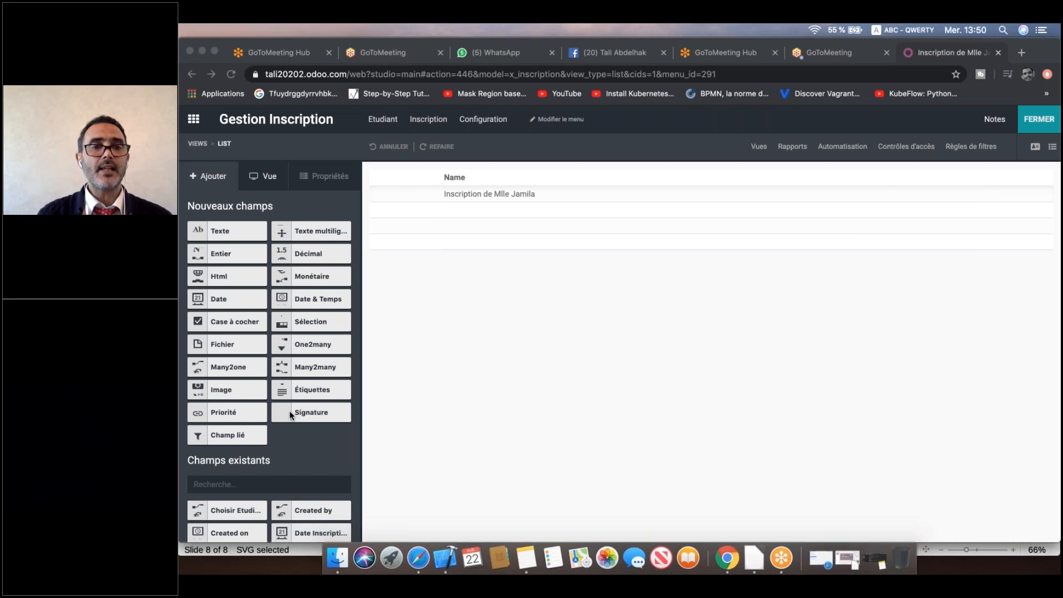
Add Niveau and Choisir Etudiant as columns after Name in the Inscription list, then close Studio.
{"action": "scroll", "coordinate": [289, 410], "scroll_direction": "down", "scroll_amount": 3}
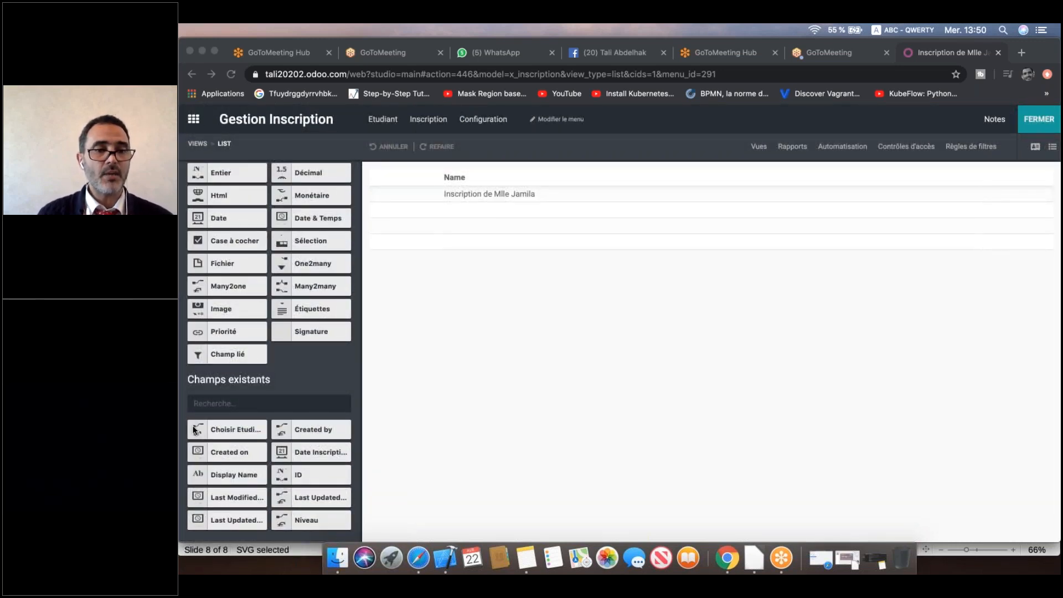
{"action": "left_click", "coordinate": [284, 519]}
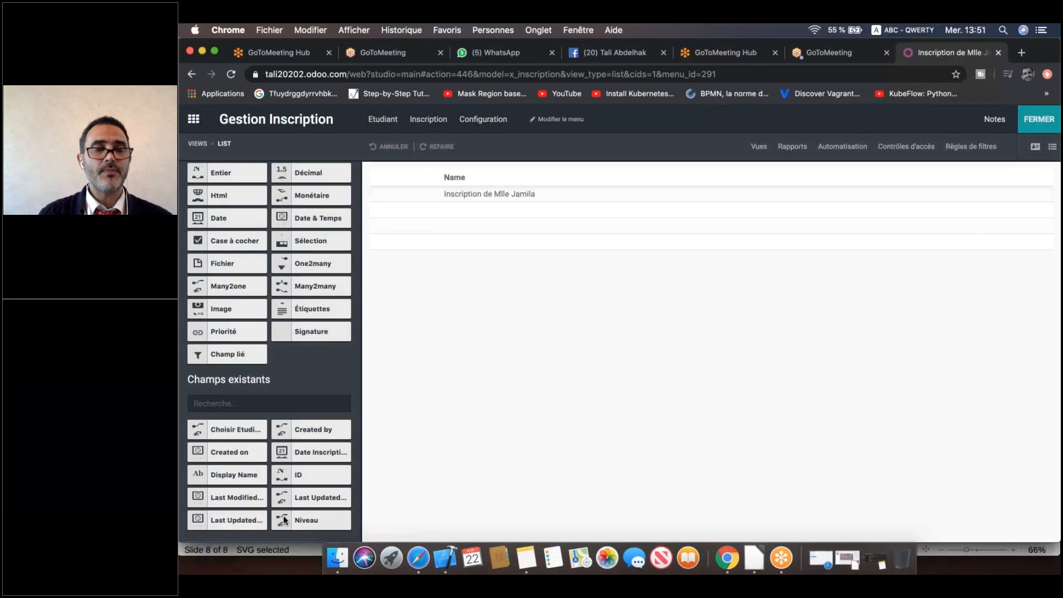
{"action": "left_click_drag", "start_coordinate": [284, 520], "coordinate": [995, 179]}
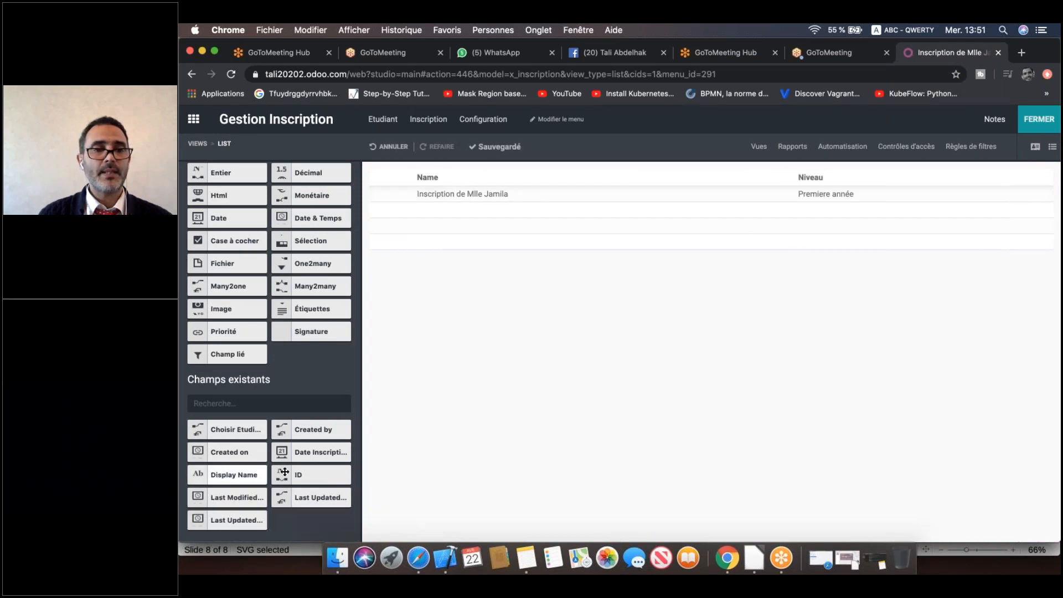
{"action": "left_click_drag", "start_coordinate": [200, 429], "coordinate": [769, 178]}
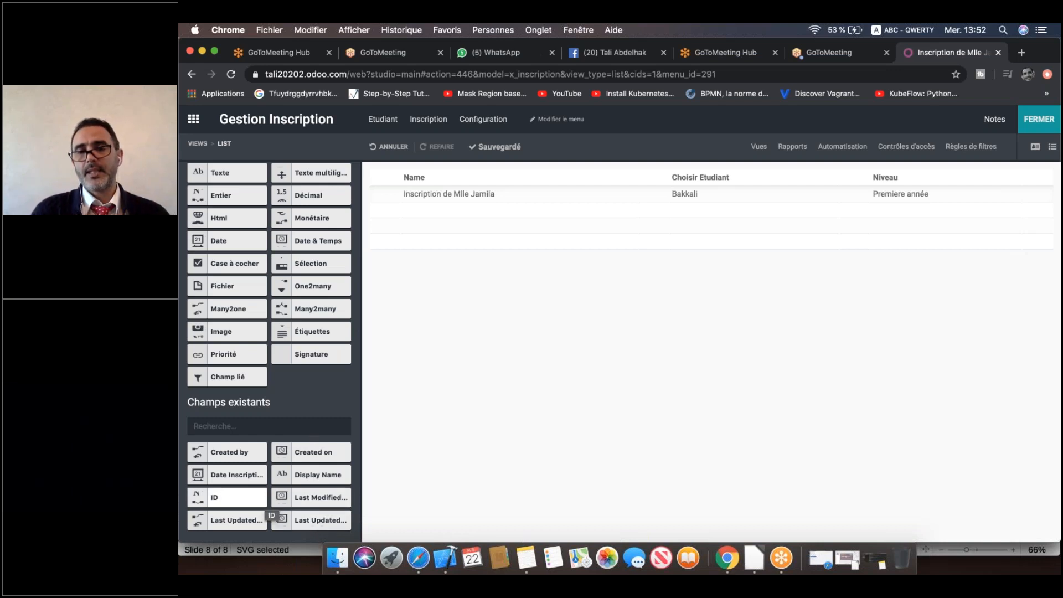
{"action": "left_click", "coordinate": [1039, 119]}
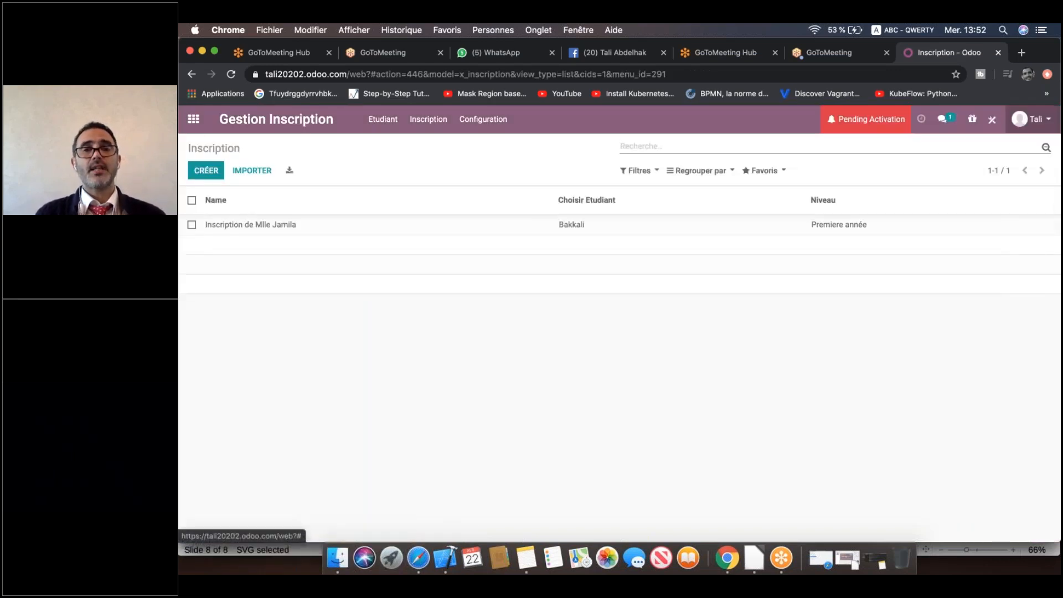
From the apps overview, open Gestion Inscription's Inscription list and start a blank Inscription record.
{"action": "left_click", "coordinate": [865, 141]}
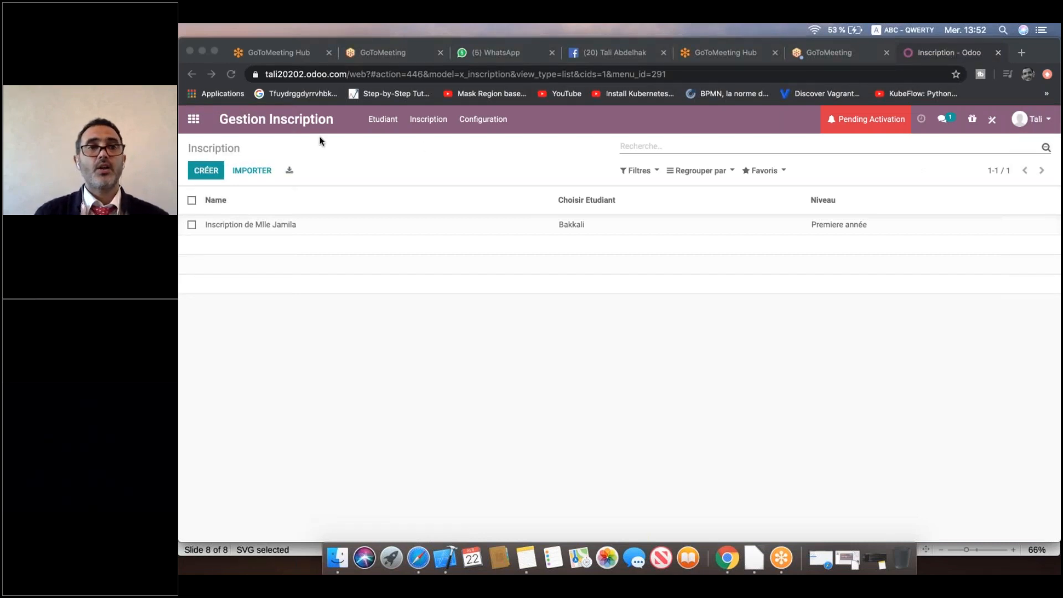
{"action": "left_click", "coordinate": [194, 122]}
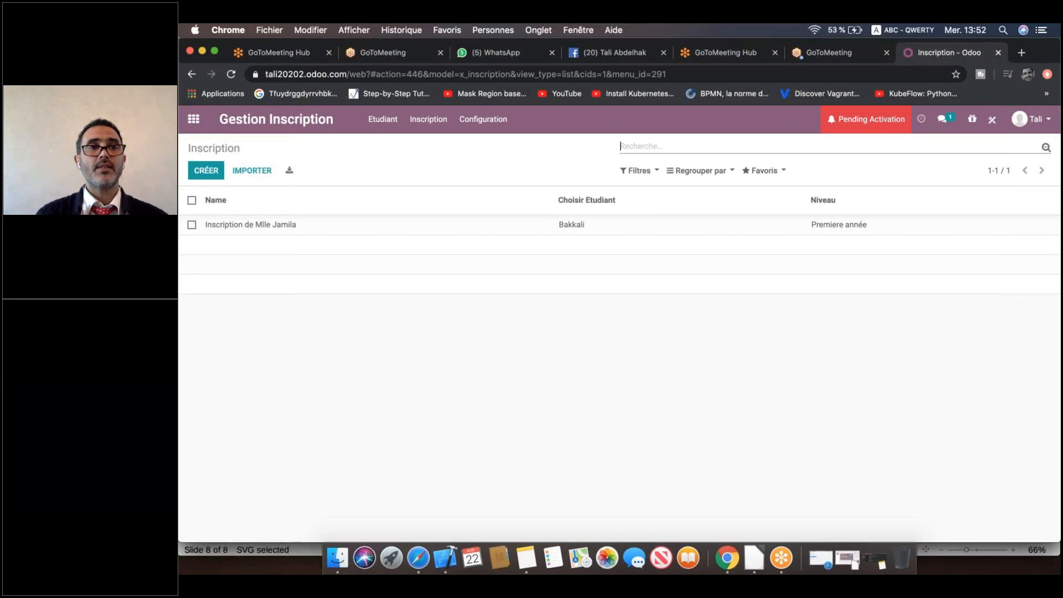
{"action": "left_click", "coordinate": [194, 119]}
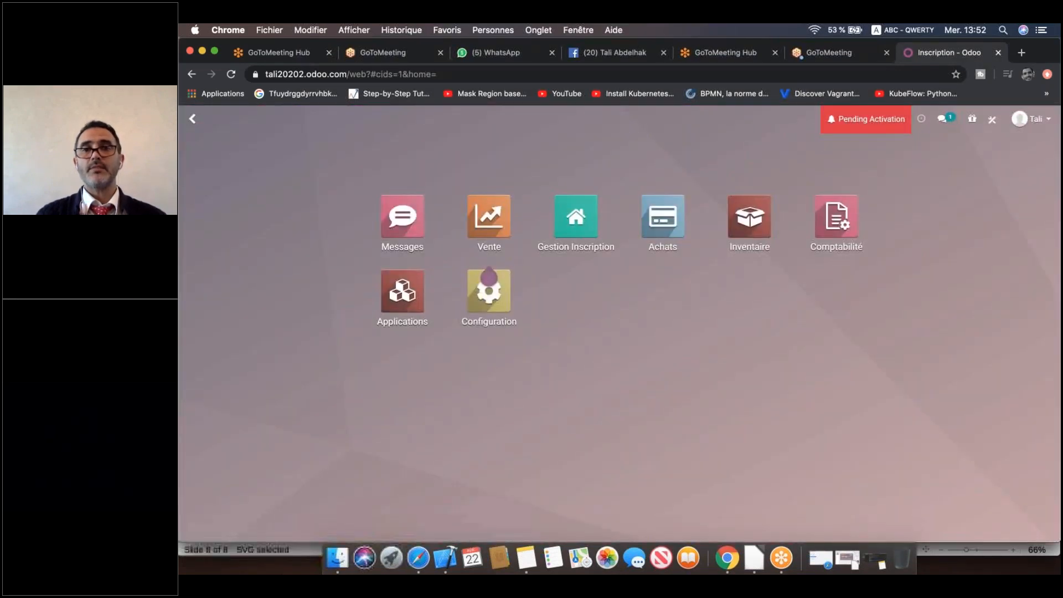
{"action": "left_click", "coordinate": [858, 144]}
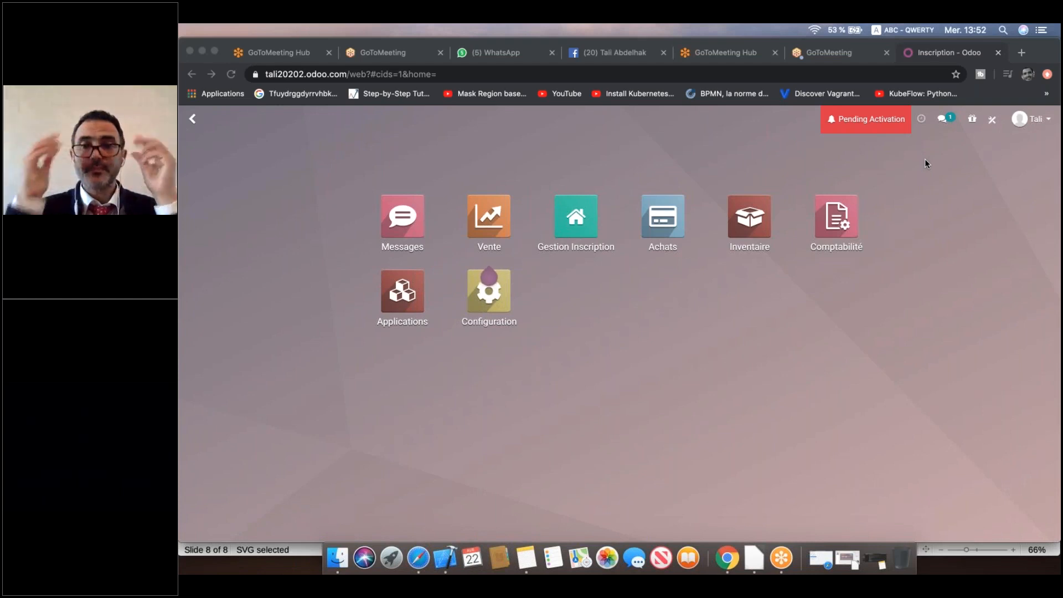
{"action": "left_click", "coordinate": [567, 223]}
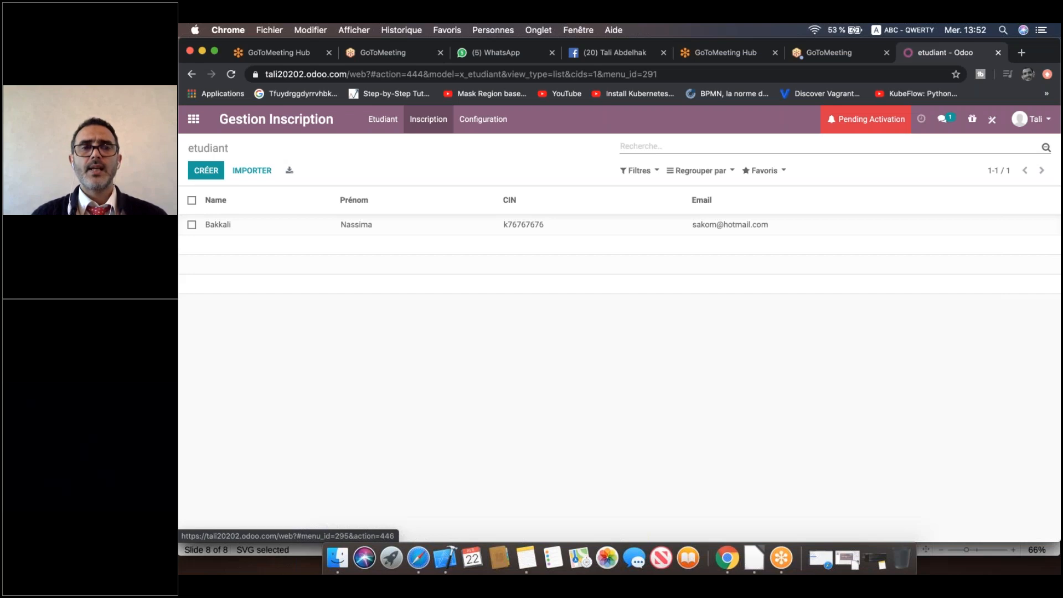
{"action": "left_click", "coordinate": [426, 121]}
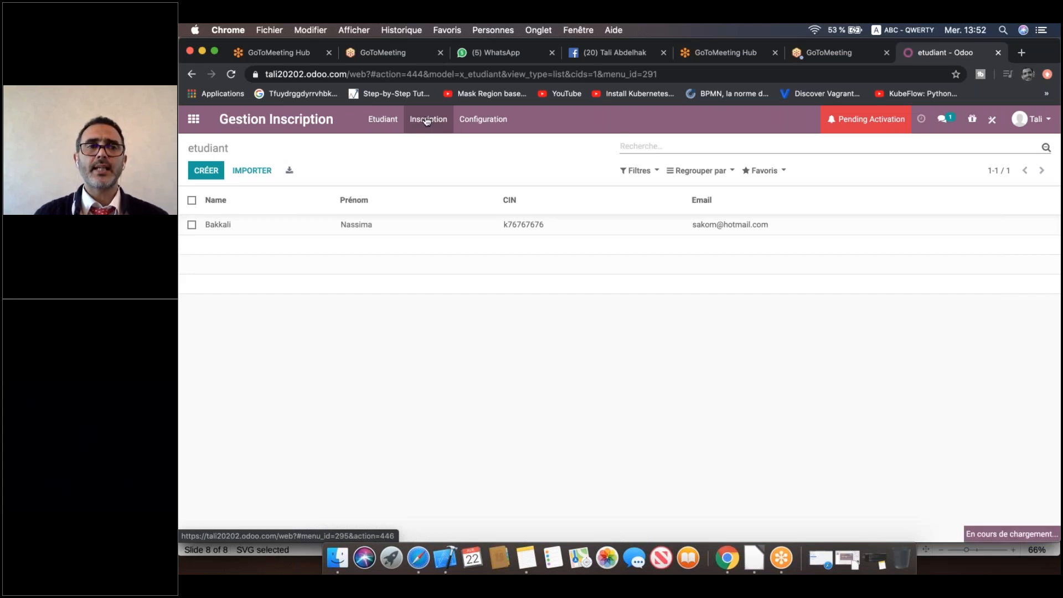
{"action": "left_click", "coordinate": [209, 170]}
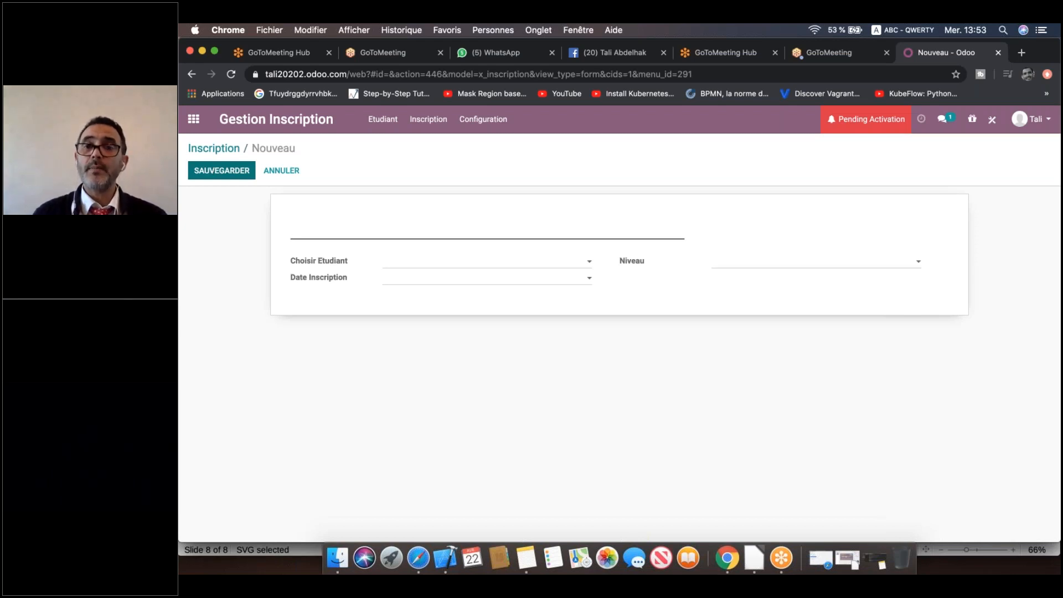
{"action": "left_click", "coordinate": [517, 183]}
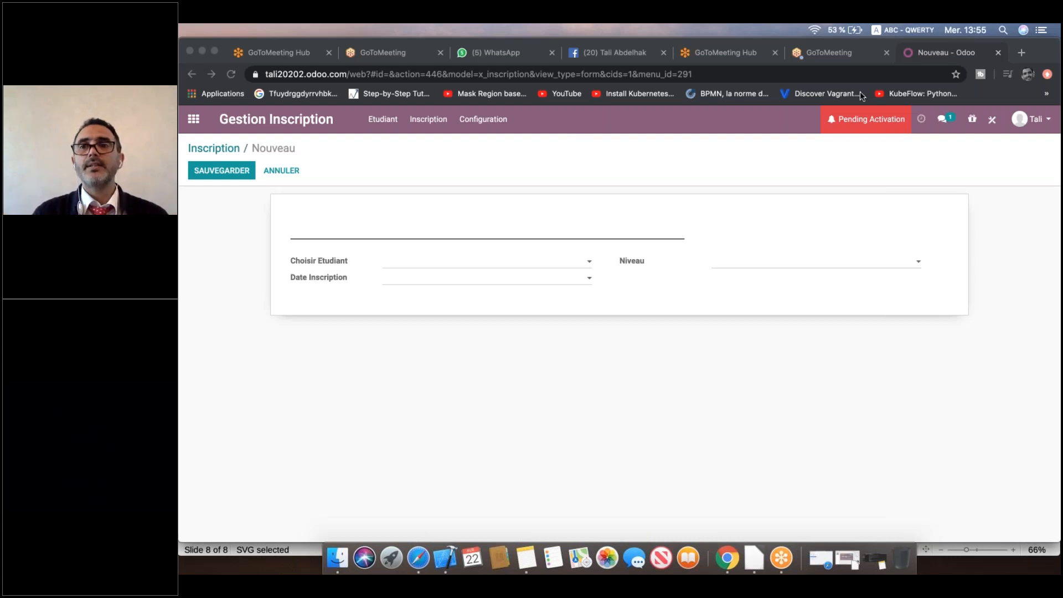
In Studio, drop a new Many2one field onto the Inscription form beneath Niveau.
{"action": "left_click", "coordinate": [992, 122]}
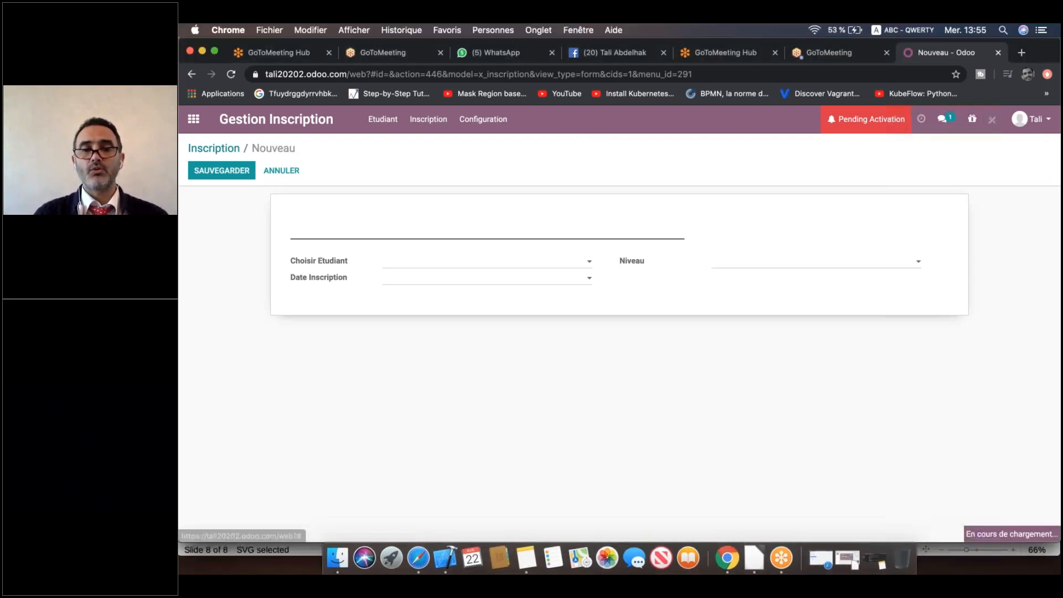
{"action": "left_click", "coordinate": [991, 121]}
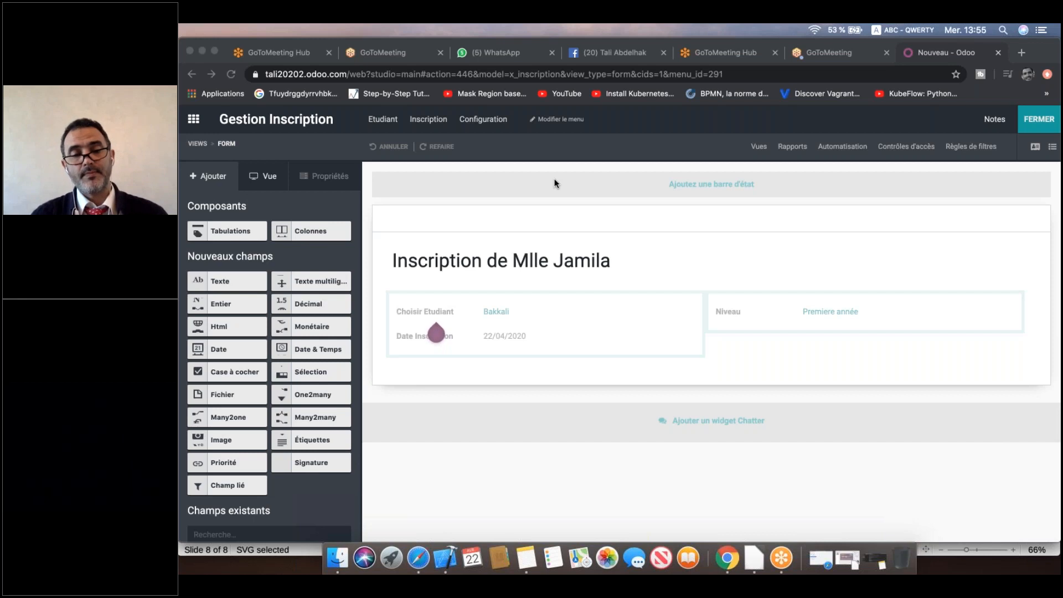
{"action": "left_click", "coordinate": [199, 416]}
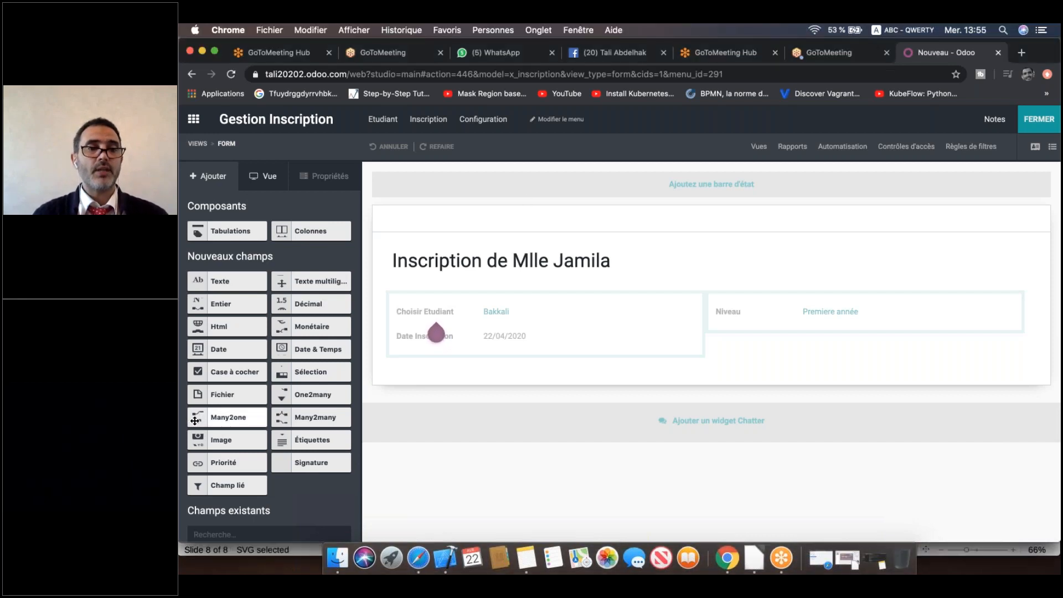
{"action": "left_click_drag", "start_coordinate": [200, 417], "coordinate": [756, 346]}
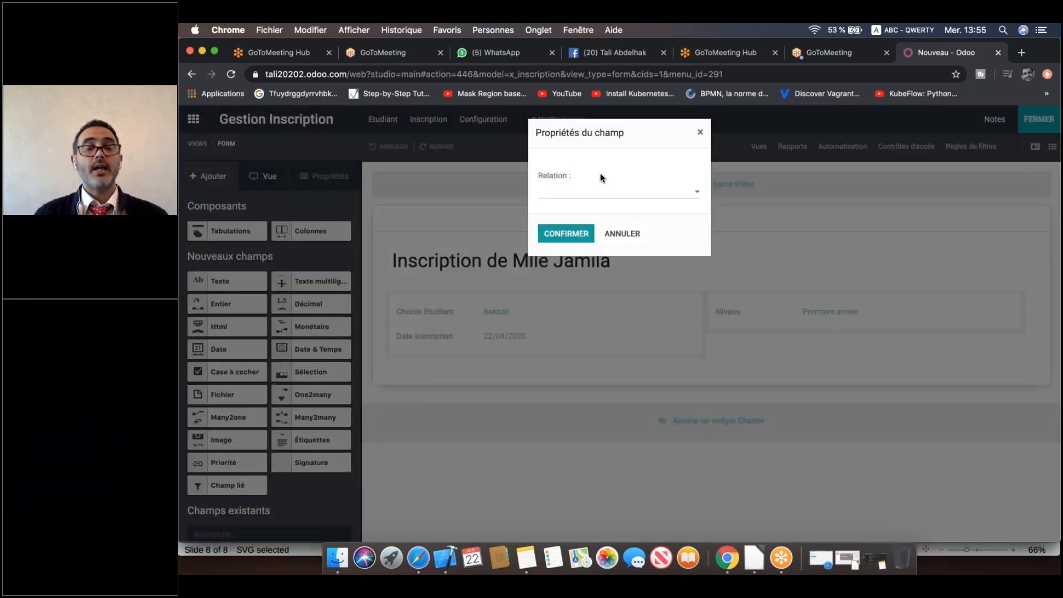
Set the new field's relation to the Contact model and confirm it.
{"action": "left_click", "coordinate": [1008, 148]}
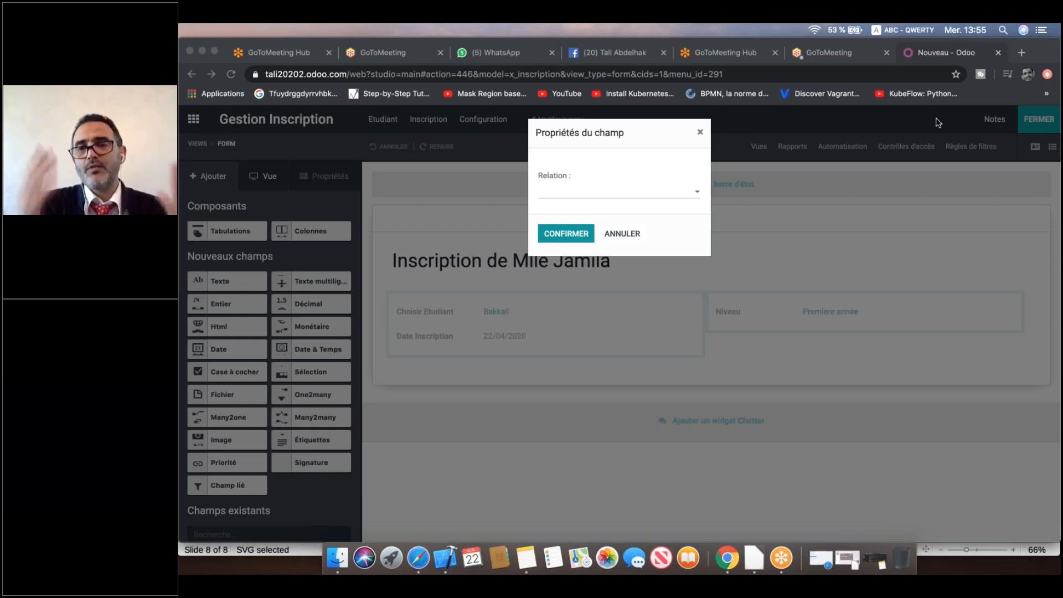
{"action": "left_click", "coordinate": [654, 193]}
{"action": "left_click", "coordinate": [649, 199]}
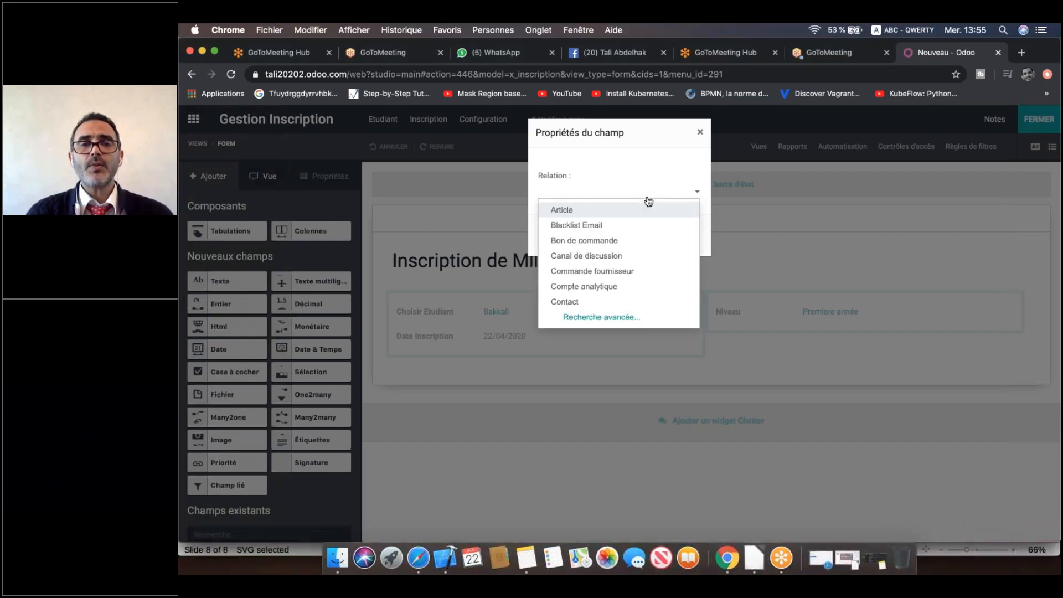
{"action": "left_click", "coordinate": [649, 196]}
{"action": "type", "text": "con"}
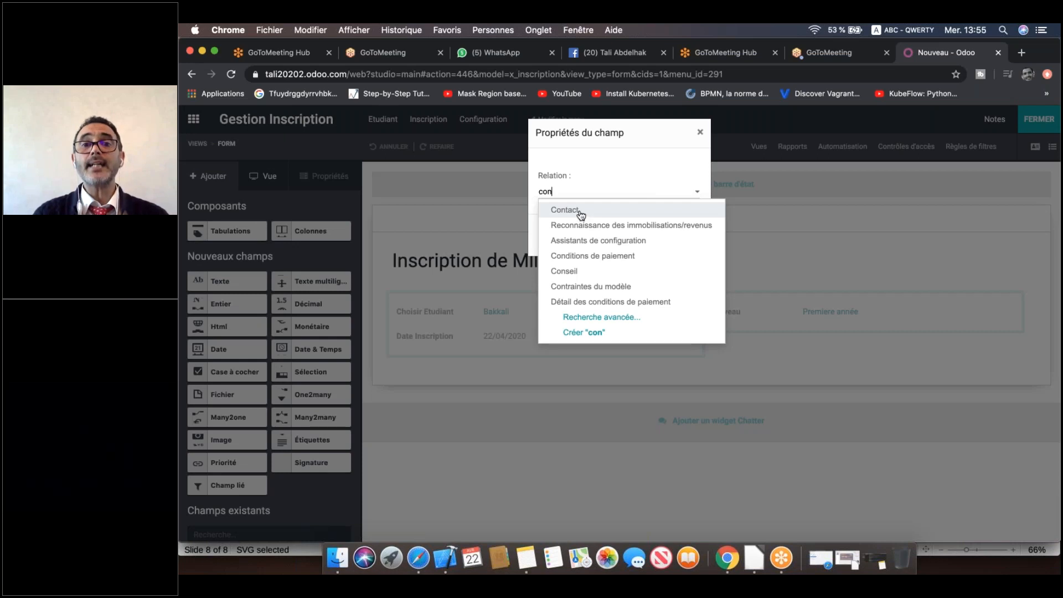
{"action": "left_click", "coordinate": [580, 215]}
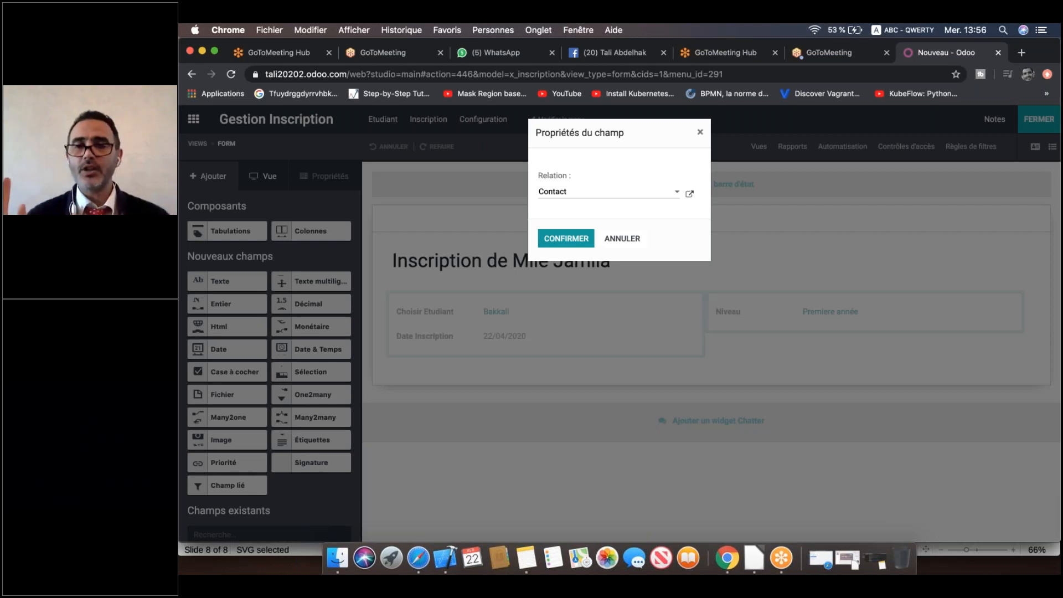
{"action": "left_click", "coordinate": [577, 226]}
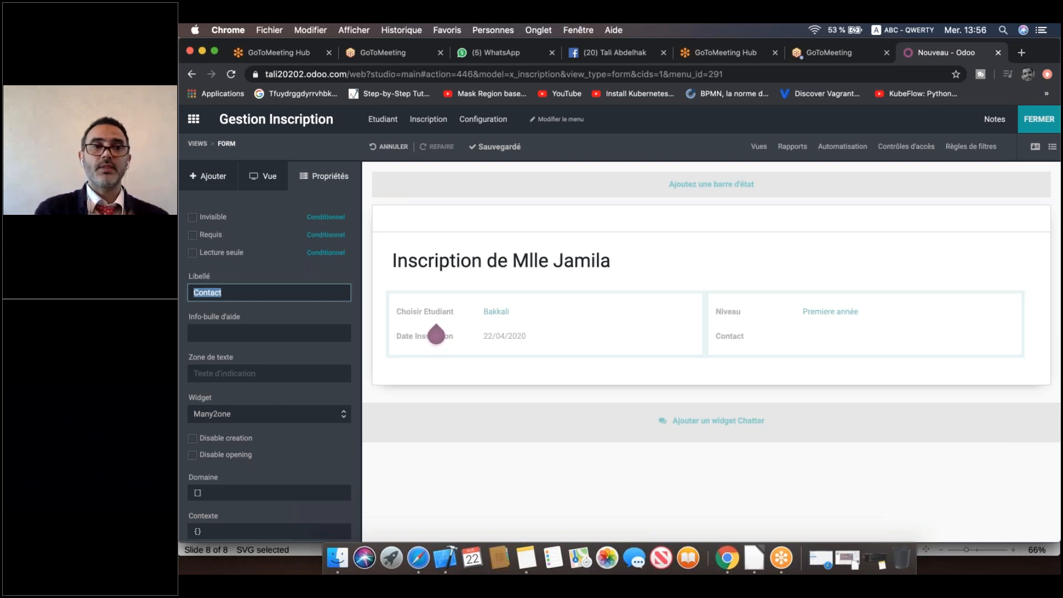
Change the Contact field's label to 'Administrateur' and apply it.
{"action": "type", "text": "Adni"}
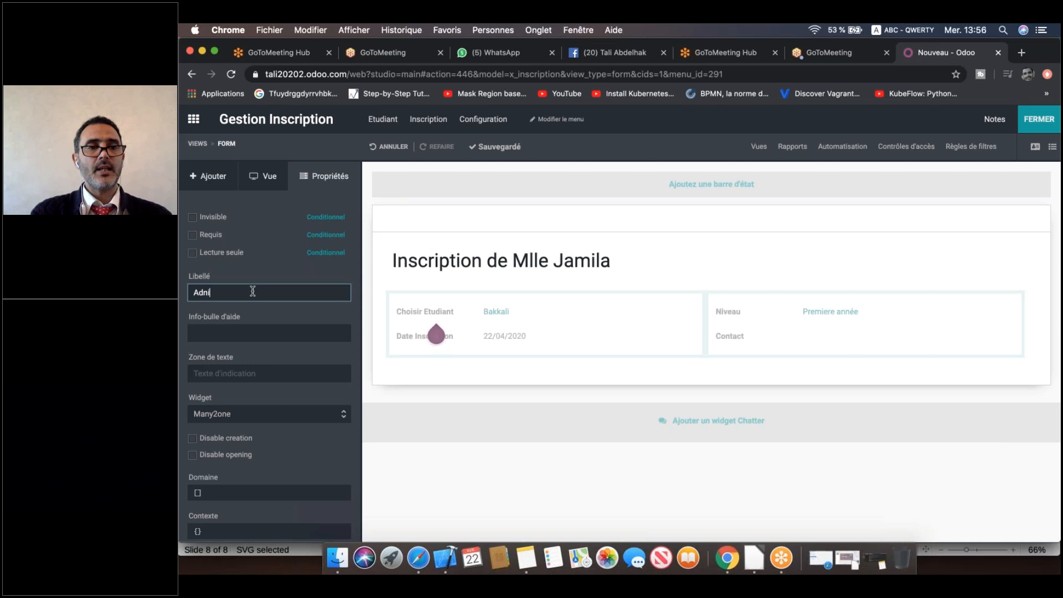
{"action": "key", "text": "BackSpace"}
{"action": "type", "text": "ministrateur"}
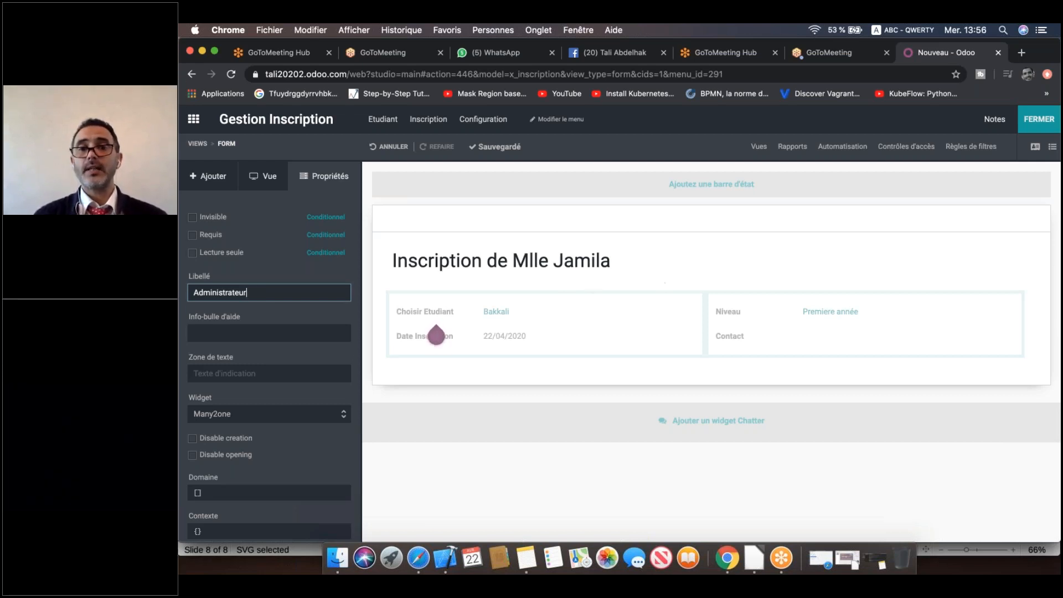
{"action": "left_click", "coordinate": [436, 334]}
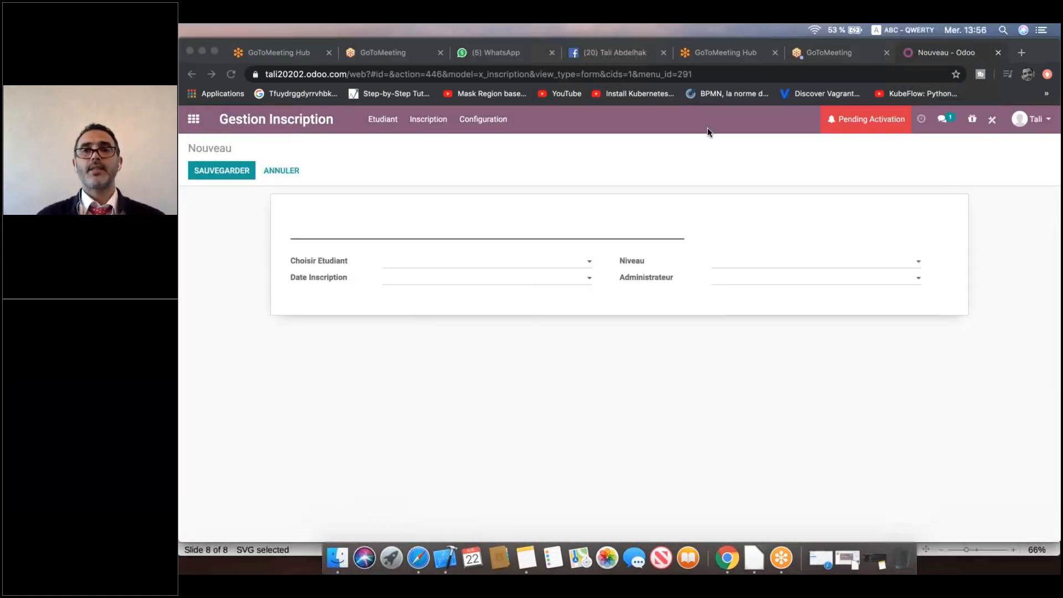
Title the new inscription with the student's name, replacing the previous student's name.
{"action": "left_click", "coordinate": [442, 230]}
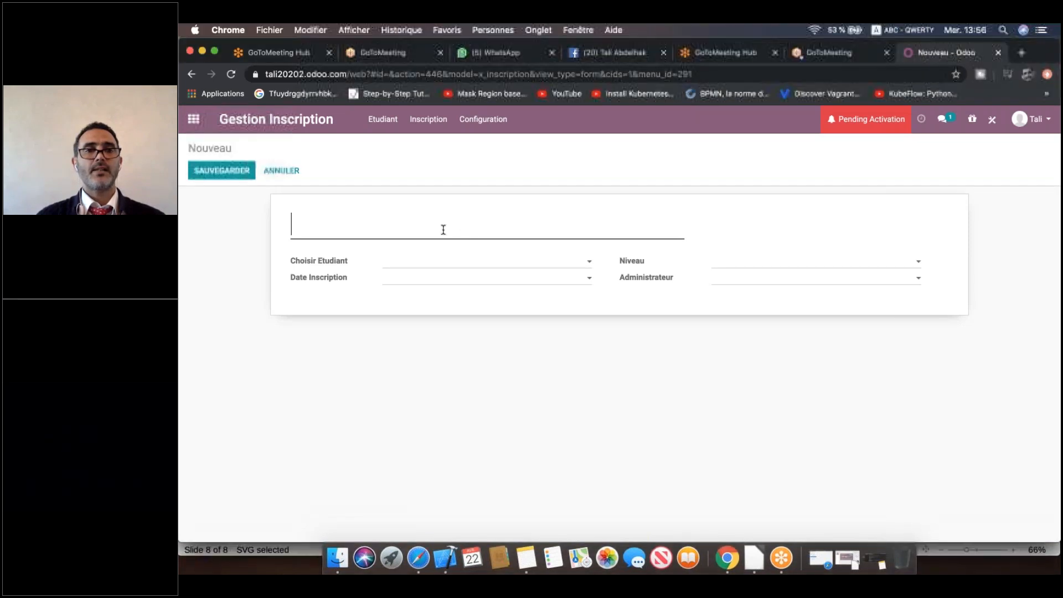
{"action": "type", "text": "I"}
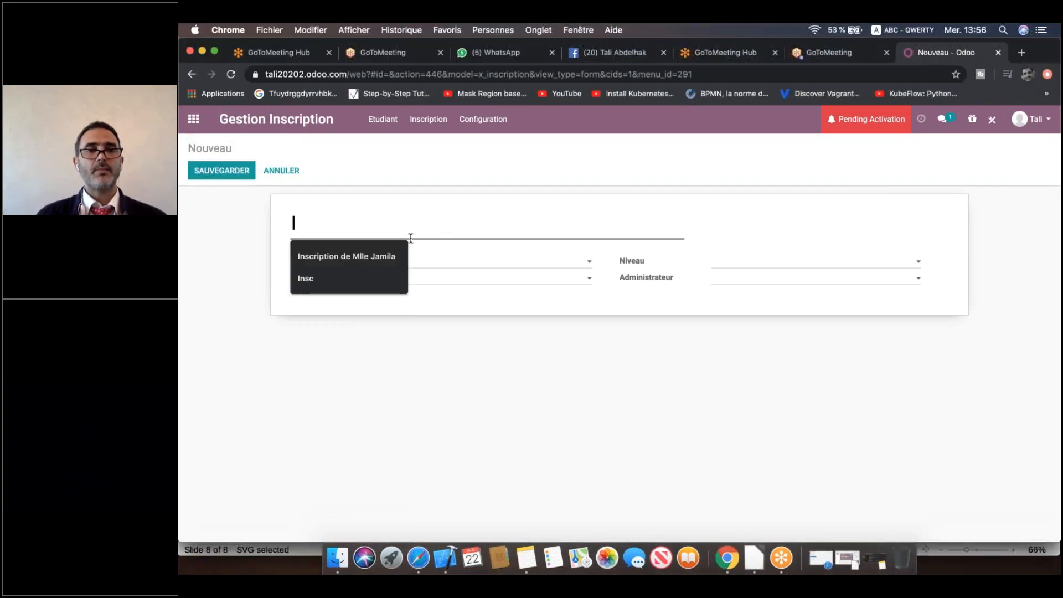
{"action": "left_click", "coordinate": [390, 249]}
{"action": "key", "text": "BackSpace"}
{"action": "key", "text": "BackSpace"}
{"action": "key", "text": "BackSpace"}
{"action": "key", "text": "BackSpace"}
{"action": "key", "text": "BackSpace"}
{"action": "key", "text": "BackSpace"}
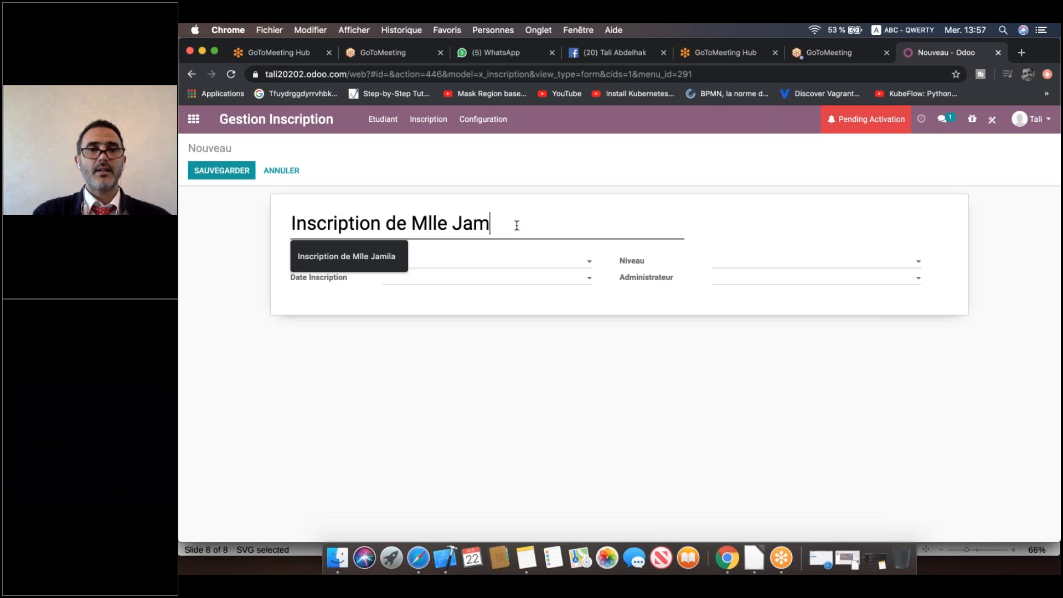
{"action": "type", "text": "Aicha"}
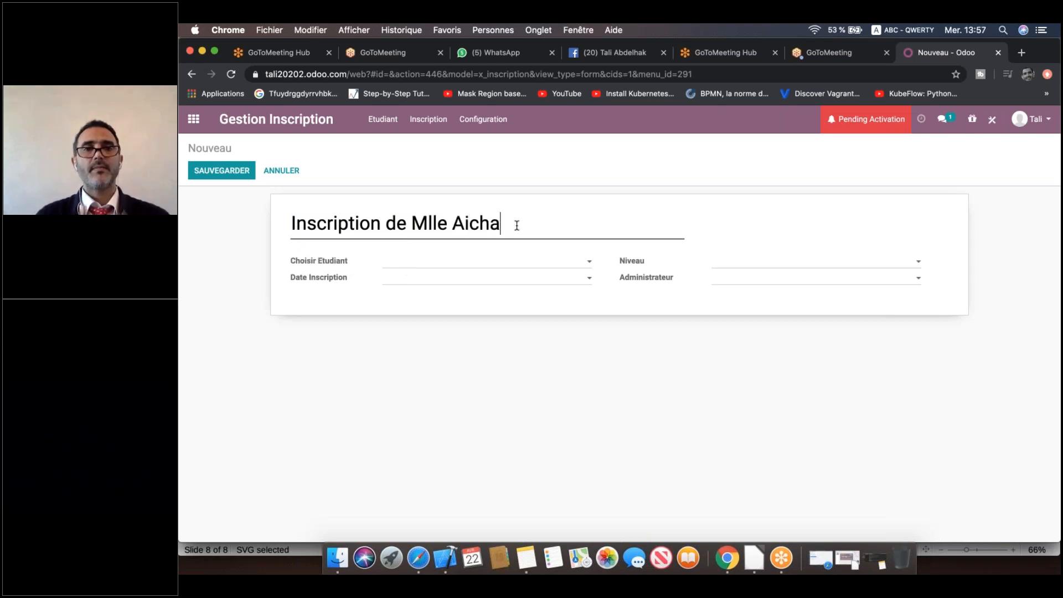
Create the student as a new Etudiant and set Date Inscription to 22/04/2020.
{"action": "left_click", "coordinate": [480, 265]}
{"action": "left_click", "coordinate": [451, 281]}
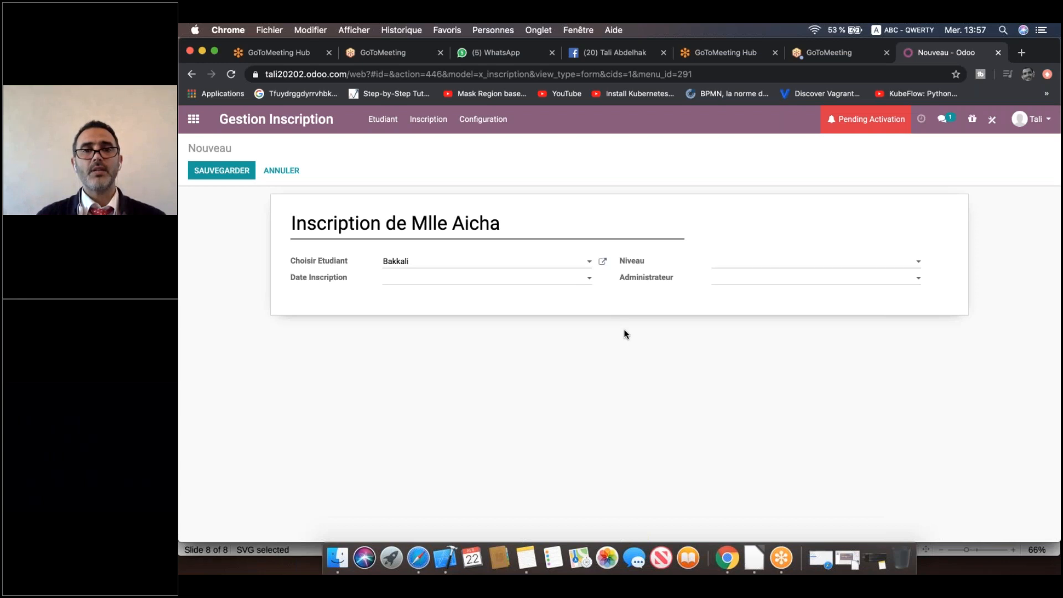
{"action": "key", "text": "BackSpace"}
{"action": "key", "text": "BackSpace"}
{"action": "key", "text": "BackSpace"}
{"action": "key", "text": "BackSpace"}
{"action": "key", "text": "BackSpace"}
{"action": "key", "text": "BackSpace"}
{"action": "key", "text": "BackSpace"}
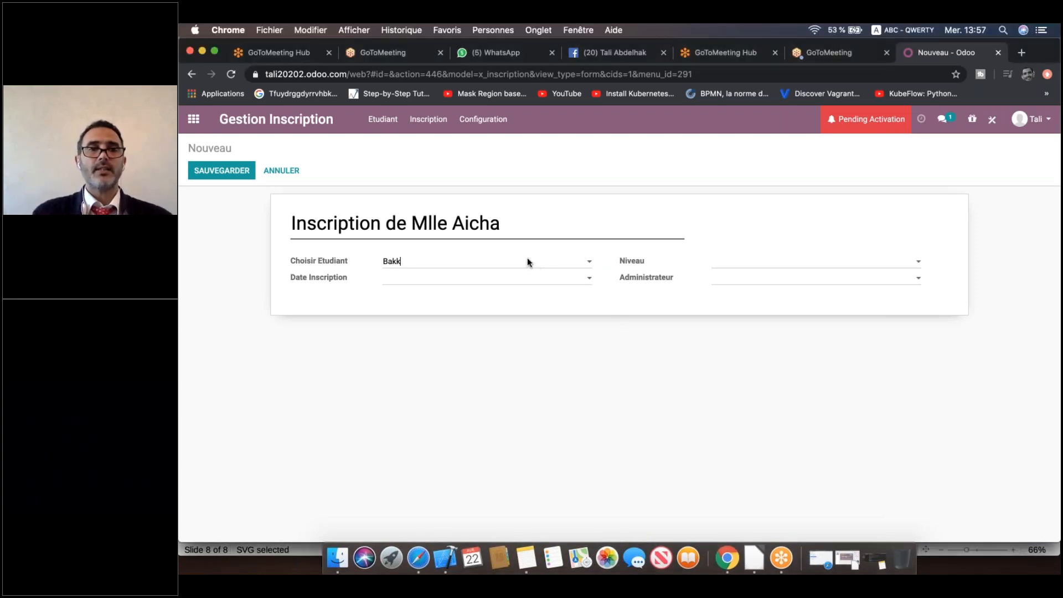
{"action": "type", "text": "Aicha"}
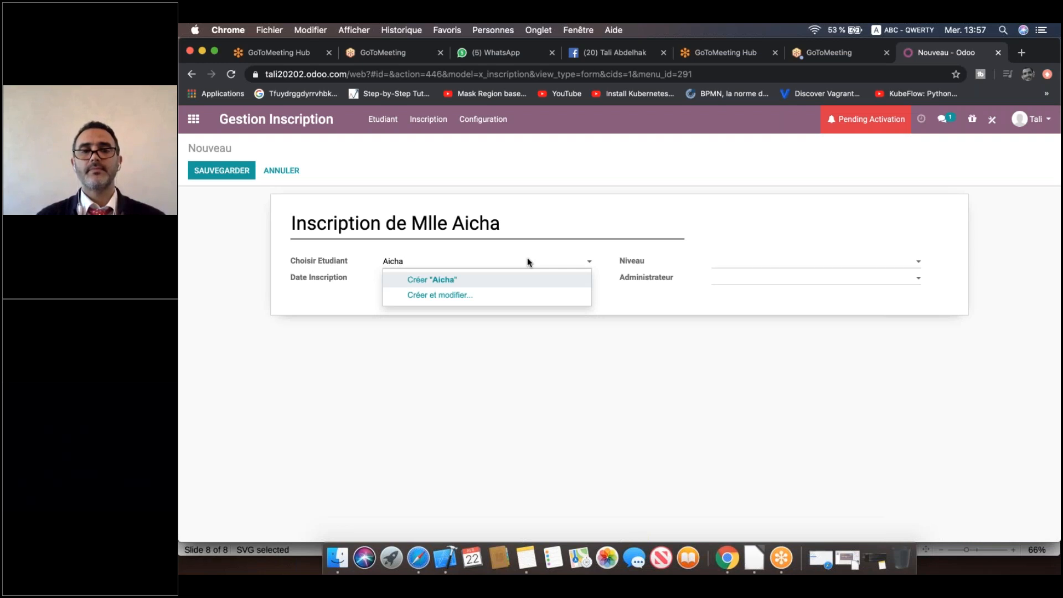
{"action": "left_click", "coordinate": [496, 280]}
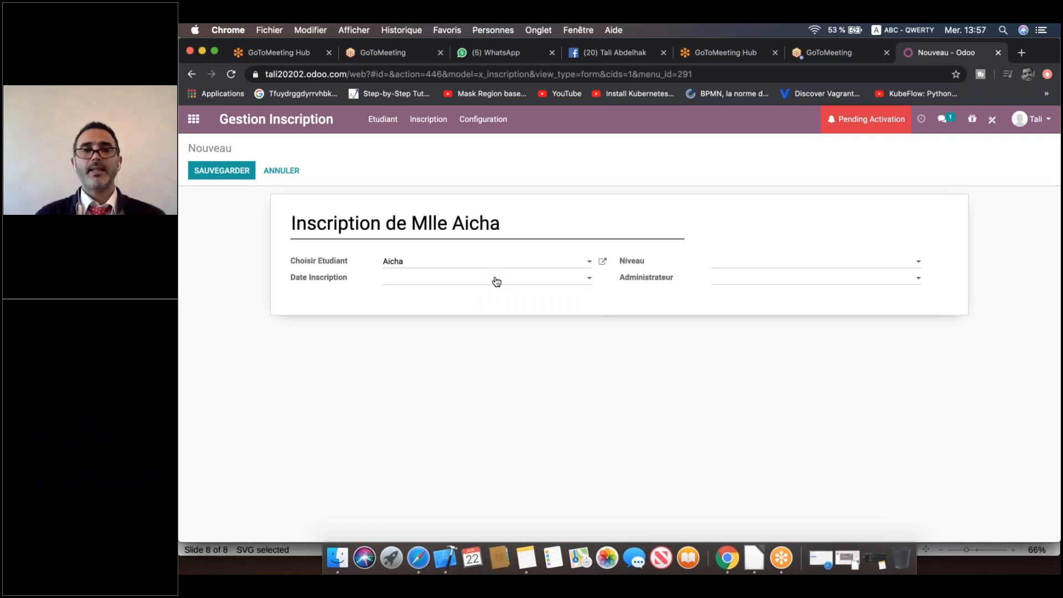
{"action": "left_click", "coordinate": [457, 381]}
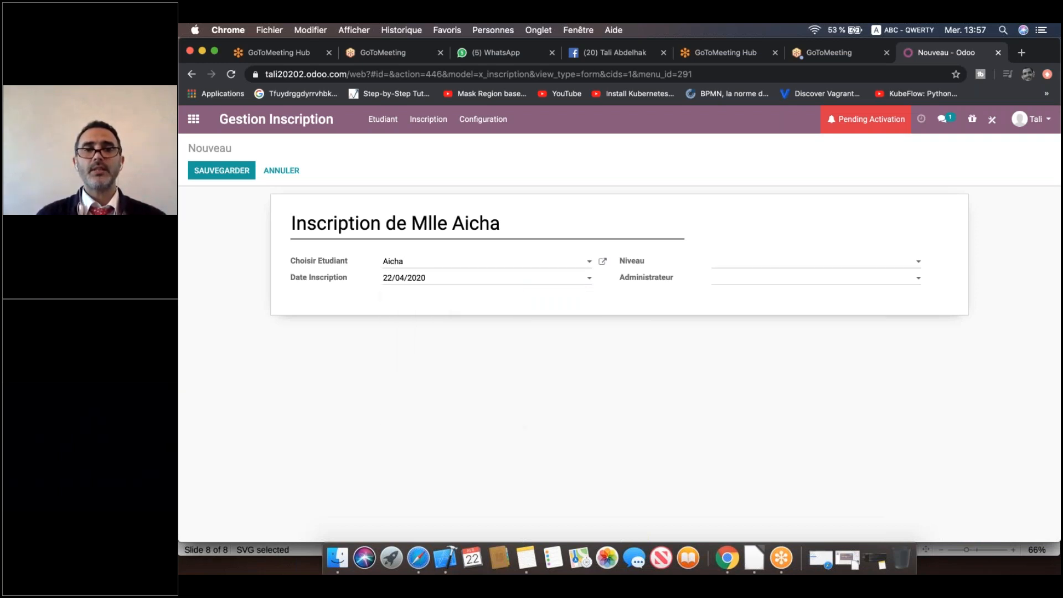
Create 'Troisième année' as the new Niveau, correcting the accents in the typed text.
{"action": "left_click", "coordinate": [806, 263]}
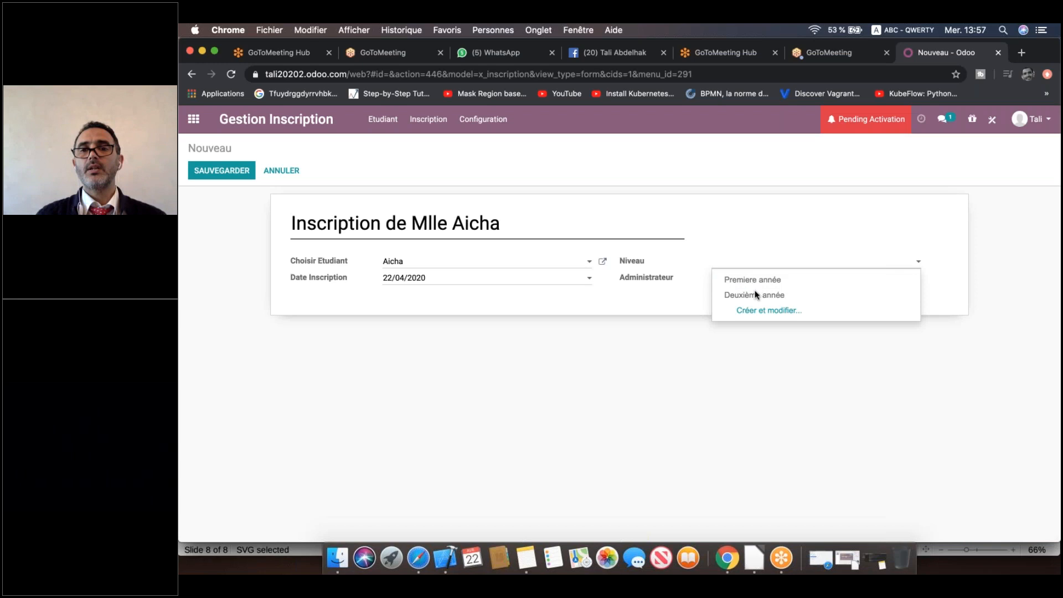
{"action": "left_click", "coordinate": [790, 264]}
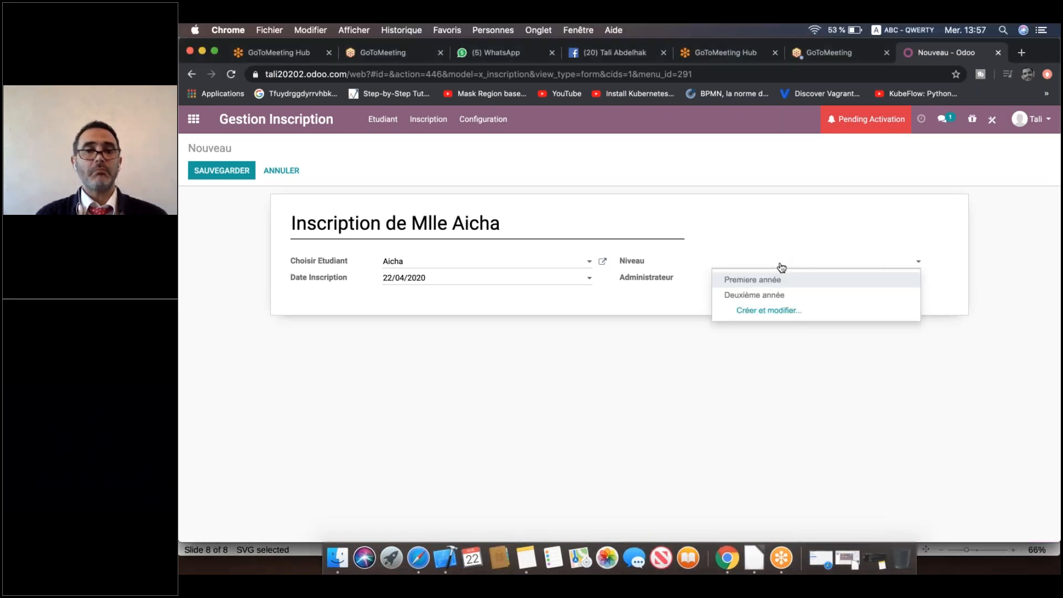
{"action": "type", "text": "T"}
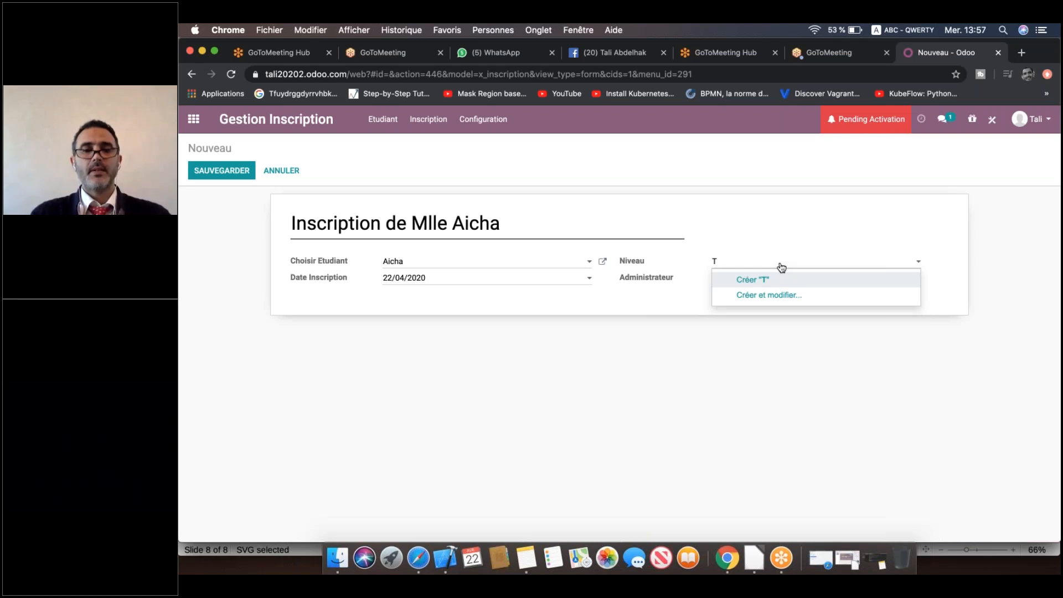
{"action": "type", "text": "roisiem"}
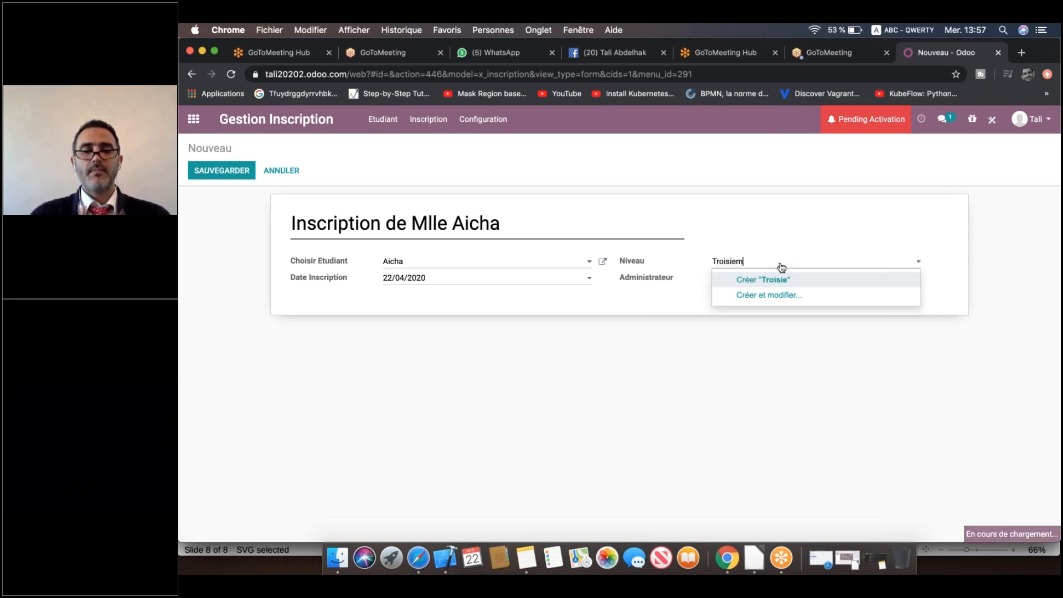
{"action": "type", "text": "e annee"}
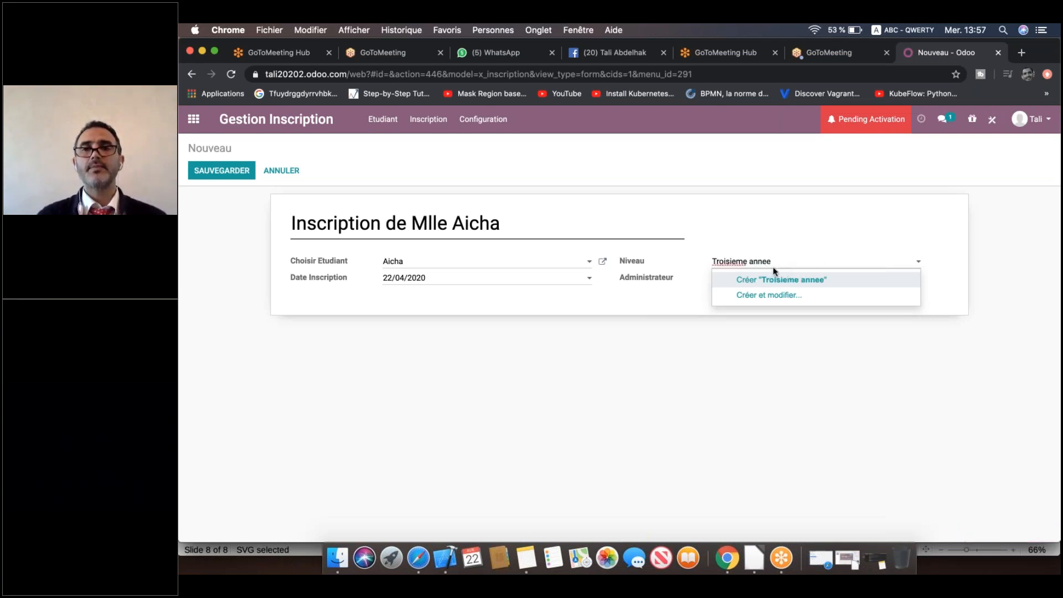
{"action": "left_click", "coordinate": [732, 264]}
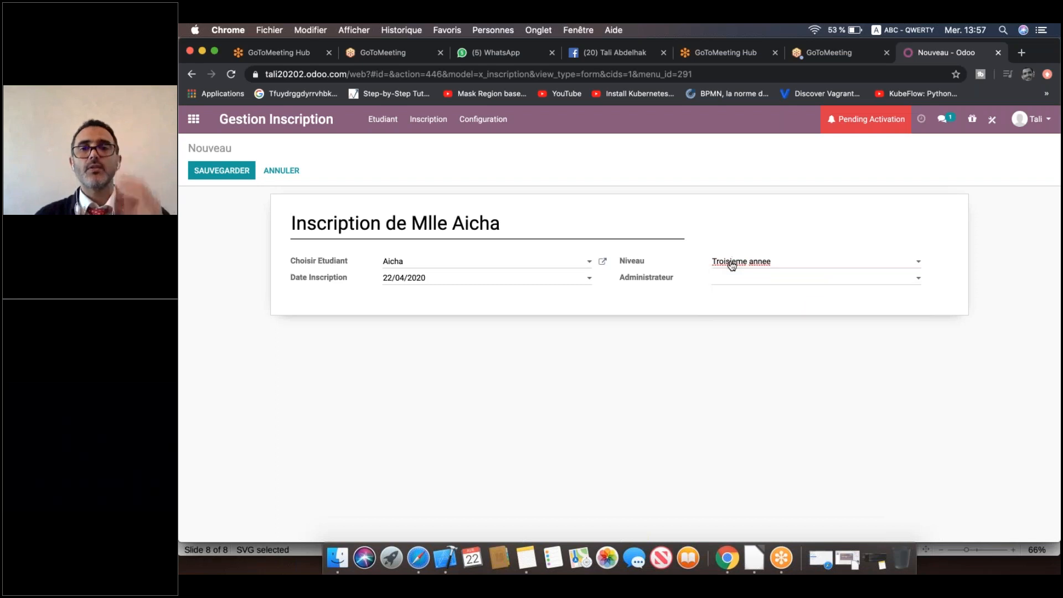
{"action": "right_click", "coordinate": [745, 263]}
{"action": "left_click", "coordinate": [747, 266]}
{"action": "left_click", "coordinate": [760, 267]}
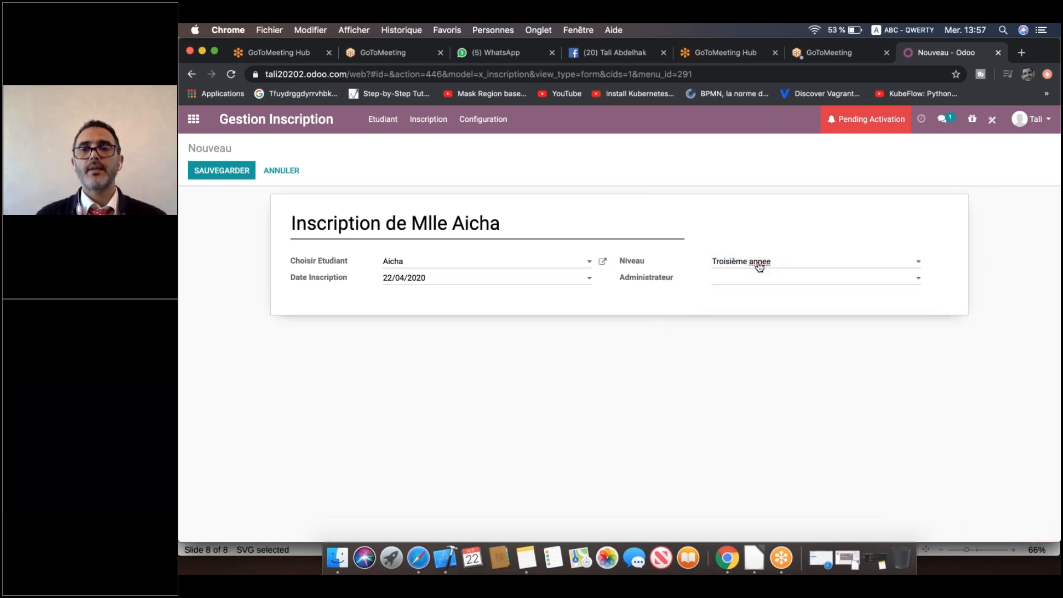
{"action": "right_click", "coordinate": [758, 261]}
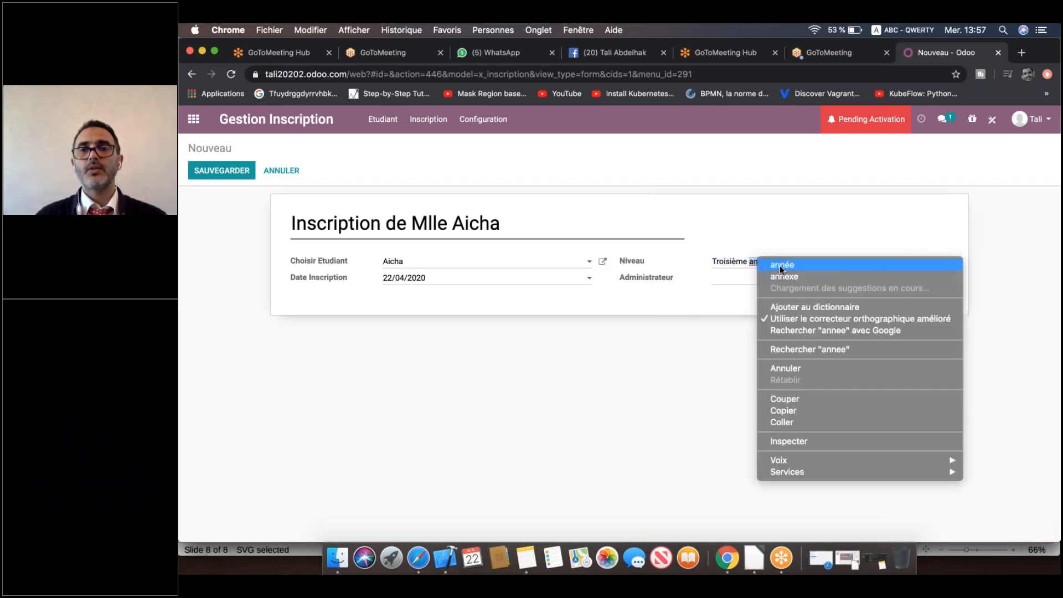
{"action": "left_click", "coordinate": [781, 269]}
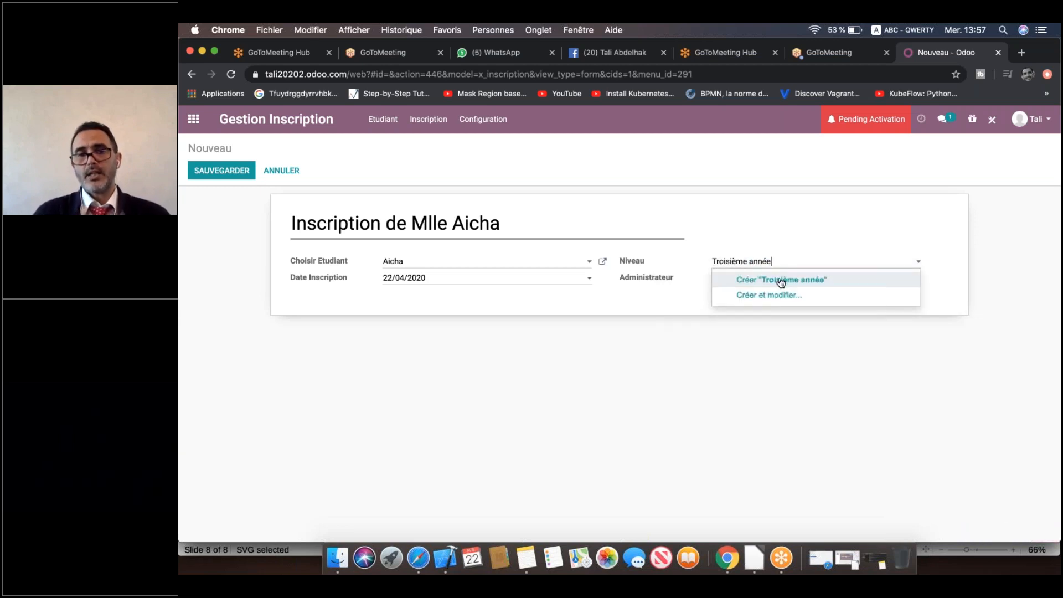
{"action": "left_click", "coordinate": [781, 280]}
Set Administrateur to the first listed user and save the inscription.
{"action": "left_click", "coordinate": [781, 280]}
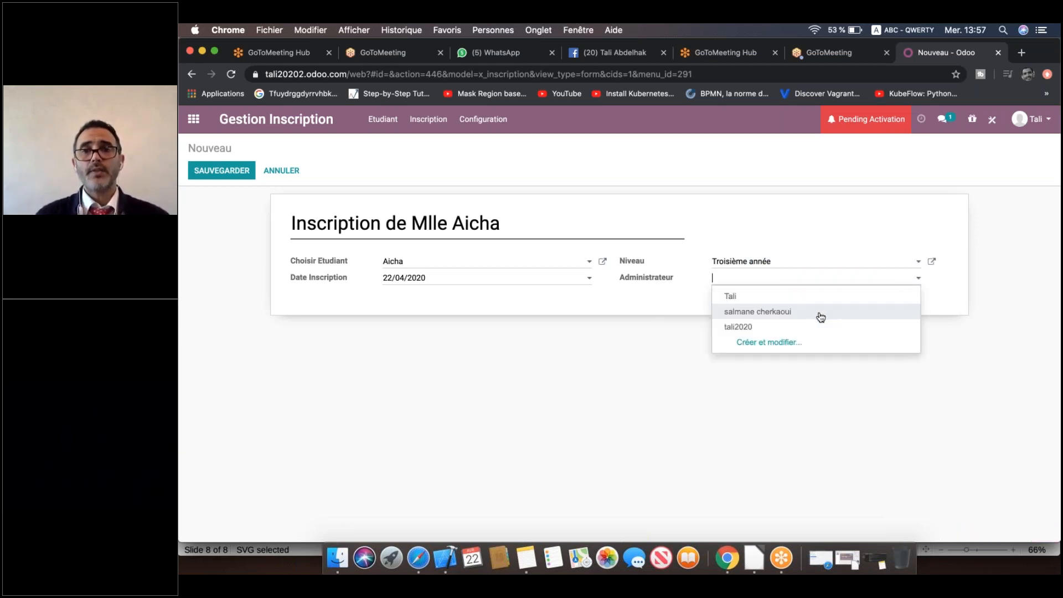
{"action": "left_click", "coordinate": [781, 300]}
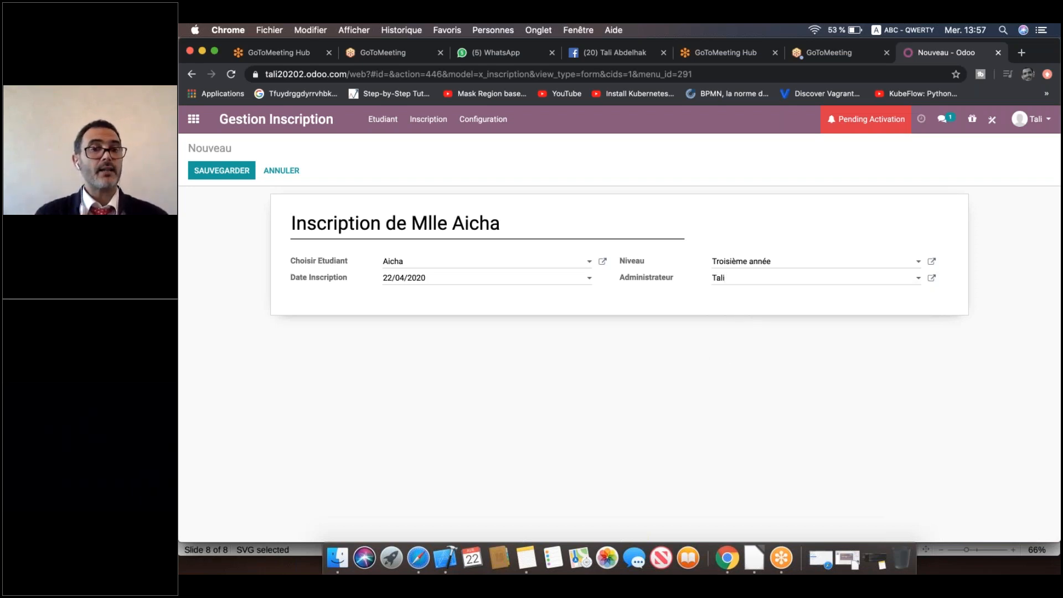
{"action": "left_click", "coordinate": [222, 172]}
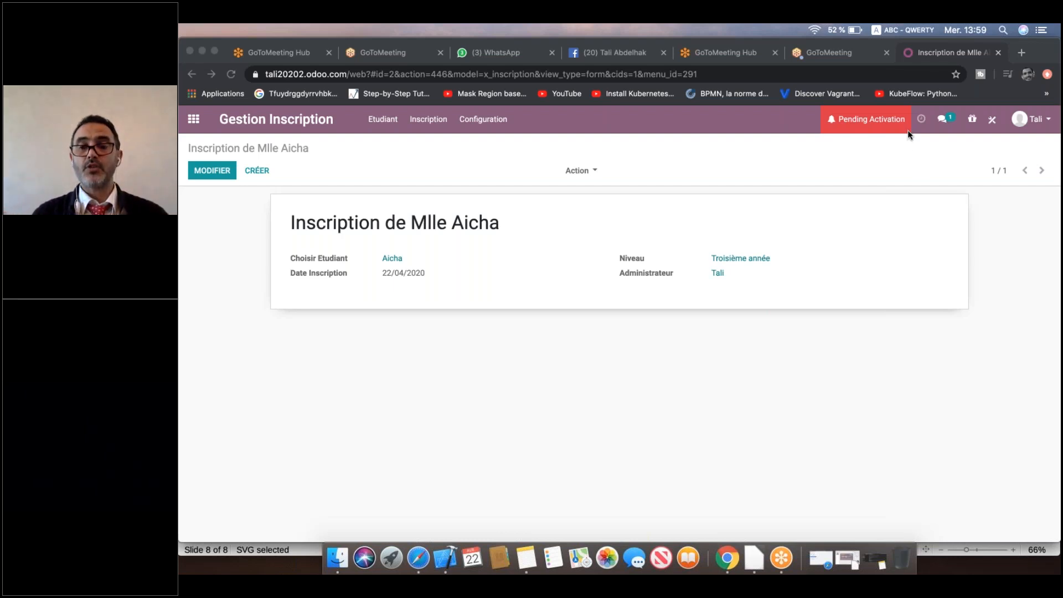
{"action": "key", "text": "XF86MonBrightnessUp"}
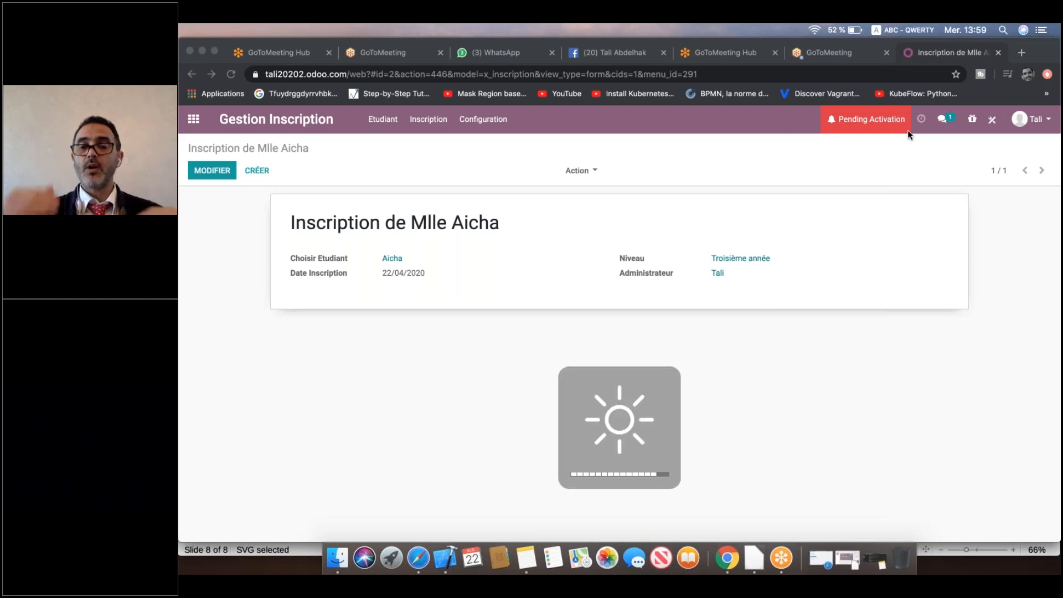